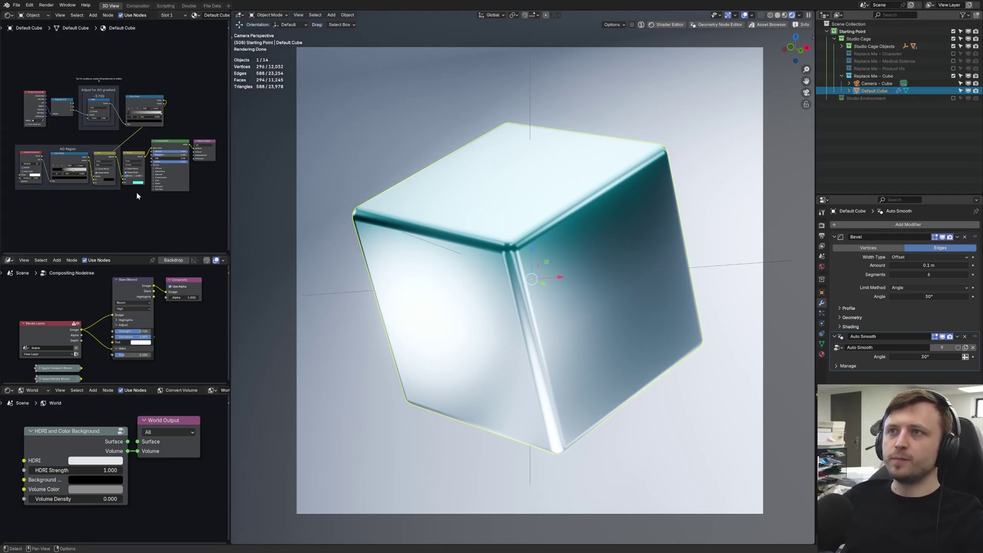
middle_click_drag(350, 295, 500, 311)
key("KP_0")
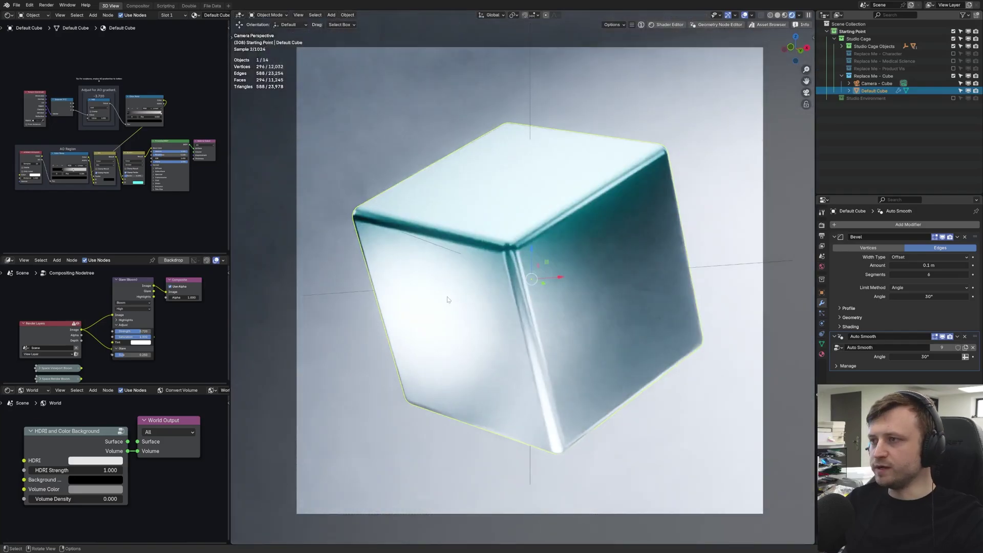
key("z")
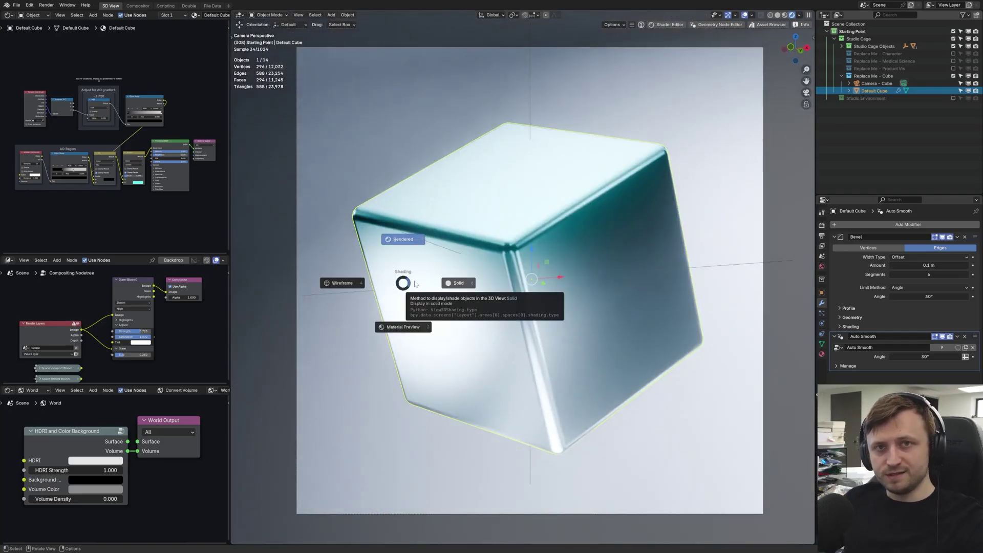
key("Escape")
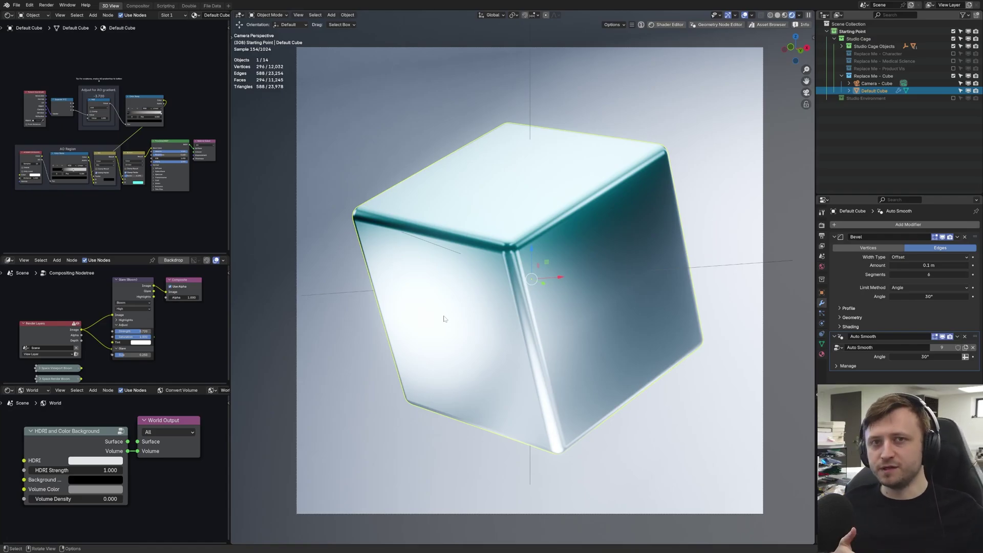
Switch the viewport to solid shading and enter Edit Mode on the default cube with nothing selected.
key("z")
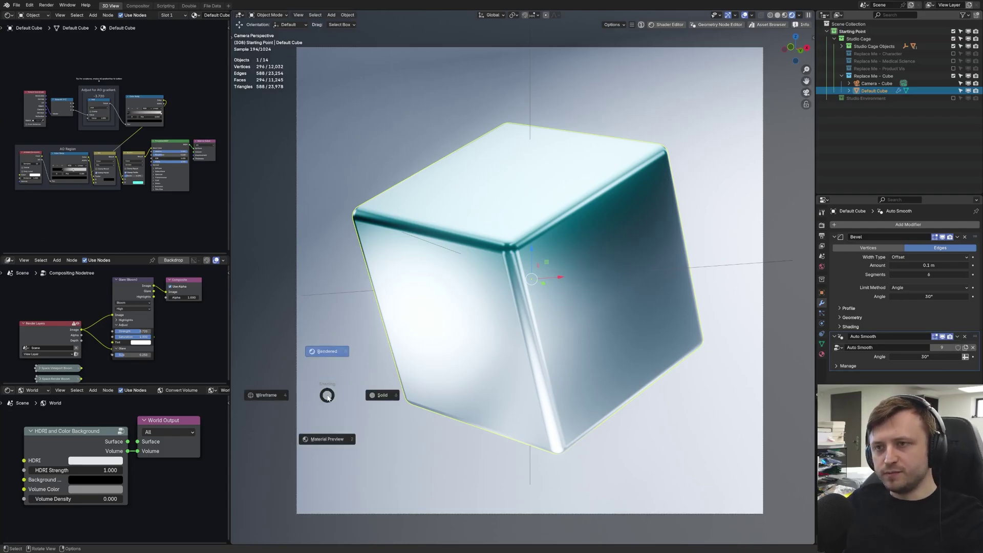
left_click(387, 403)
middle_click_drag(440, 370, 470, 385)
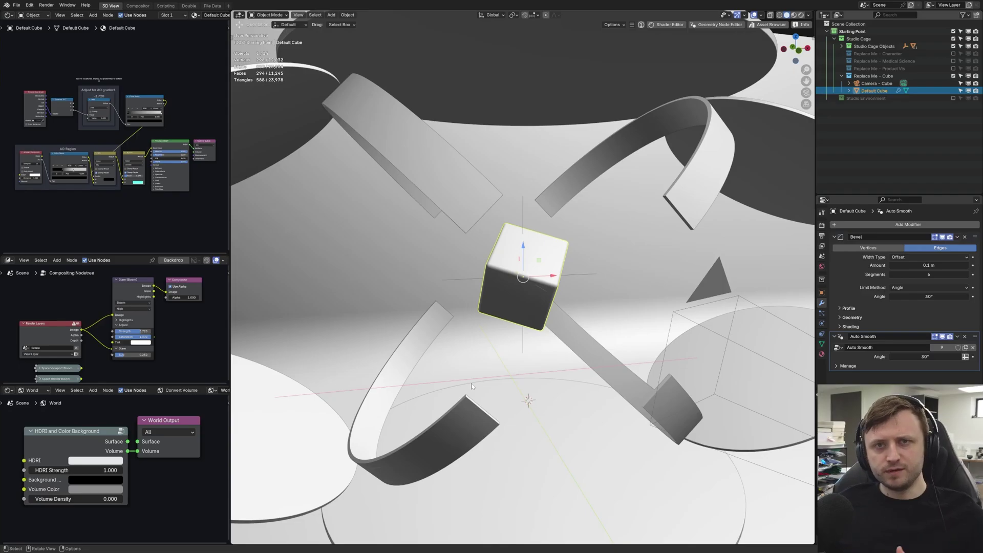
key("Tab")
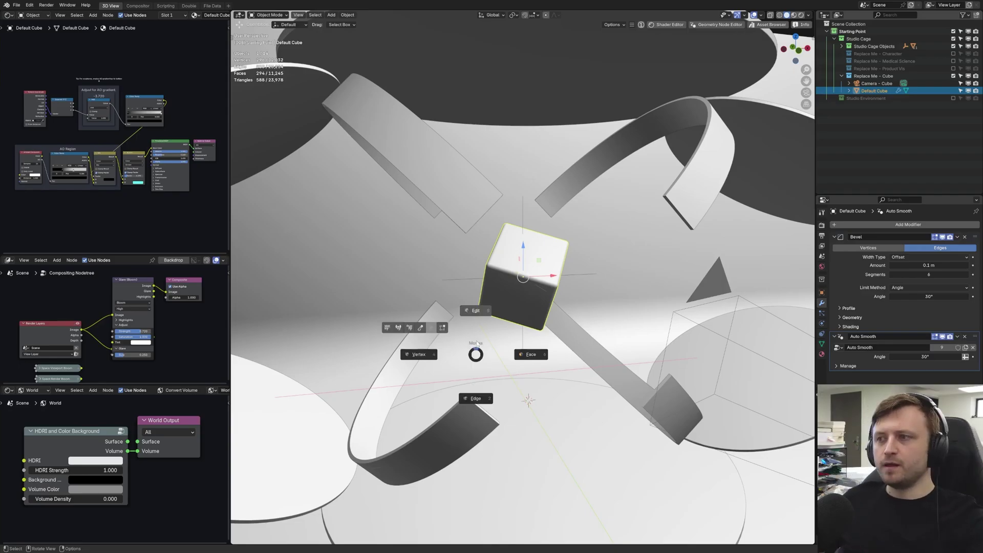
left_click(475, 300)
scroll(492, 301, "up", 4)
middle_click_drag(507, 300, 512, 302)
scroll(513, 302, "up", 2)
key("alt+a")
In face selection mode, extrude one side face of the cube and scale the extruded face to about 0.477.
key("Tab")
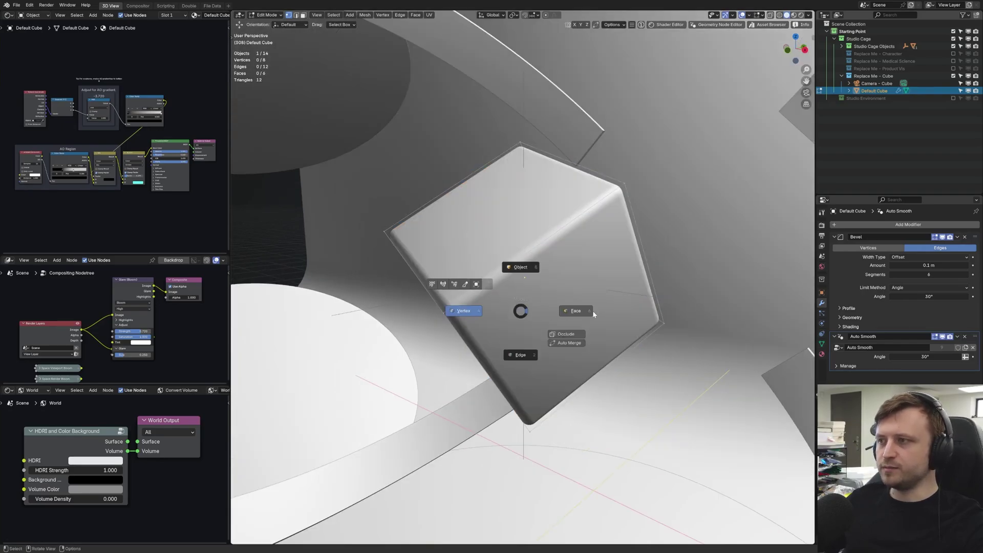
left_click(576, 311)
left_click(571, 297)
middle_click_drag(571, 297, 558, 336)
key("e")
left_click(589, 359)
key("s")
left_click(614, 393)
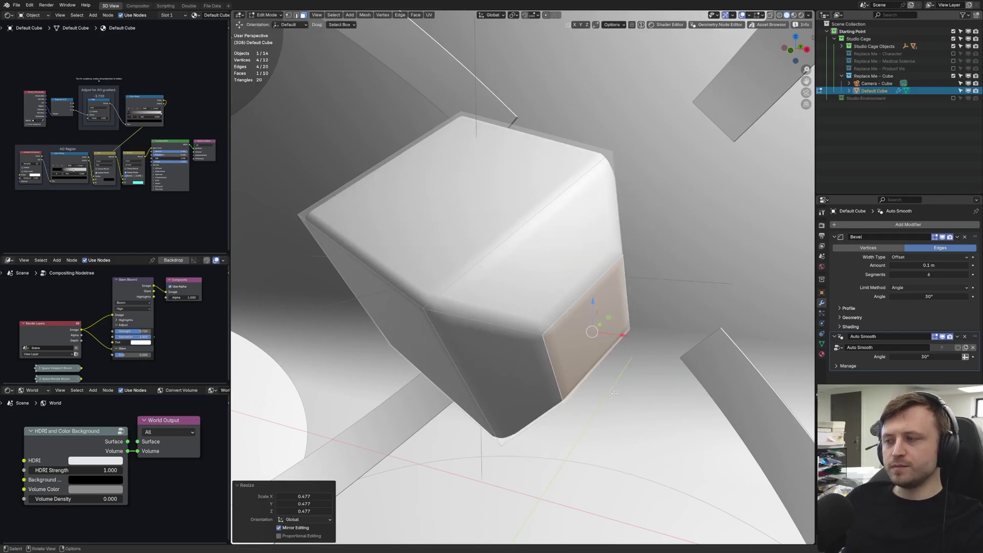
Show the viewport in rendered shading and scale the extruded face down further by about 0.670.
key("z")
left_click(595, 362)
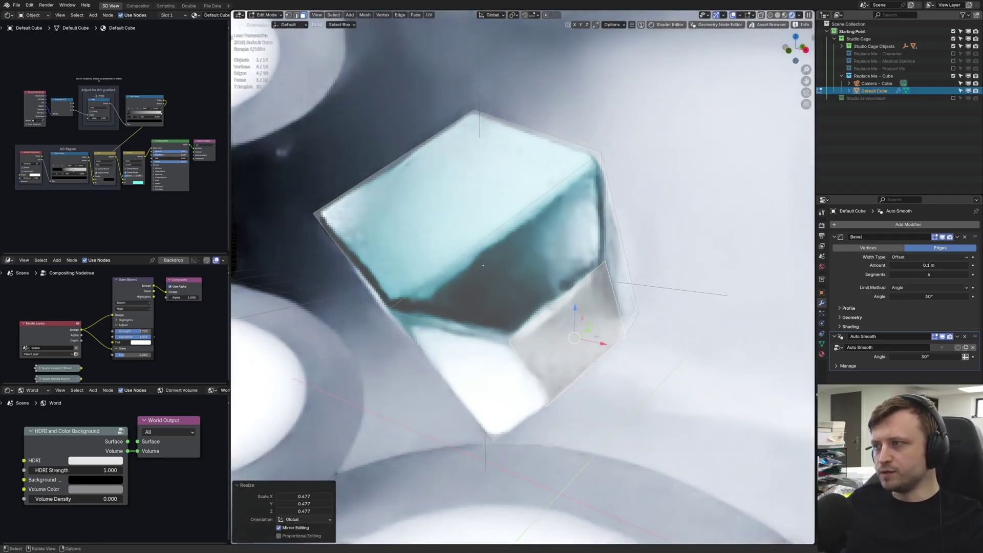
key("s")
left_click(607, 371)
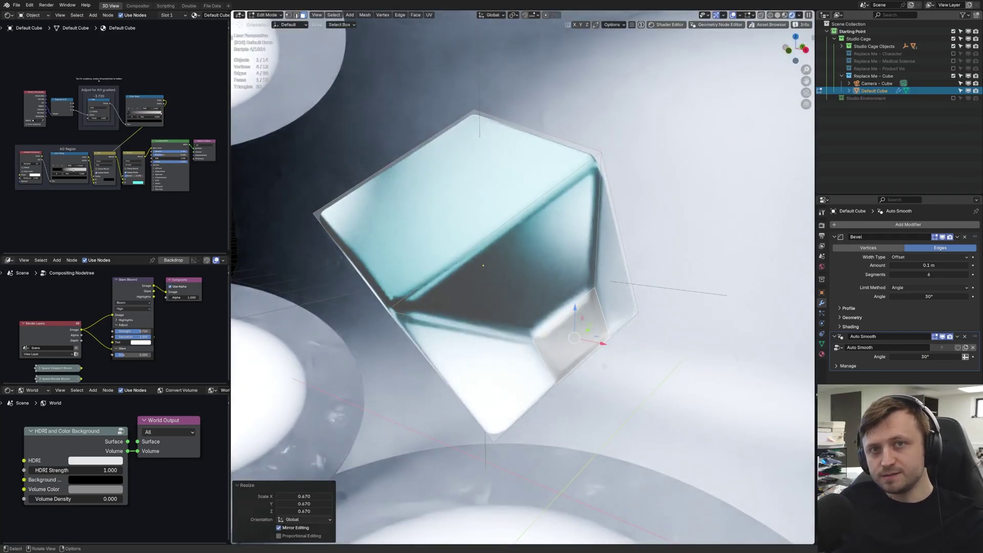
Extrude the small face about 0.37 m outward and return to Object Mode.
middle_click_drag(603, 382, 584, 353)
scroll(584, 354, "up", 4)
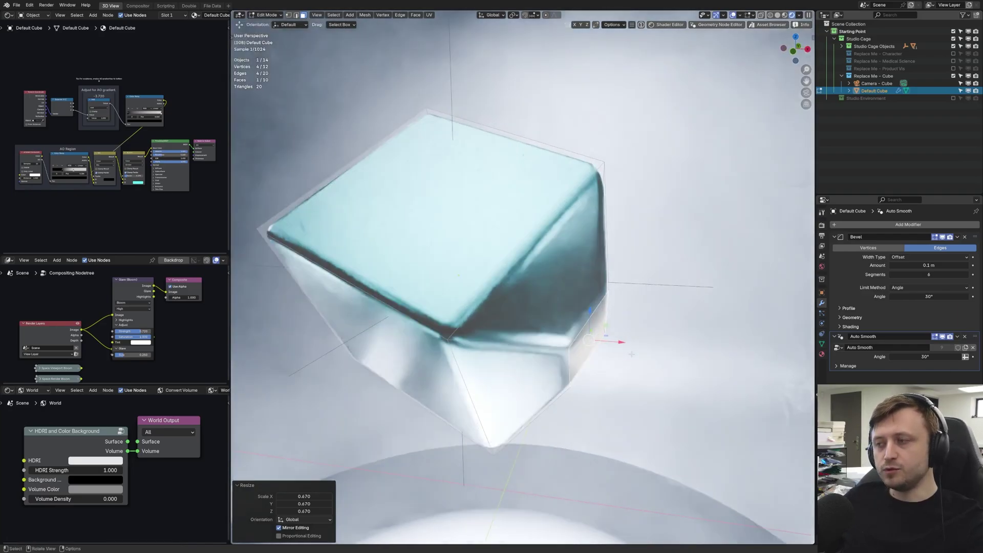
key("e")
left_click(640, 344)
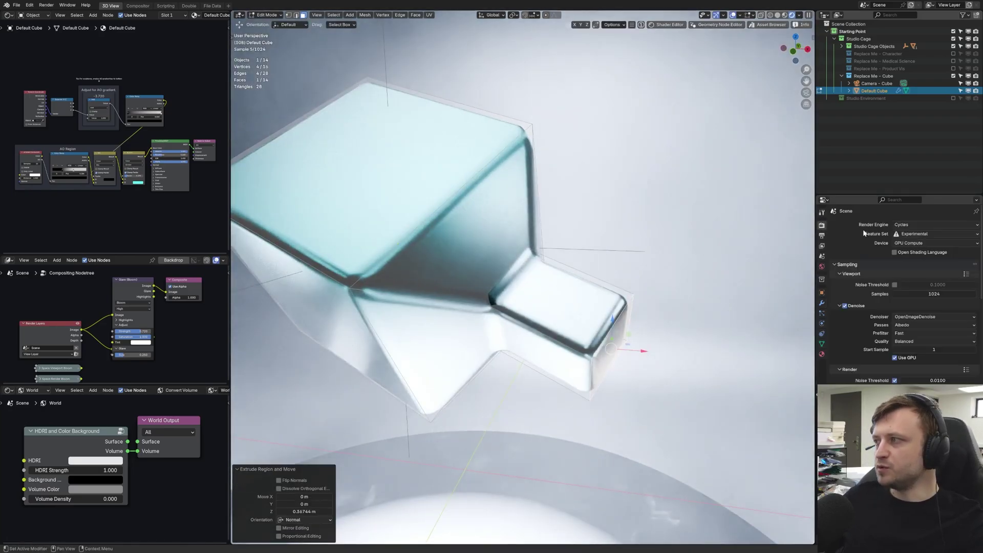
key("Tab")
Set the render engine to EEVEE and view the whole studio cage around the cube.
left_click(914, 225)
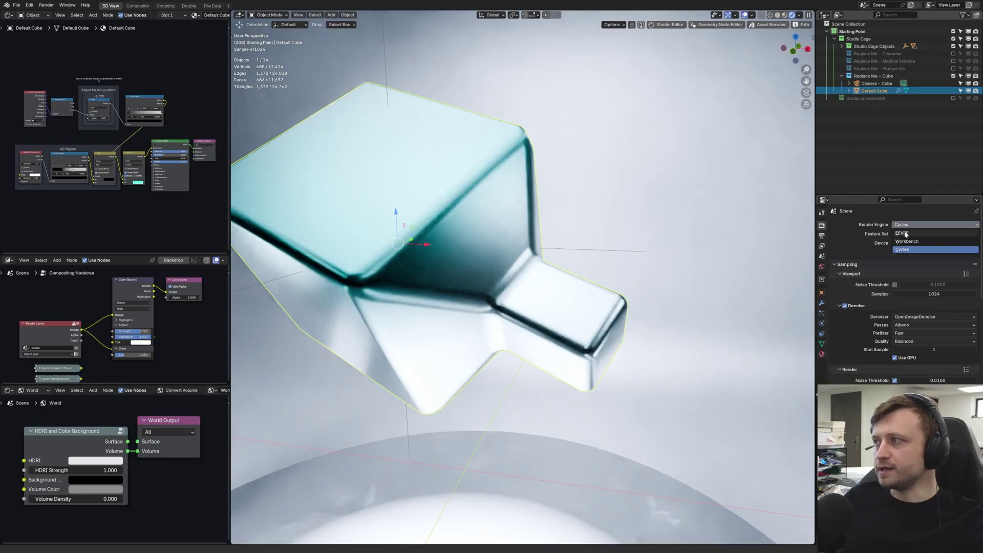
key("e")
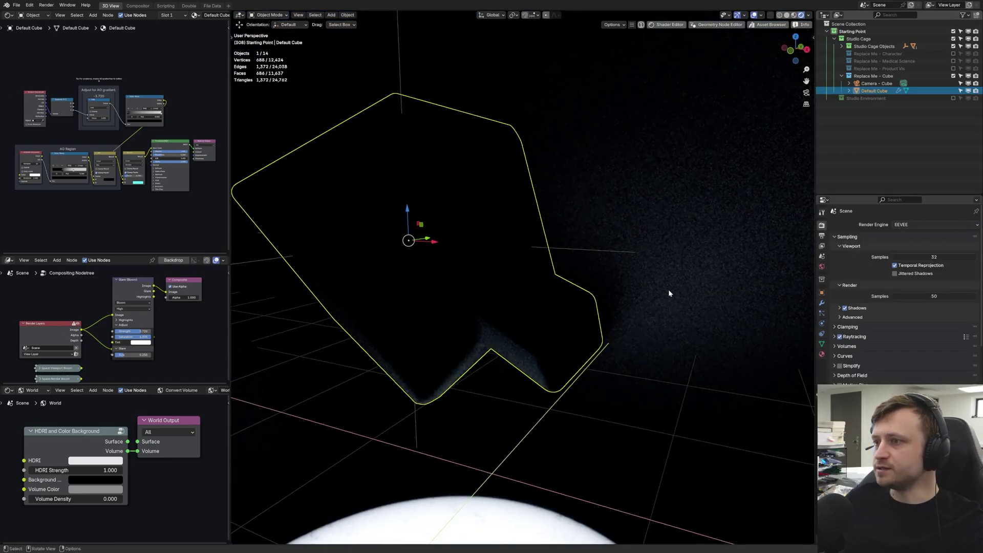
scroll(668, 290, "down", 5)
middle_click_drag(556, 326, 600, 371)
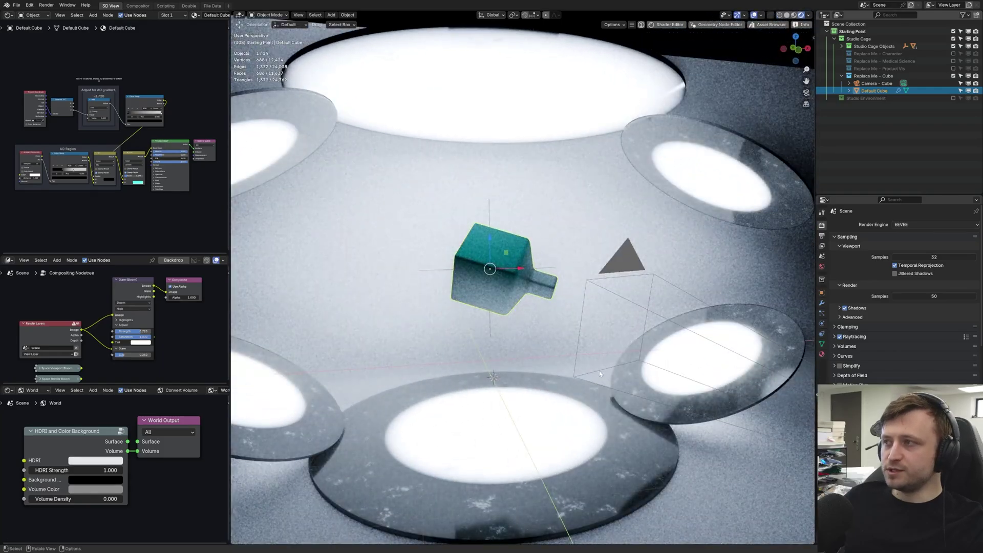
middle_click_drag(534, 303, 510, 297)
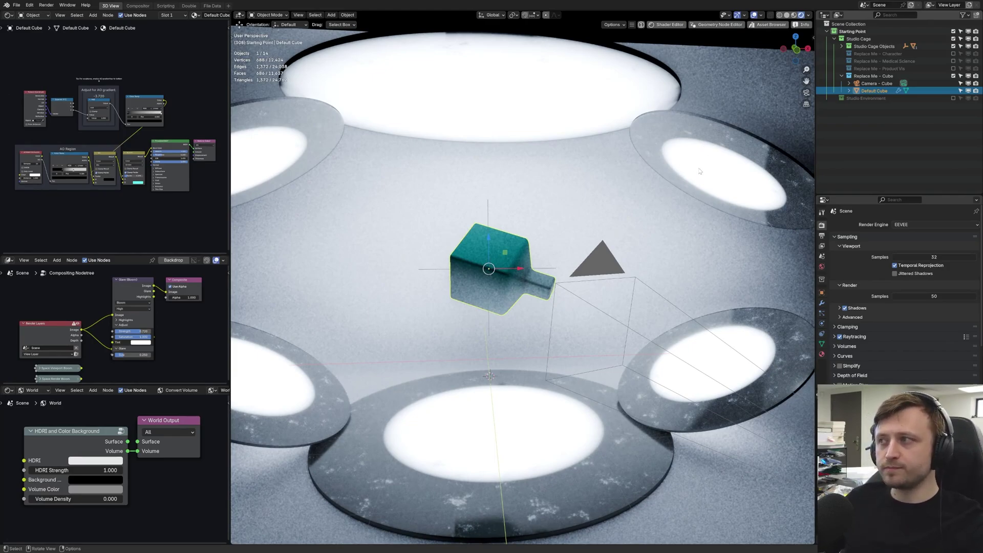
Set the render engine back to Cycles and frame the modified cube.
left_click(917, 224)
left_click(917, 245)
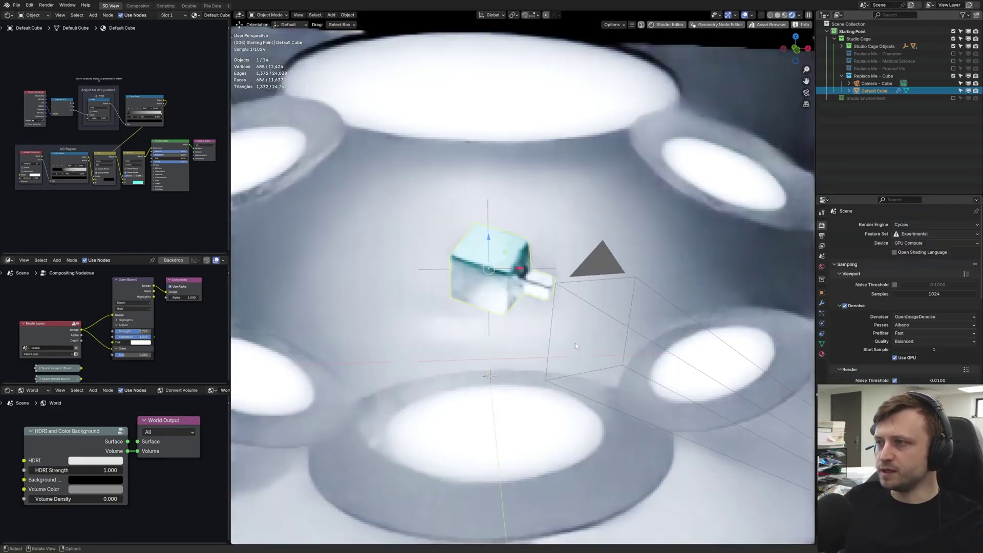
middle_click_drag(543, 328, 518, 342)
key("KP_Decimal")
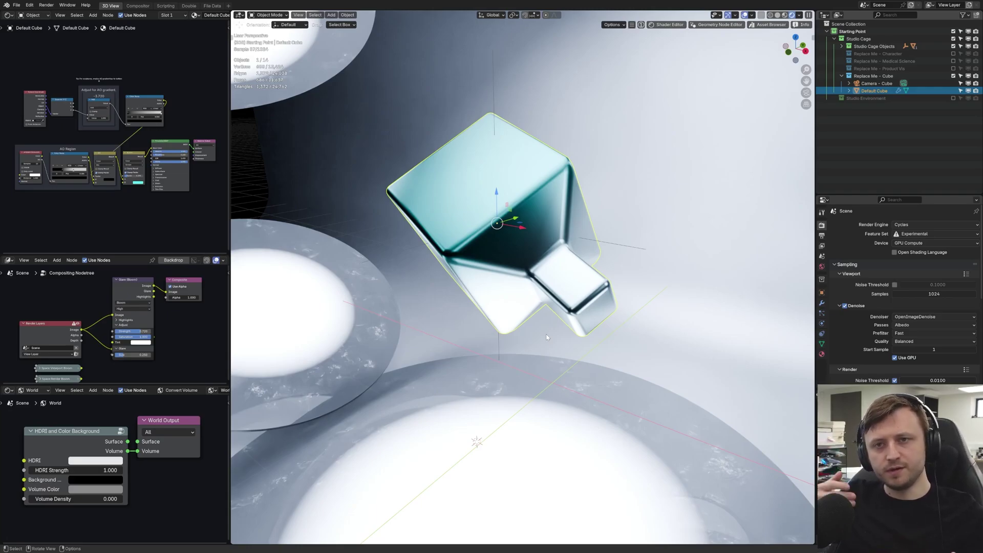
Compare the modified cube in solid shading and in rendered shading.
key("z")
left_click(463, 371)
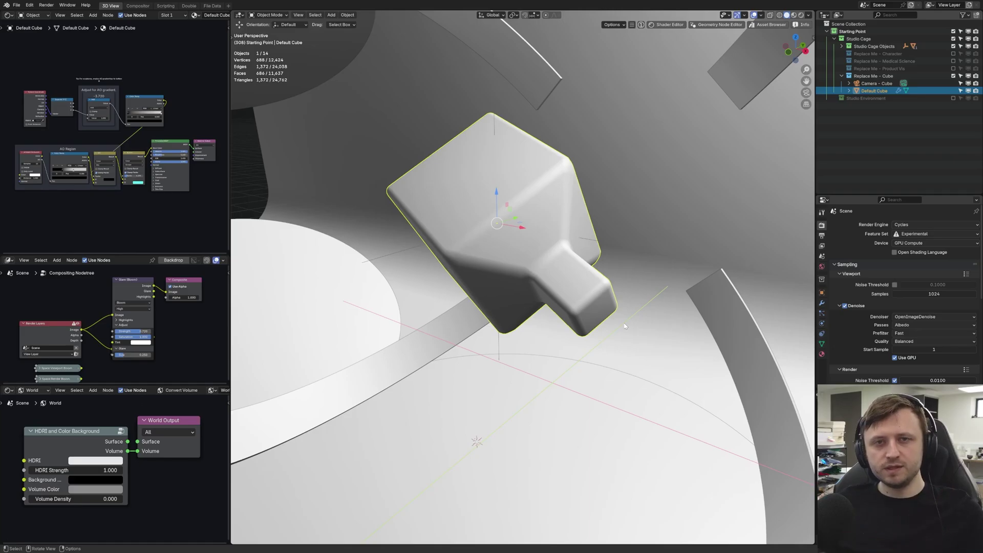
key("z")
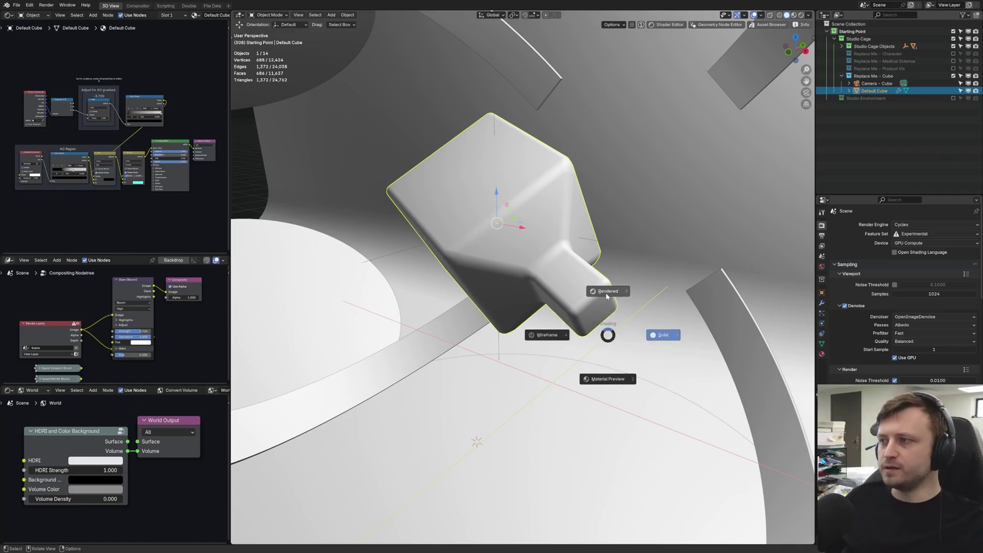
left_click(610, 279)
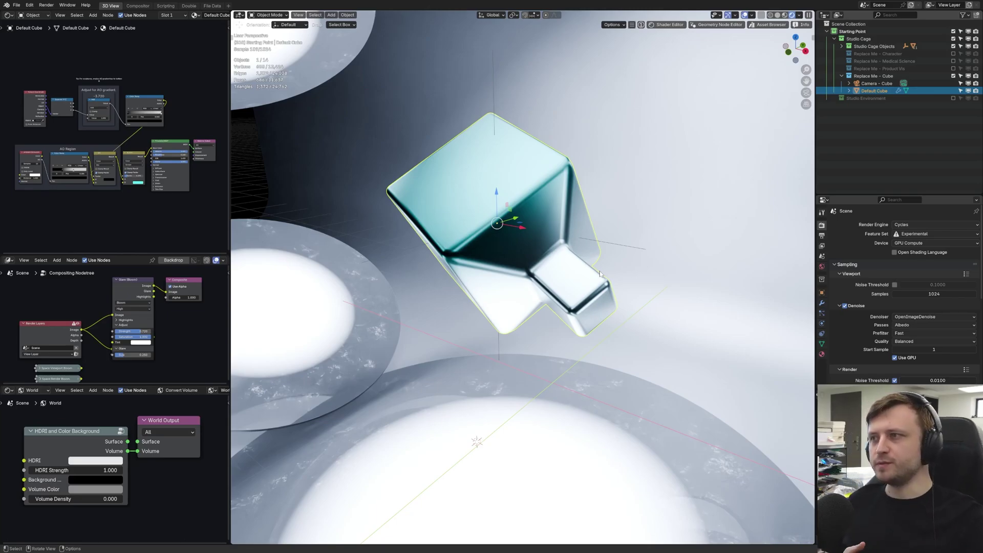
Try out a free trackball rotation of the modified cube in the rendered view.
mouse_move(550, 272)
middle_mouse_down()
mouse_move(562, 314)
mouse_move(573, 287)
middle_mouse_up()
key("r")
key("r")
right_click(451, 290)
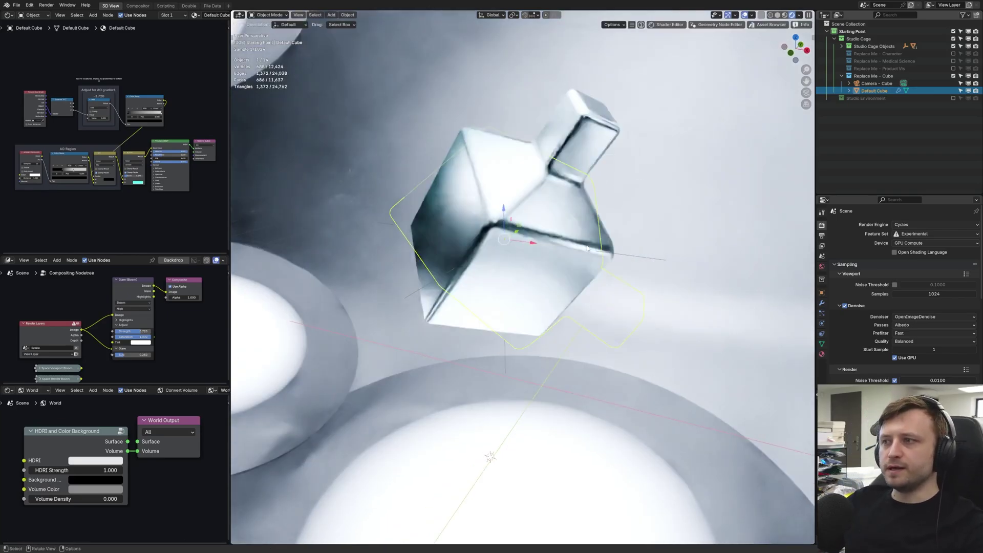
Switch the viewport to solid shading and delete the modified default cube.
key("z")
left_click(572, 293)
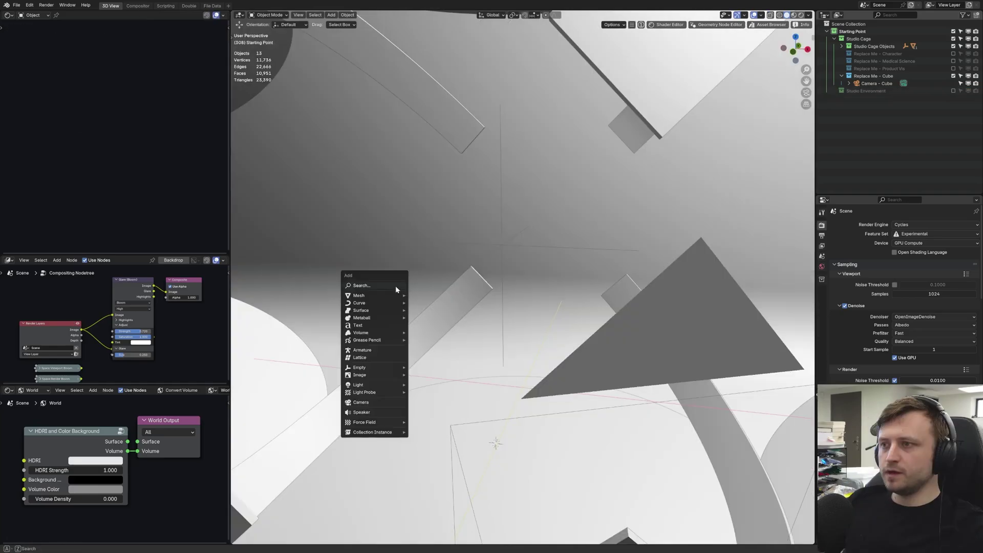
key("shift+a")
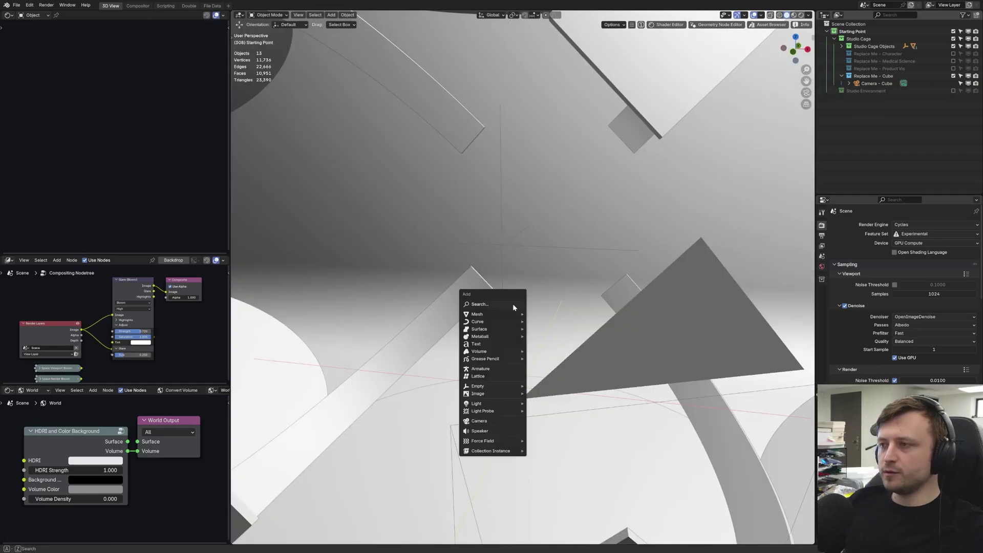
key("shift+a")
key("shift+a")
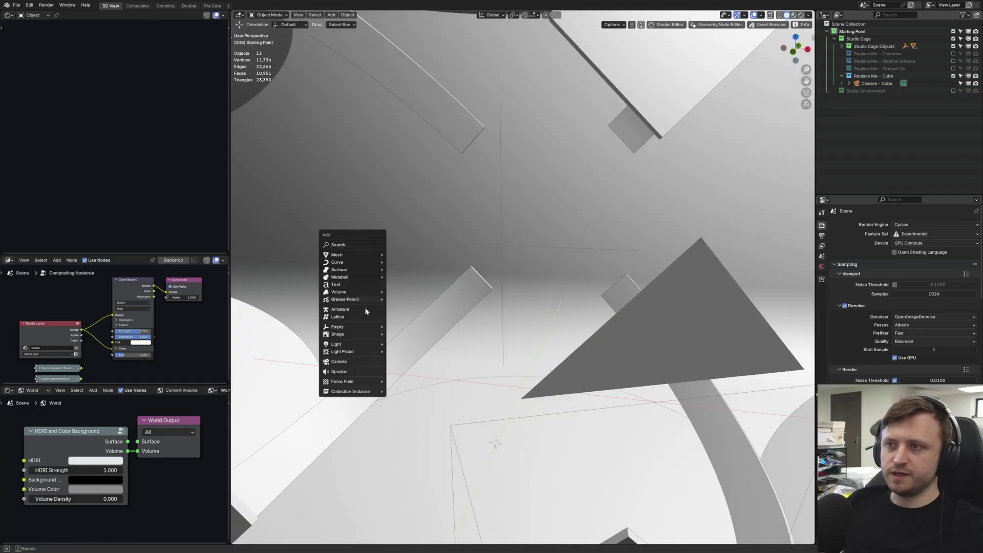
mouse_move(361, 259)
key("shift+a")
key("shift+a")
key("shift+a")
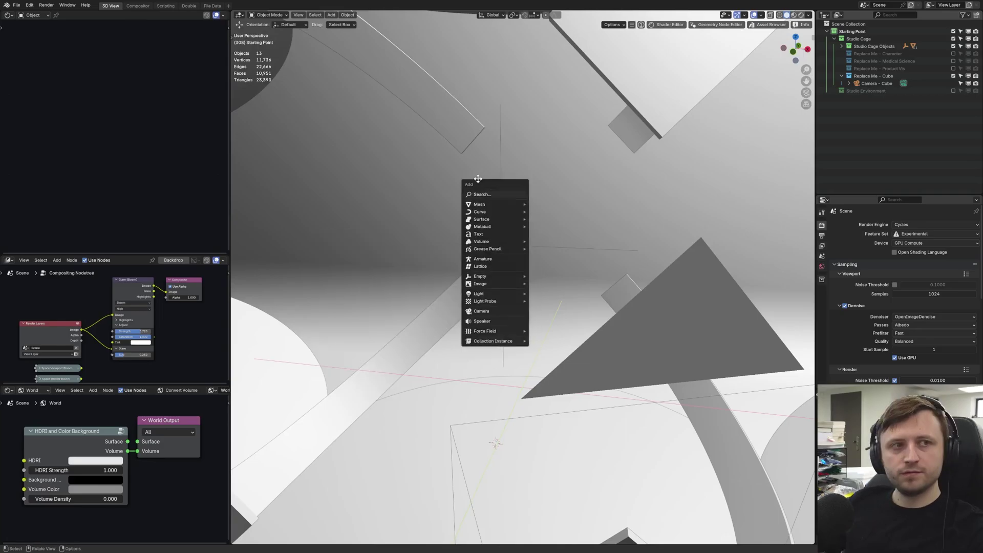
key("shift+a")
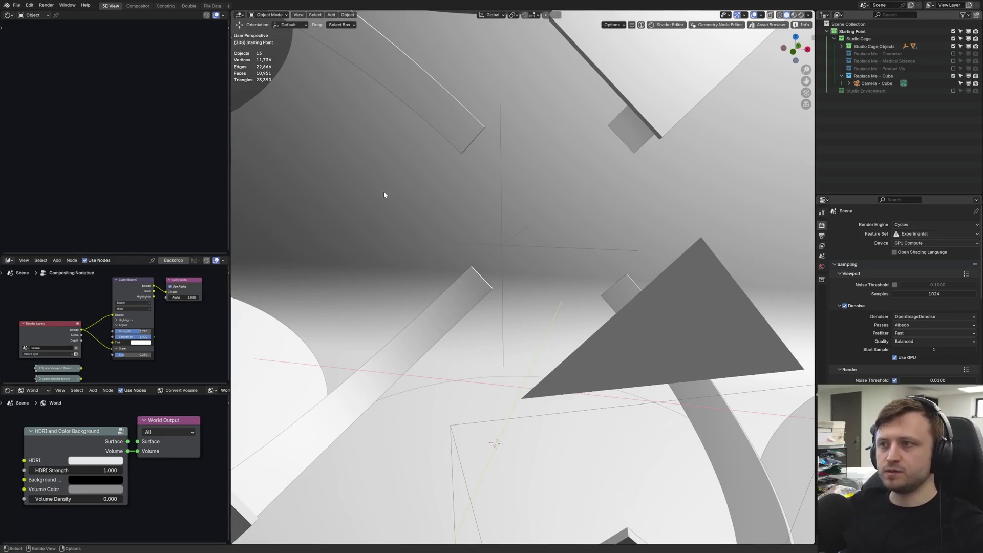
Add a mesh plane tilted by a free trackball rotation of about 49.8° and 9.74°, and delete it again.
key("shift+a")
mouse_move(377, 203)
left_click(419, 210)
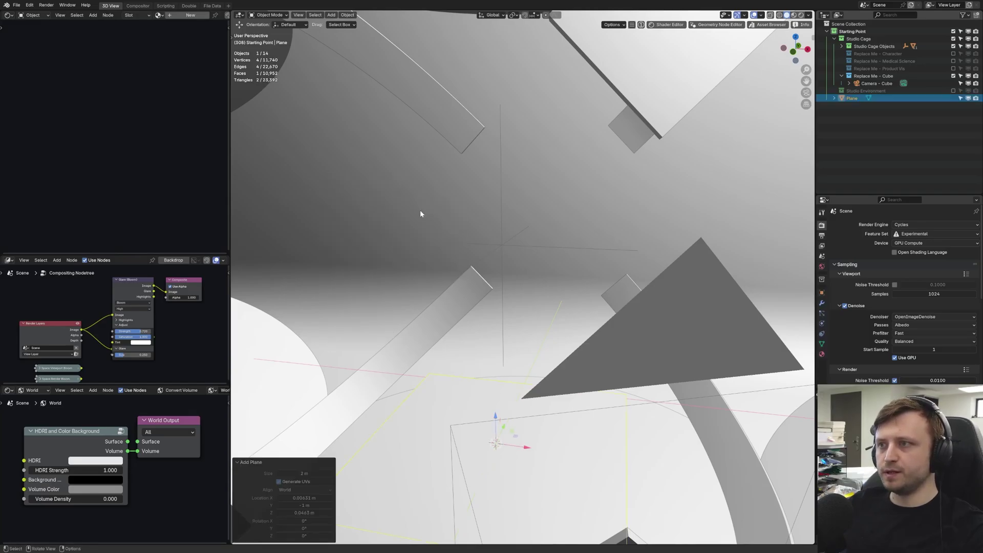
key("r")
key("r")
left_click(450, 158)
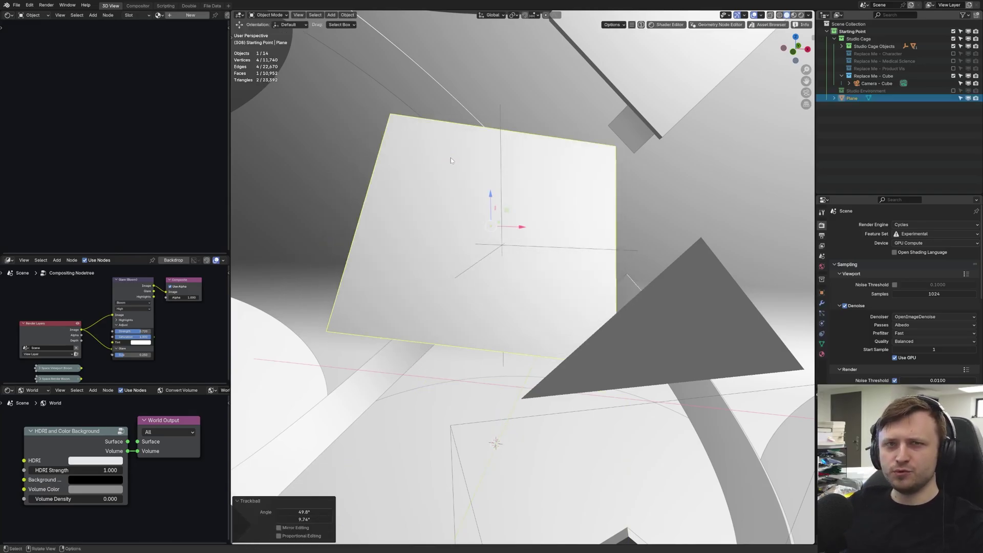
key("Delete")
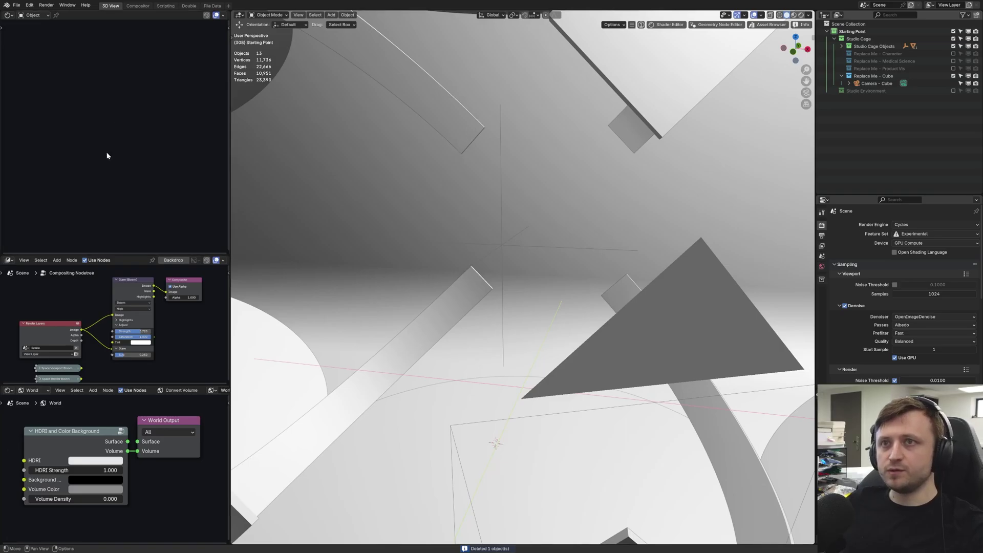
key("shift+a")
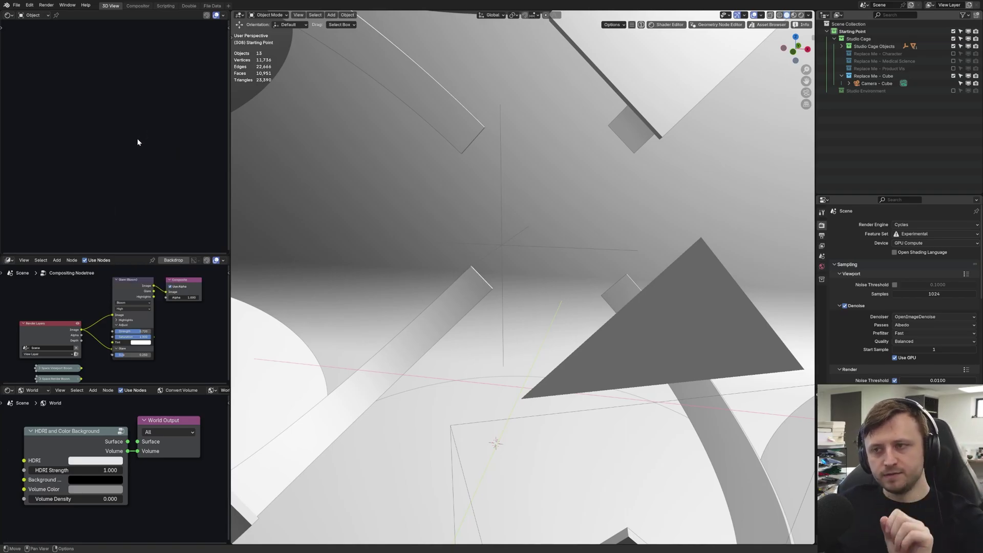
key("shift+a")
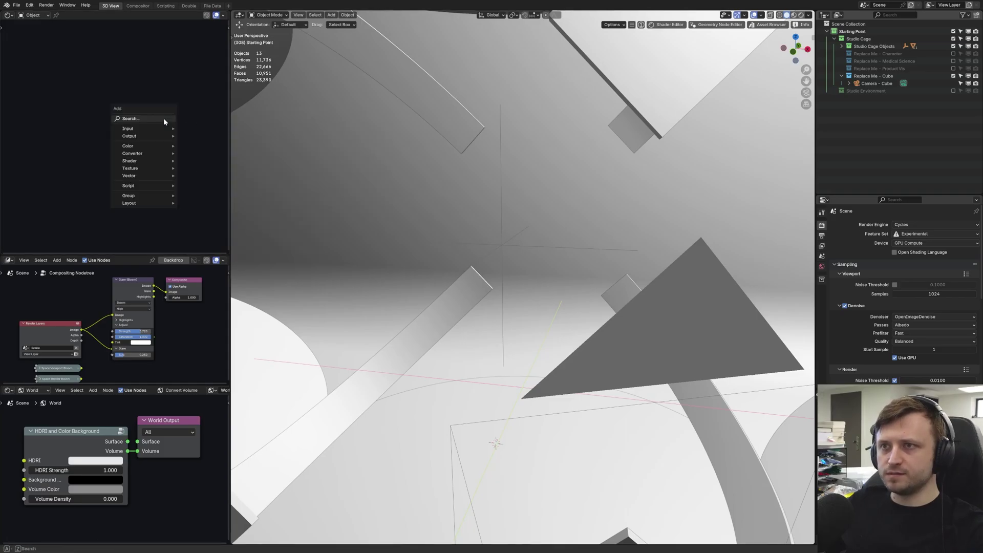
key("shift+a")
key("shift+a")
key("shift+a")
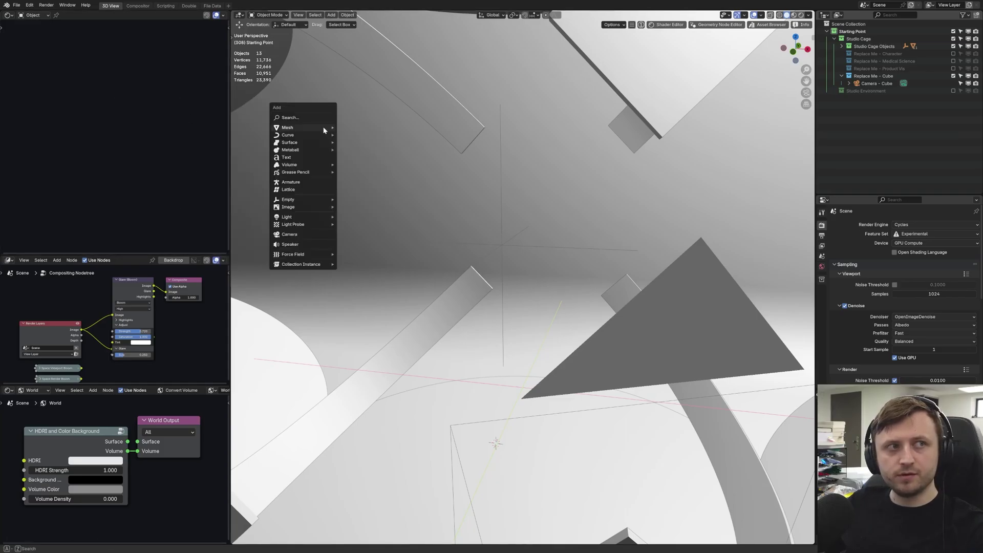
key("shift+a")
key("shift+a")
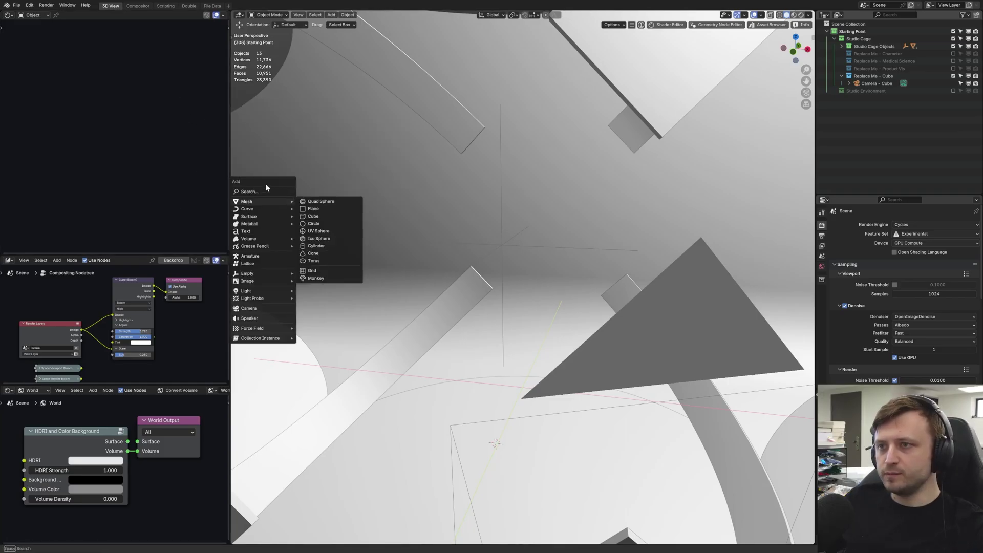
key("shift+a")
key("shift+a")
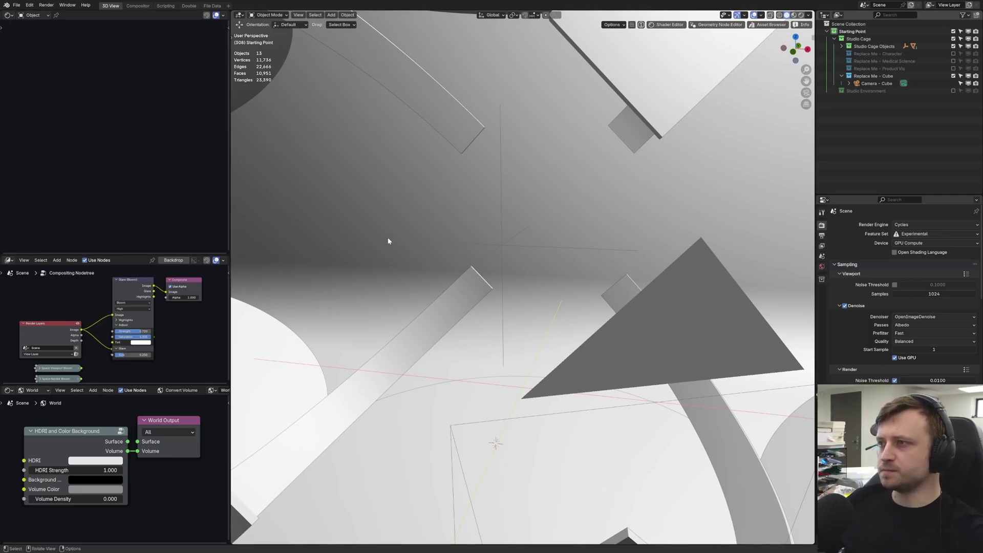
Disable the Modular Workspaces add-on in the preferences, with the viewport sidebar shown for checking and hidden again.
middle_click_drag(389, 241, 343, 188)
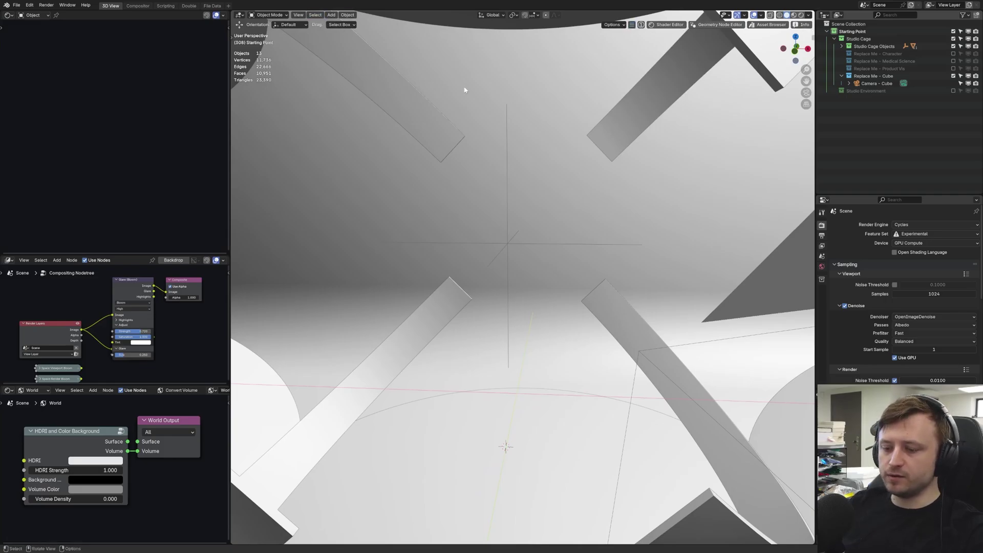
key("n")
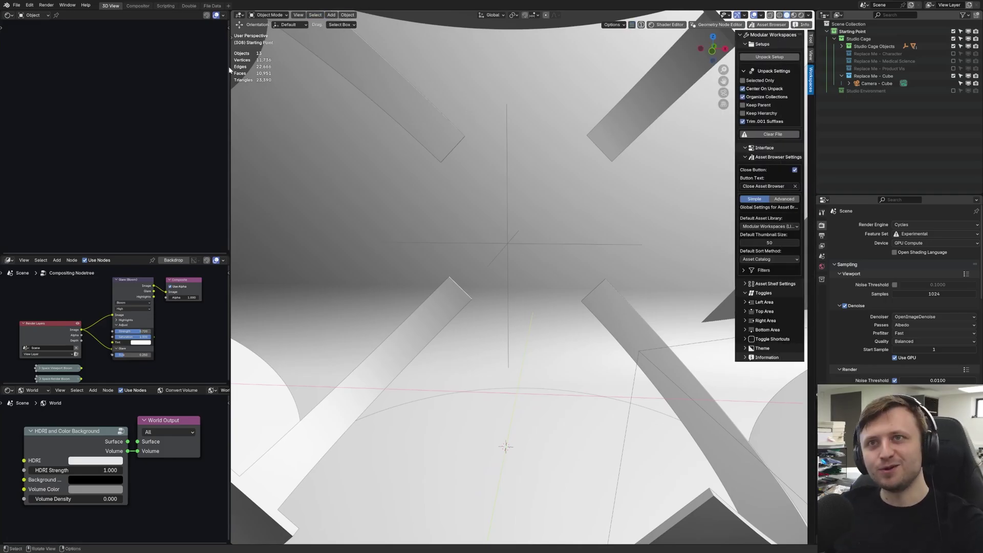
left_click(29, 6)
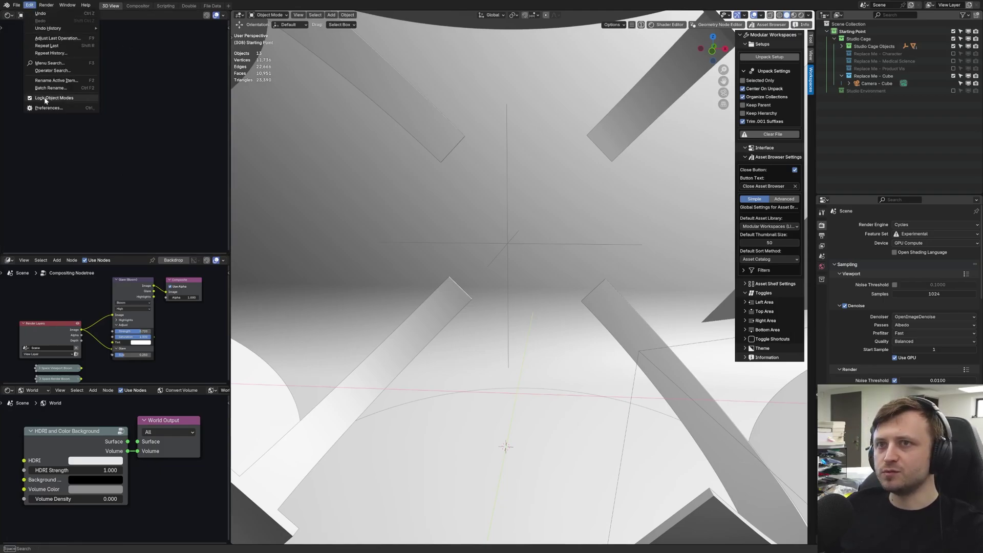
left_click(45, 108)
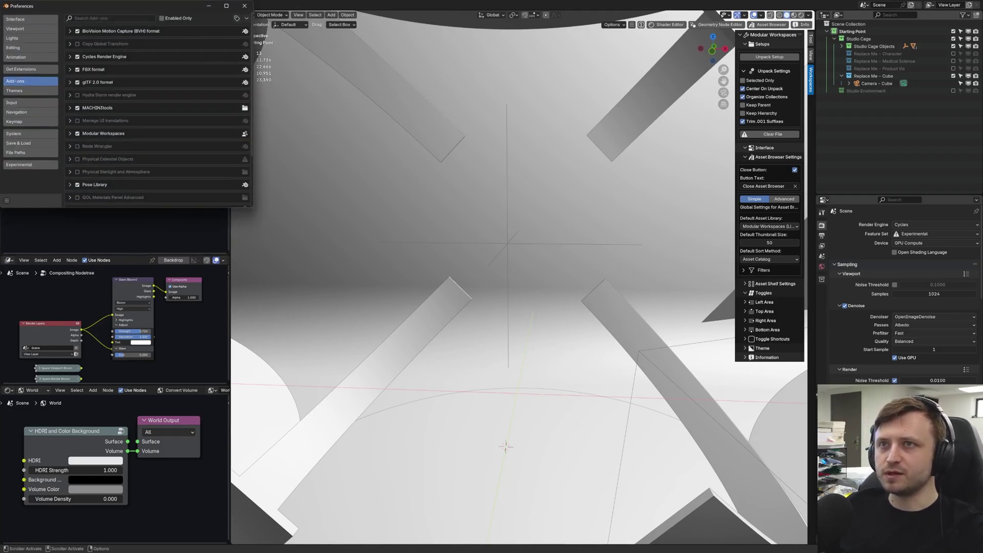
left_click(78, 134)
left_click(244, 5)
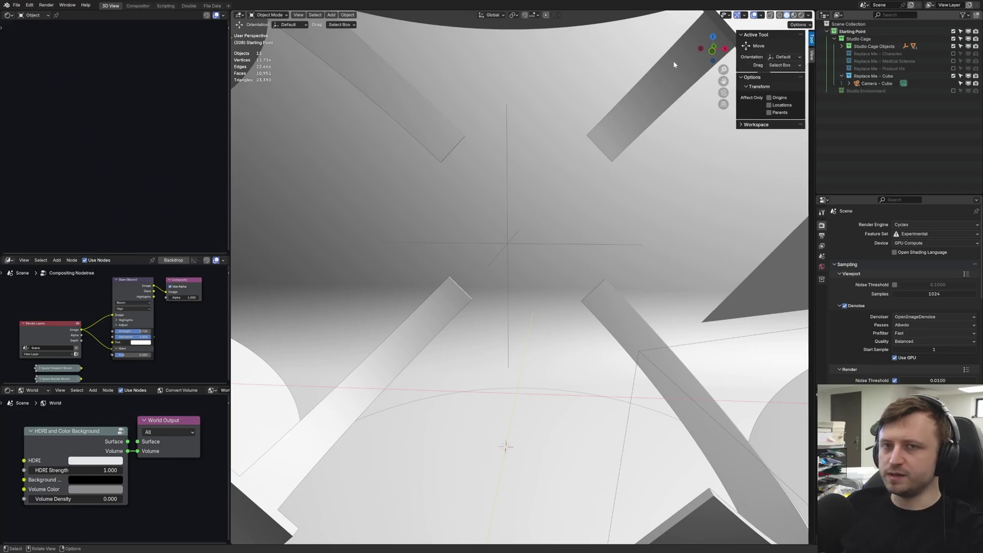
key("n")
Add a mesh cube at the 3D cursor in the studio cage and scale it uniformly to 0.35.
middle_click_drag(674, 64, 433, 143)
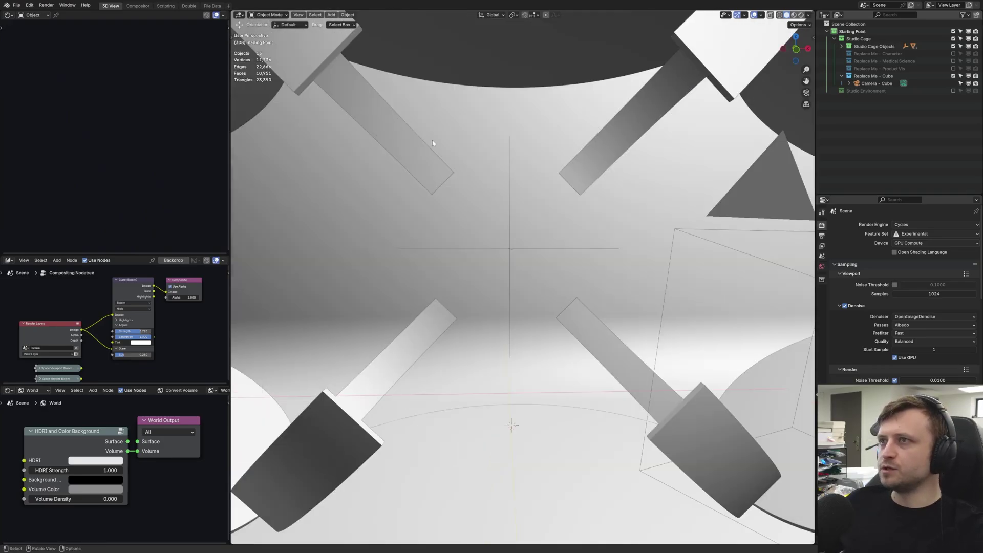
middle_click_drag(570, 190, 505, 243)
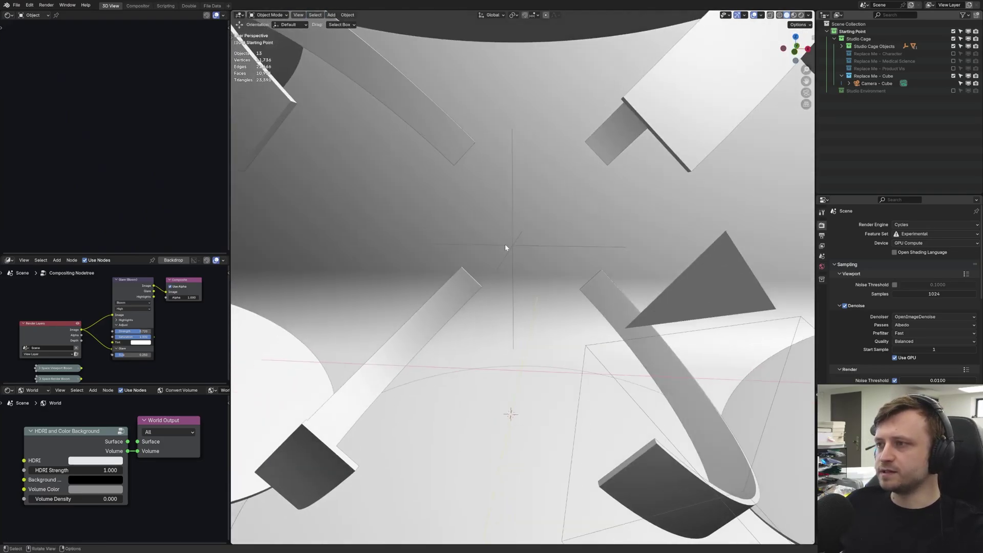
scroll(517, 261, "up", 3)
left_click(525, 276)
scroll(490, 316, "down", 3)
key("shift+a")
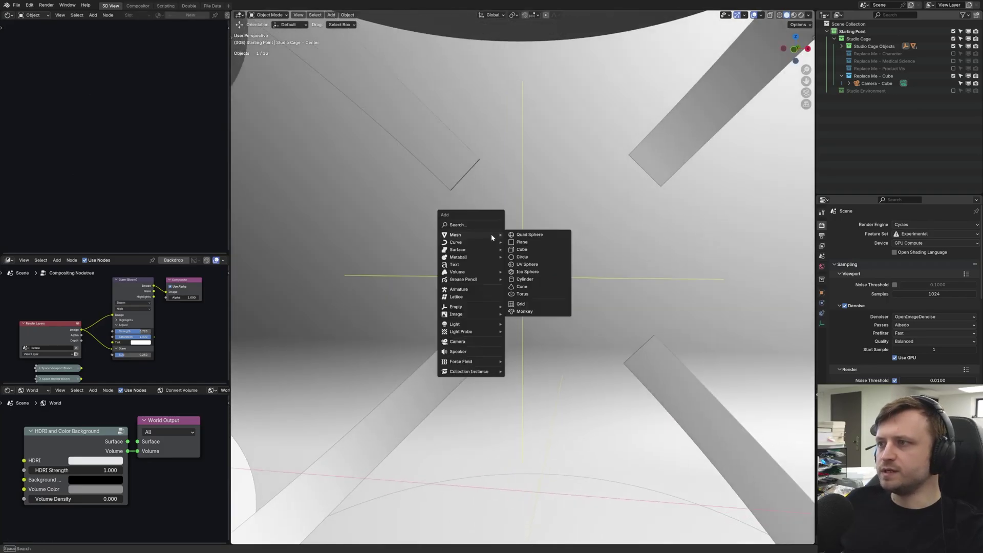
left_click(527, 247)
scroll(527, 304, "up", 4)
type("s.35")
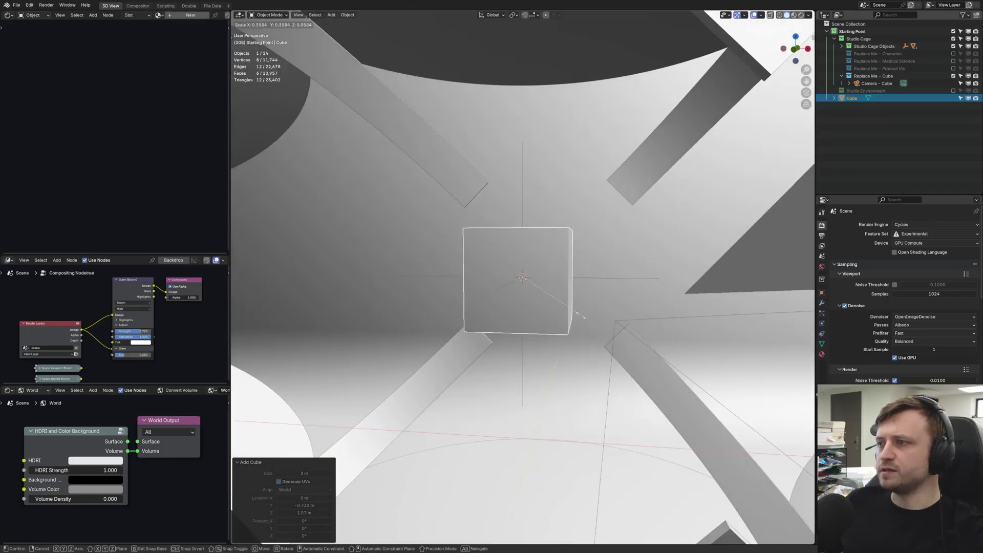
key("Return")
scroll(325, 125, "up", 3)
Compare the cube with the viewport overlays switched off and on repeatedly, leaving them on.
middle_click_drag(323, 127, 266, 51)
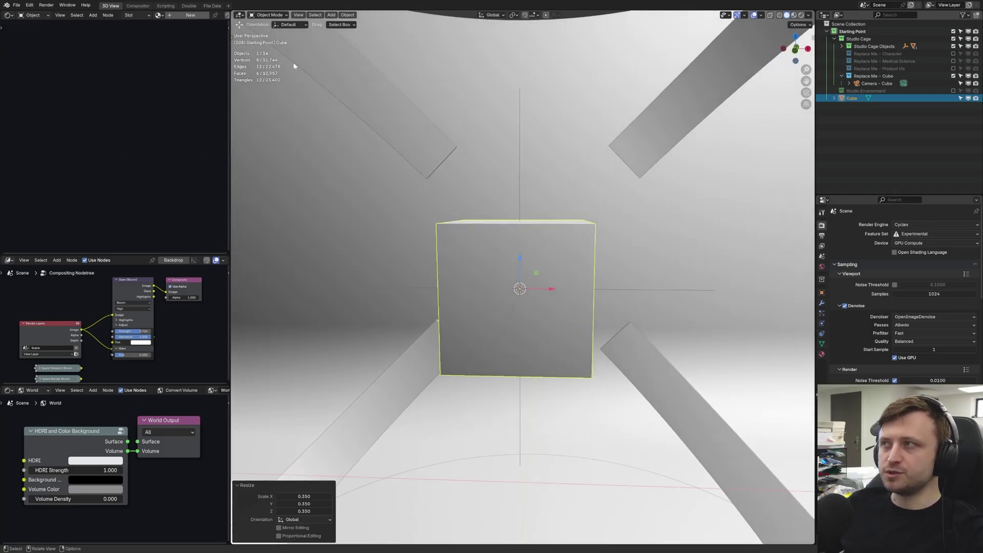
middle_click_drag(378, 89, 288, 81)
scroll(288, 82, "up", 2)
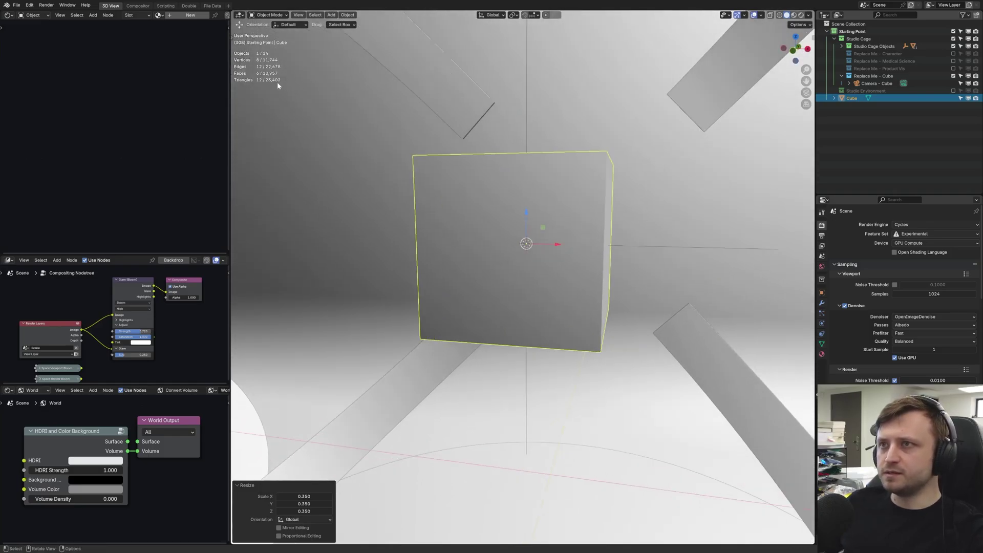
key("shift+alt+z")
key("shift+alt+z")
key("shift+alt+z")
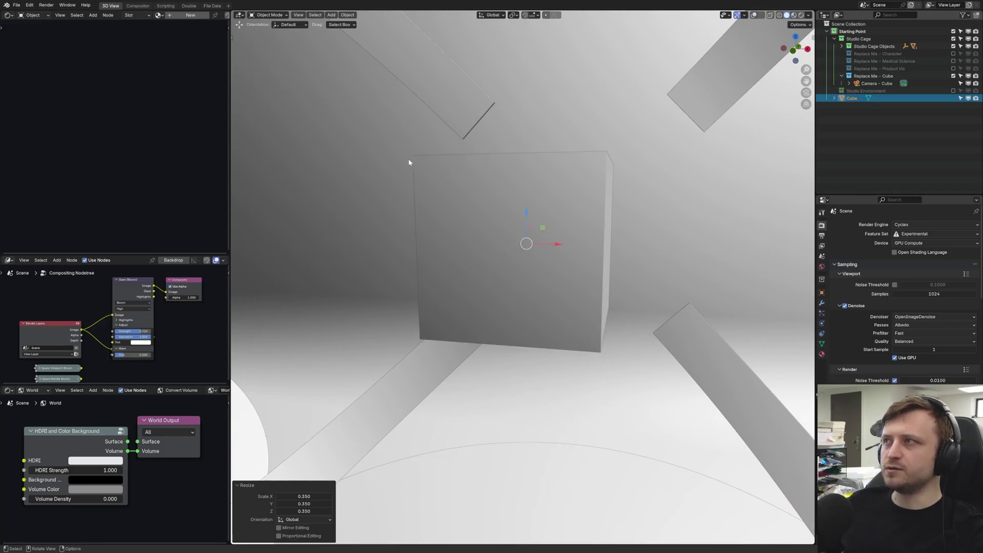
key("shift+alt+z")
key("shift+alt+z")
key("shift+alt+z")
key("shift+alt+z")
key("shift+alt+z")
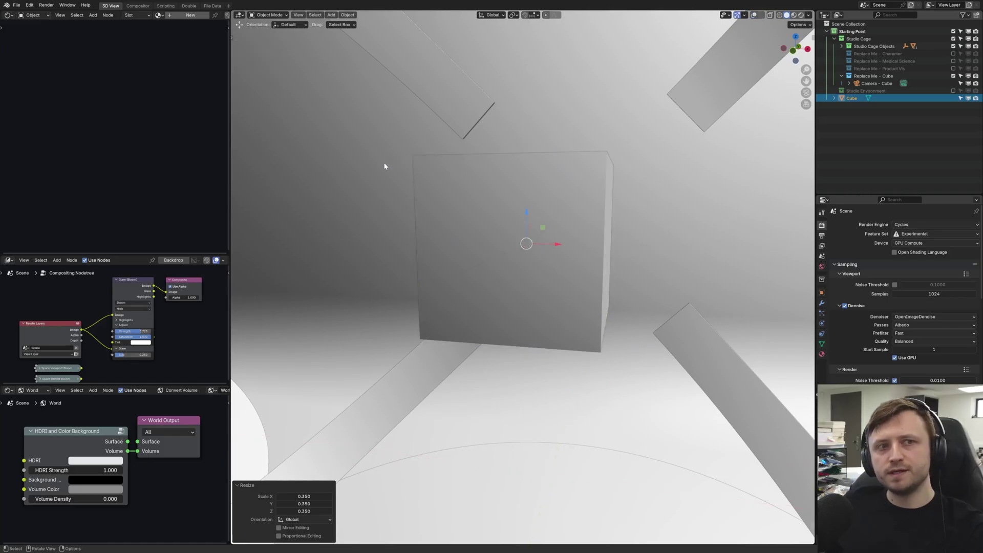
key("shift+alt+z")
key("shift+alt+z")
key("shift+alt+z")
key("shift+alt+z")
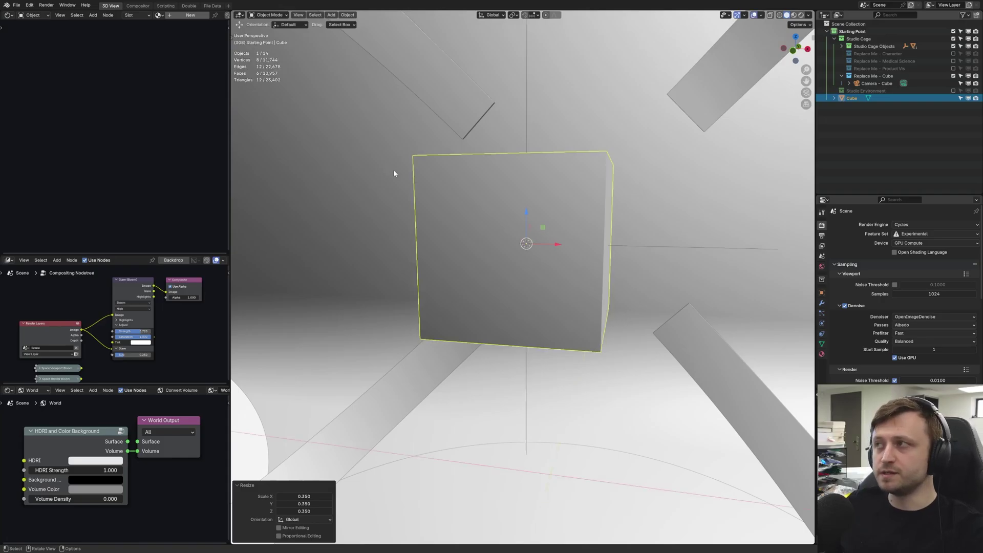
key("shift+alt+z")
key("shift+alt+z")
key("shift+alt+z")
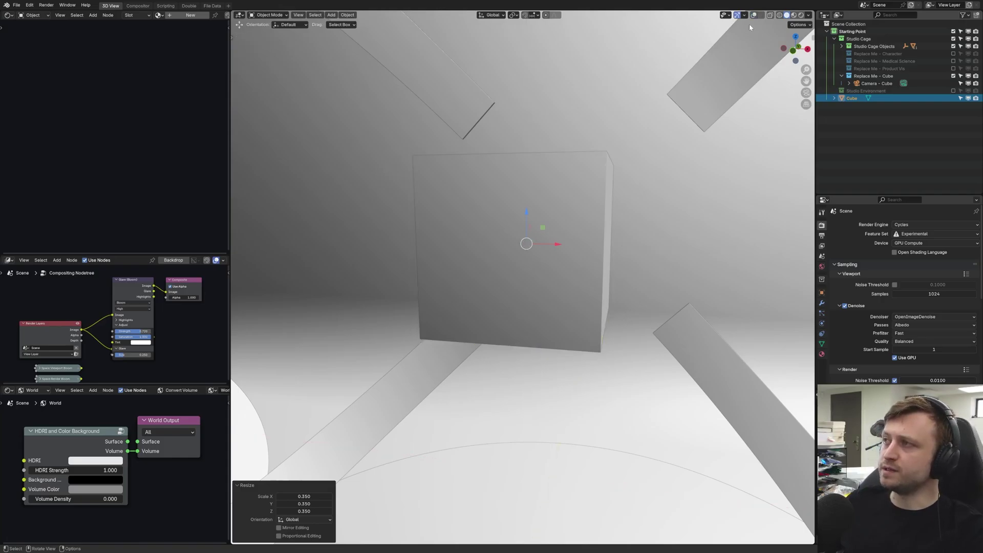
key("shift+alt+z")
key("shift+alt+z")
key("shift+alt+z")
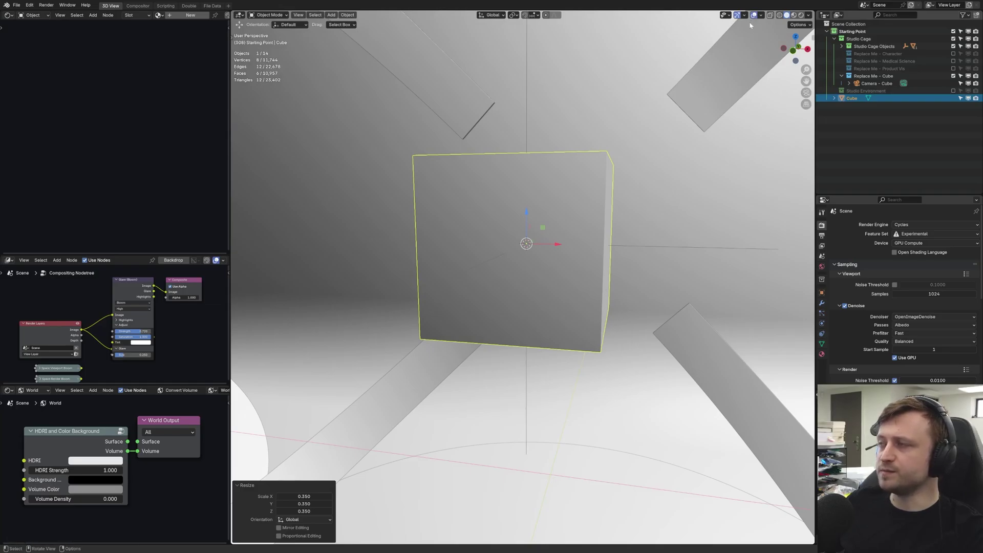
key("shift+alt+z")
key("shift+alt+z")
key("shift+alt+z")
key("shift+alt+z")
key("shift+alt+z")
key("shift+alt+z")
key("shift+alt+z")
key("shift+alt+z")
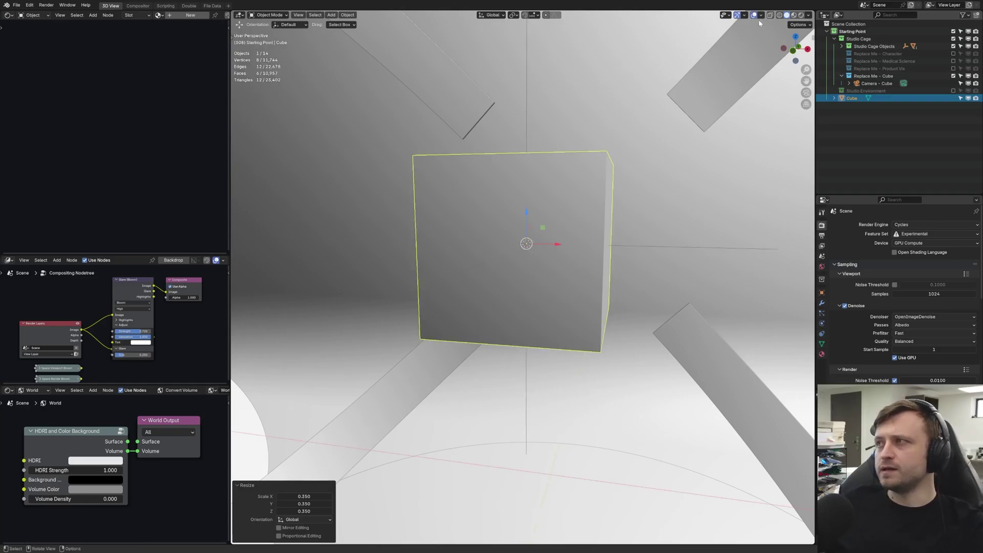
Examine the viewport overlay options and view the cube from several angles.
left_click(761, 17)
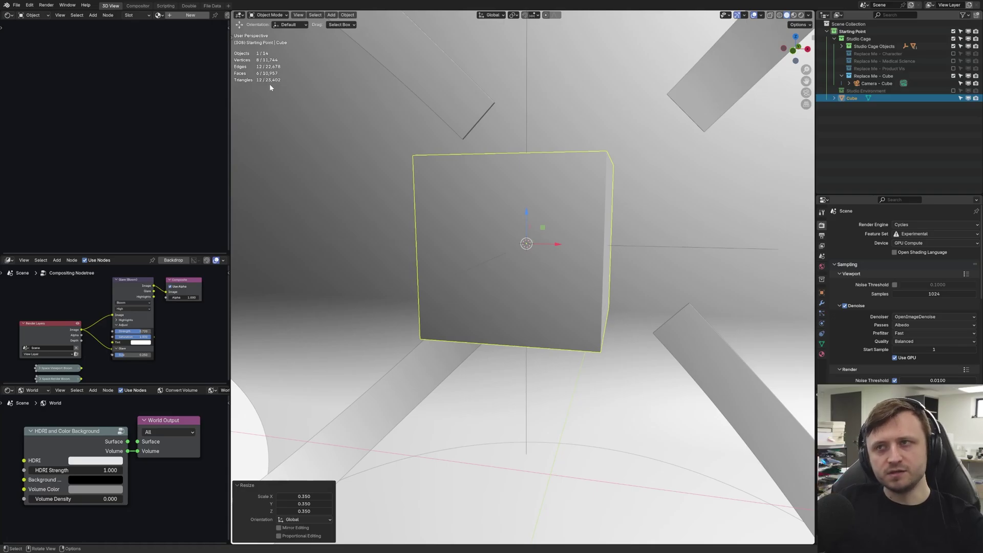
scroll(407, 195, "up", 3)
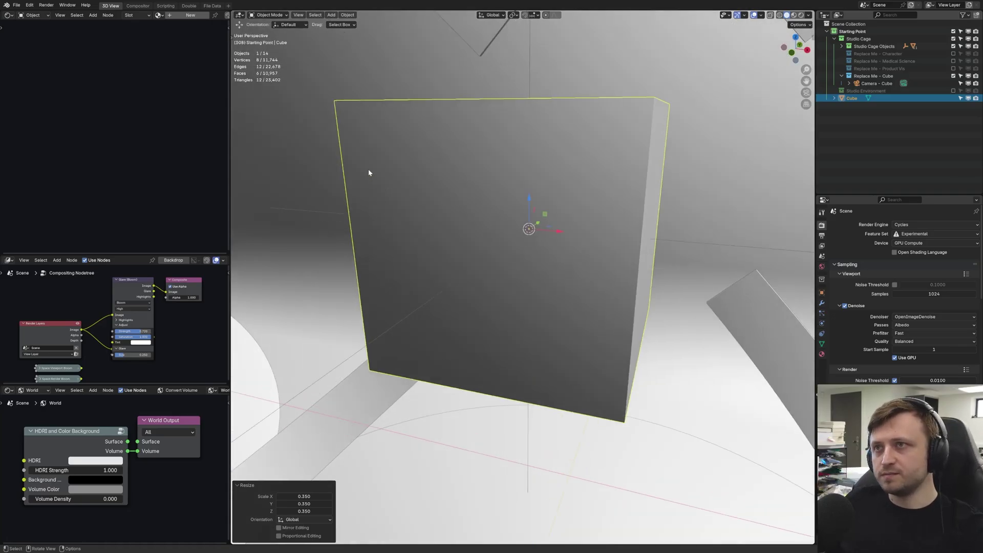
middle_click_drag(369, 173, 268, 69)
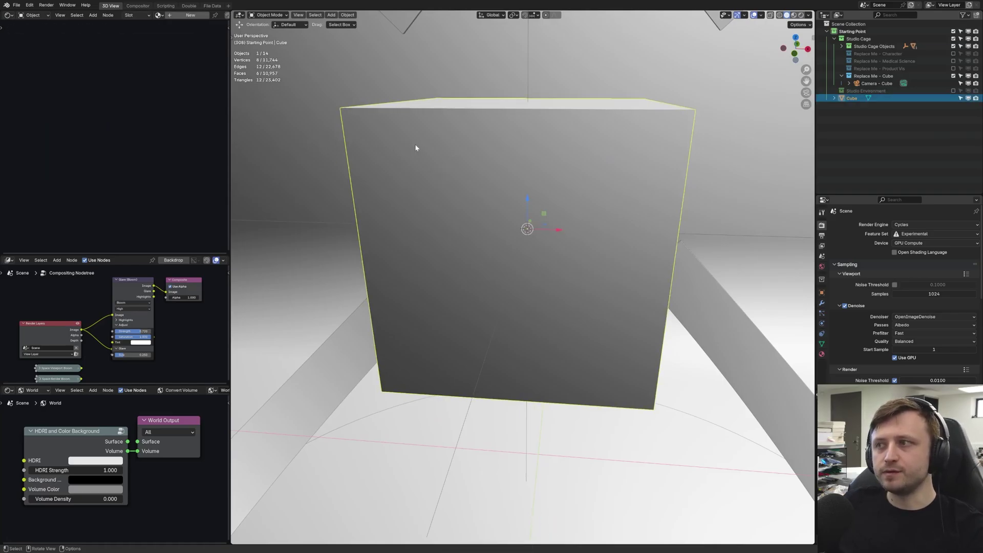
middle_click_drag(376, 137, 666, 103)
left_click(761, 15)
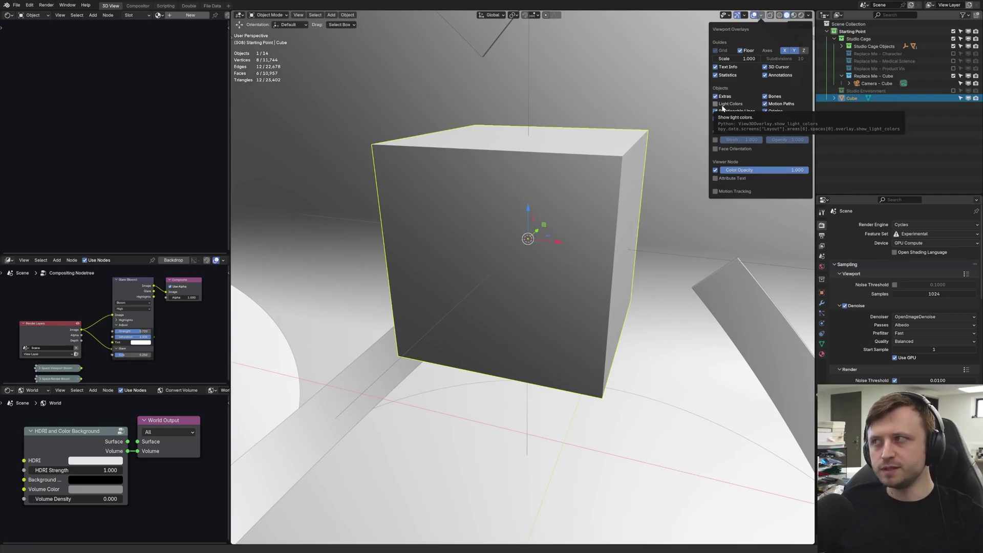
Move the Studio Cage centre empty by about -0.785 m in X, -0.077 m in Y and 0.251 m in Z, and deselect it.
scroll(592, 182, "down", 5)
middle_click_drag(563, 205, 591, 183)
left_click(588, 263)
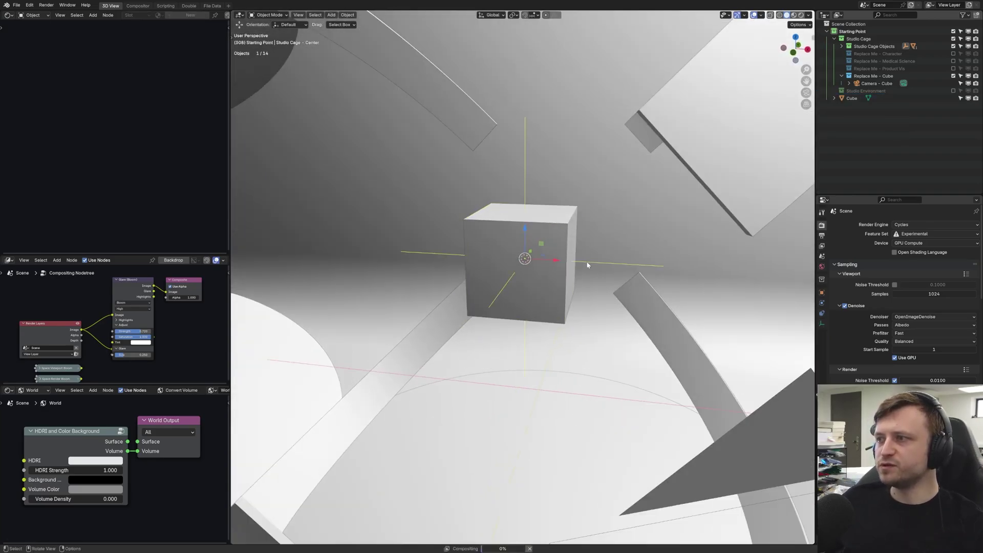
key("g")
left_click(484, 220)
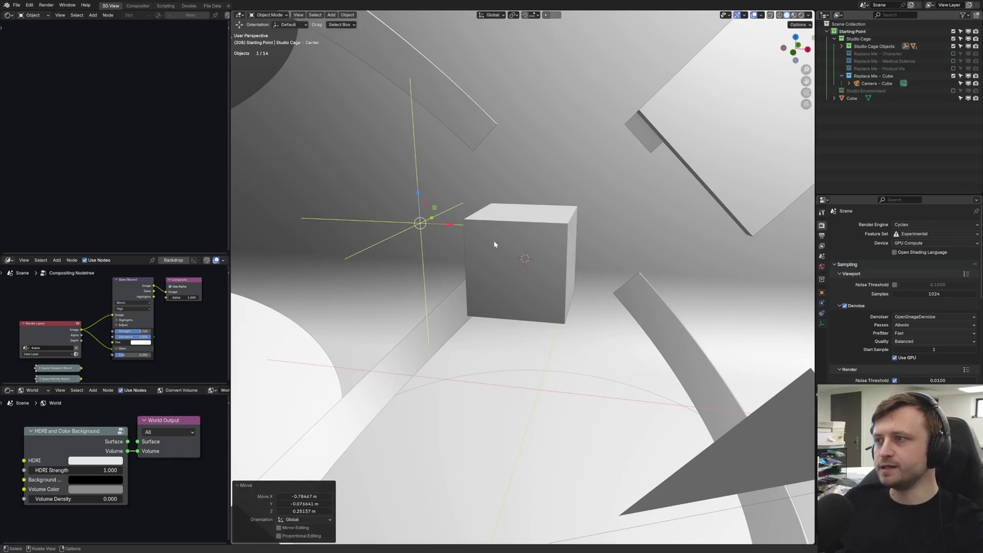
key("alt+a")
Add a camera, move it about -1.73 m in X, -0.09 m in Y and 0.78 m in Z, and deselect it.
key("shift+a")
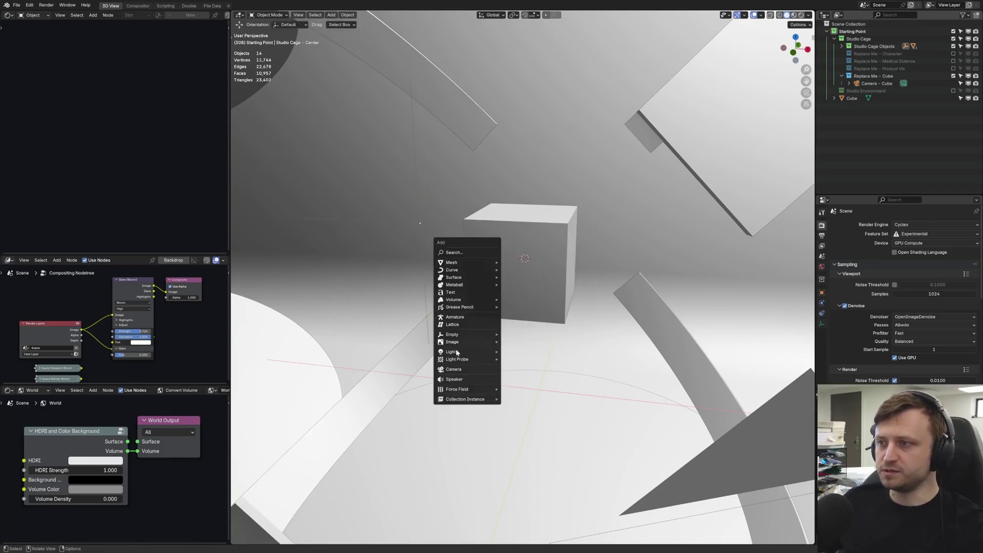
left_click(453, 370)
key("g")
left_click(267, 286)
key("KP_Decimal")
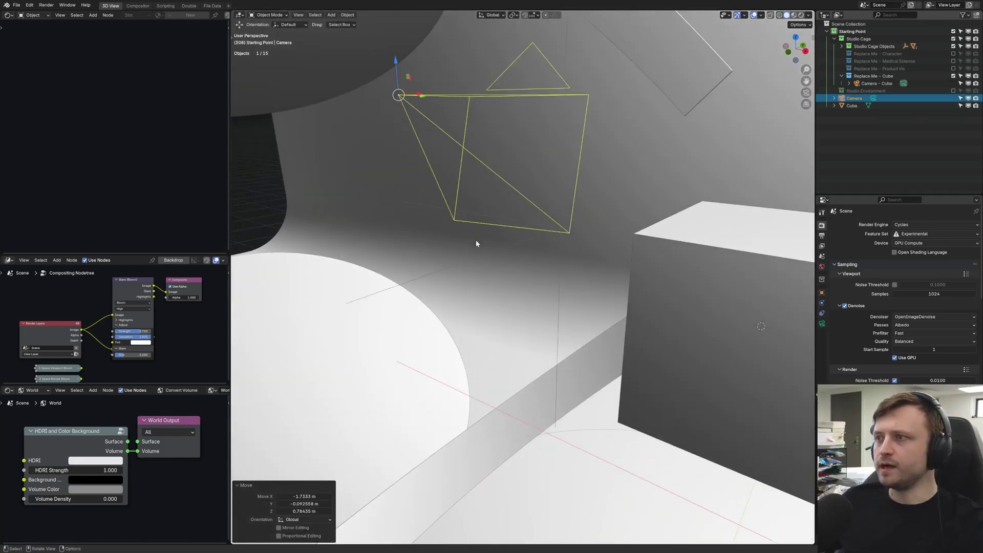
left_click(483, 253)
middle_click_drag(483, 253, 605, 134)
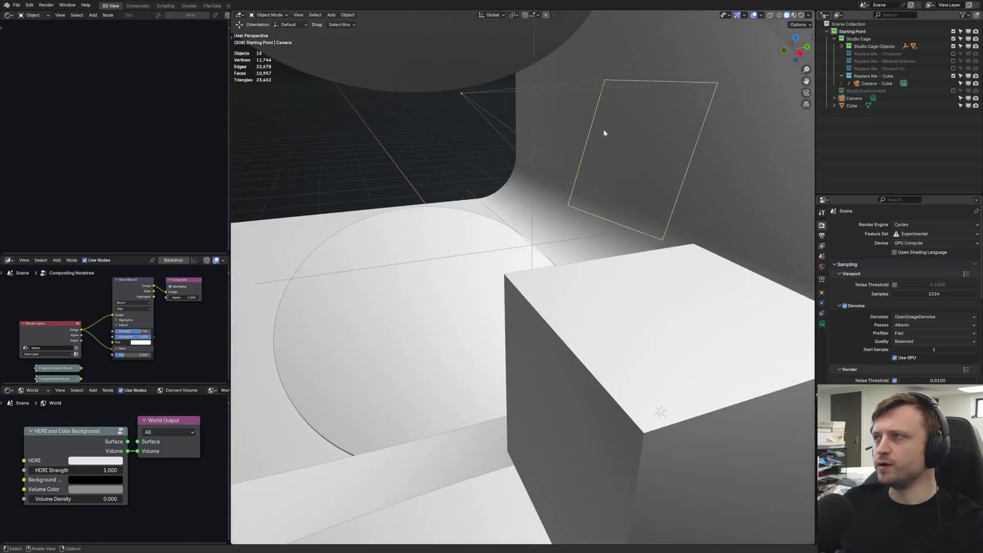
Compare the scene with the Extras overlay switched off and on repeatedly, leaving it on.
left_click(761, 15)
left_click(726, 98)
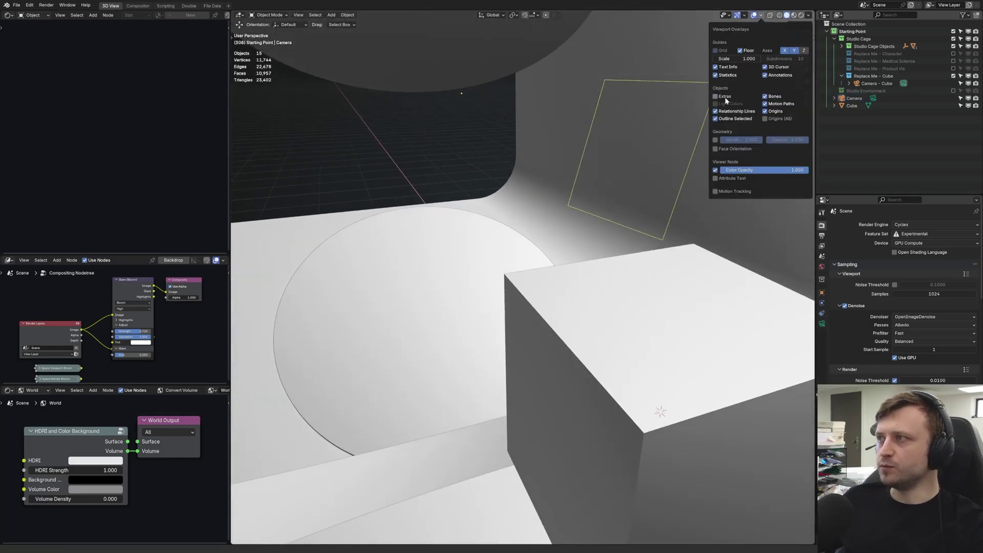
left_click(731, 99)
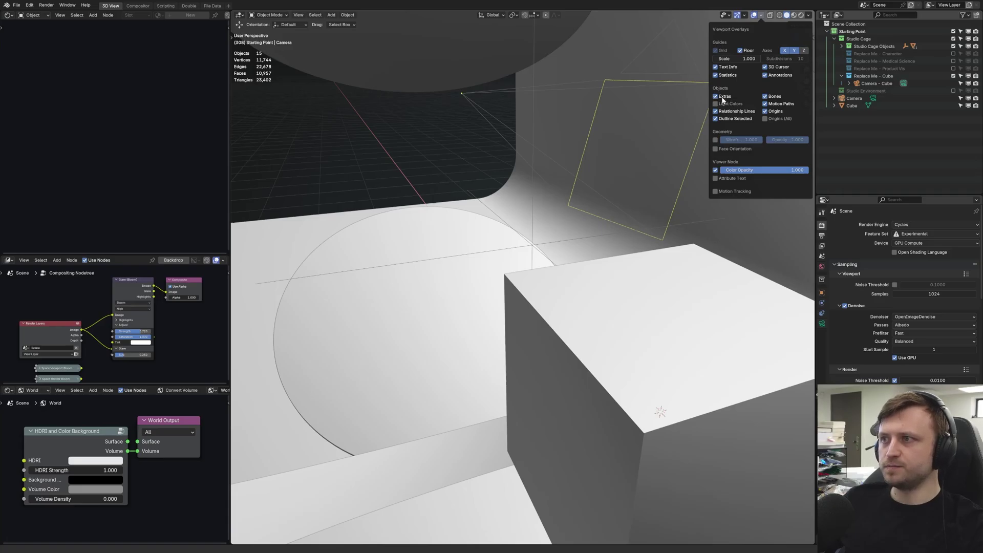
left_click(723, 98)
left_click(724, 97)
left_click(724, 97)
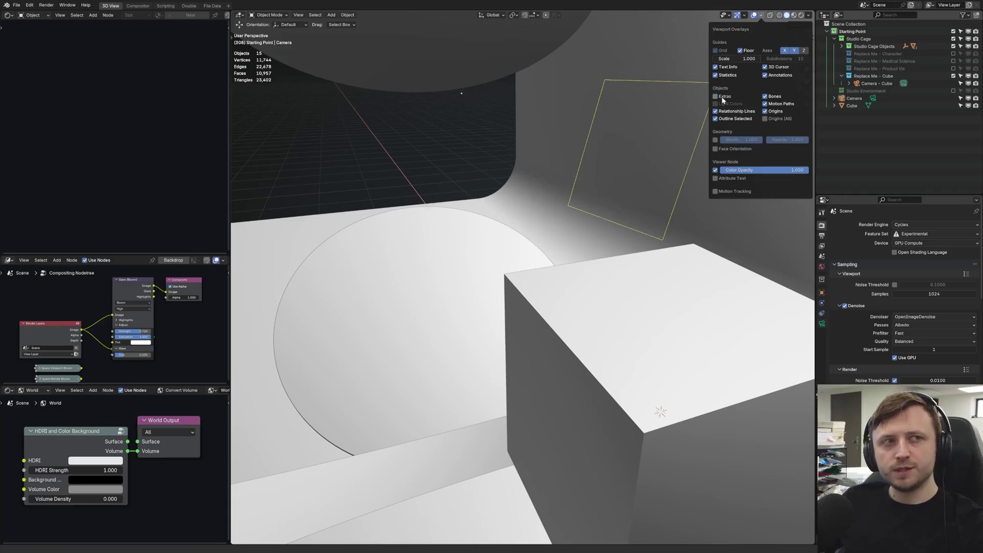
left_click(724, 97)
left_click(724, 97)
left_click(723, 97)
left_click(724, 97)
left_click(724, 97)
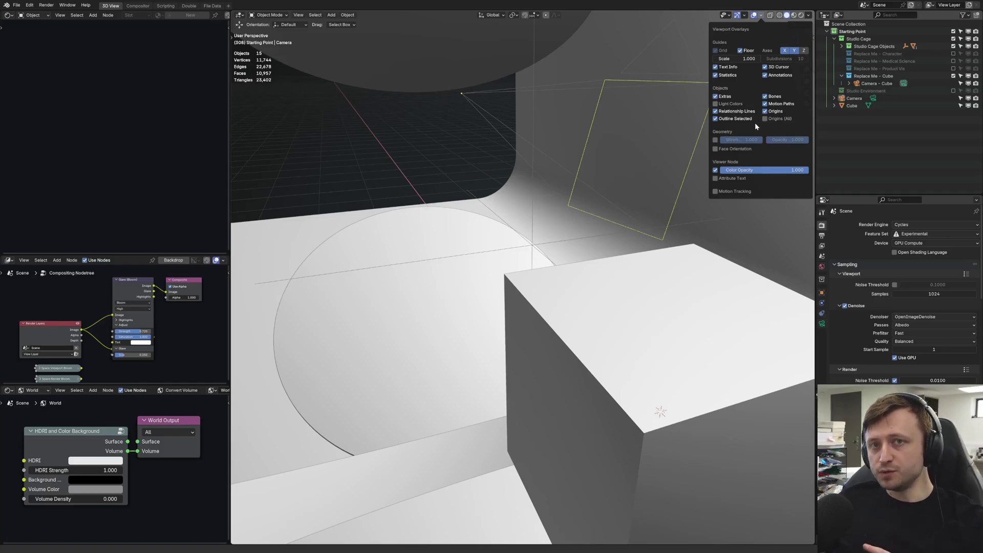
left_click(725, 98)
left_click(725, 97)
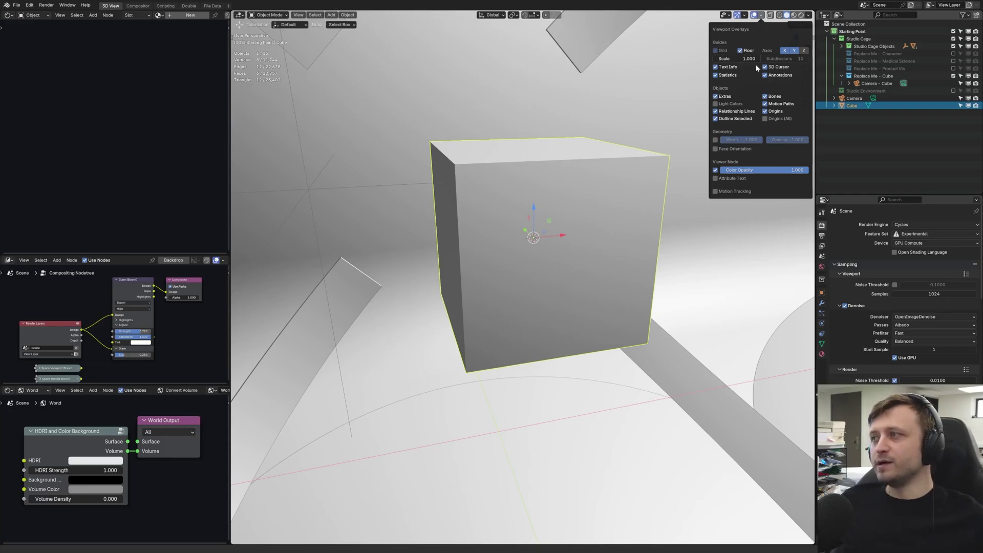
Turn on the geometry wireframe overlay, adjust its slider and inspect the wires across the studio cage with everything deselected.
left_click(715, 140)
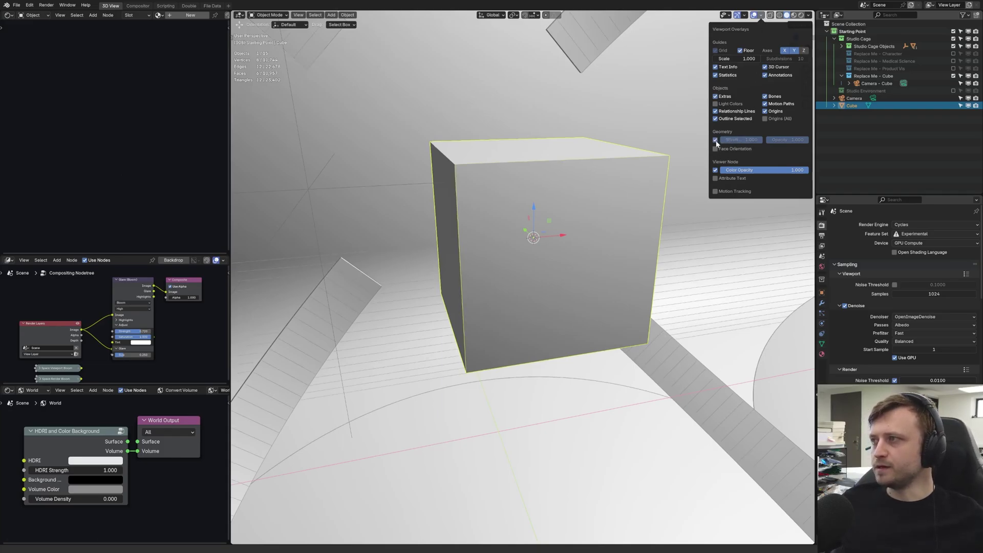
left_click_drag(737, 140, 767, 140)
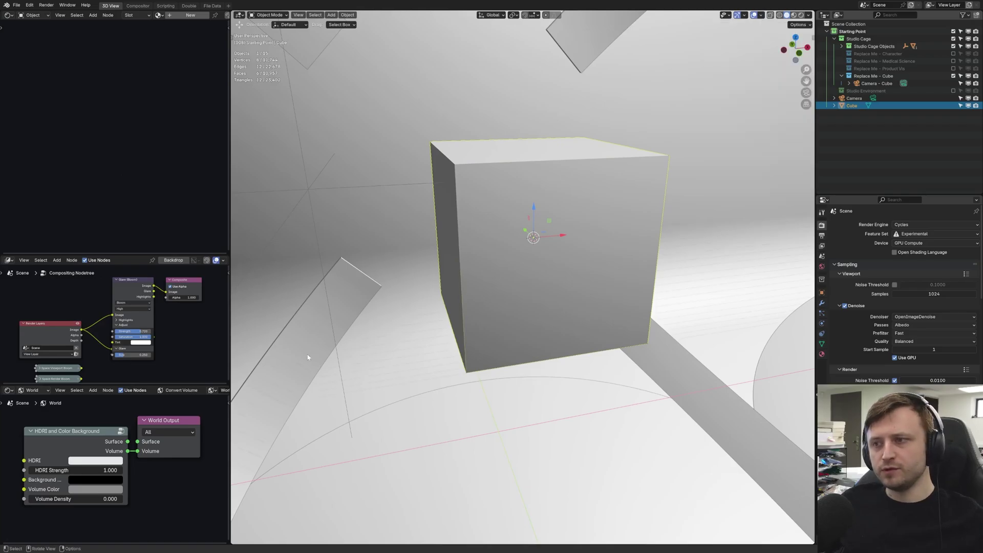
middle_click_drag(352, 327, 501, 293)
scroll(501, 289, "up", 5)
key("alt+a")
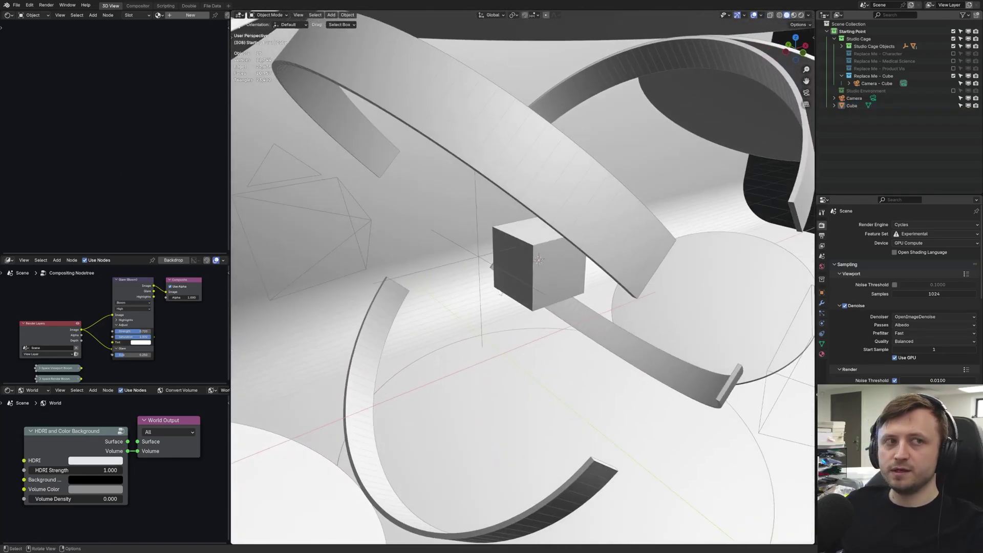
middle_click_drag(591, 229, 569, 239)
key("alt+z")
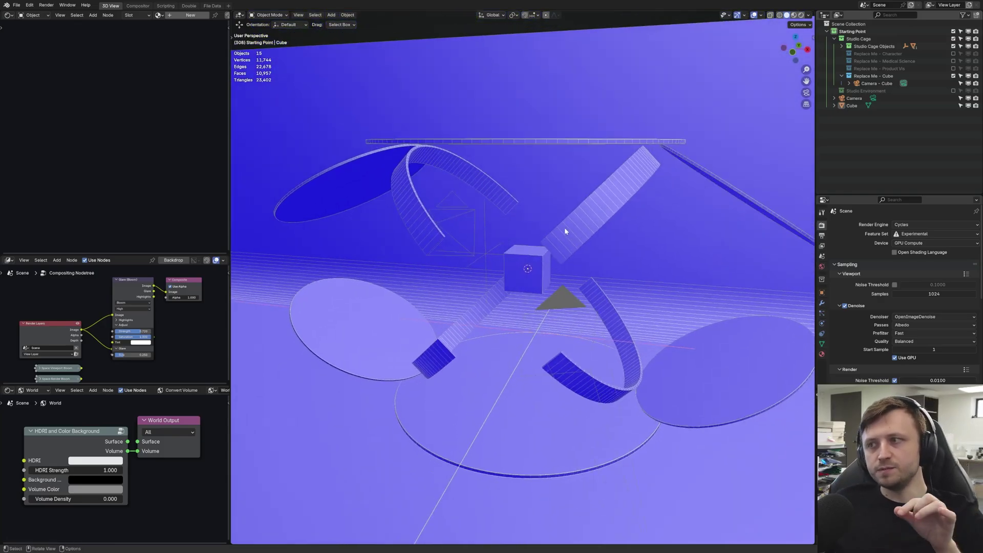
Flip the normal of the cube's front face in Edit Mode and return to Object Mode.
scroll(565, 227, "up", 2)
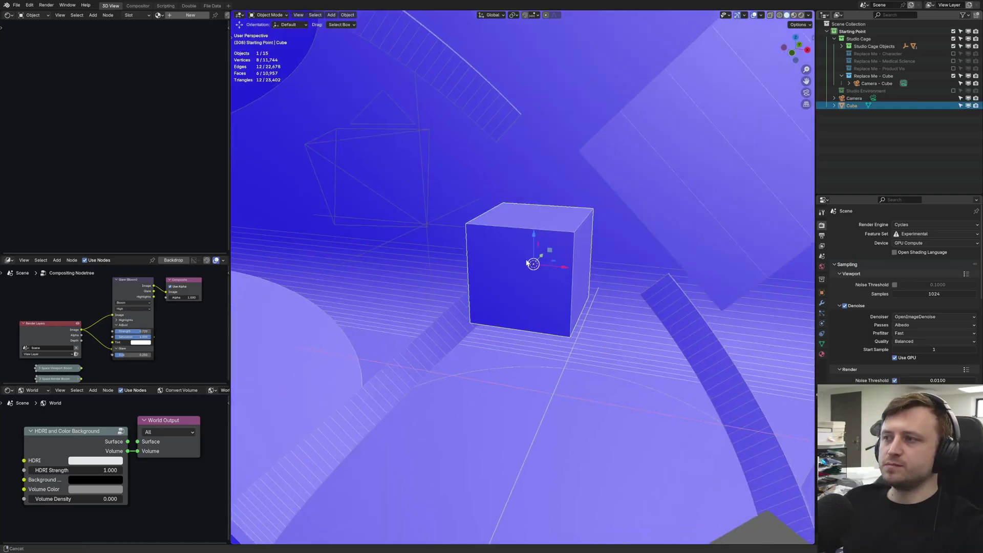
scroll(525, 283, "up", 5)
key("Tab")
left_click(549, 289)
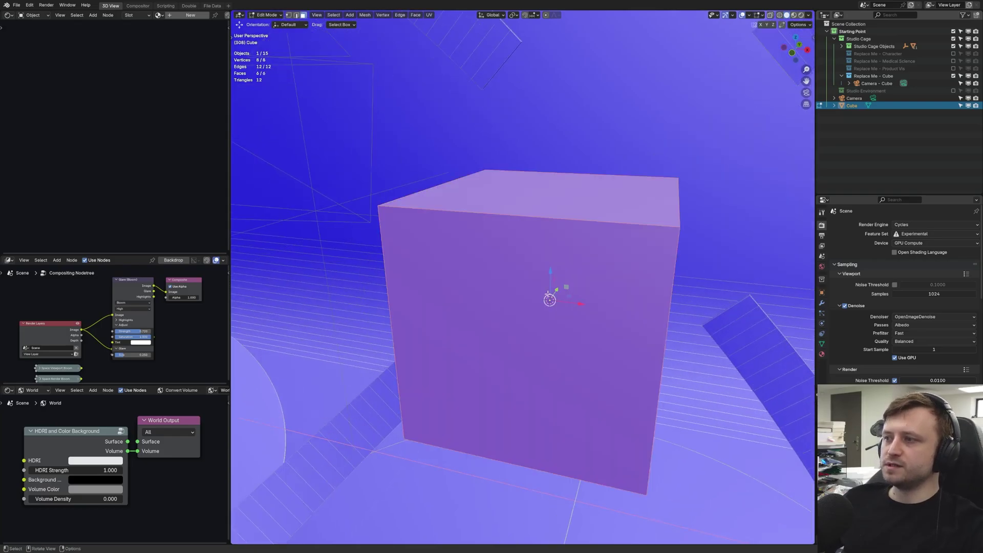
left_click(533, 287)
scroll(502, 256, "down", 3)
middle_click_drag(471, 237, 444, 240)
key("F3")
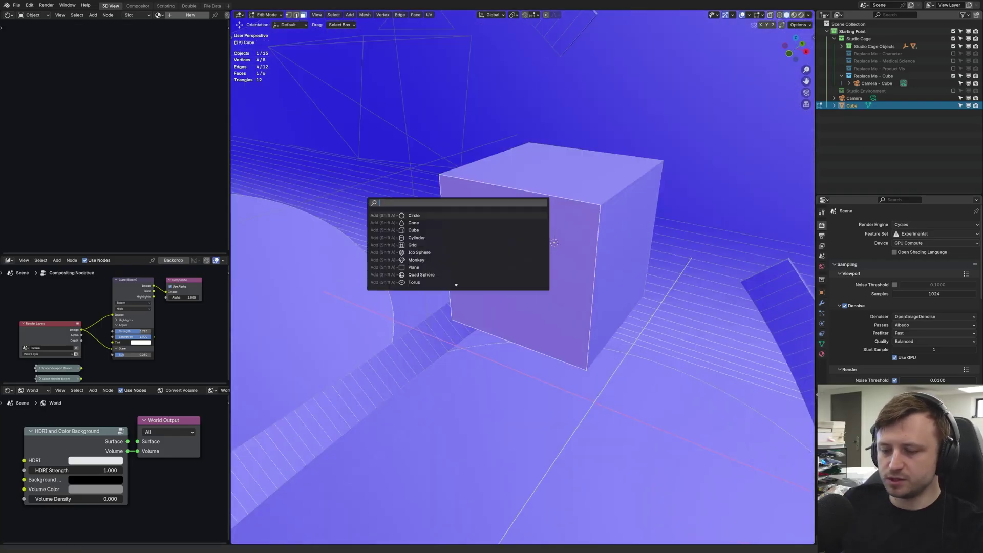
type("flip")
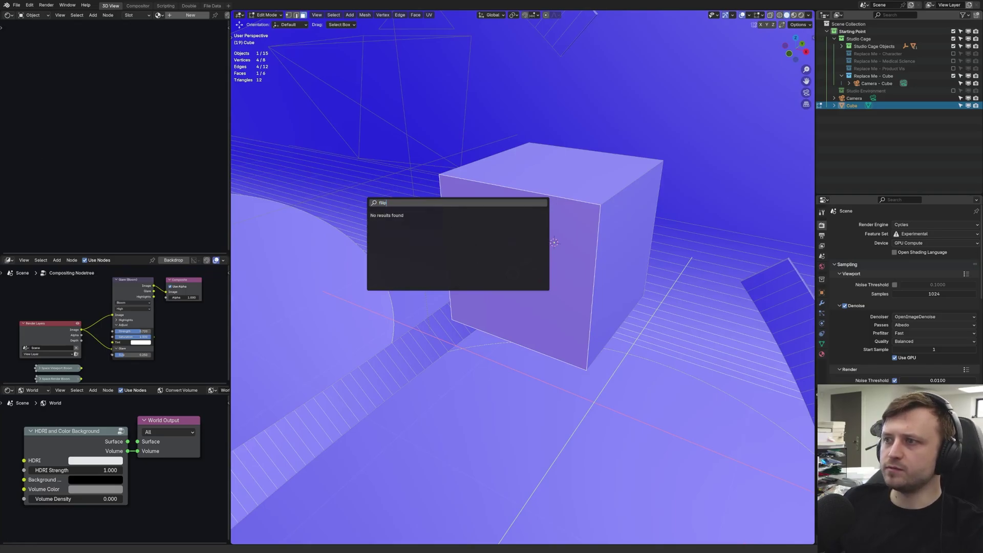
key("BackSpace")
key("Return")
key("Tab")
Compare the cube with the Face Orientation overlay switched off and on repeatedly, leaving it on.
middle_click_drag(406, 215, 447, 222)
middle_click_drag(506, 246, 527, 266)
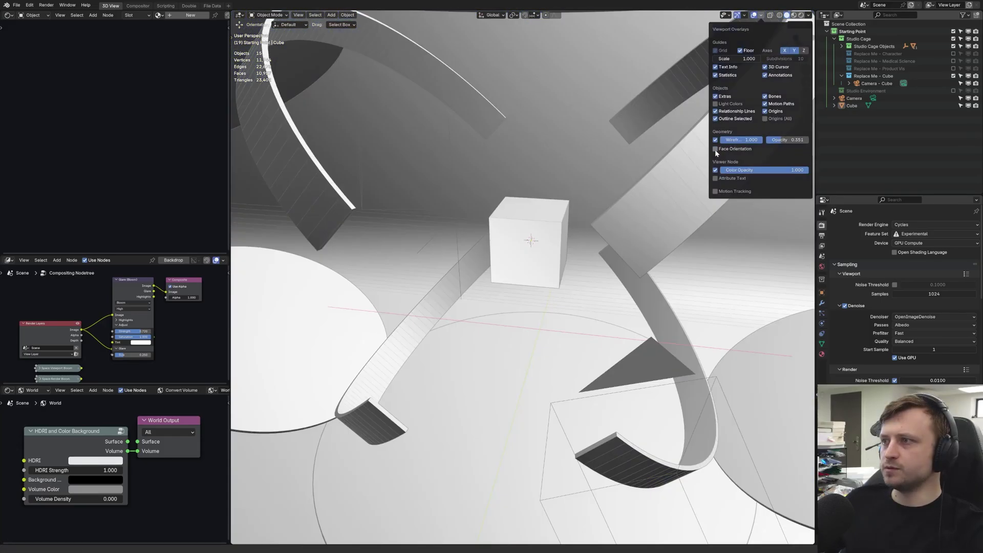
left_click(716, 149)
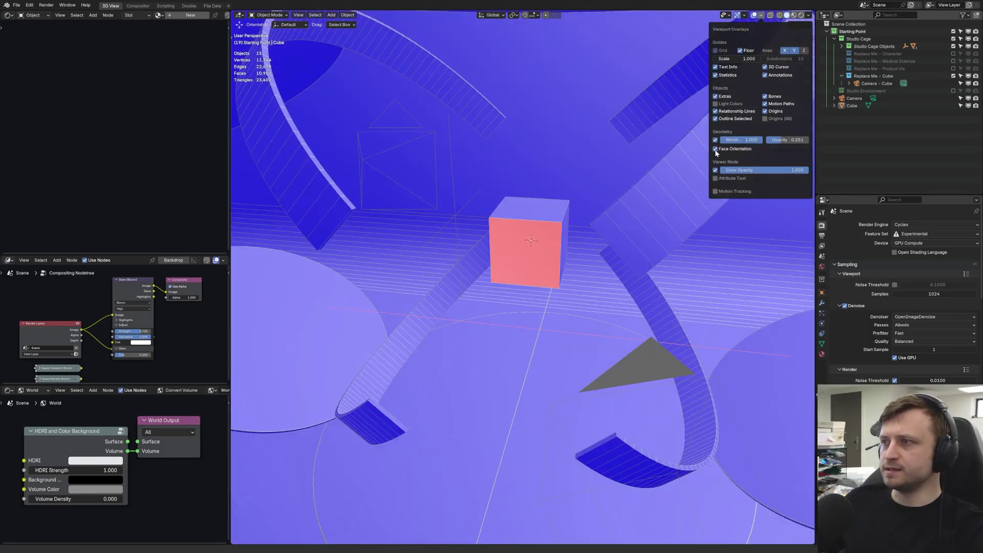
left_click(716, 149)
left_click(716, 148)
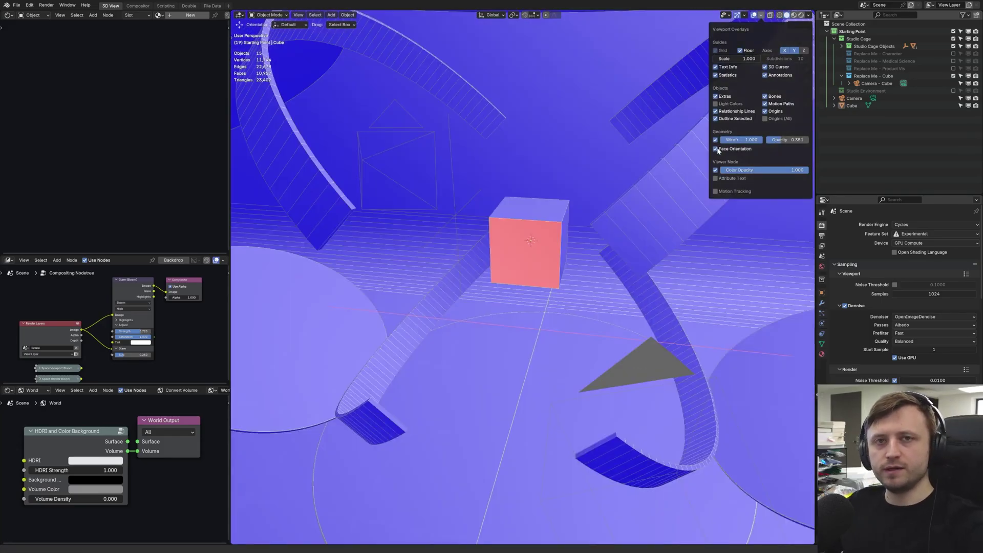
left_click(715, 149)
left_click(715, 149)
left_click(715, 148)
left_click(716, 148)
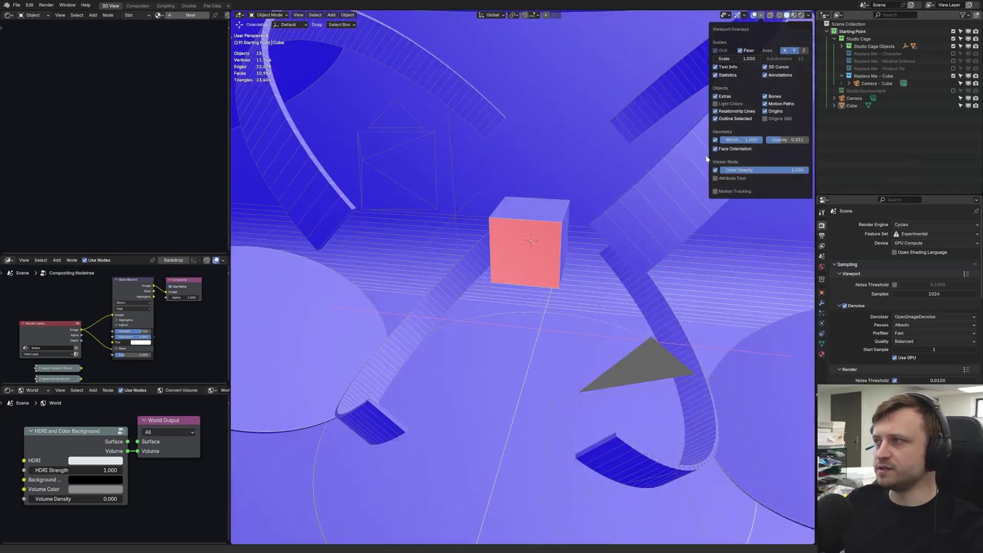
Compare the rendered viewport with all overlays shown and hidden, leaving them hidden.
middle_click_drag(674, 181, 665, 189)
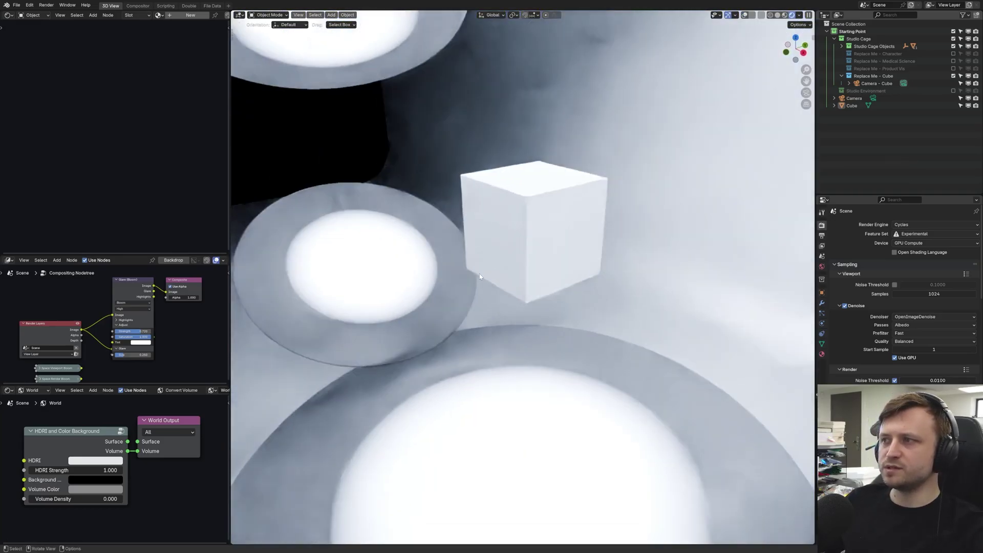
key("shift+alt+z")
key("shift+alt+z")
key("shift+alt+z")
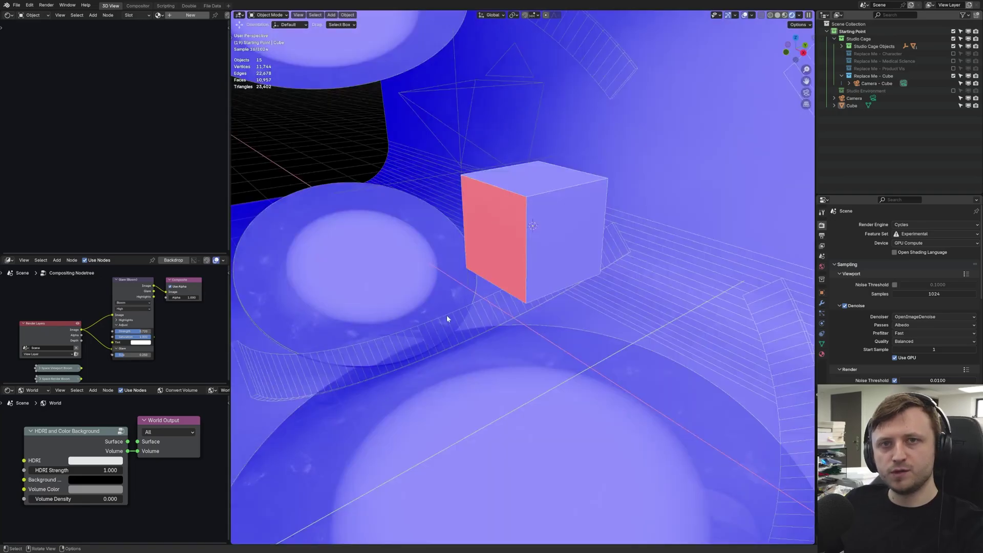
key("shift+alt+z")
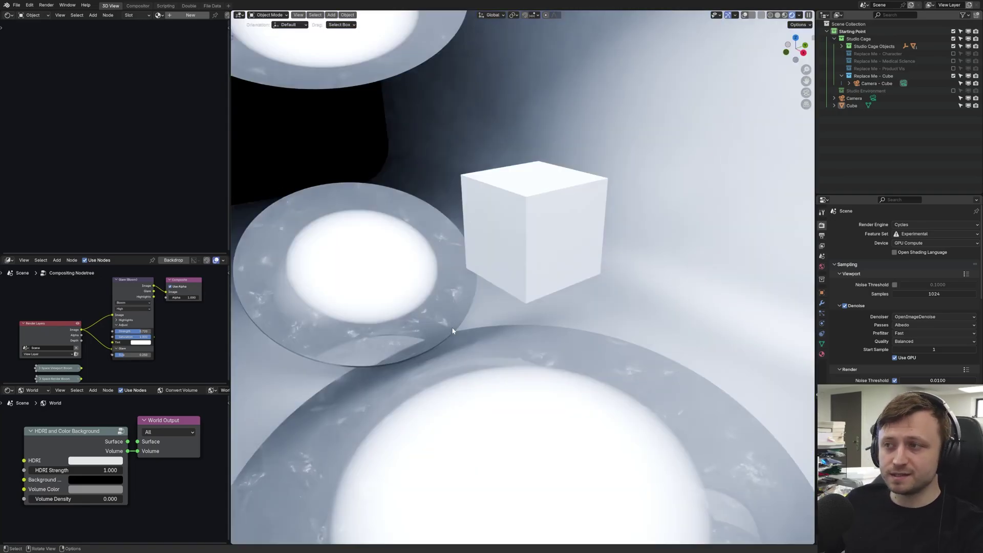
mouse_move(518, 328)
middle_mouse_down()
mouse_move(502, 334)
mouse_move(514, 329)
middle_mouse_up()
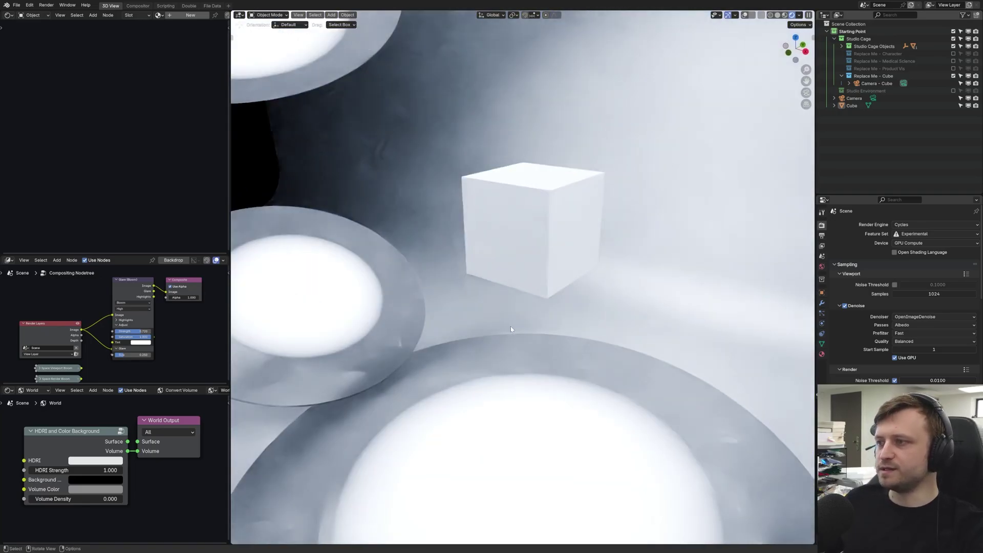
Return the viewport to Solid shading without the face orientation colouring and select the cube in Object Mode.
key("z")
left_click(587, 329)
mouse_move(512, 286)
middle_mouse_down()
mouse_move(510, 252)
mouse_move(529, 243)
mouse_move(531, 270)
mouse_move(533, 230)
mouse_move(581, 160)
mouse_move(564, 167)
mouse_move(589, 234)
mouse_move(612, 248)
mouse_move(617, 193)
mouse_move(619, 239)
mouse_move(575, 229)
mouse_move(571, 215)
mouse_move(576, 228)
mouse_move(531, 247)
middle_mouse_up()
key("Tab")
key("F3")
key("Escape")
key("Tab")
middle_click_drag(582, 215, 334, 152)
left_click(553, 226)
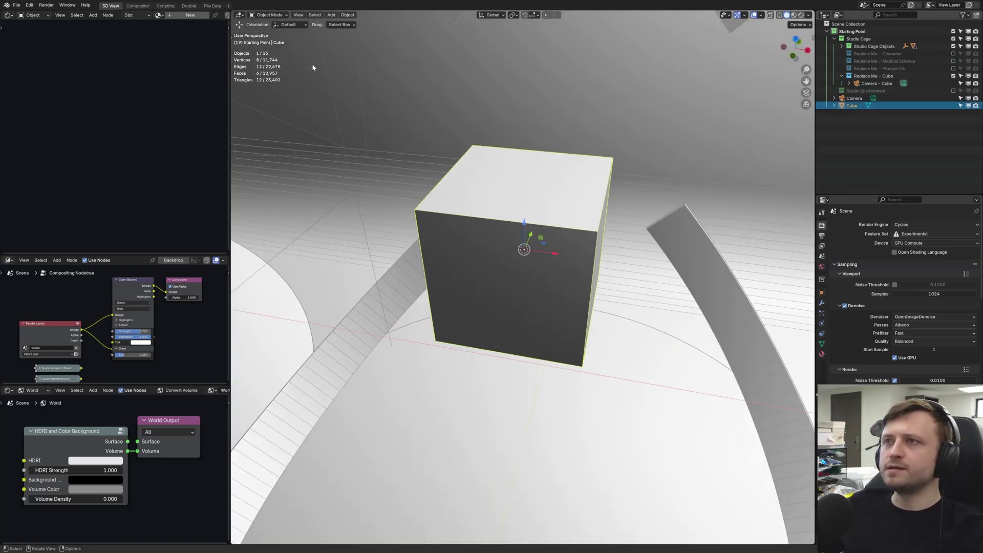
Tilt the cube with a free trackball rotation, leaving the Move tool's orientation at Default.
left_click(296, 25)
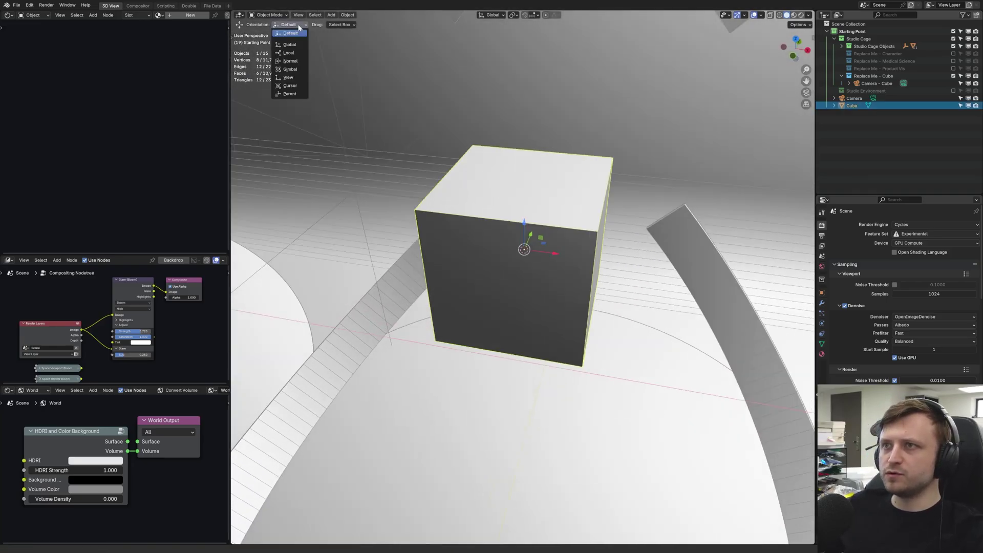
left_click(289, 52)
key("r")
key("r")
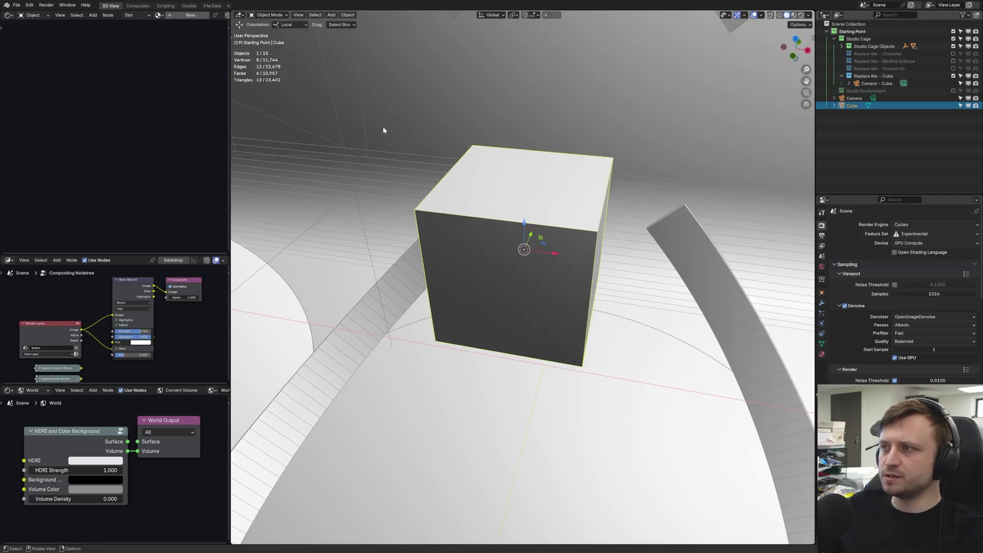
left_click(307, 65)
left_click(280, 25)
left_click(289, 35)
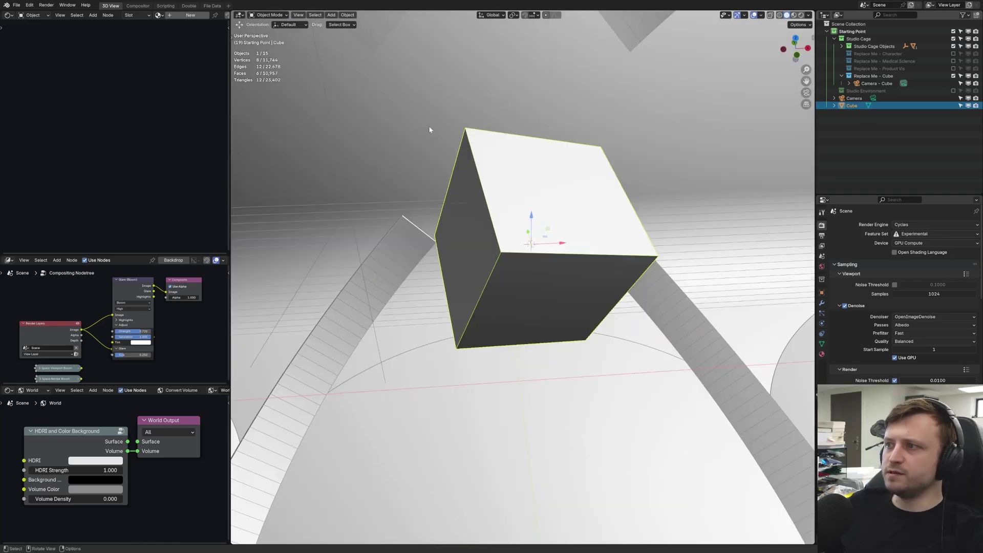
Move the cube about 0.10 m along global Z, and about -0.20 m along local Z with the tool orientation set to Local.
middle_click_drag(430, 131, 507, 202)
left_click_drag(507, 203, 505, 192)
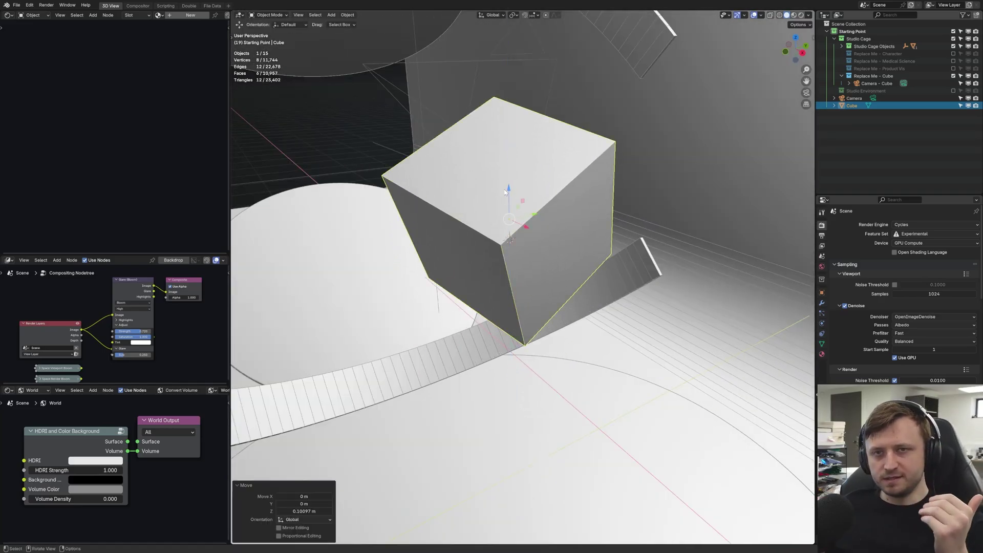
left_click(290, 25)
left_click(286, 51)
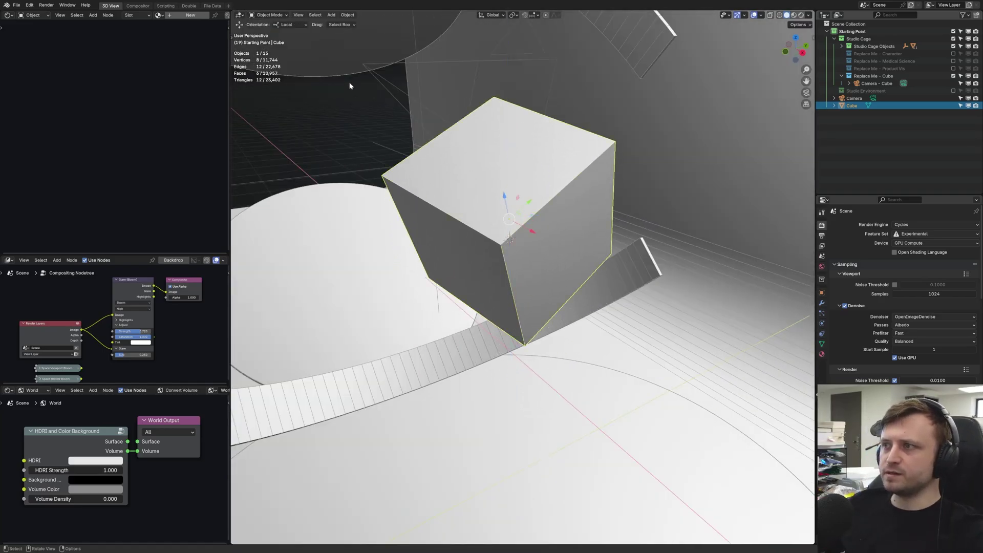
middle_click_drag(352, 86, 513, 233)
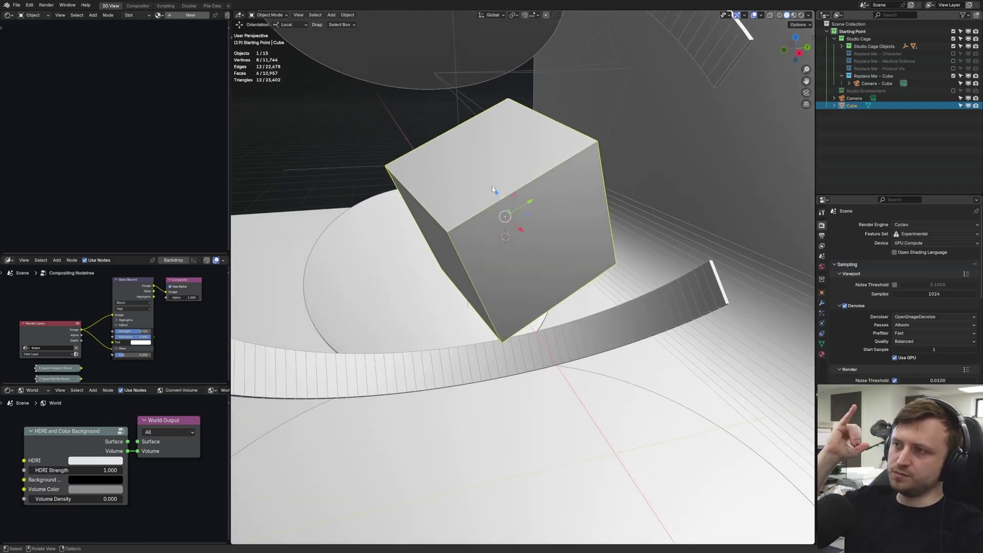
left_click_drag(493, 190, 393, 217)
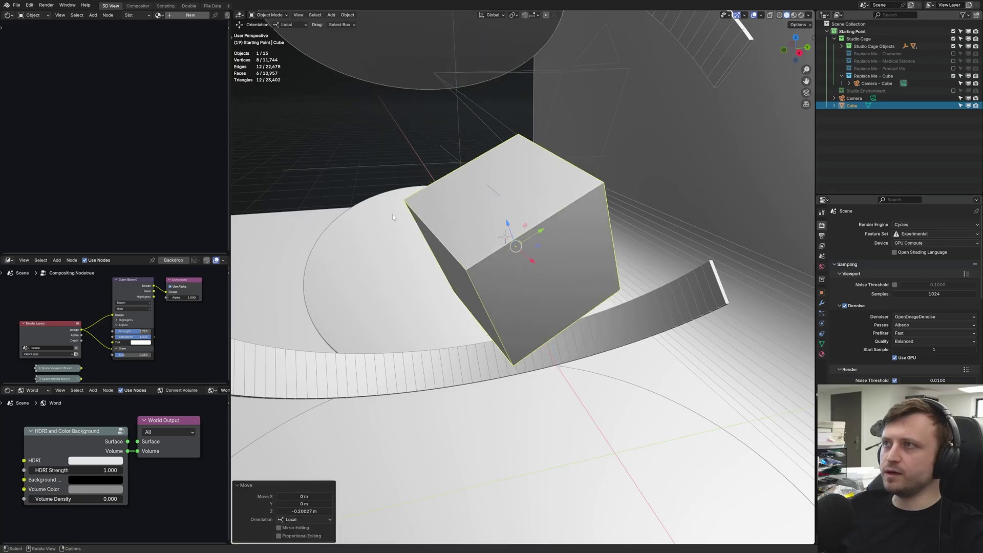
Compare the Move tool's orientation with the scene's transform orientation, leaving them at Default and Global.
middle_click_drag(393, 217, 410, 200)
left_click(492, 15)
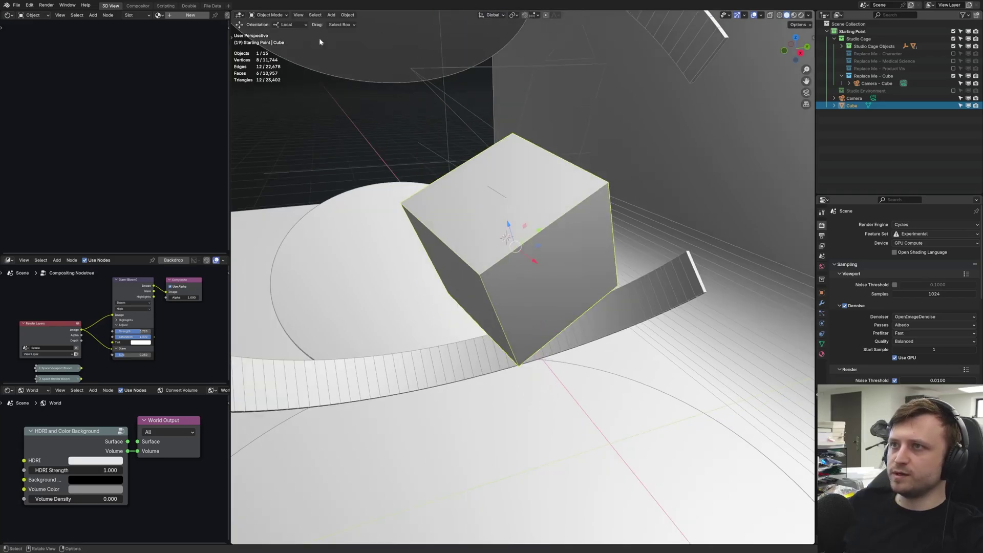
left_click(290, 25)
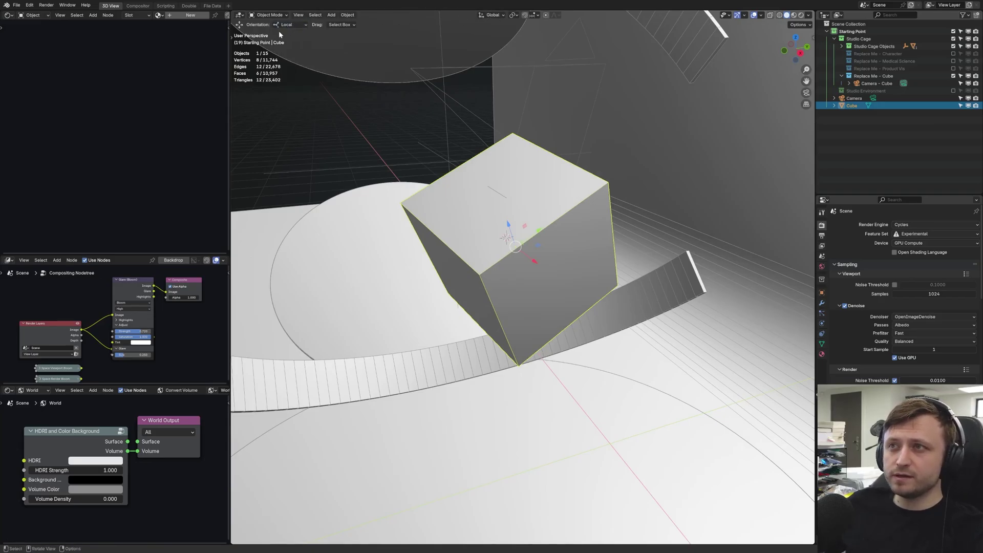
key("t")
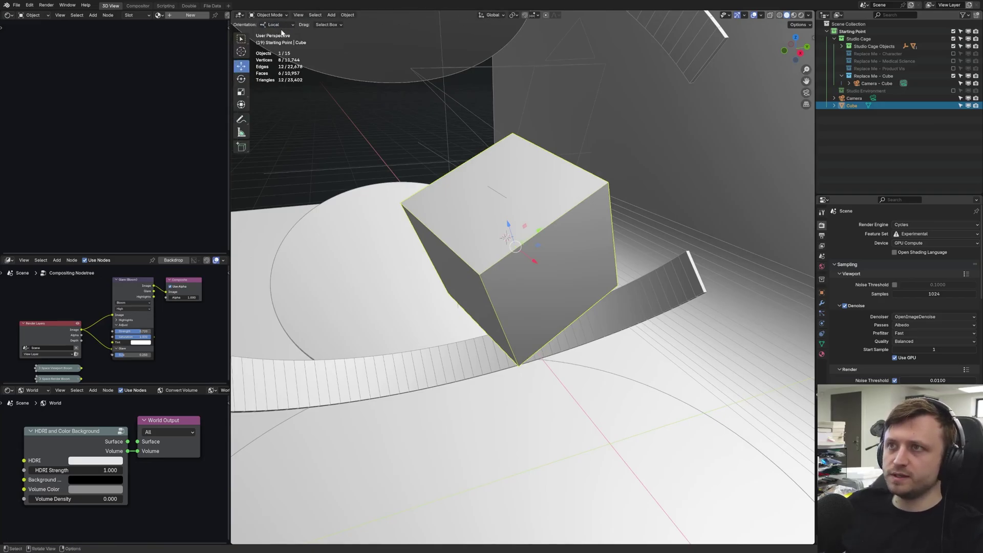
key("t")
left_click(489, 15)
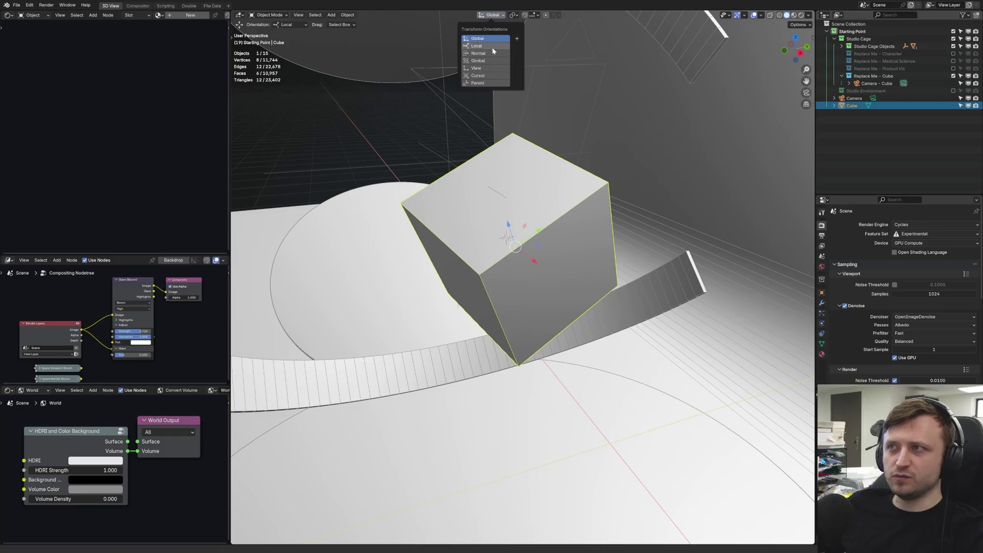
left_click(477, 38)
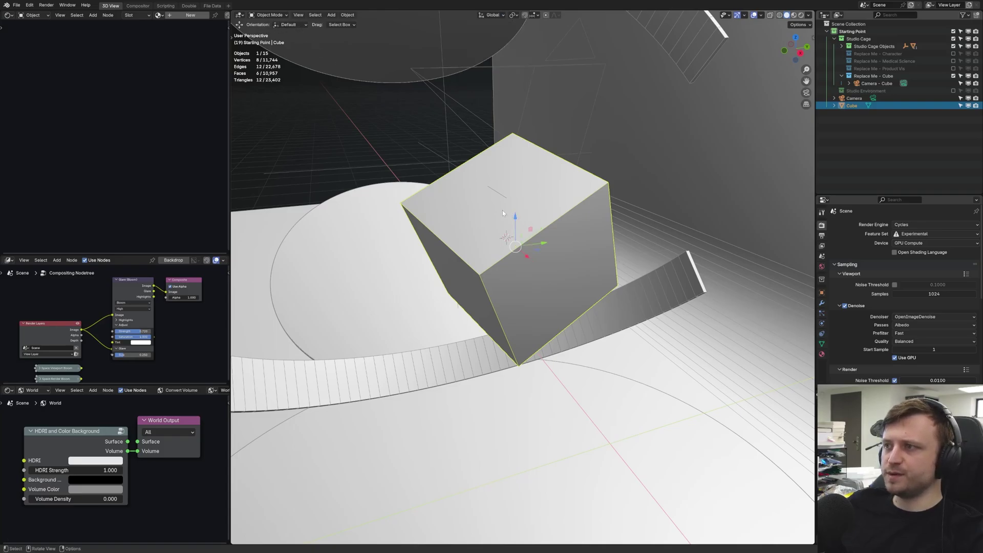
Set the scene's transform orientation to Local and move the cube upward along its local Z axis.
left_click(500, 14)
left_click(491, 47)
key("g")
key("z")
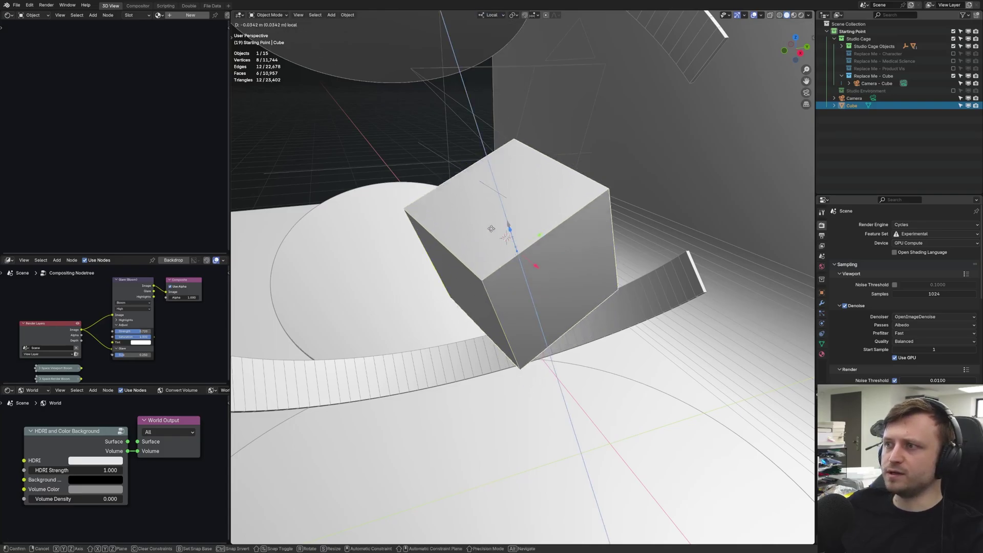
left_click(436, 200)
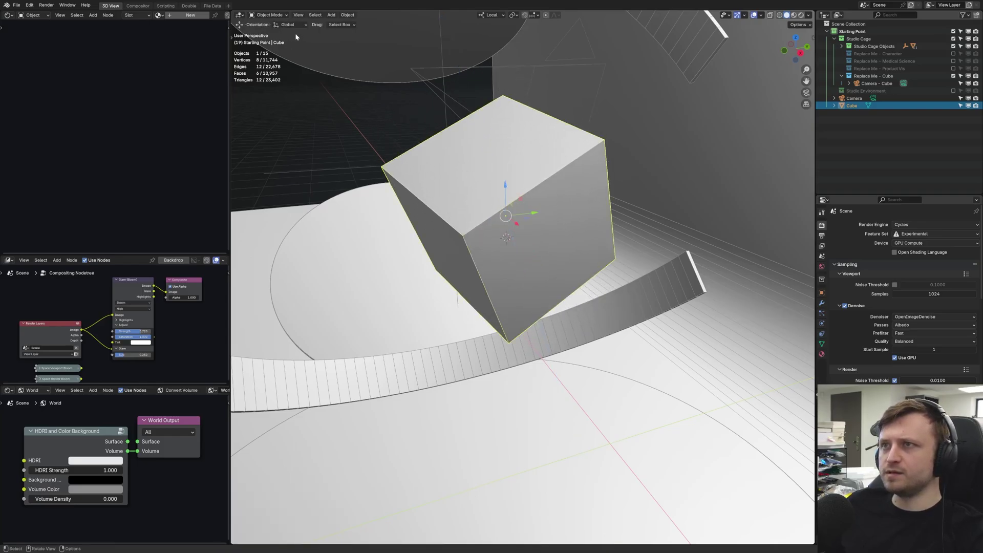
Try moving the cube down along global Z with the Move tool's orientation set to Global, and undo the move.
key("g")
key("z")
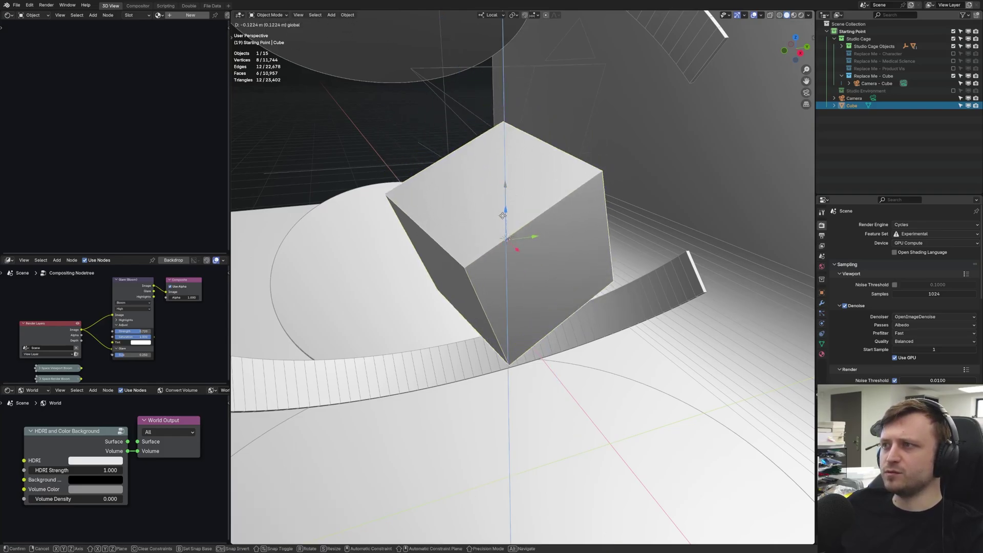
left_click(299, 26)
key("ctrl+z")
Reset the Move tool's orientation to Default and try the Normal transform orientation before returning it to Local.
left_click(286, 25)
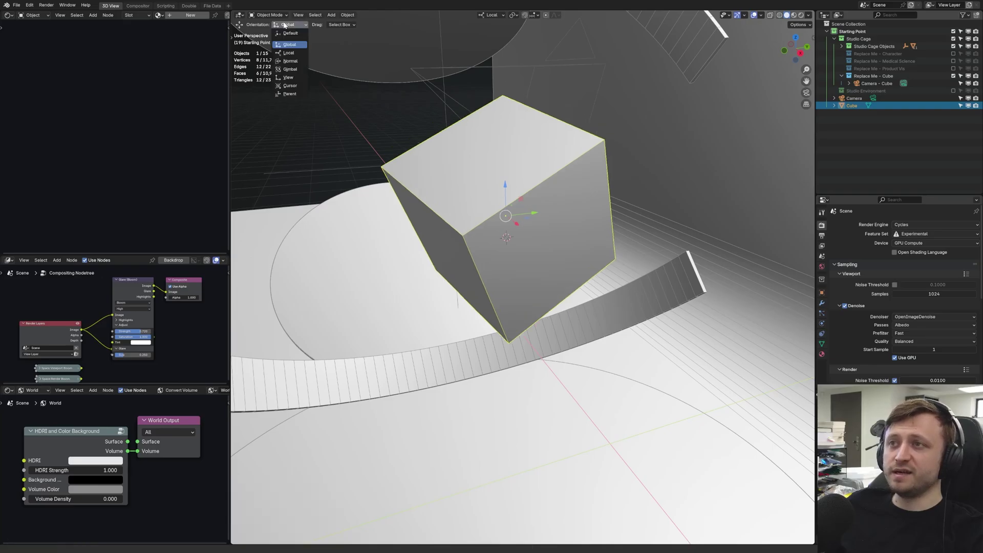
left_click(291, 32)
left_click(492, 15)
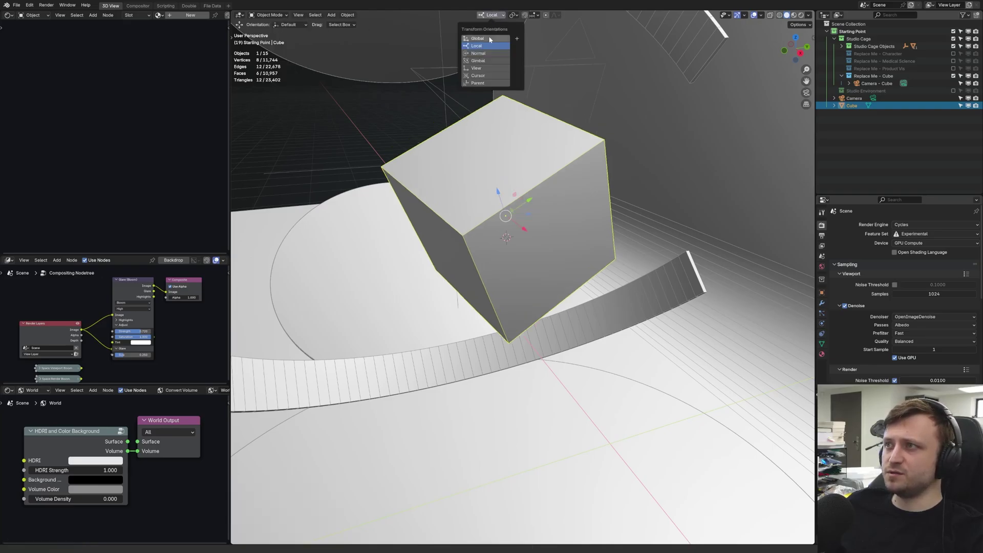
left_click(484, 53)
left_click(492, 14)
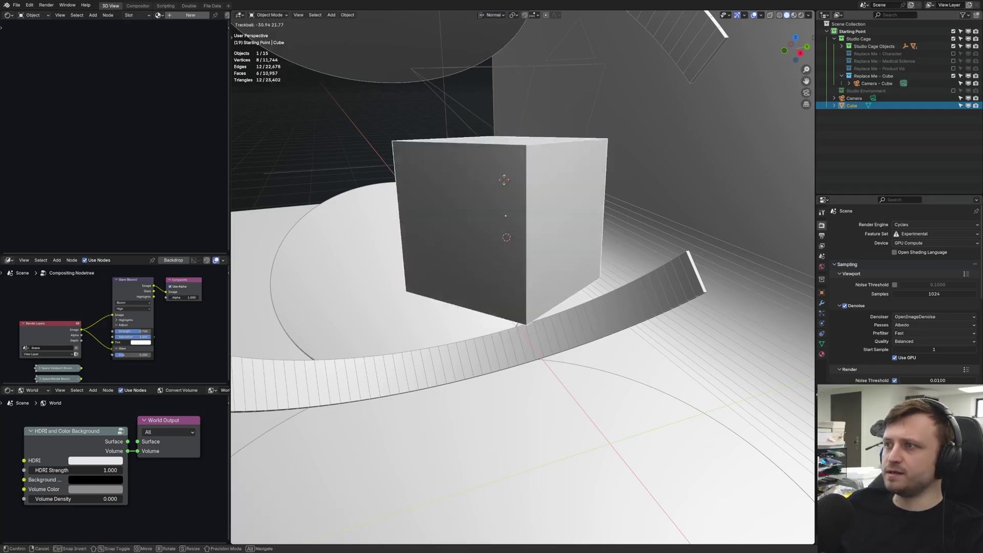
left_click(492, 15)
left_click(477, 46)
Open the cube in Edit Mode and extrude two of its faces.
middle_click_drag(473, 102, 461, 164)
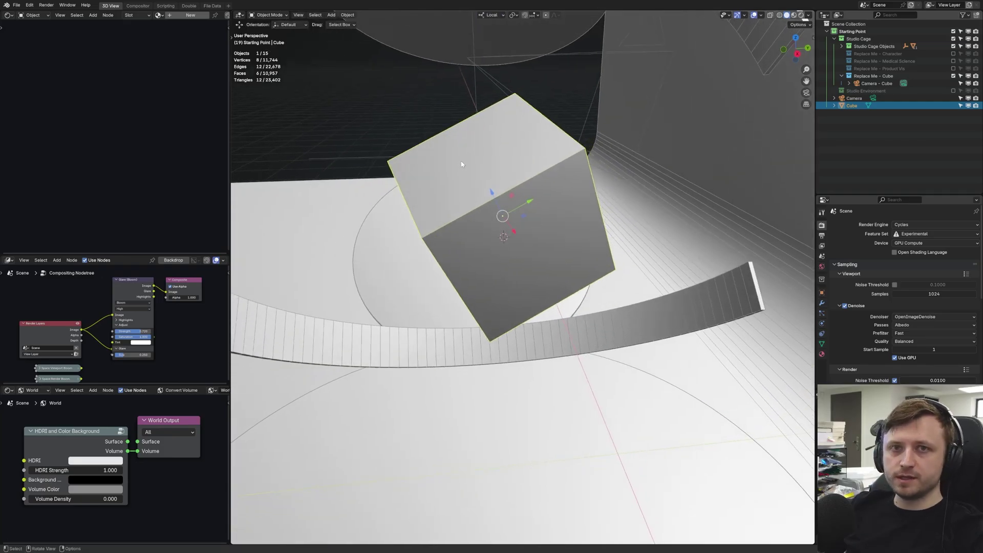
mouse_move(524, 204)
middle_mouse_down()
mouse_move(520, 215)
mouse_move(507, 205)
mouse_move(514, 225)
mouse_move(516, 208)
middle_mouse_up()
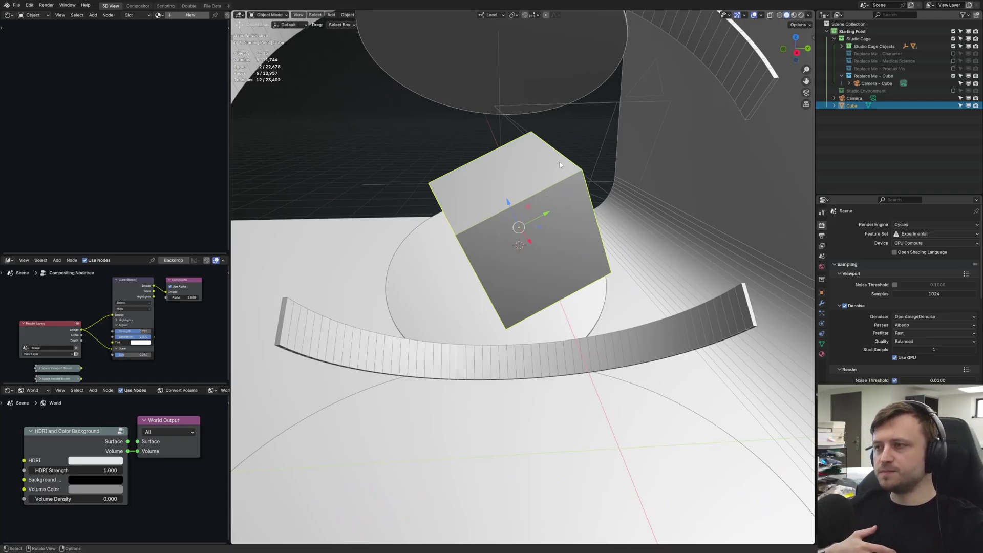
scroll(467, 184, "up", 2)
middle_click_drag(467, 187, 488, 193)
key("ctrl+Tab")
left_click(548, 195)
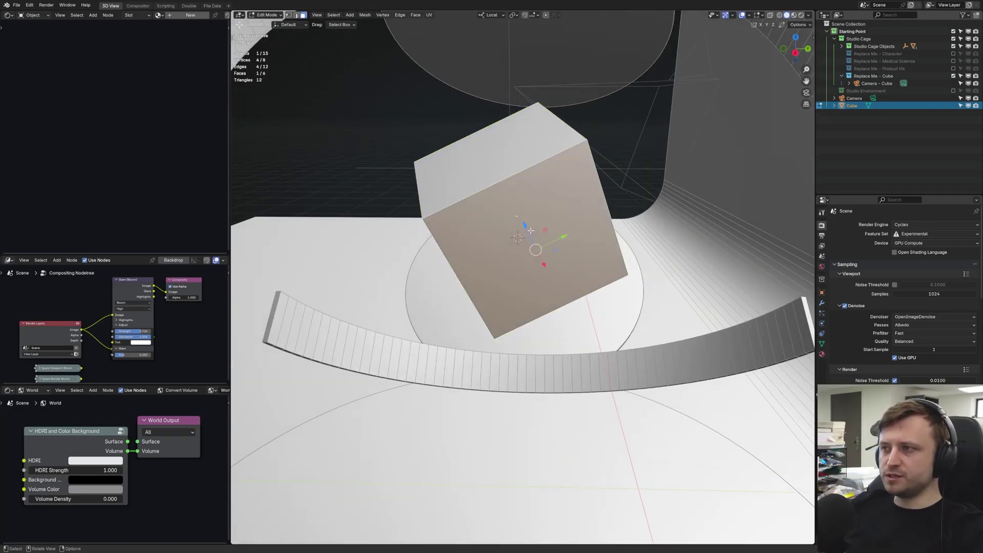
middle_click_drag(548, 196, 507, 267)
key("e")
left_click(568, 287)
left_click(535, 246)
key("e")
left_click(500, 226)
Return the cube to Object Mode and apply its rotation.
key("ctrl+Tab")
left_click(450, 224)
key("ctrl+a")
left_click(438, 208)
Open the cube in Edit Mode and move the raised block's top face along the local Z axis.
key("Tab")
key("g")
key("z")
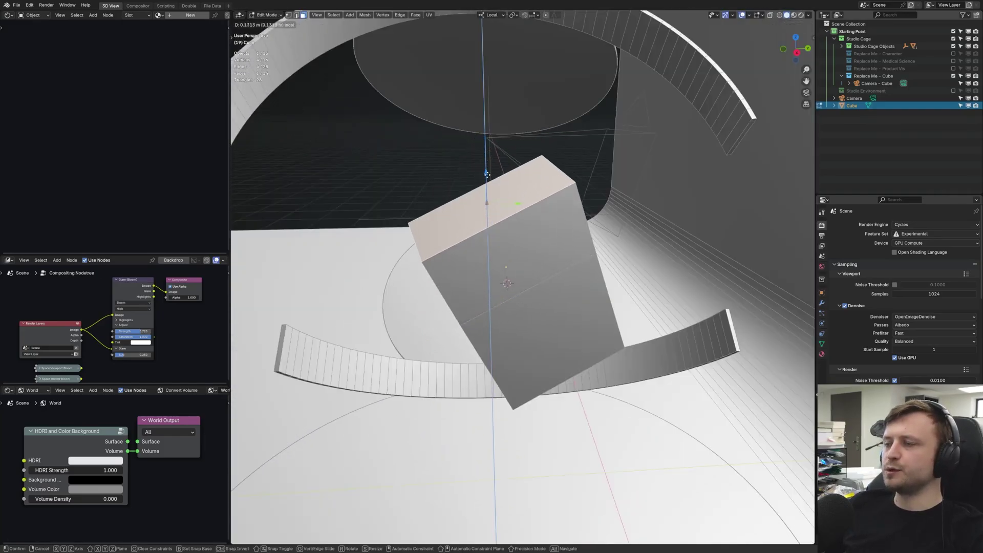
left_click(522, 197)
middle_click_drag(523, 198, 439, 168)
middle_click_drag(454, 228, 502, 163)
Try extruding the raised block's top face, and undo the extrusion.
key("e")
left_click(438, 198)
key("ctrl+z")
scroll(481, 113, "up", 2)
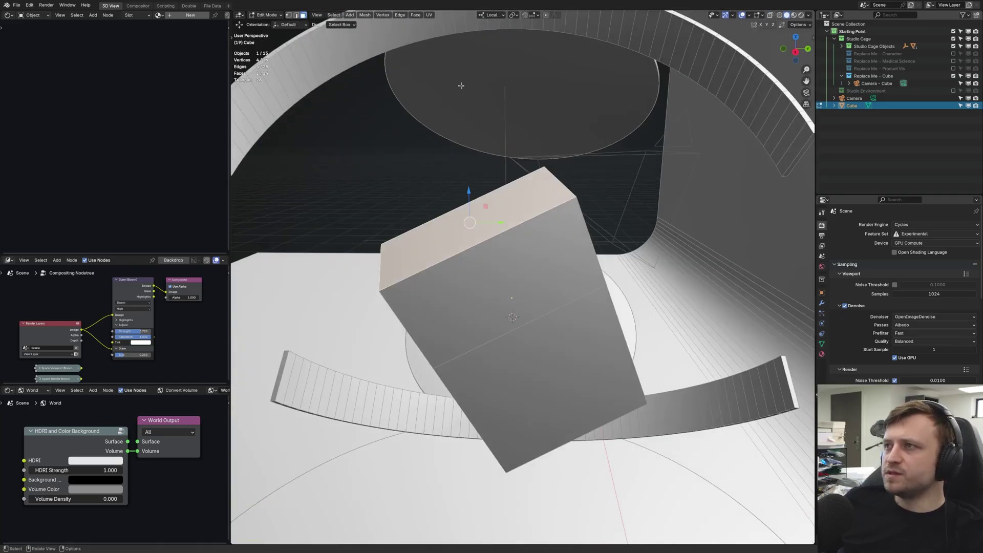
middle_click_drag(452, 173, 492, 43)
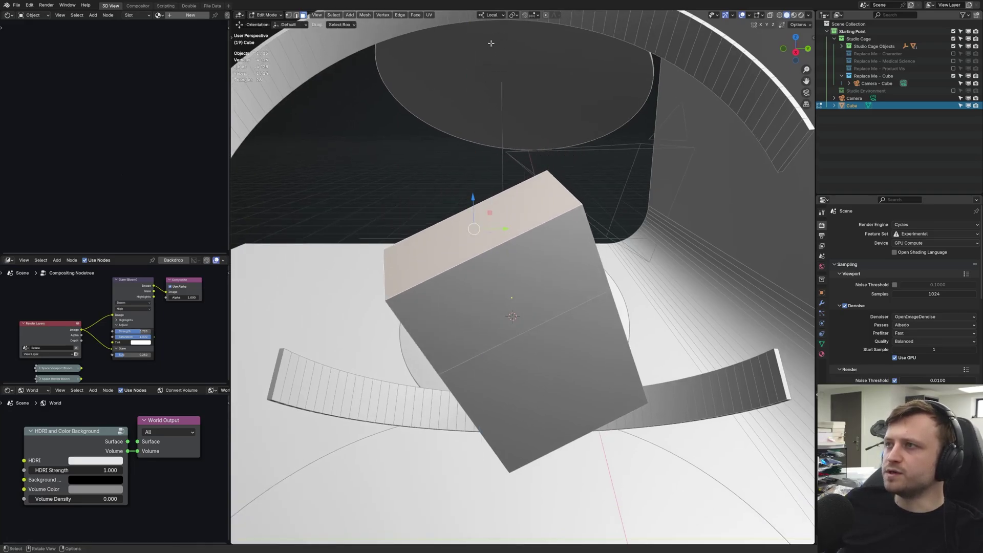
Set the transform orientation to Normal and slide the raised block's top face along its own normal.
left_click(491, 15)
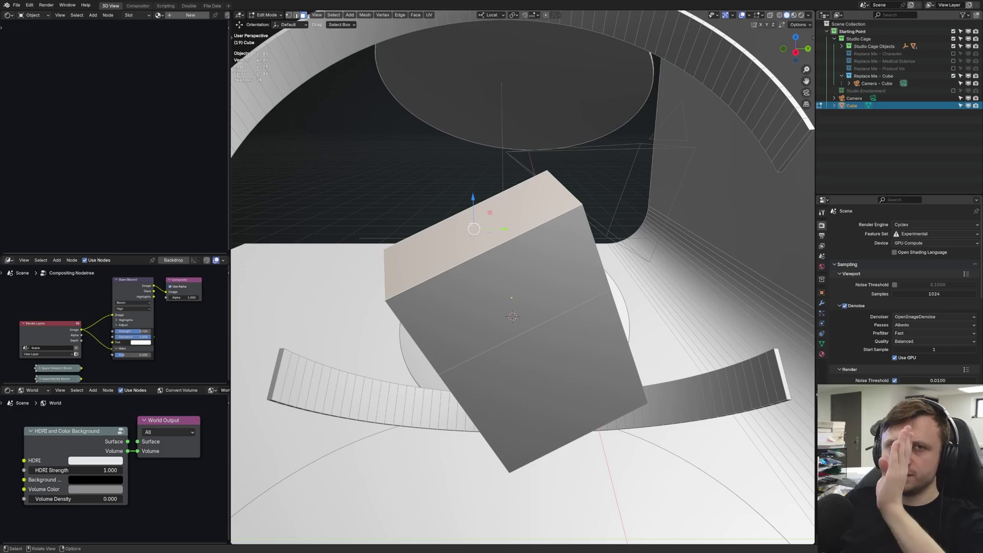
left_click(493, 15)
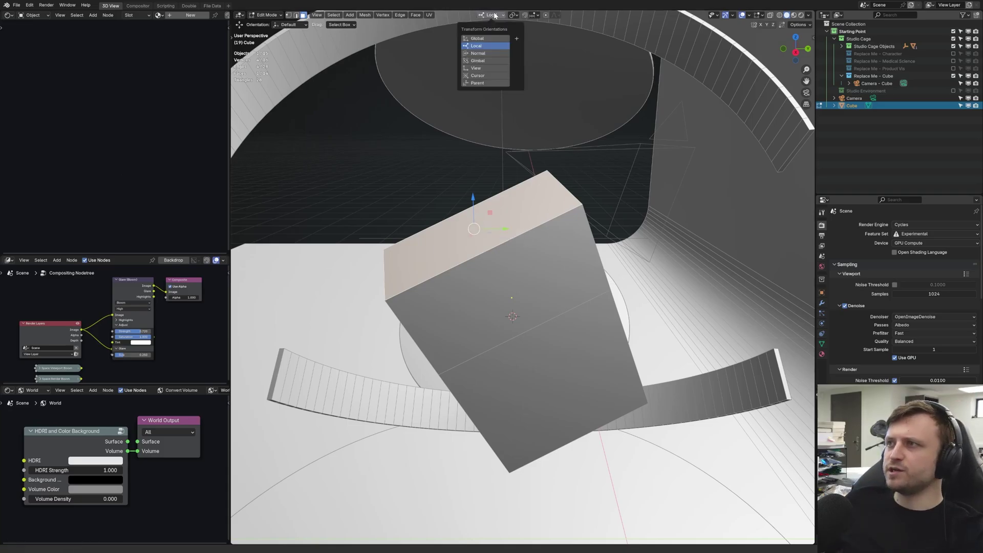
left_click(490, 54)
middle_click_drag(491, 55, 477, 163)
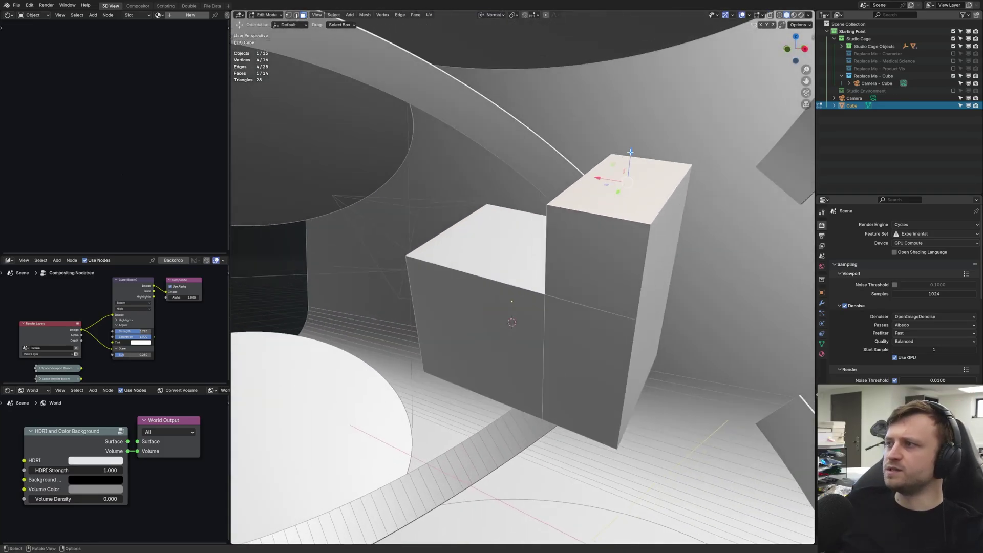
left_click_drag(629, 154, 634, 175)
middle_click_drag(633, 175, 358, 208)
left_click_drag(358, 207, 358, 210)
middle_click_drag(358, 210, 487, 99)
Return to Object Mode with the Global transform orientation and look through the transform pivot point options.
left_click(494, 14)
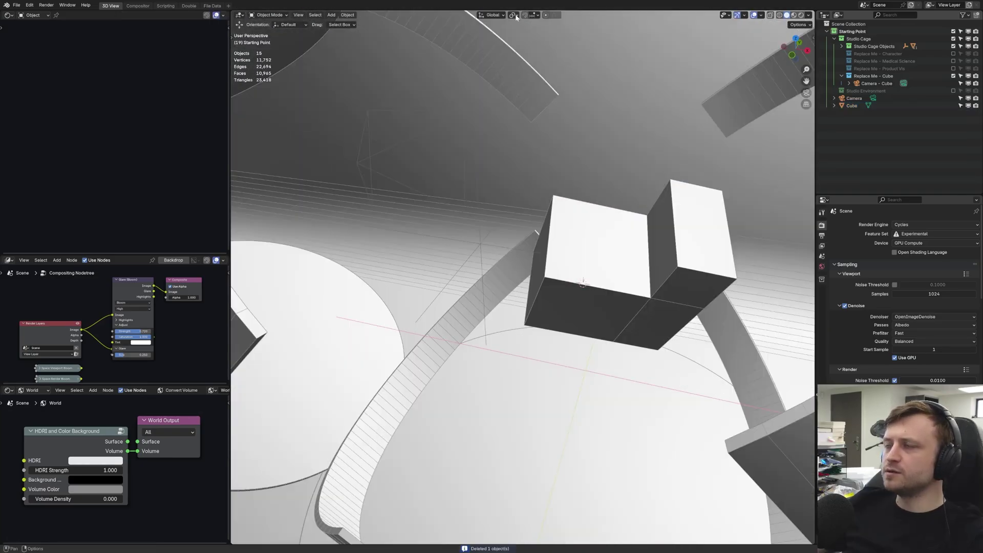
left_click(514, 14)
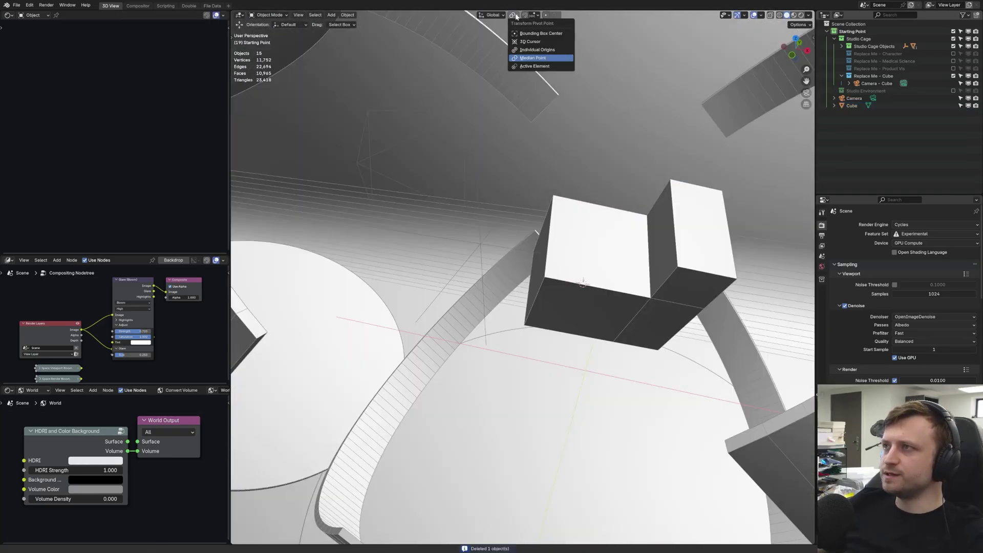
left_click(531, 41)
Duplicate the cube object beside the original and select both objects.
left_click(594, 241)
key("shift+d")
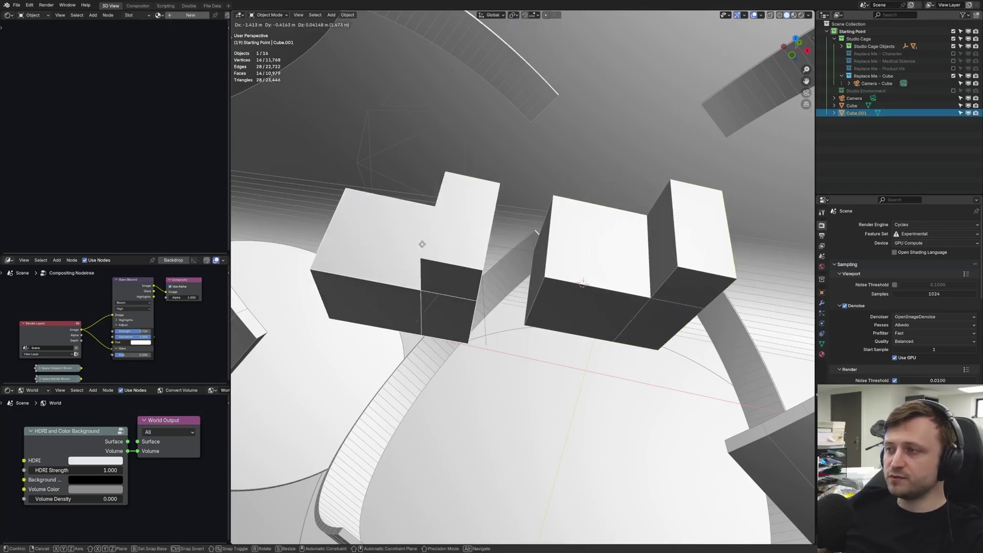
left_click(404, 255)
left_click(572, 276, "shift")
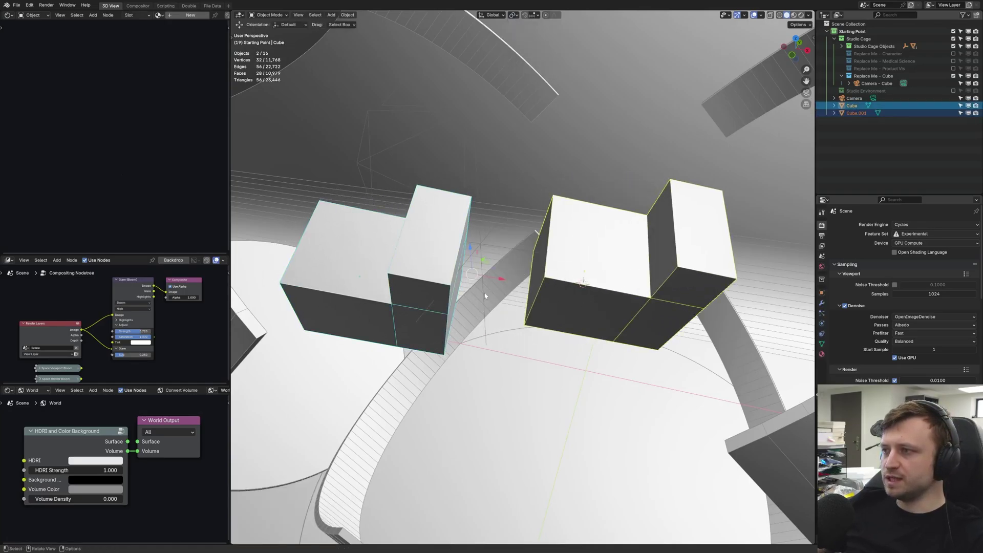
Try moving, free-rotating and scaling both selected objects around their median point.
key("g")
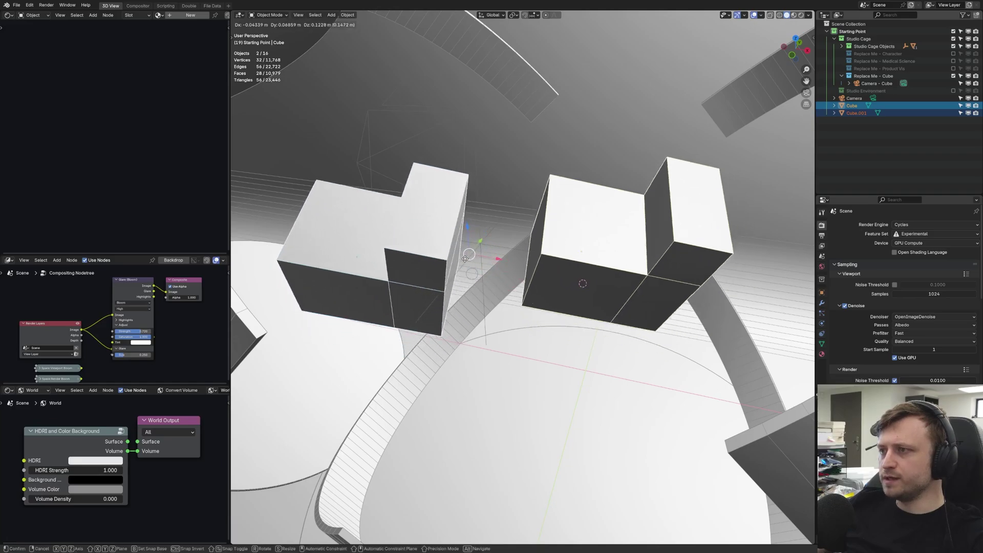
left_click(491, 311)
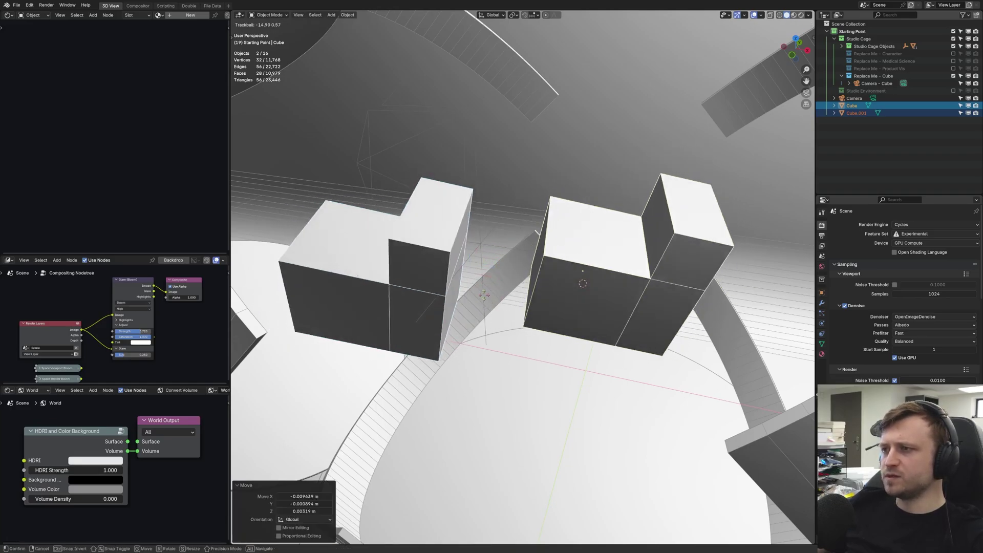
key("r")
key("r")
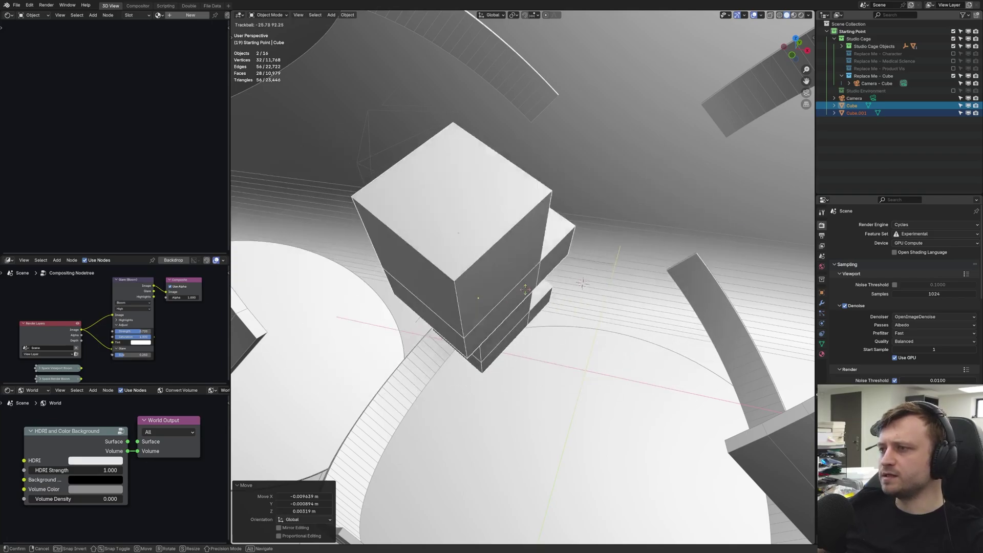
key("s")
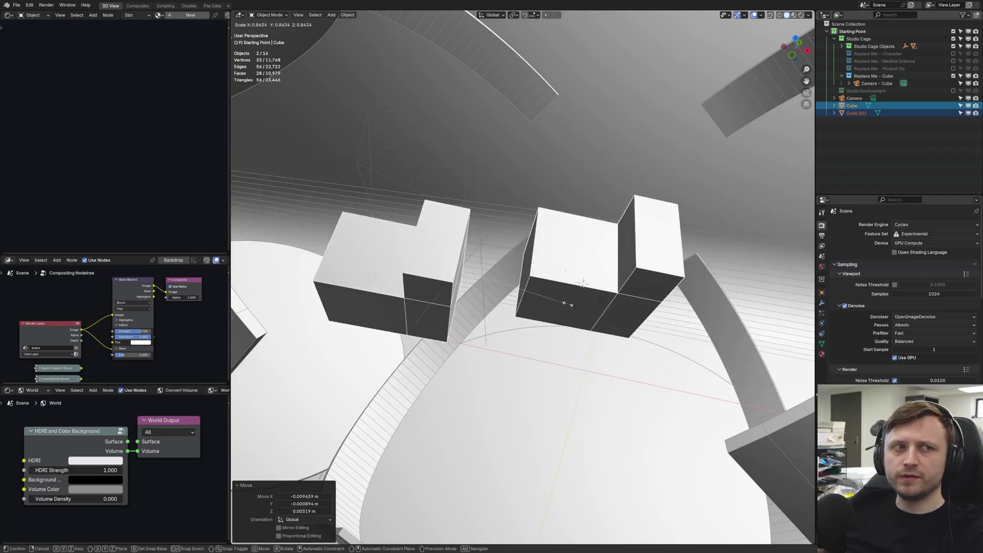
left_click(591, 312)
Move both objects within the global XY plane by about -0.003 m in X and 0.003 m in Y.
key("g")
key("shift+z")
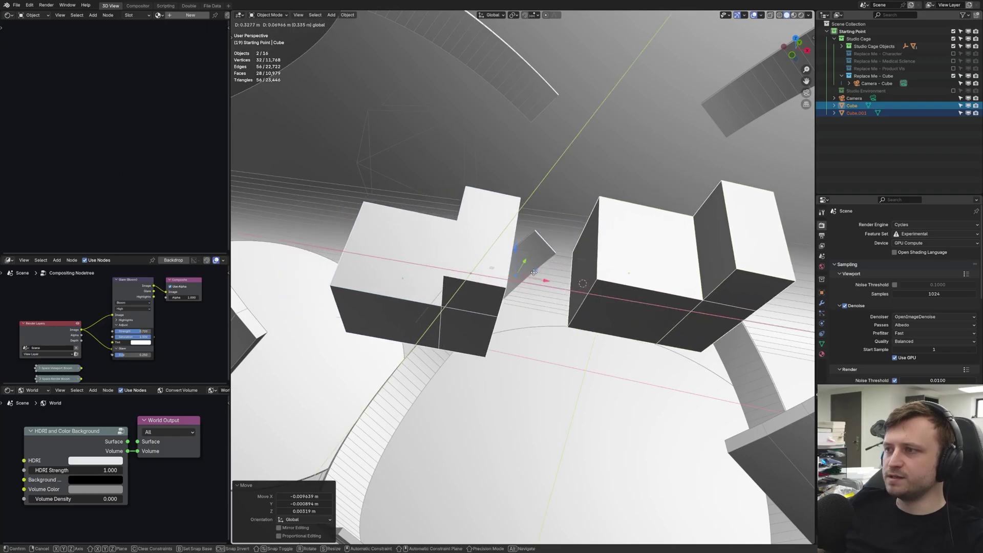
left_click(487, 269)
Choose Median Point as the transform pivot point for the two selected objects.
left_click(515, 14)
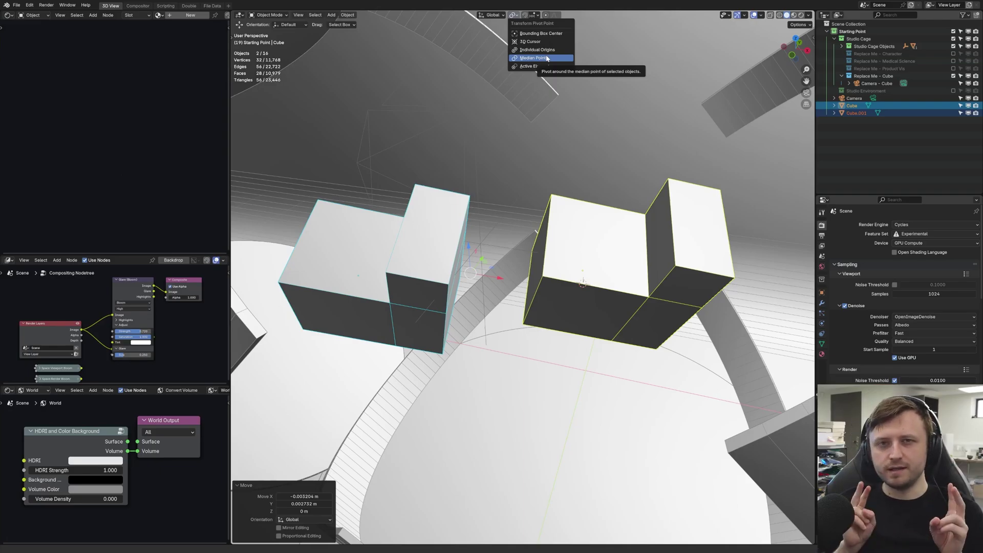
left_click(545, 57)
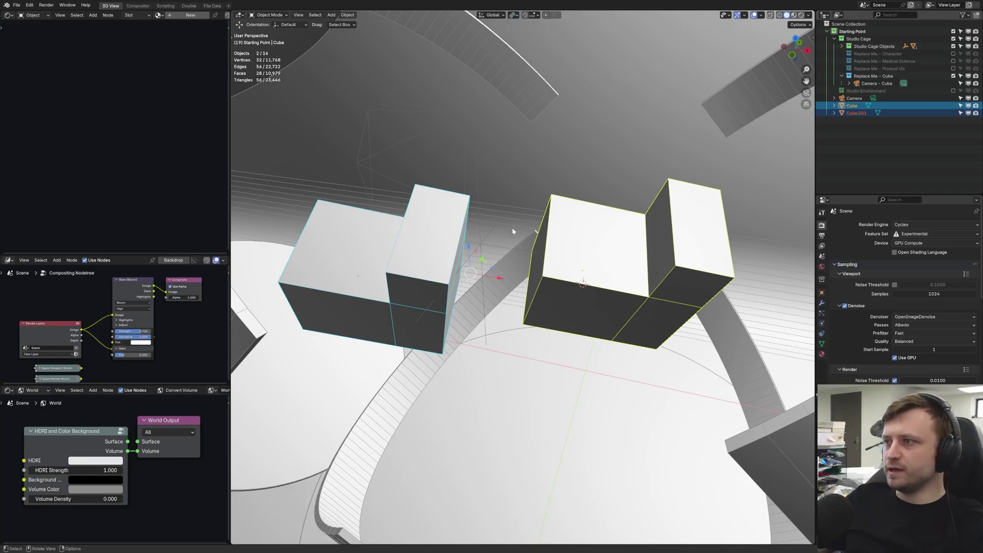
middle_click_drag(514, 226, 500, 245)
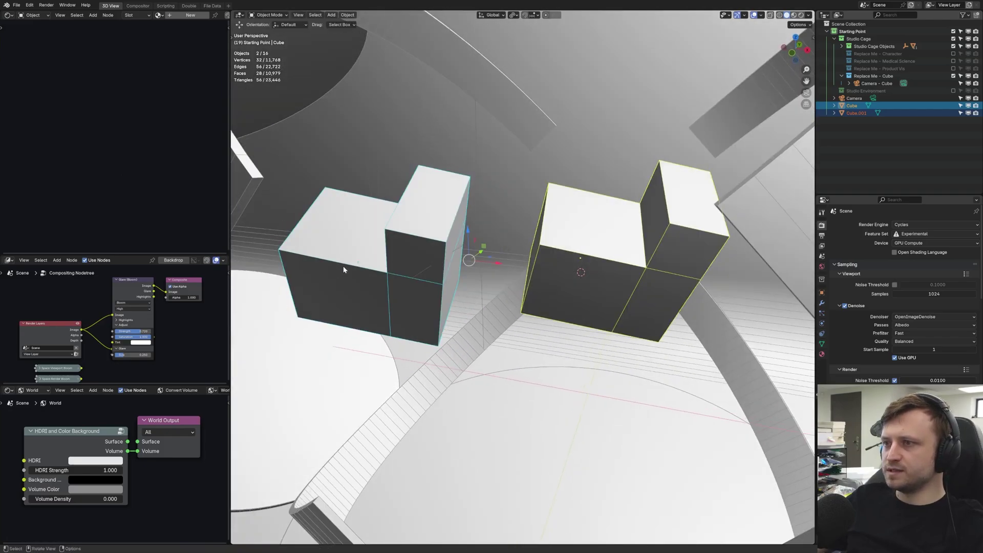
middle_click_drag(343, 270, 353, 275)
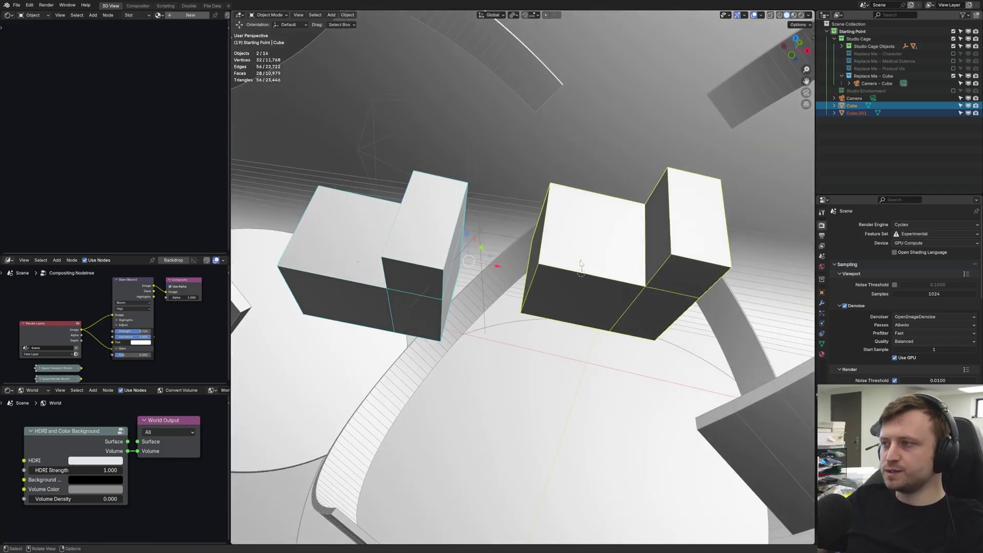
Try free-rotating the two selected objects, each around its own origin.
key("r")
key("r")
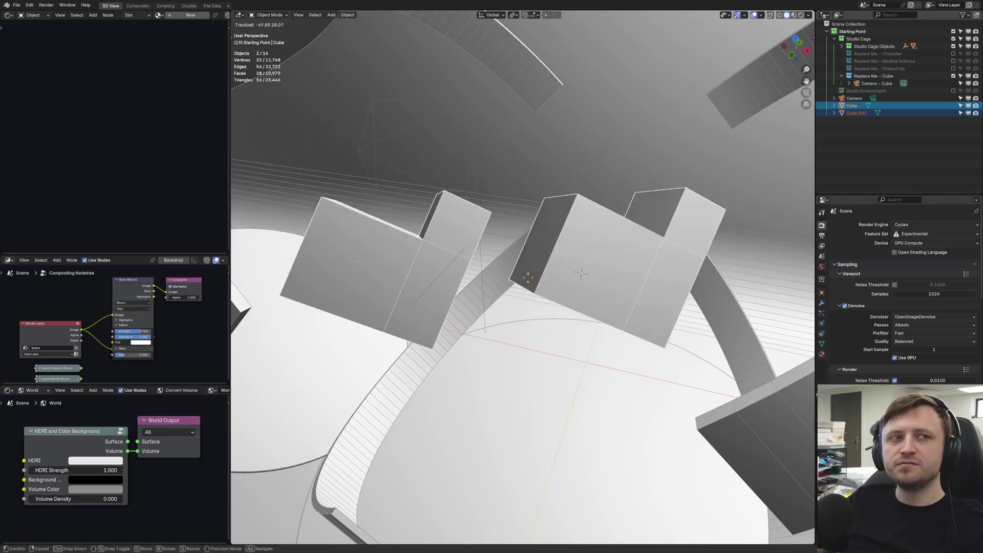
key("Escape")
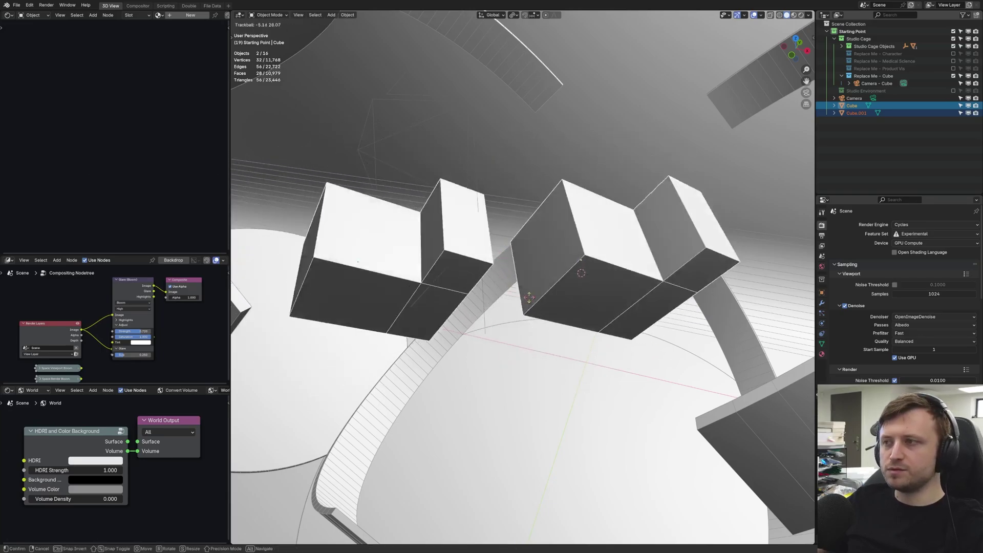
Try rotating the two selected objects around their shared median point.
key("r")
key("r")
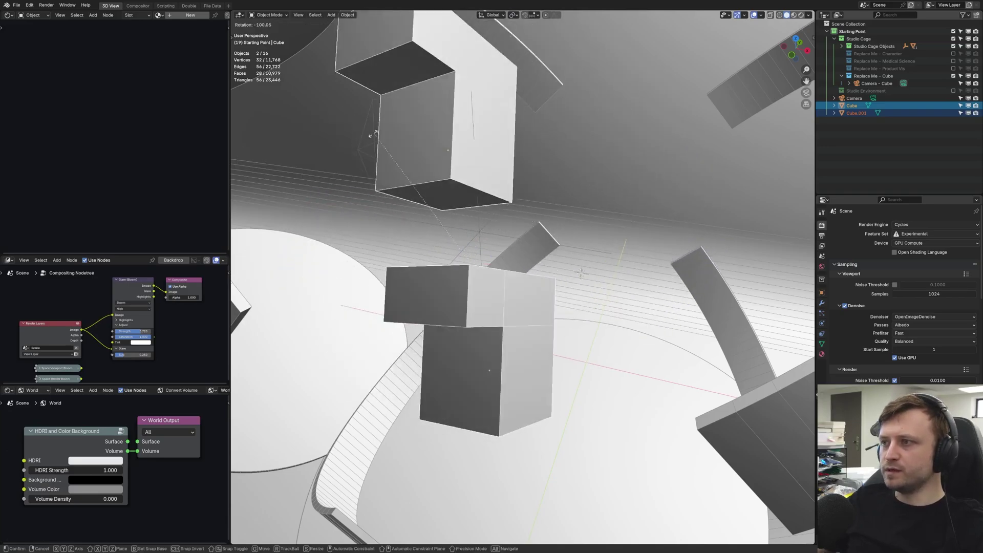
key("Escape")
Try rotating and free-rotating both objects with the 3D cursor as the transform pivot point.
middle_click_drag(555, 266, 562, 235)
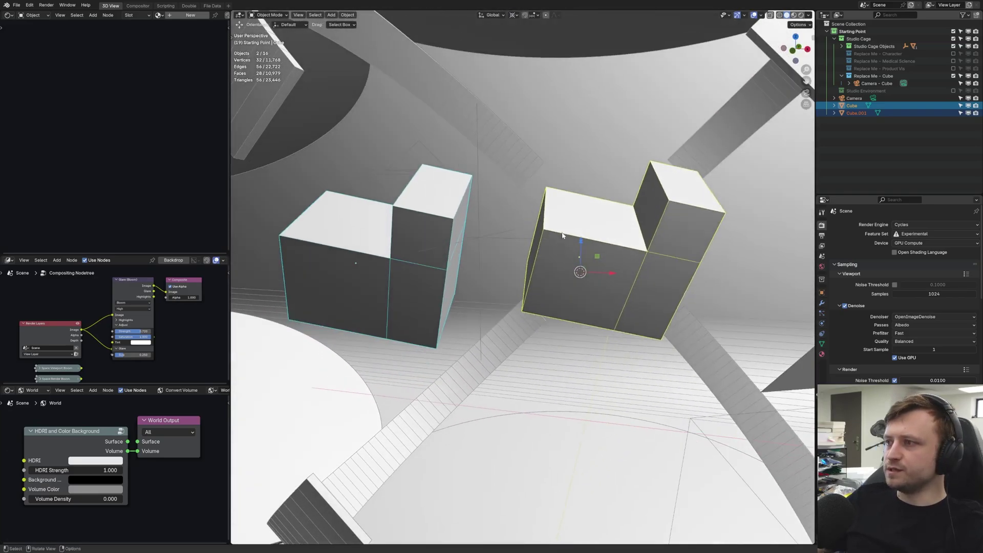
key("r")
key("r")
key("Escape")
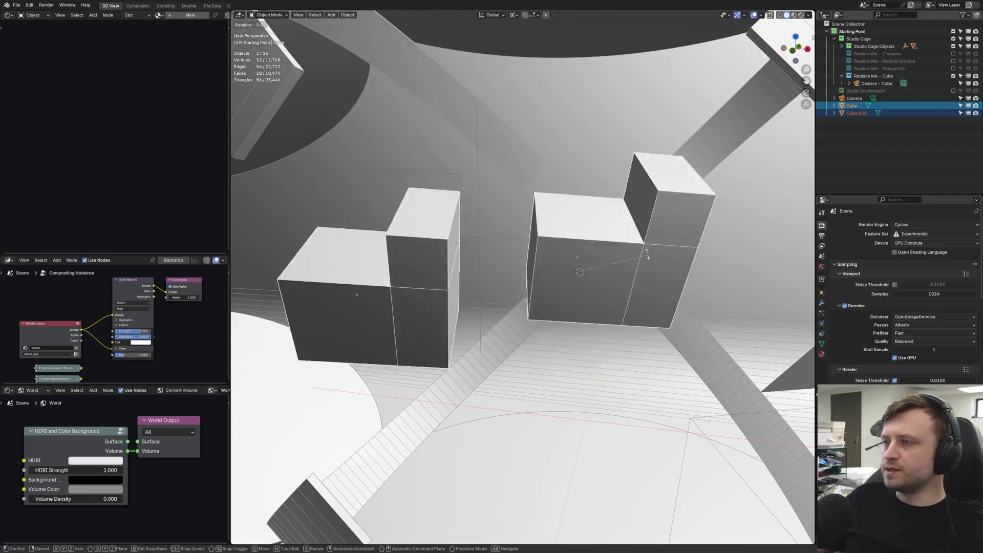
key("r")
key("r")
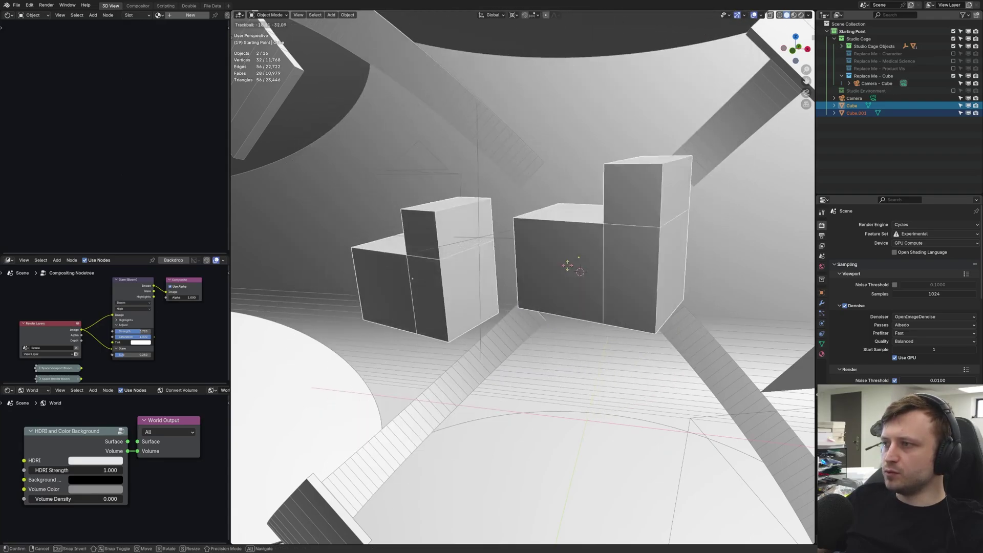
key("Escape")
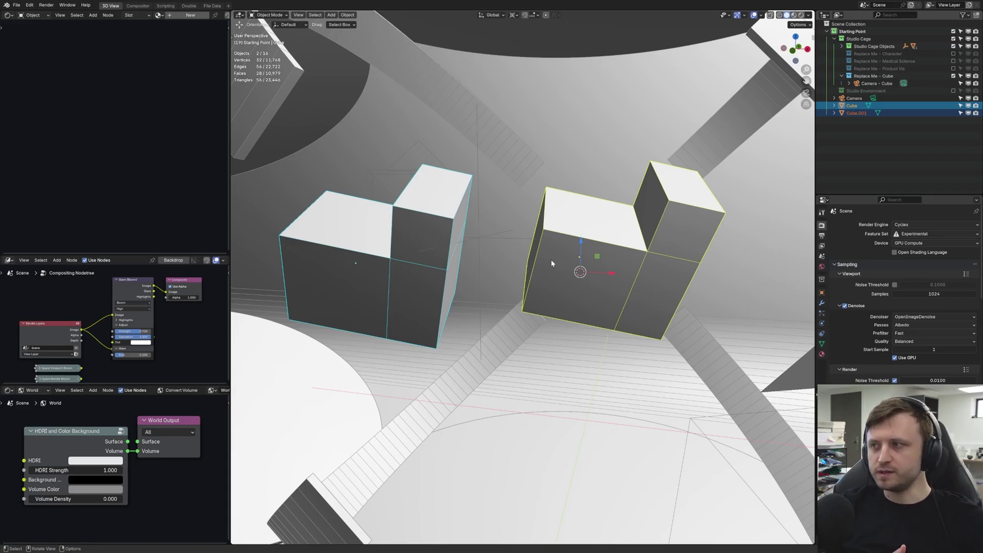
Try snapping both selected objects to the 3D cursor, and undo the snap.
key("shift+s")
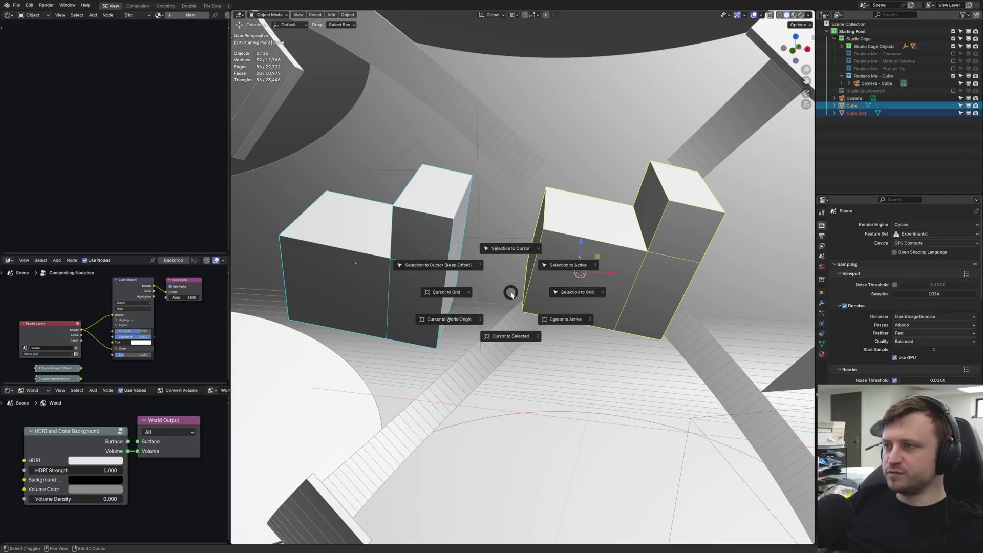
left_click(515, 254)
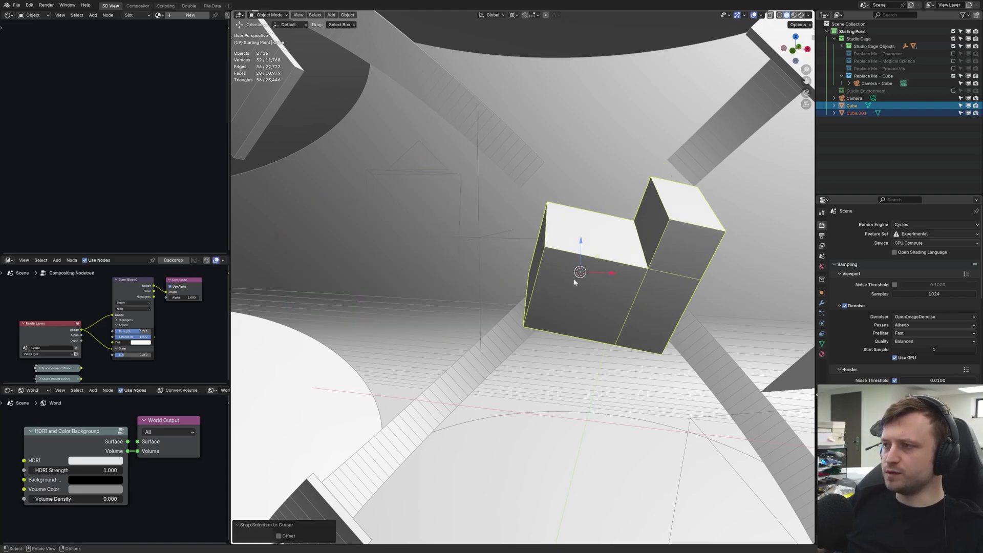
key("ctrl+z")
Select the duplicated object and snap the 3D cursor to its origin.
left_click(405, 265)
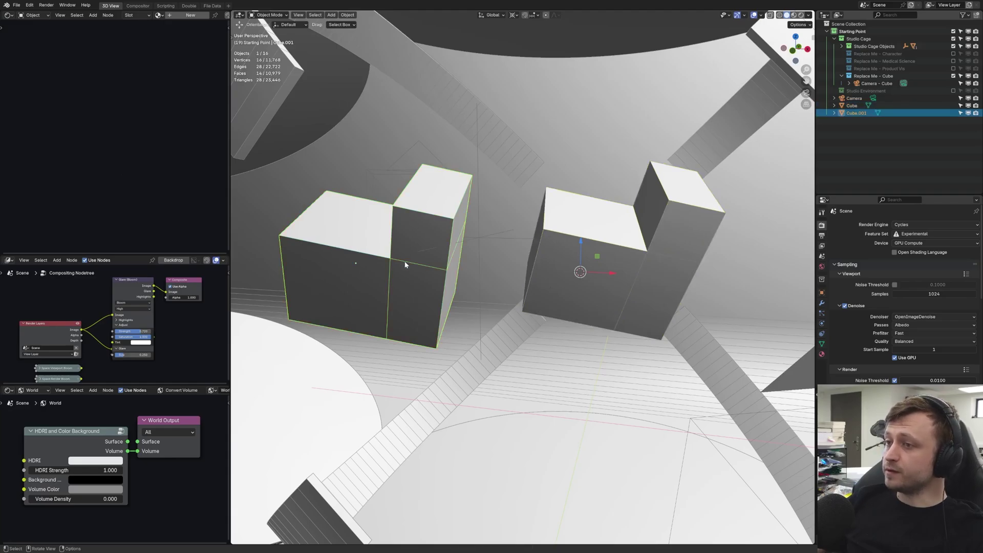
key("shift+s")
left_click(372, 279)
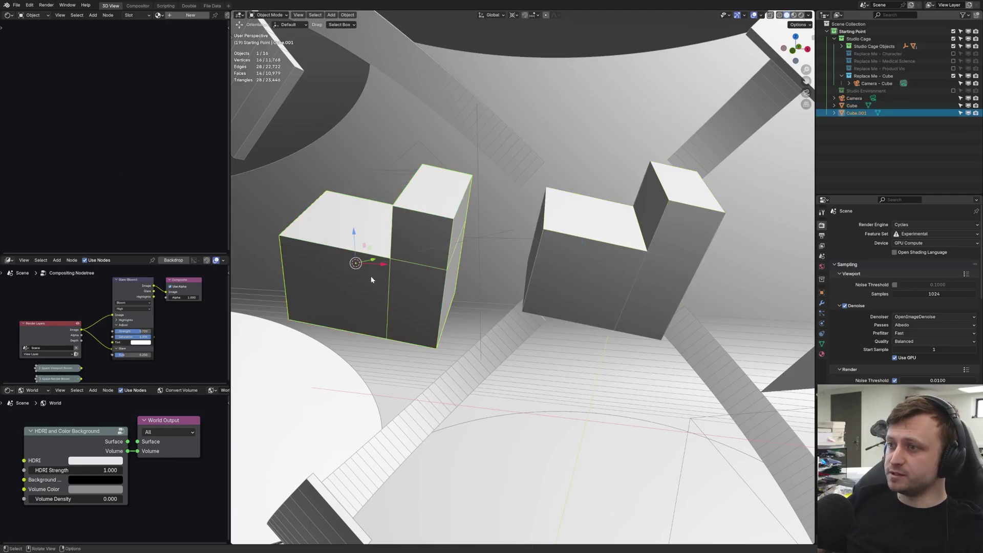
Select the original cube object and snap it to the 3D cursor.
left_click(574, 262)
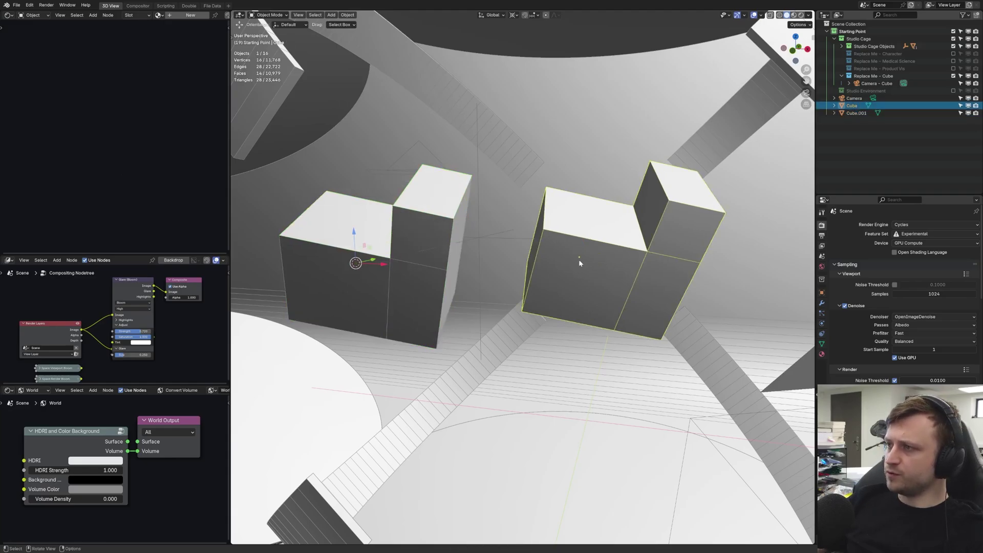
key("shift+s")
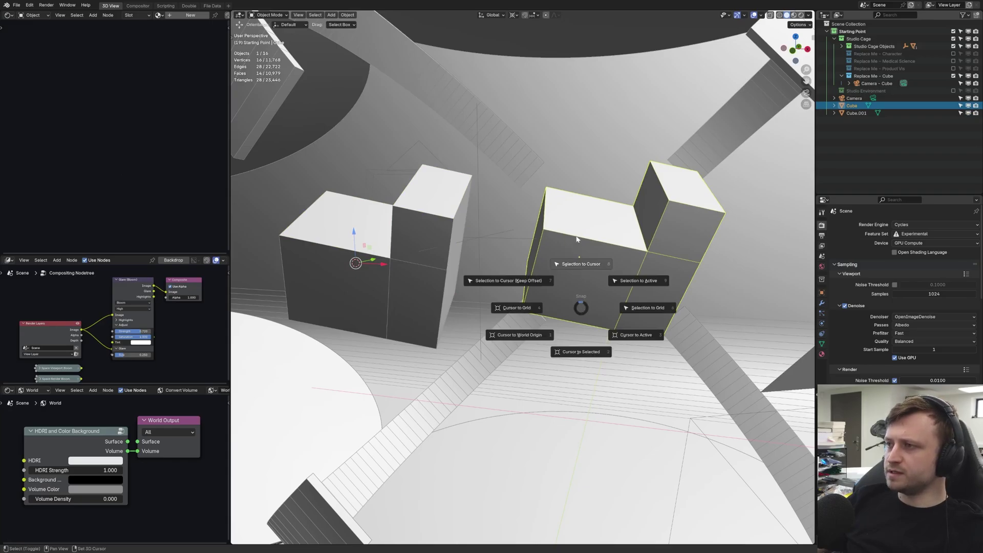
left_click(576, 233)
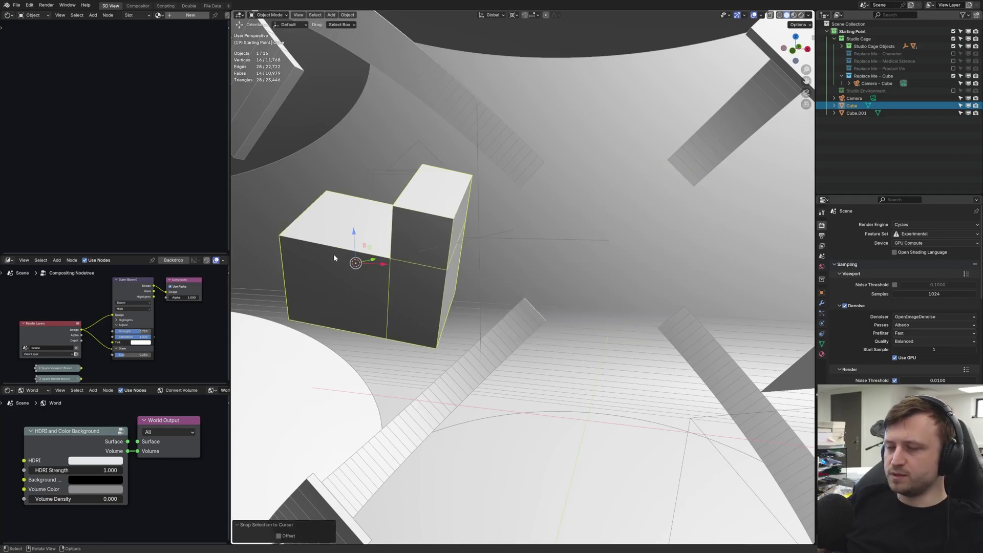
Move the original cube clear of the duplicate and try rotating and free-rotating it around the 3D cursor.
key("g")
left_click(614, 243)
key("r")
key("r")
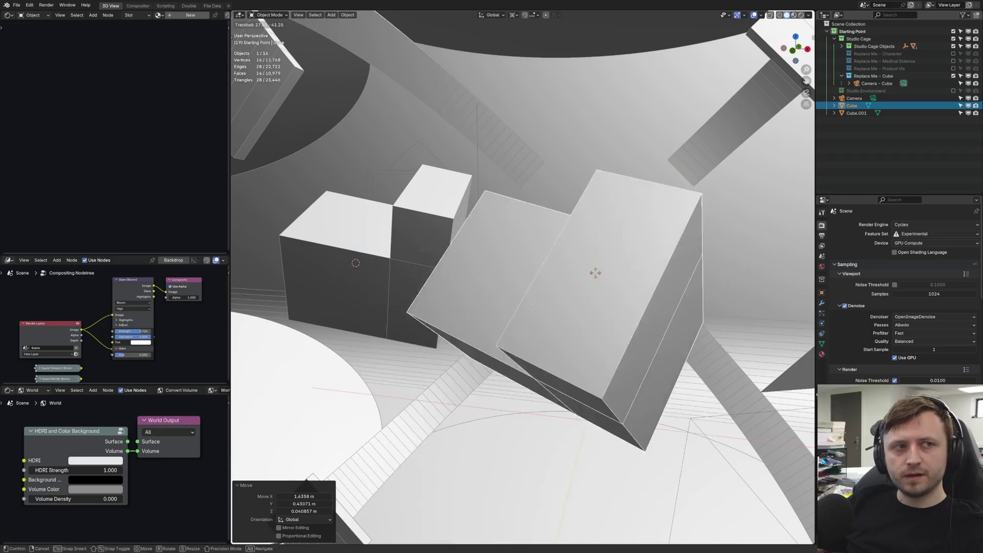
key("r")
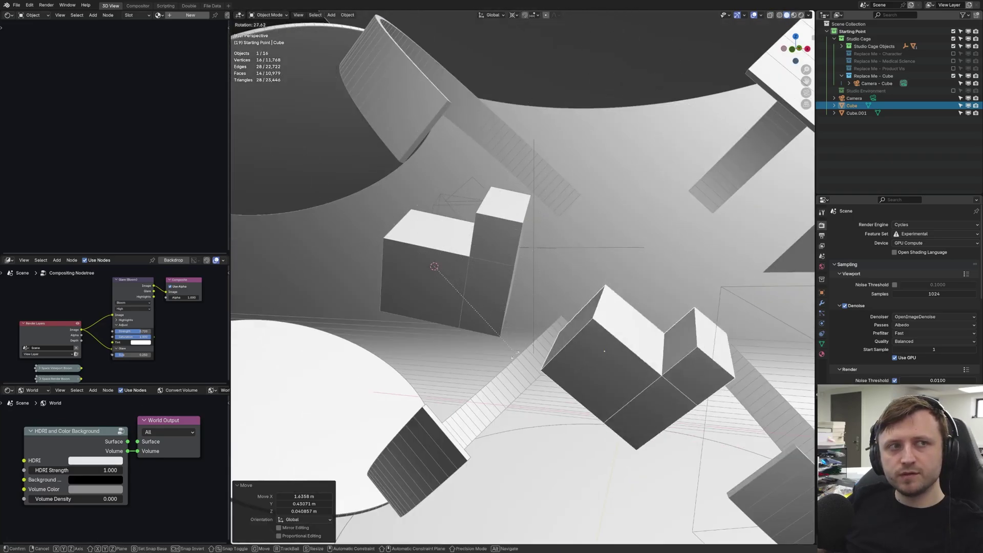
left_click(628, 294)
Snap the 3D cursor to the moved original cube and try rotating the duplicated object around it.
key("shift+s")
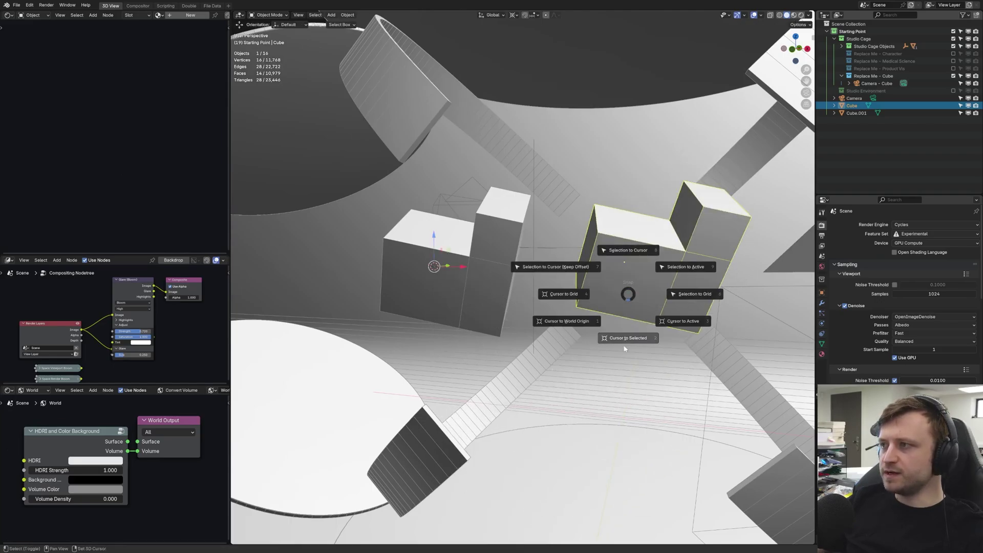
left_click(624, 348)
left_click(478, 281)
key("r")
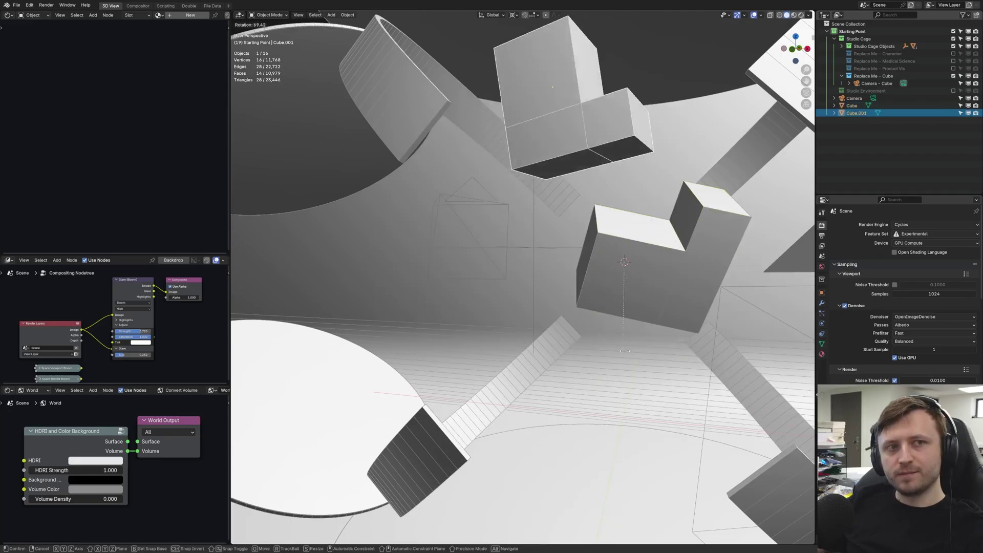
left_click(679, 290)
middle_click_drag(680, 290, 564, 231)
Set the transform pivot point to Active Element and select both objects with the original cube as the active one.
left_click(512, 15)
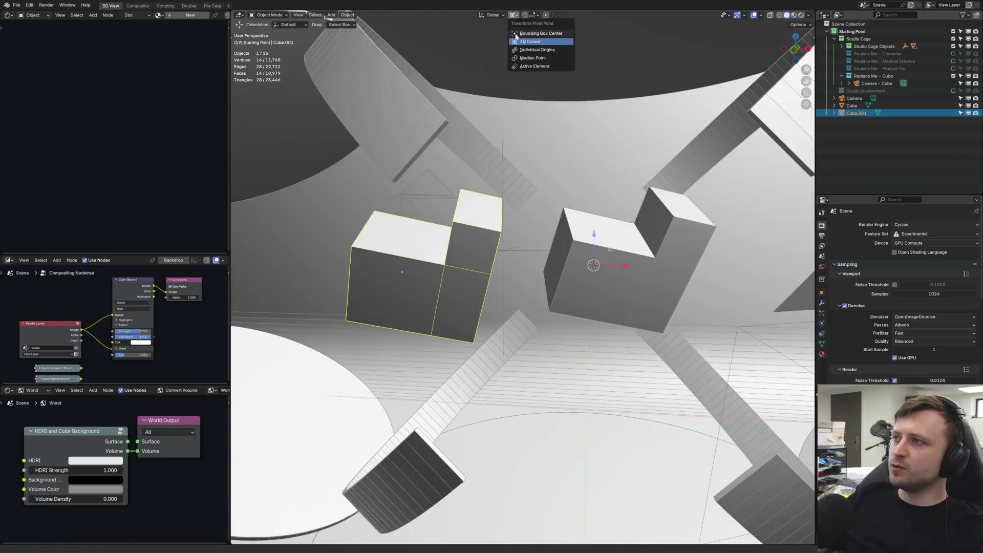
left_click(530, 67)
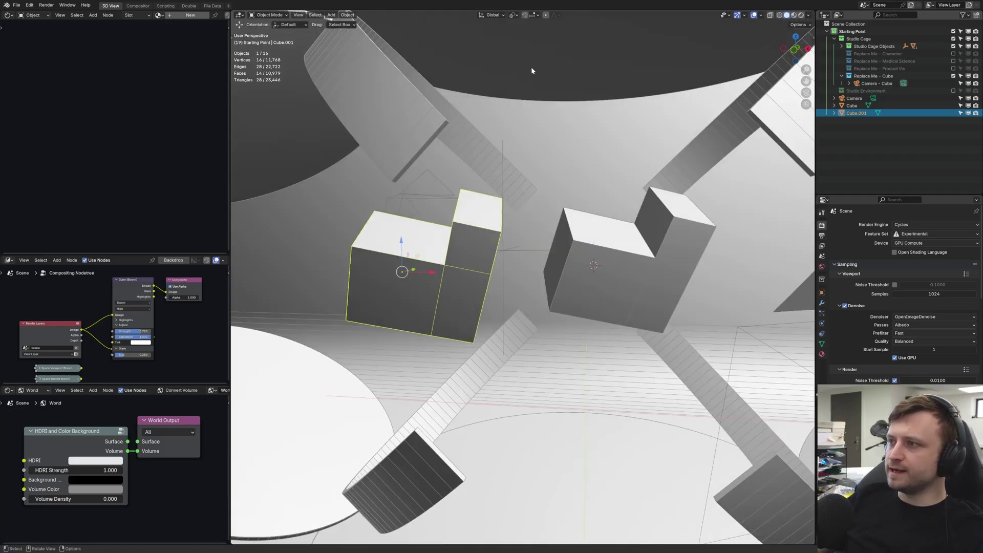
left_click(604, 284)
left_click(454, 291)
left_click(605, 287)
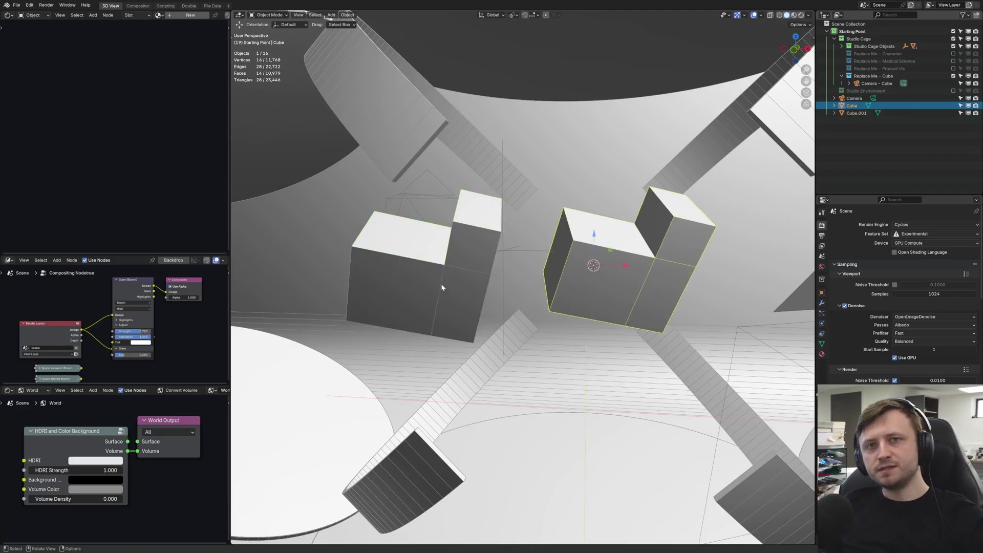
left_click(440, 276)
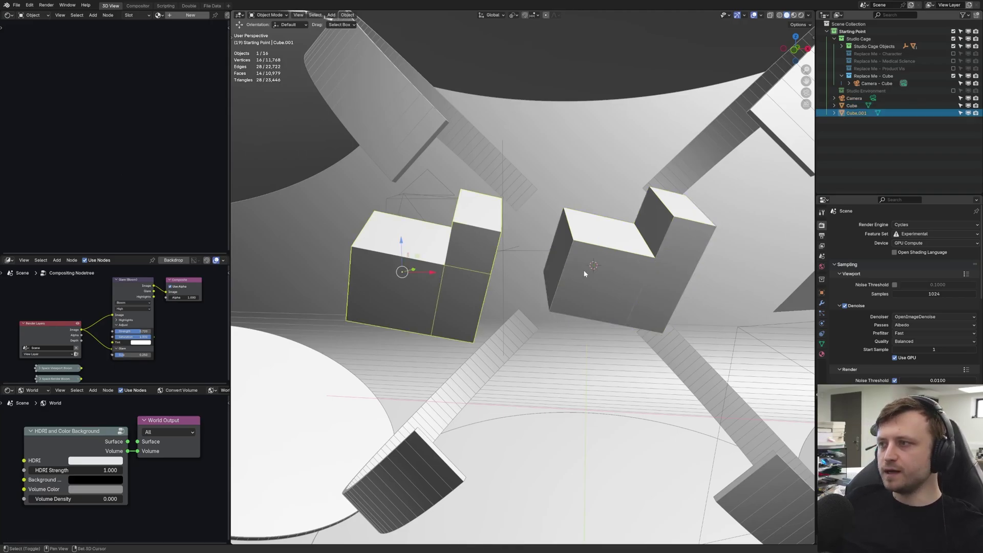
left_click(585, 273, "shift")
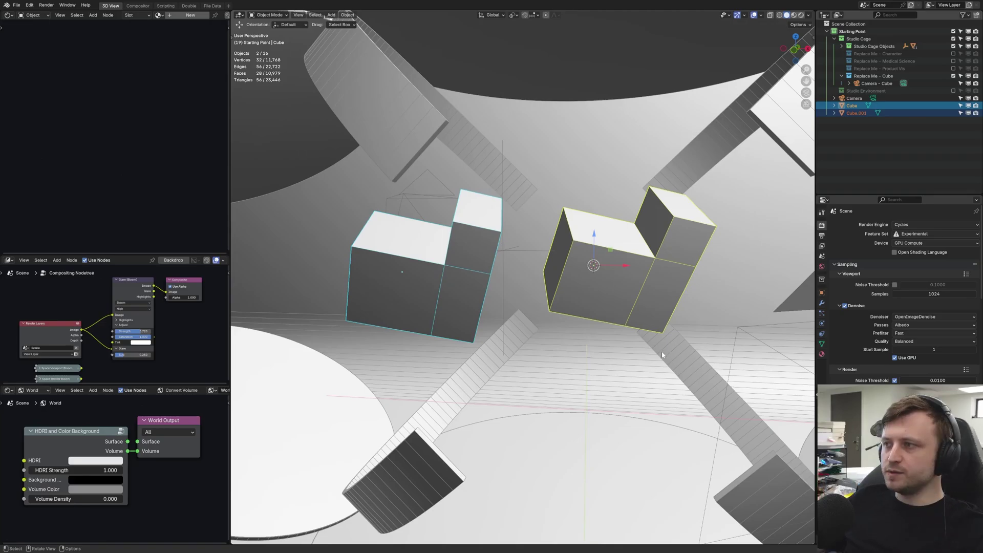
Try rotating both objects around the active element, alternating the active object between the duplicate and the original cube.
key("r")
right_click(676, 324)
left_click(402, 270, "shift")
key("r")
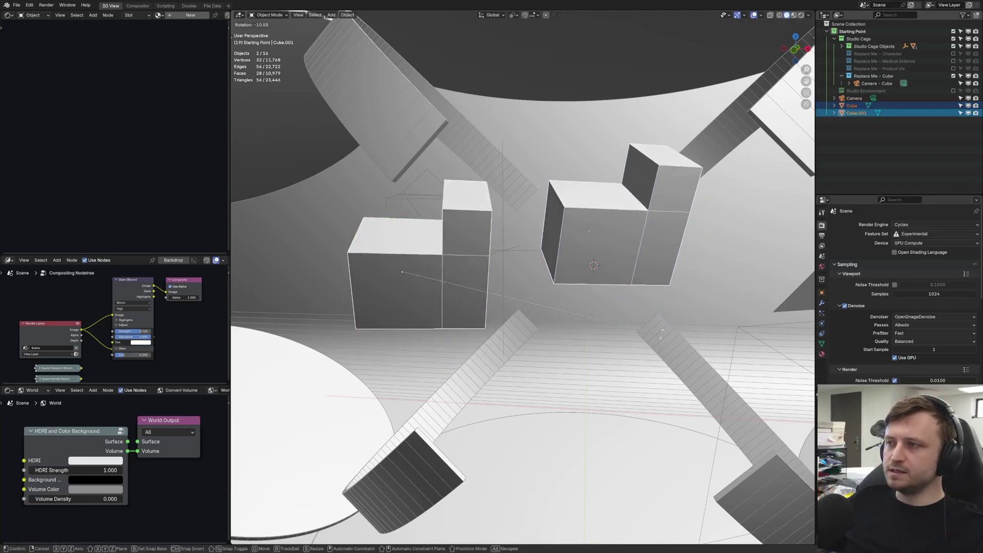
left_click(634, 351)
left_click(648, 305, "shift")
key("r")
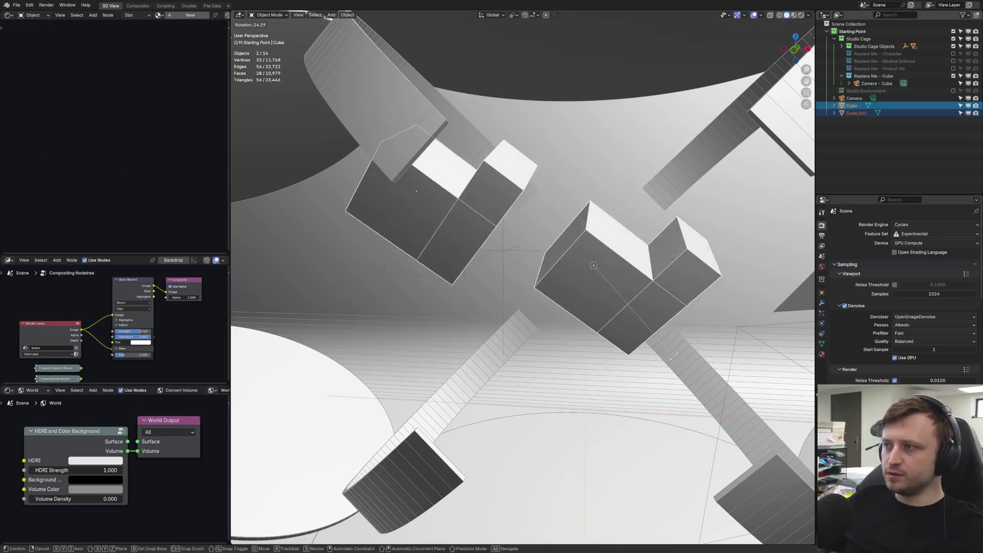
left_click(590, 141)
Make the duplicated object active in the selection and set the transform pivot point to Bounding Box Center.
middle_click_drag(531, 176, 543, 215)
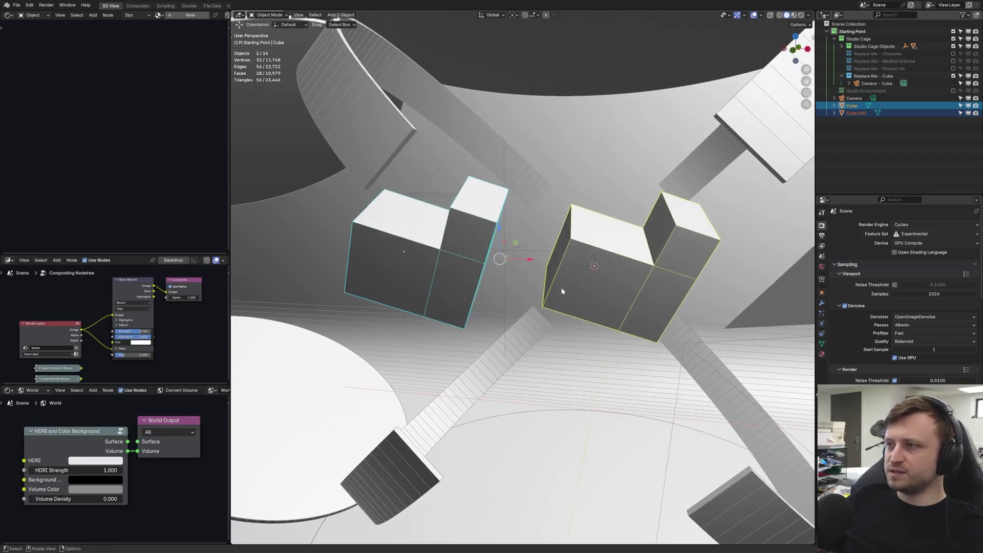
left_click(478, 253, "shift")
middle_click_drag(478, 253, 477, 253)
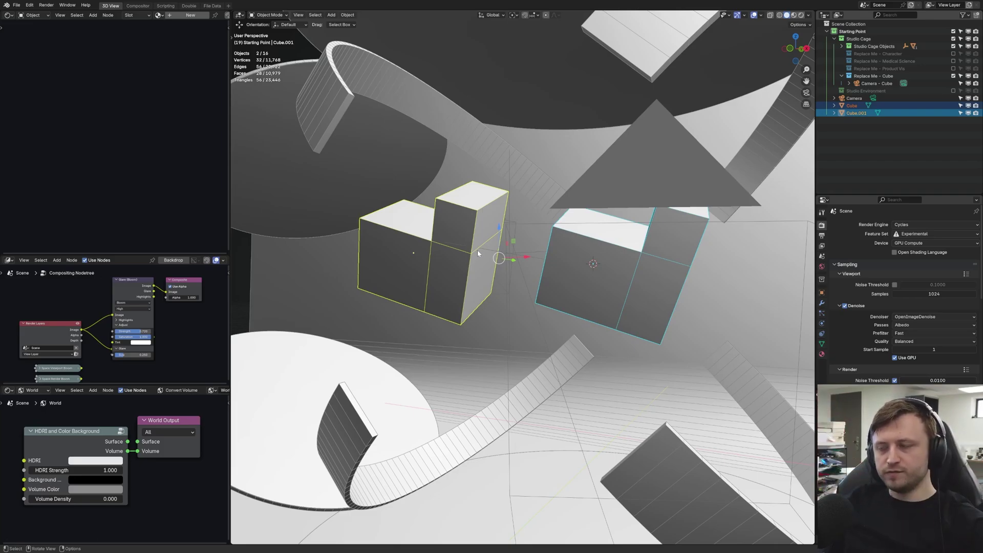
left_click(514, 15)
left_click(515, 34)
Duplicate the original cube, place the copy high above the studio cage, and select all three objects.
middle_click_drag(505, 210, 527, 246)
scroll(533, 256, "down", 3)
left_click(569, 296)
key("shift+d")
left_click(646, 191)
left_click(560, 309, "shift")
left_click(476, 307, "shift")
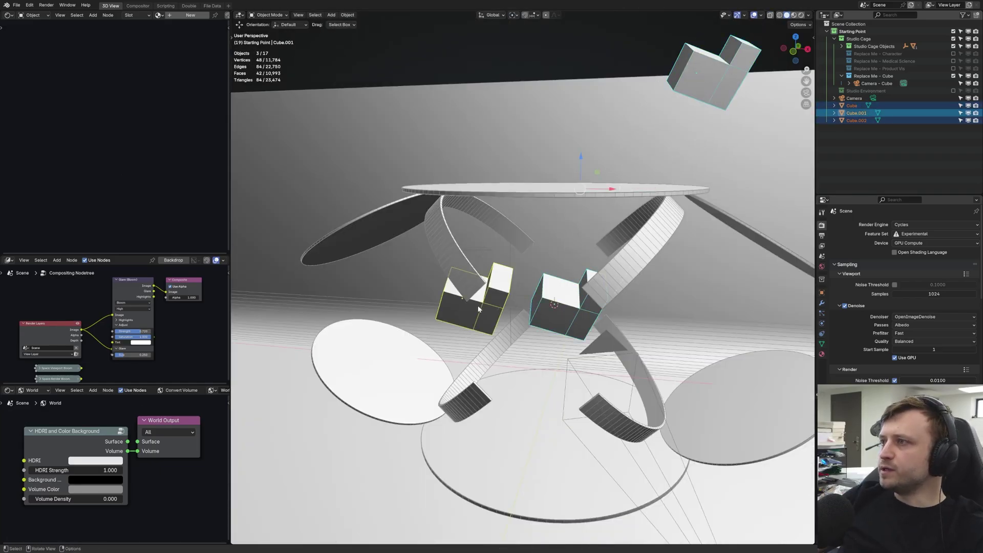
Try free-rotating the three objects around their bounding box center, and switch the pivot point to Median Point.
middle_click_drag(476, 307, 492, 231)
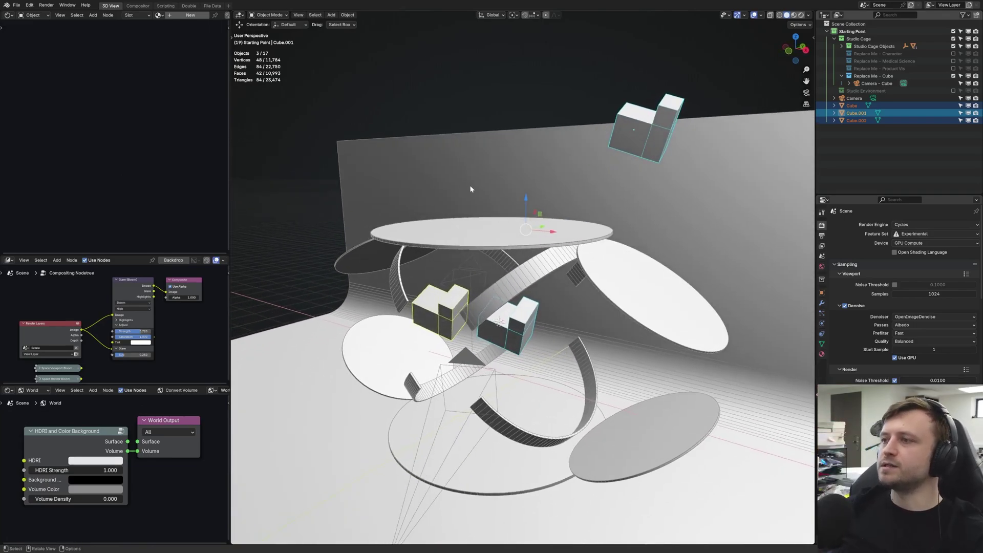
key("r")
key("r")
right_click(485, 155)
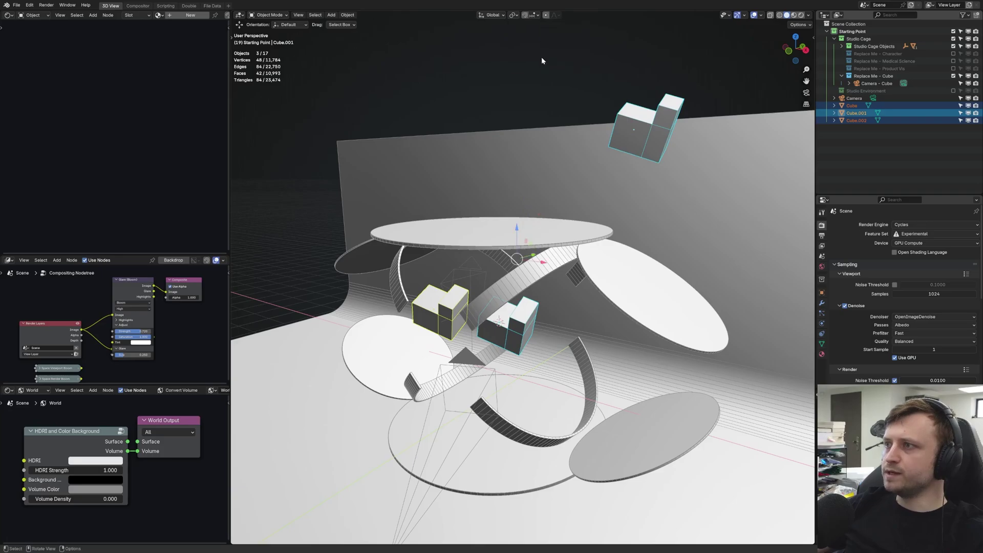
middle_click_drag(542, 57, 557, 143)
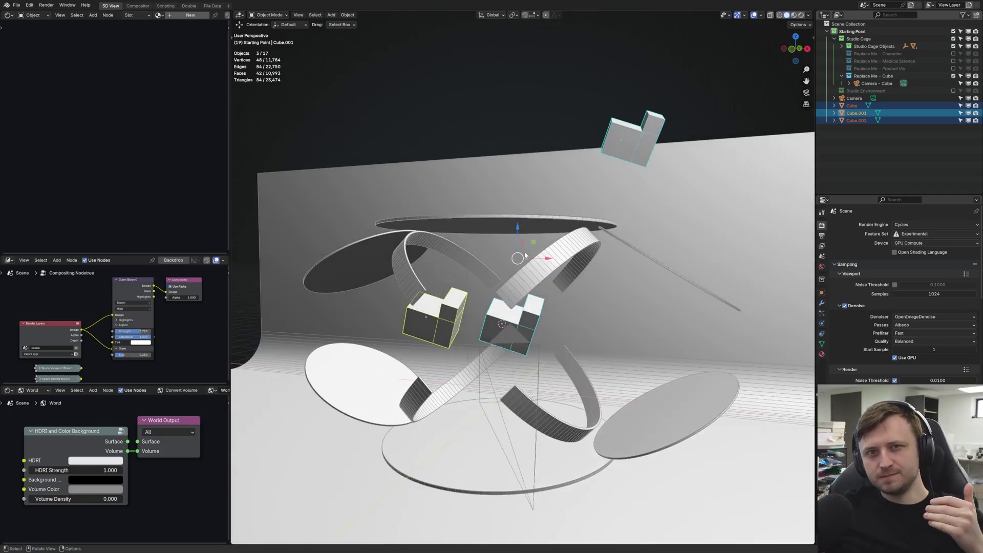
Duplicate the first duplicate, place the copy above it, and select all four objects.
left_click(433, 320)
key("shift+d")
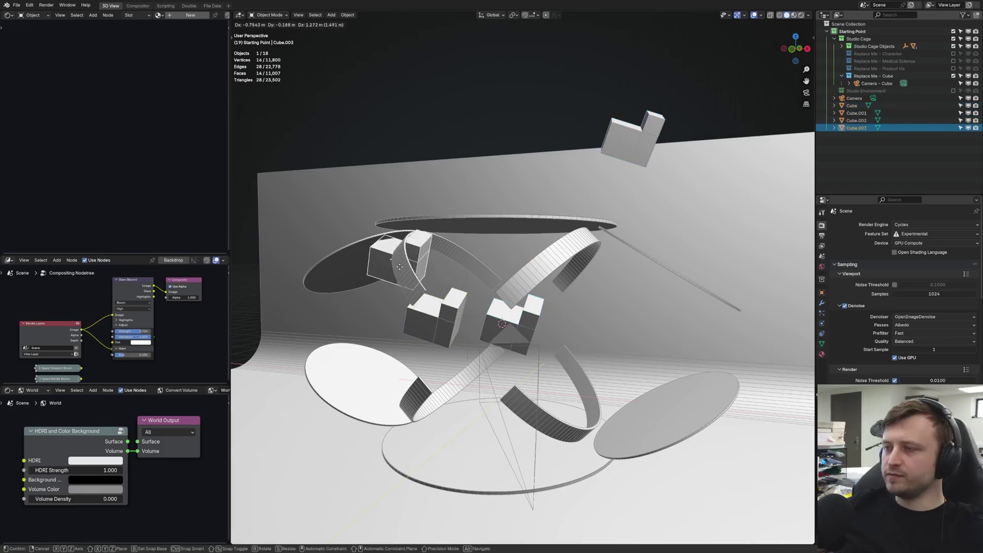
left_click(402, 255)
left_click(432, 322, "shift")
left_click(520, 327, "shift")
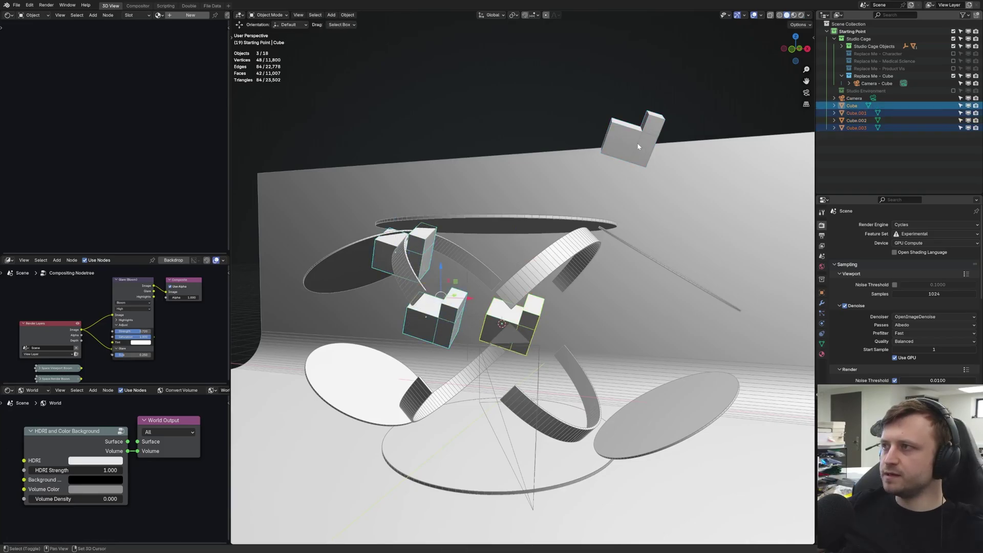
left_click(639, 147, "shift")
middle_click_drag(638, 147, 465, 269)
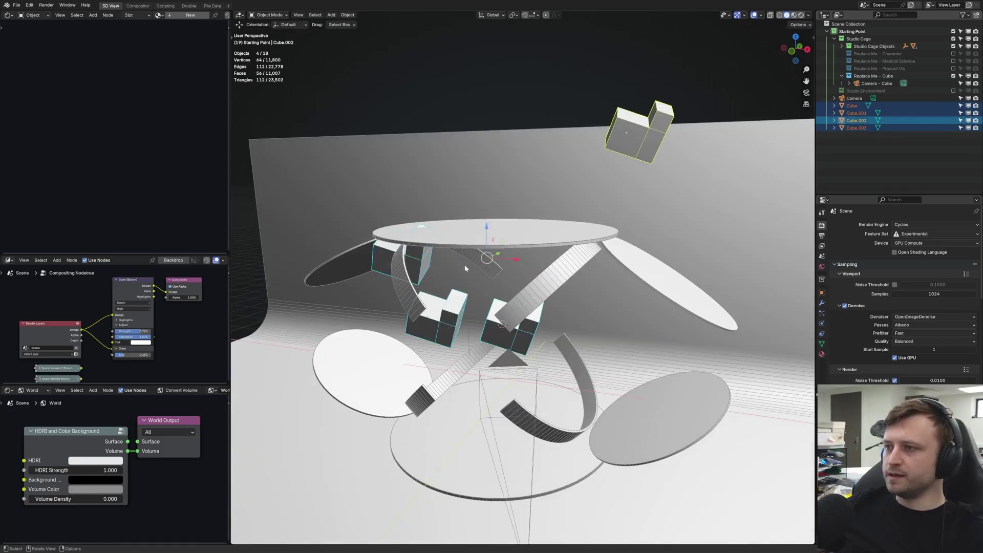
Set the pivot point to Bounding Box Center and try free-rotating the four selected objects.
left_click(514, 15)
left_click(522, 35)
middle_click_drag(517, 154, 510, 231)
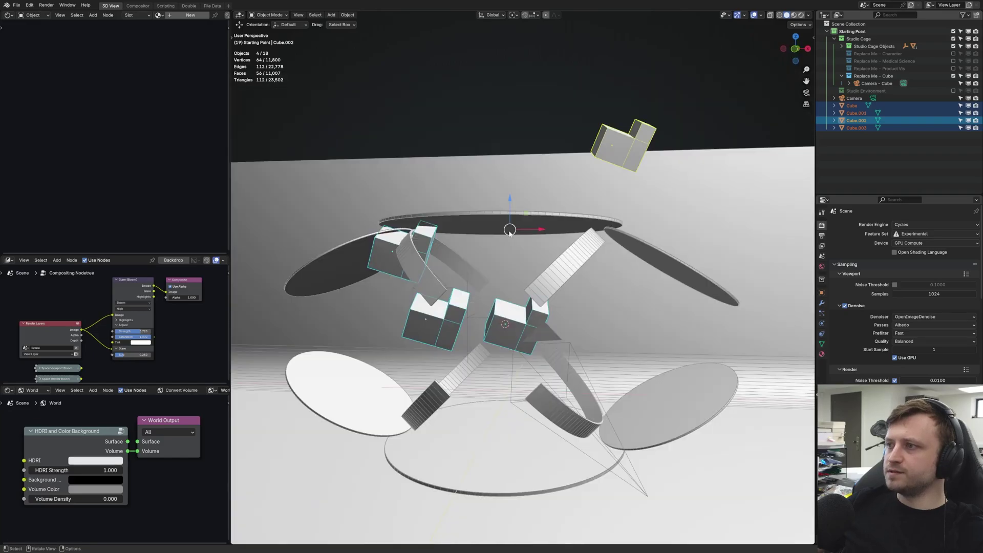
key("r")
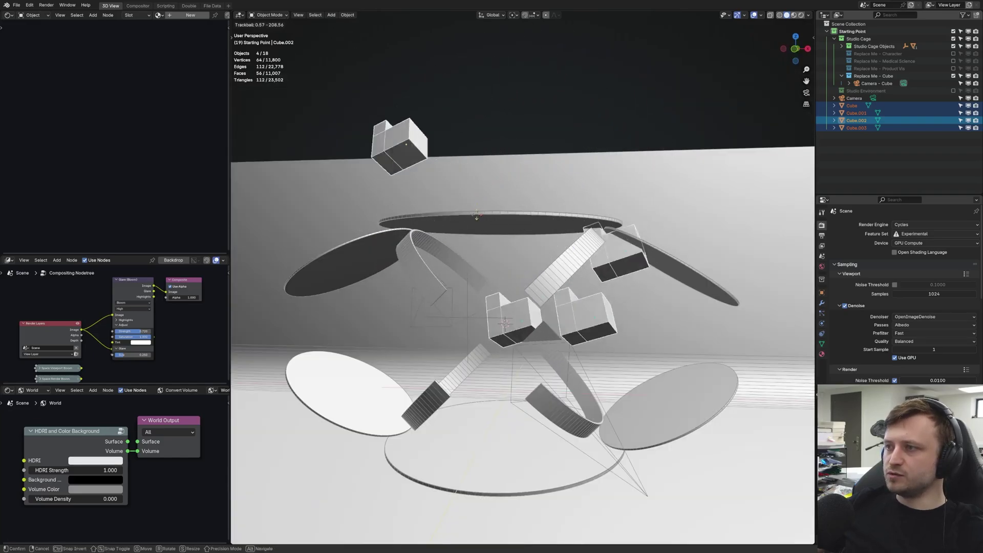
key("Escape")
Switch the pivot point to Median Point and on to Individual Origins, and try free-rotating the four objects.
left_click(514, 15)
left_click(533, 58)
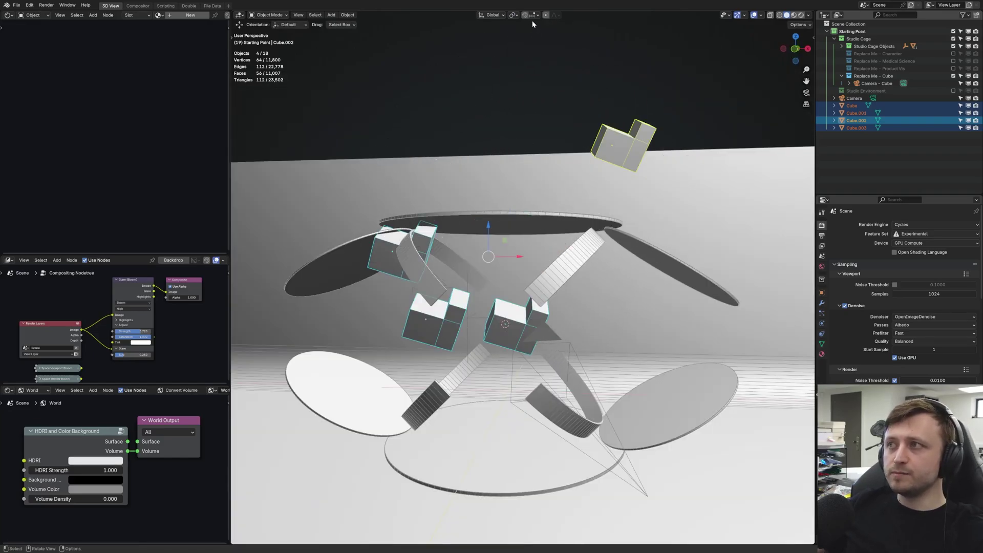
left_click(516, 14)
left_click(542, 55)
key("r")
key("r")
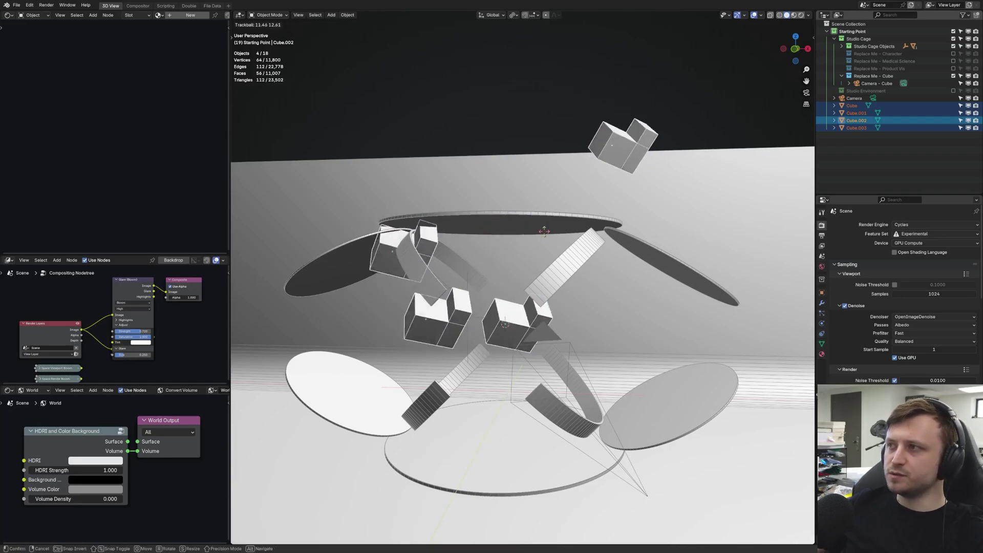
key("Escape")
left_click(514, 15)
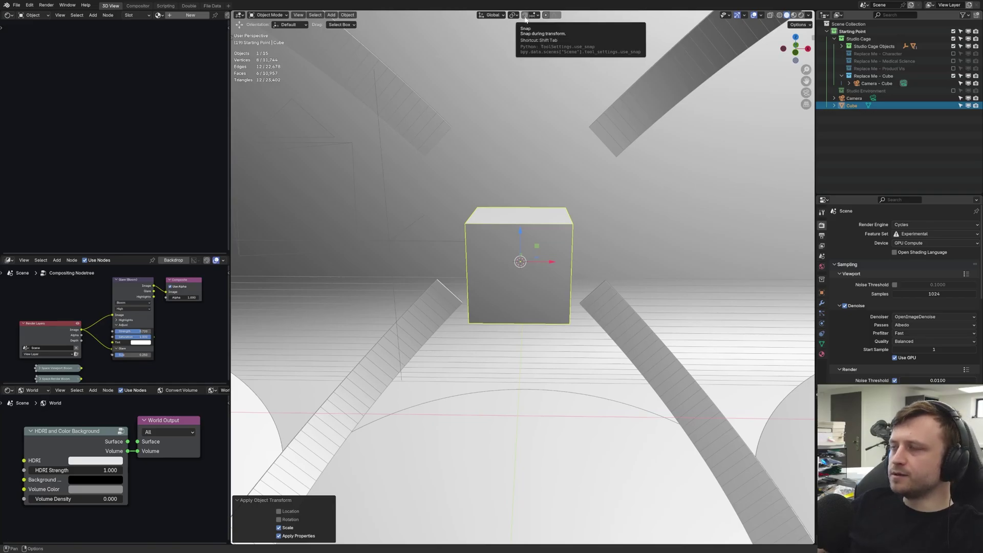
Try moving the cube along the X axis in increments, first with snapping turned on and again with temporary snapping.
left_click(525, 15)
key("g")
key("x")
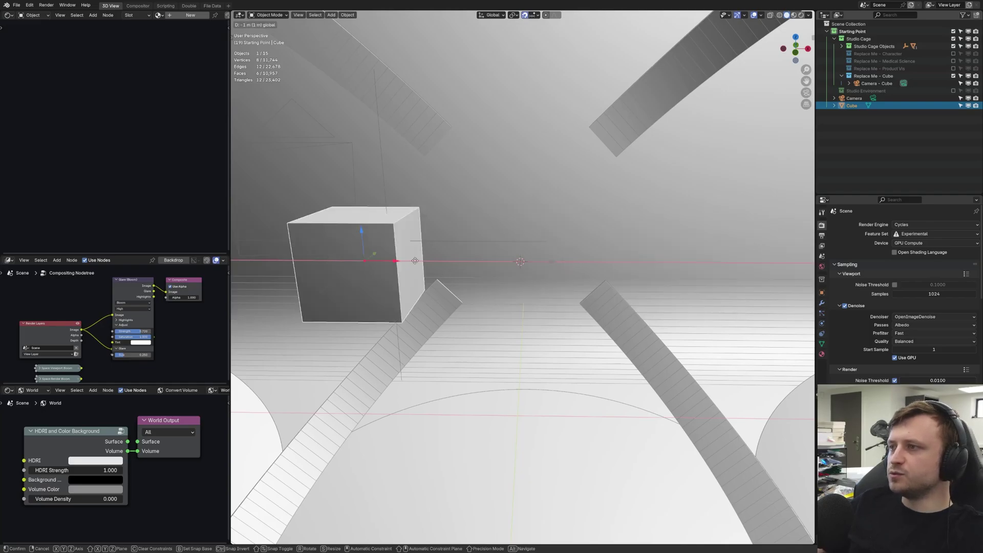
left_click(514, 266)
middle_click_drag(516, 247, 570, 238)
left_click(526, 14)
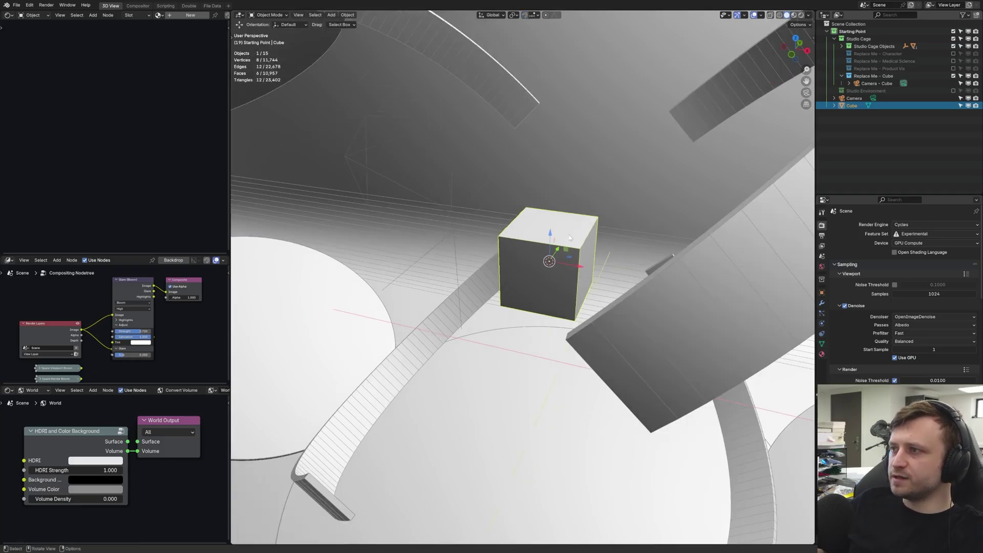
key("g")
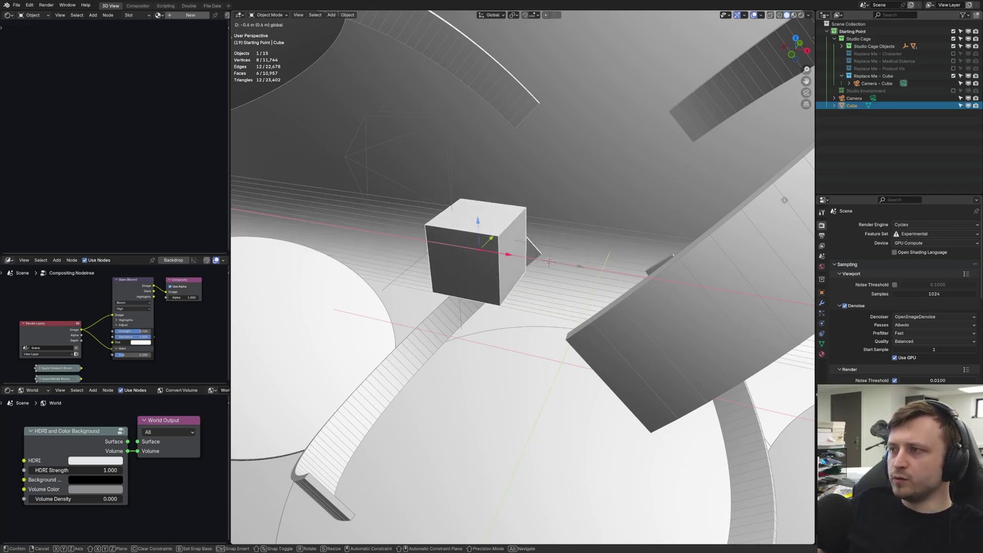
left_click(583, 231)
Enter Edit Mode on the cube in front view, try moving a corner vertex along Z in increments, and undo it.
key("KP_1")
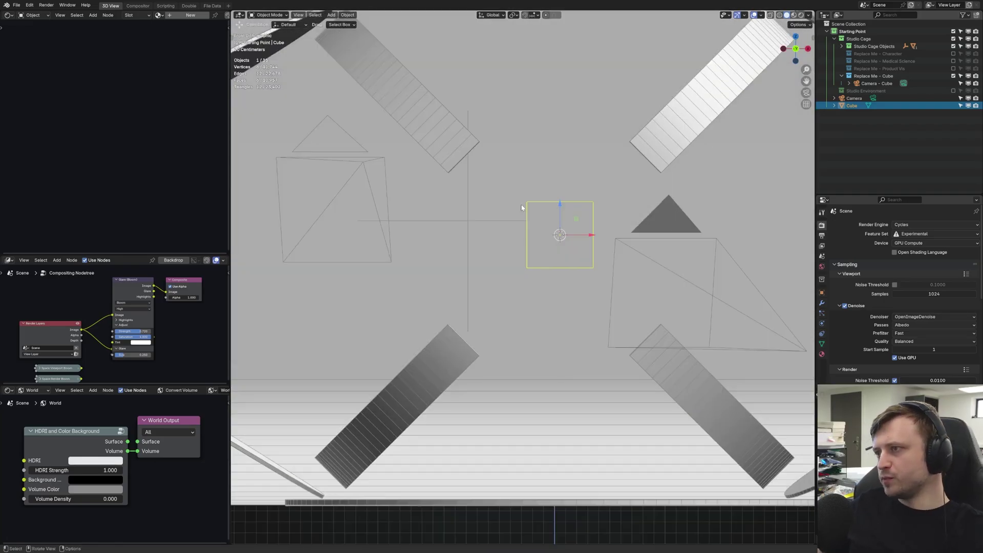
scroll(555, 203, "up", 3)
middle_click_drag(555, 202, 503, 288, "shift")
key("Tab")
scroll(447, 206, "up", 1)
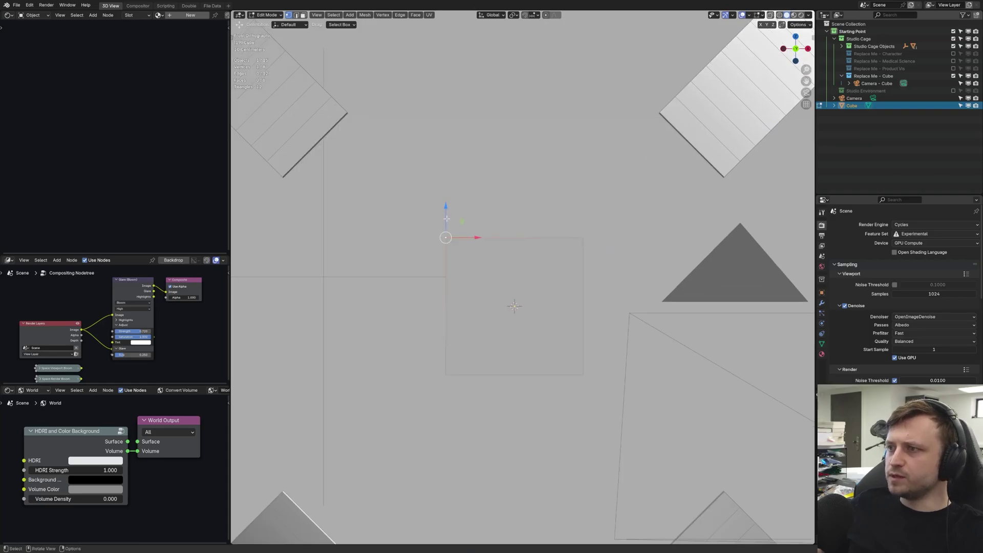
key("g")
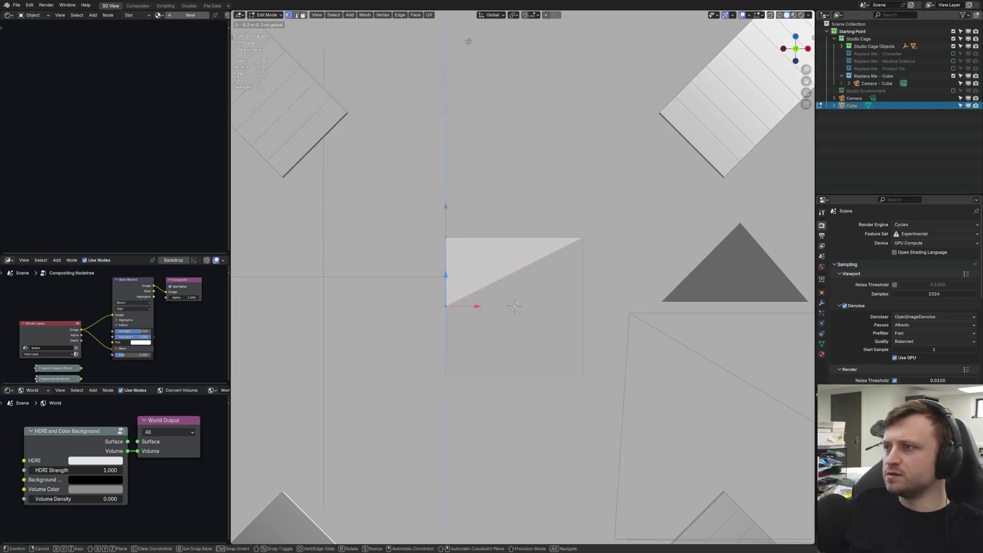
left_click(467, 468)
key("ctrl+z")
Try moving the cube's corner vertex along Z with snapping at a closer zoom level.
middle_click_drag(461, 399, 499, 461, "shift")
scroll(499, 461, "up", 3)
scroll(438, 459, "up", 2)
middle_click_drag(477, 258, 417, 367, "shift")
left_click_drag(412, 345, 381, 155)
middle_click_drag(402, 229, 405, 350)
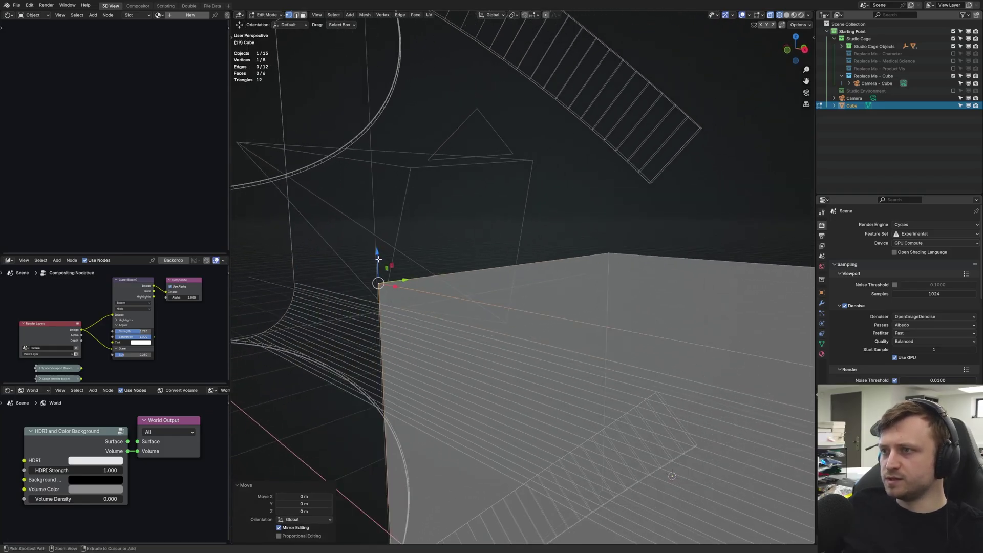
Try moving the corner vertex up along Z in finer snapping increments from a close front view, and undo the move.
key("KP_1")
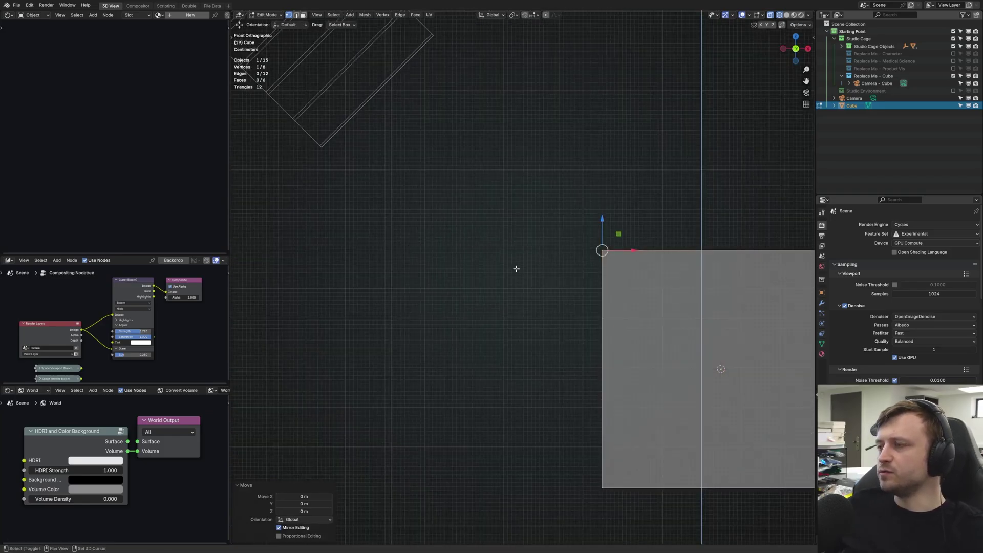
middle_click_drag(516, 269, 455, 317, "shift")
scroll(449, 336, "up", 4)
middle_click_drag(522, 330, 462, 293, "shift")
scroll(462, 293, "up", 4)
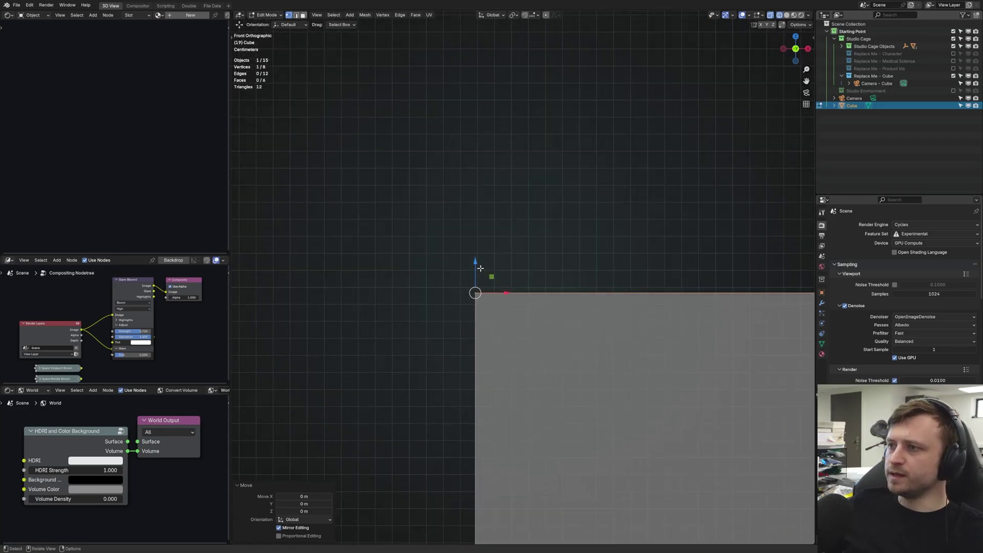
left_click_drag(476, 261, 490, 124)
key("ctrl+z")
middle_click_drag(539, 252, 467, 296)
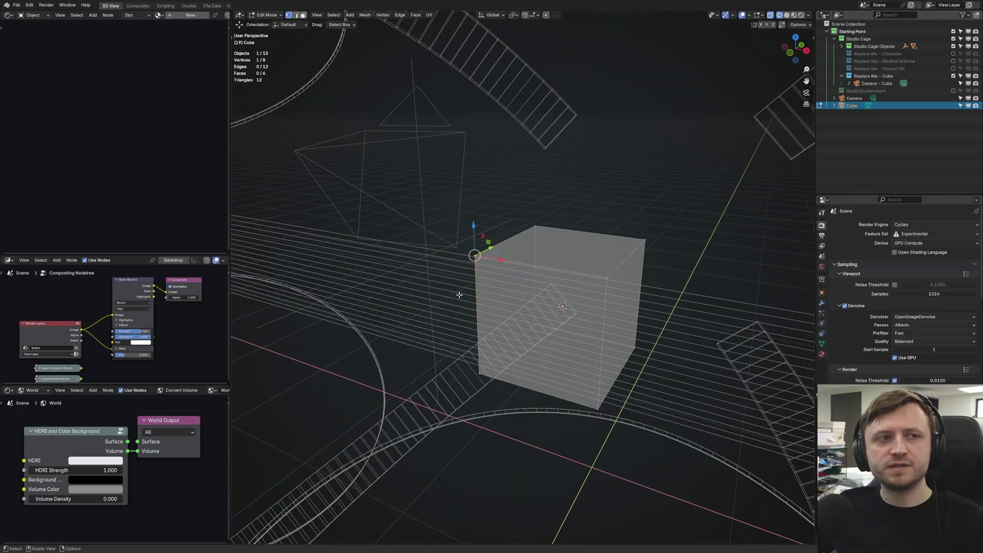
Set the snap target to Grid and try moving the cube's corner vertex between fine grid points in a close front view.
middle_click_drag(488, 83, 495, 91, "shift")
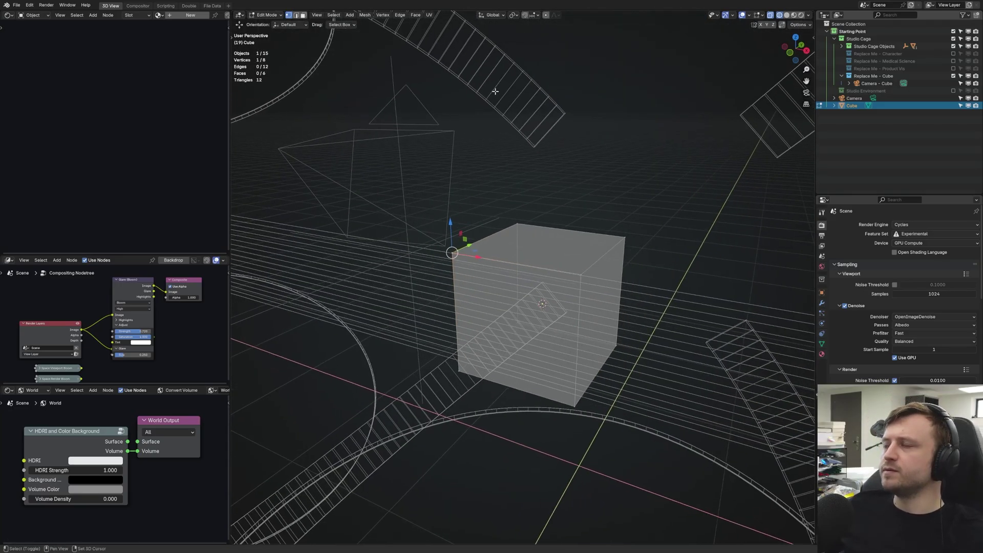
left_click(535, 15)
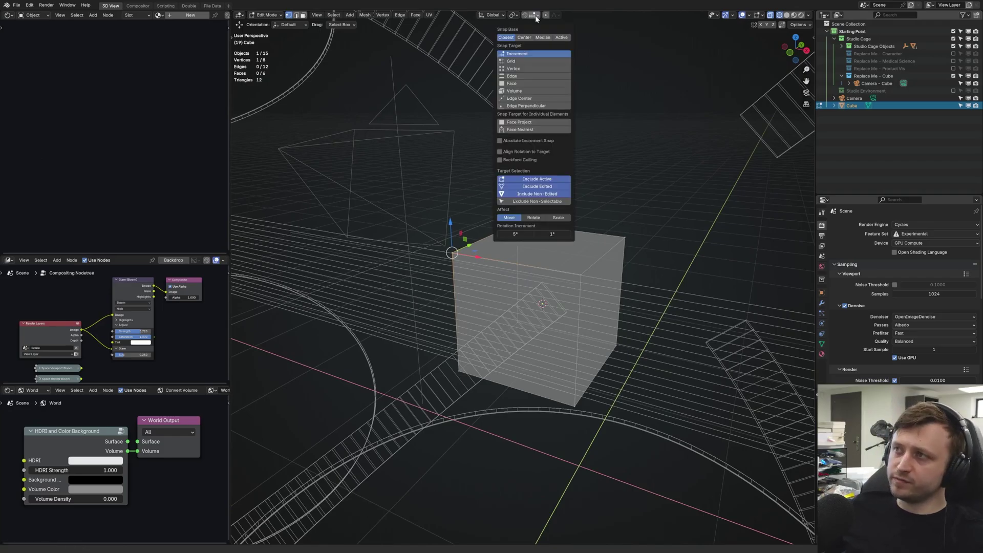
left_click(535, 15)
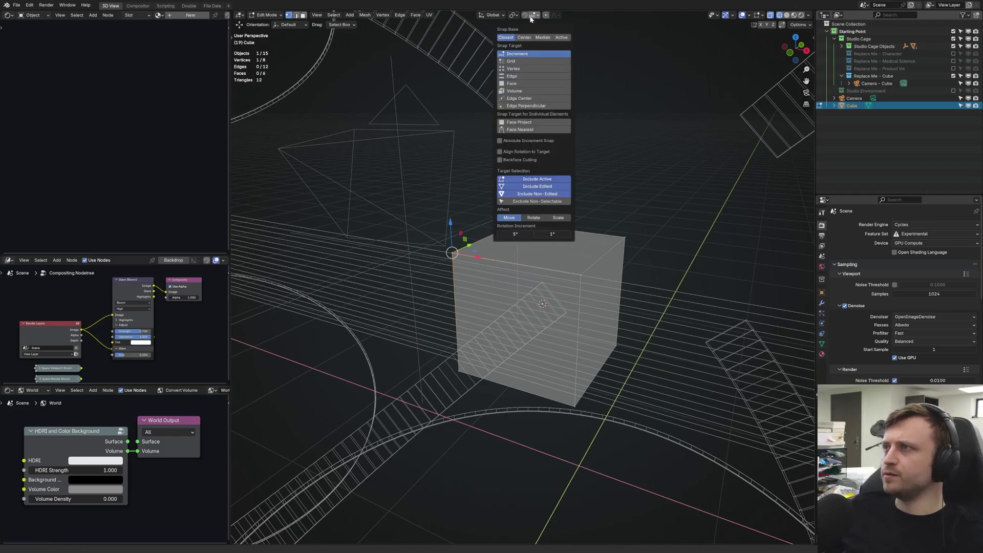
left_click(535, 15)
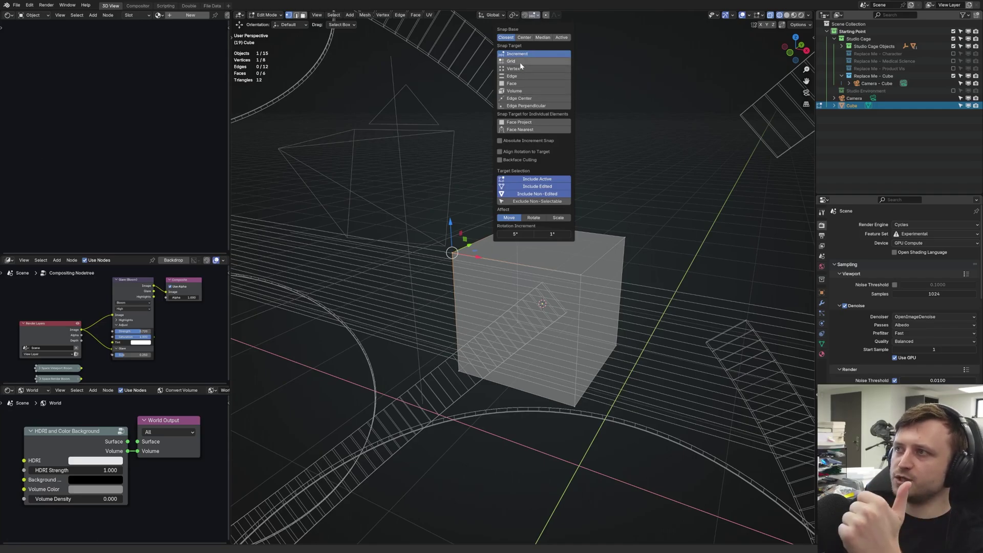
key("KP_1")
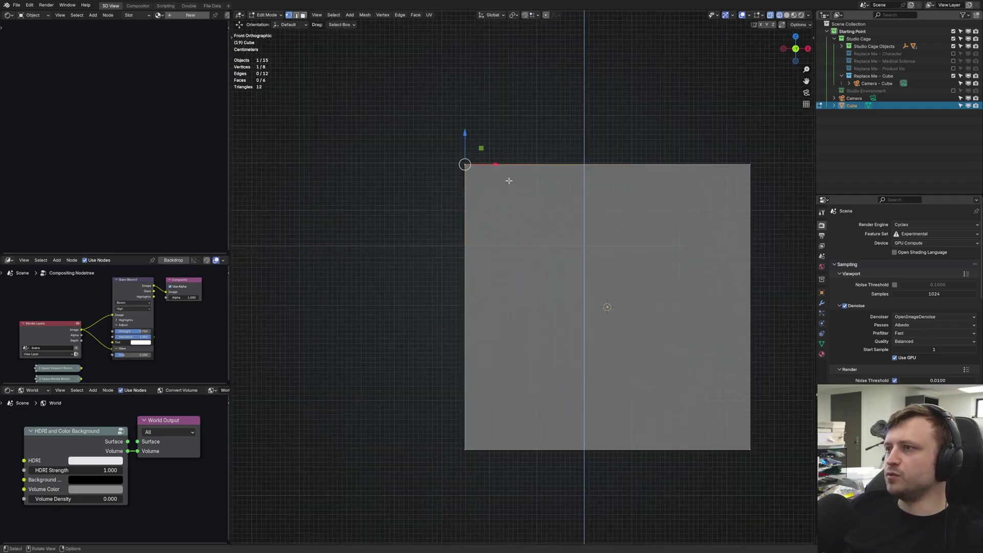
middle_click_drag(509, 180, 530, 317, "shift")
scroll(530, 317, "up", 4)
key("g")
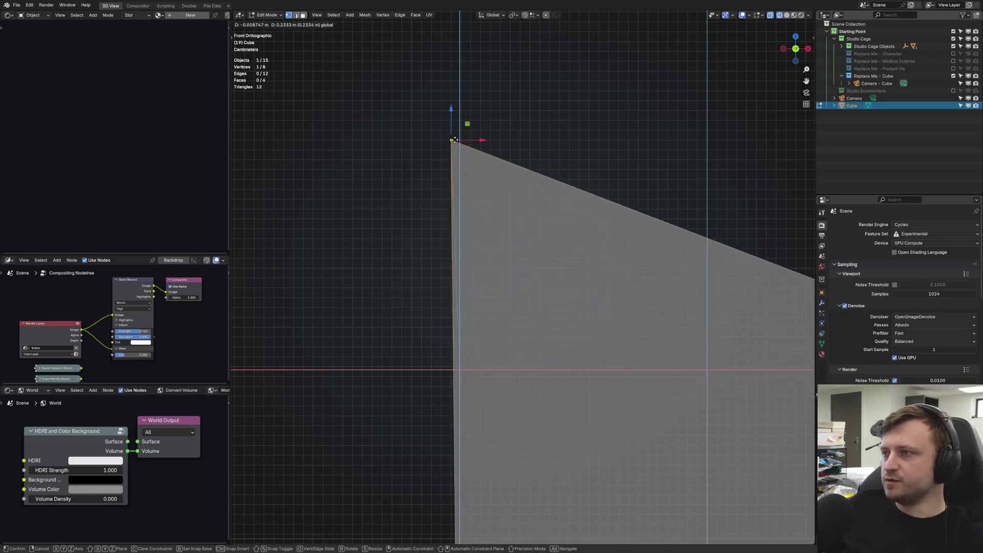
left_click(450, 314)
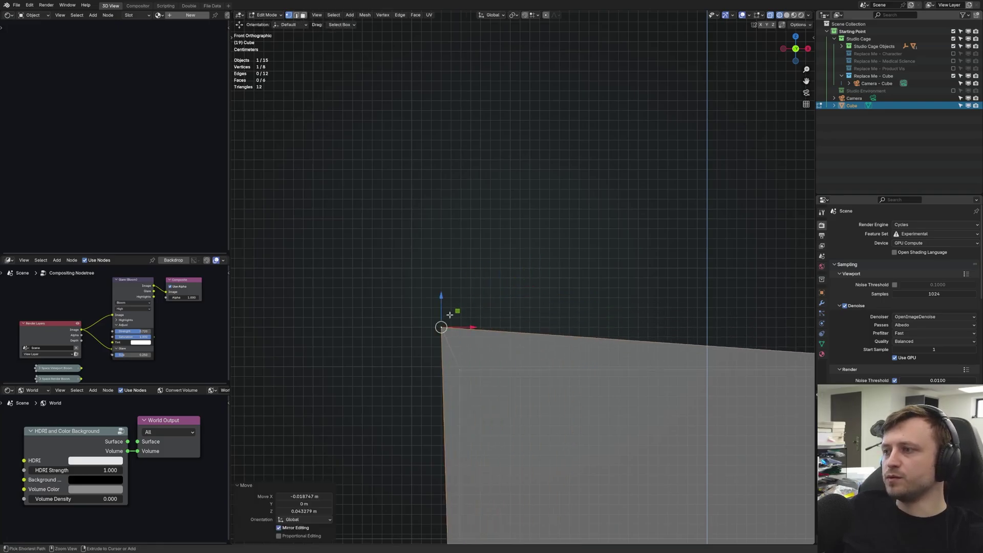
Try moving the corner vertex with grid snapping at two wider zoom levels, undoing each move.
scroll(450, 315, "down", 8)
key("g")
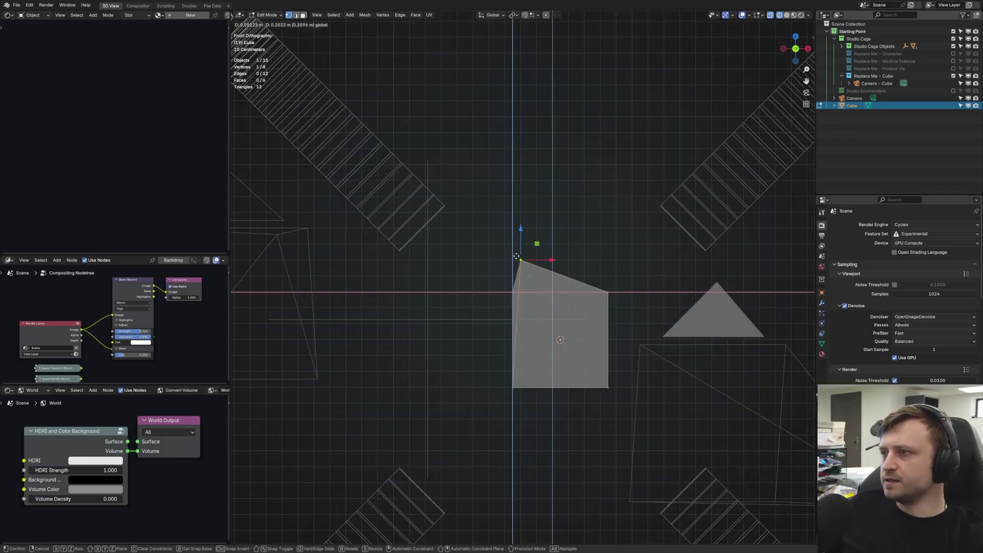
left_click(482, 247)
scroll(493, 282, "up", 6)
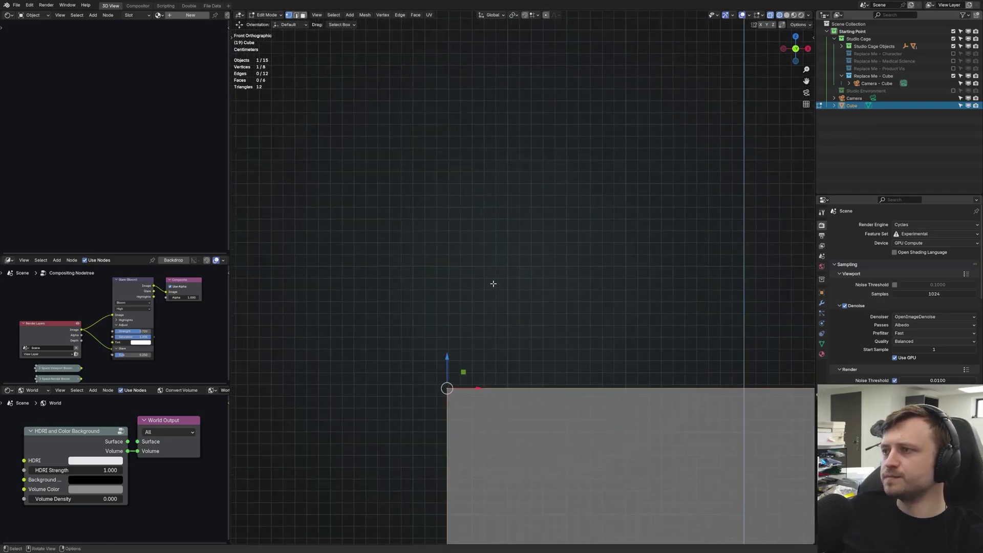
scroll(493, 284, "down", 18)
key("g")
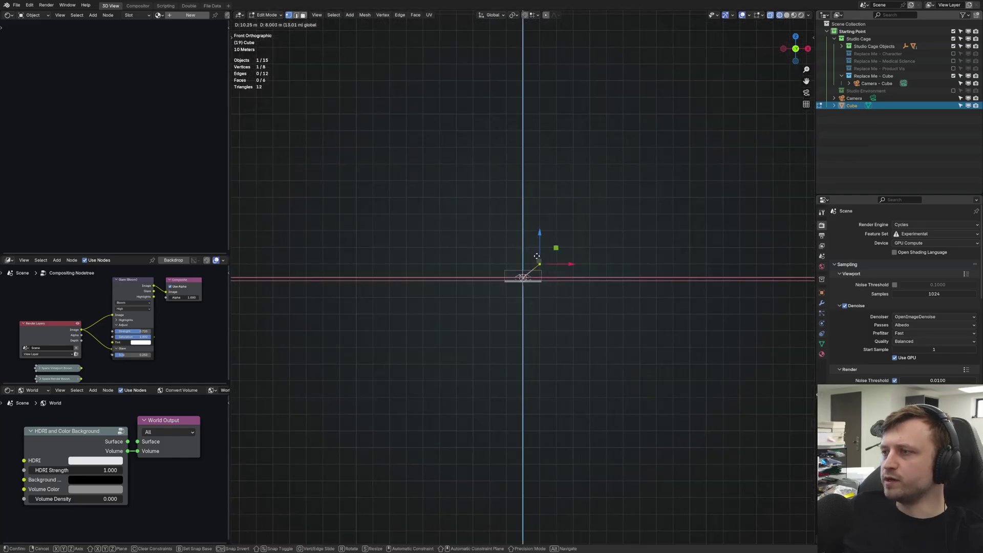
left_click(446, 215)
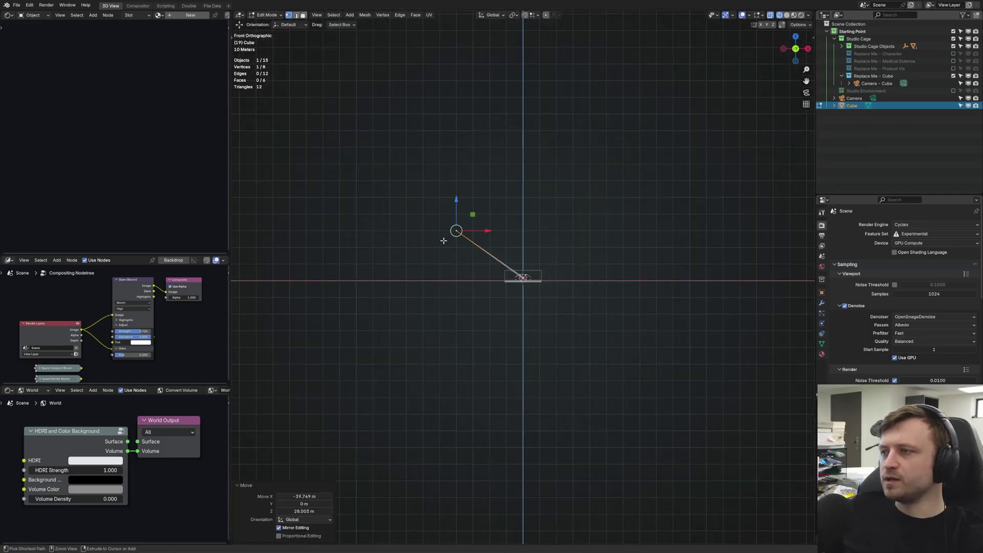
scroll(512, 307, "up", 10)
Set the snap target to Vertex and try snapping the cube's corner vertex onto the curved strip's vertices.
left_click(536, 15)
middle_click_drag(512, 133, 450, 194)
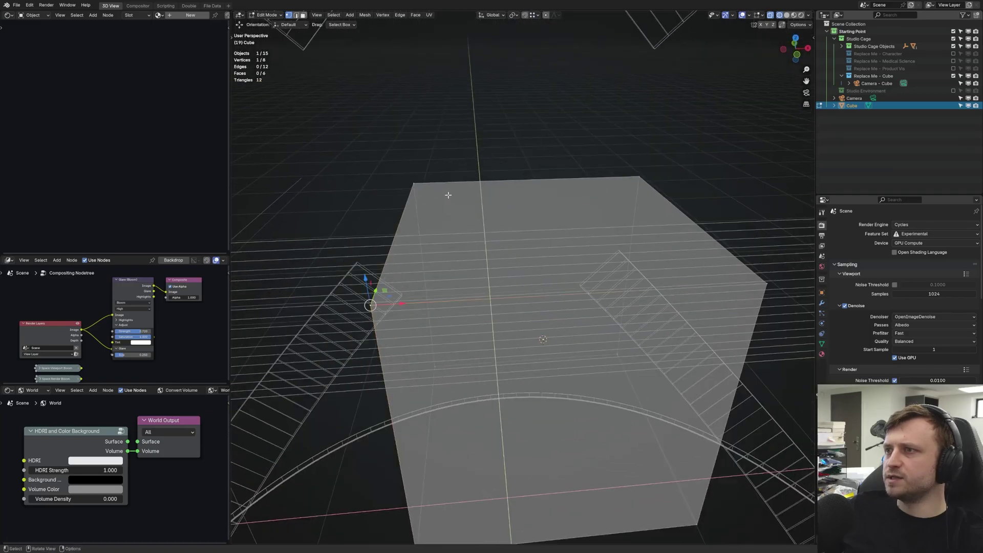
scroll(430, 241, "down", 5)
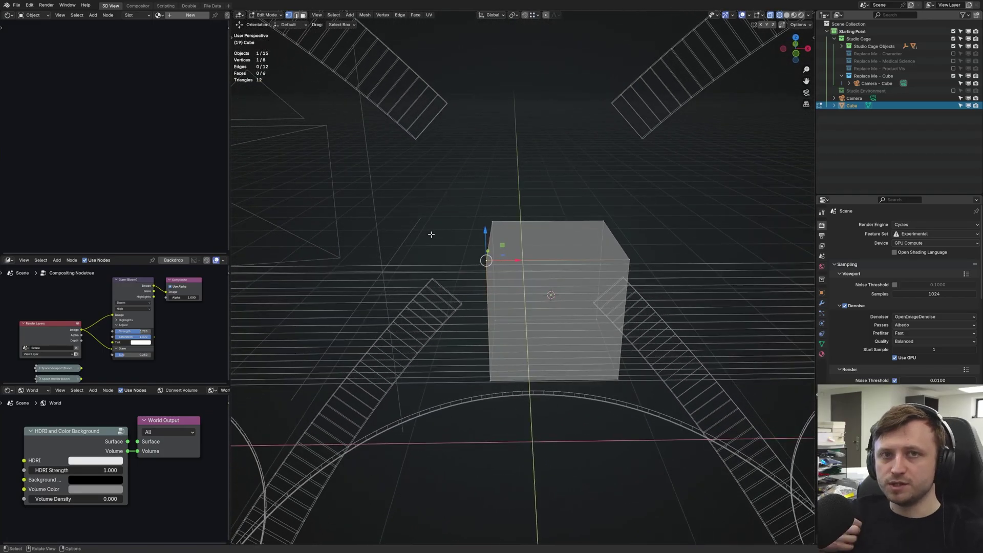
middle_click_drag(438, 255, 451, 281)
key("g")
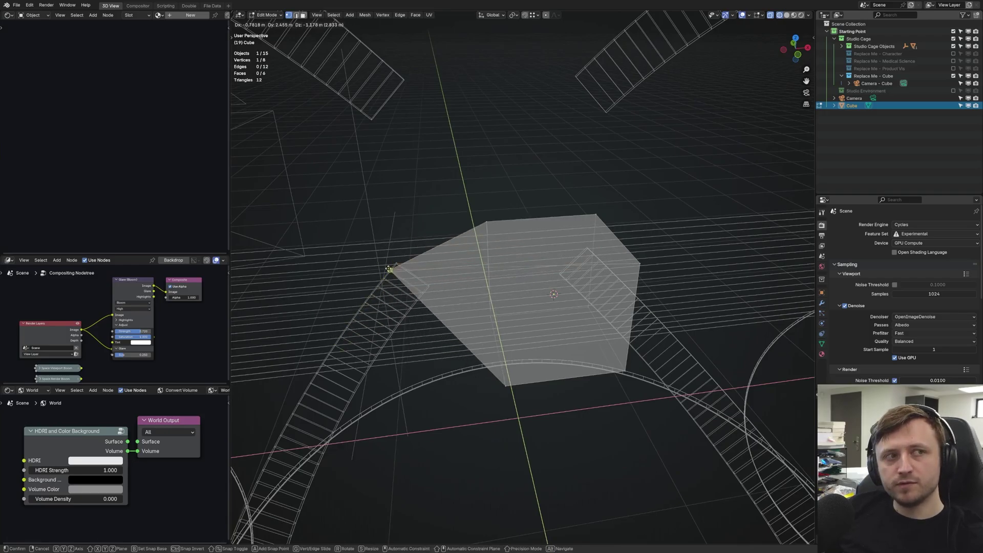
left_click(372, 300)
Undo the vertex move and switch the viewport from wireframe to solid shading.
mouse_move(372, 299)
middle_mouse_down()
mouse_move(434, 336)
mouse_move(512, 317)
mouse_move(538, 328)
middle_mouse_up()
key("shift+z")
key("z")
left_click(538, 329)
key("KP_Decimal")
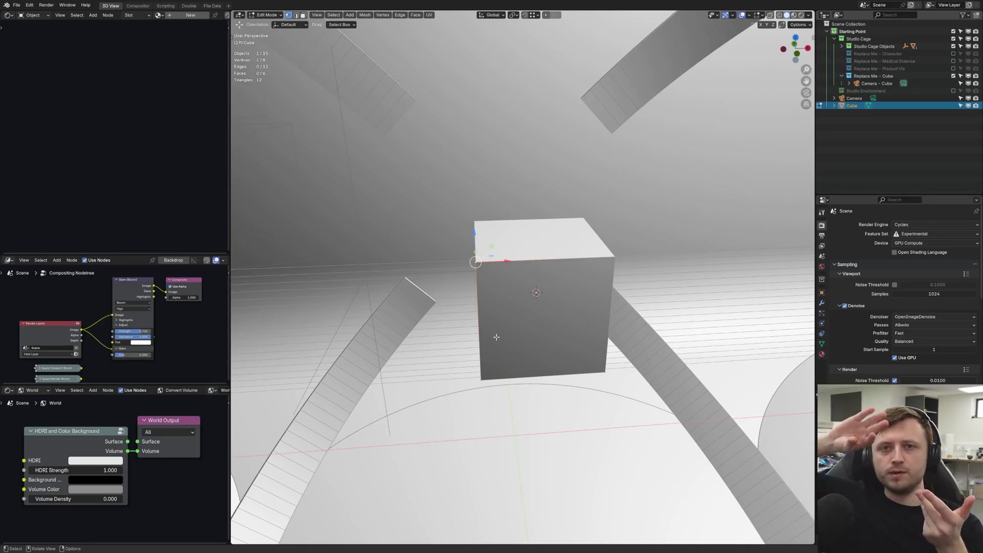
Try moving the corner vertex onto the curved strip with the Edge snap target and again with Face, cancelling both moves.
left_click(536, 15)
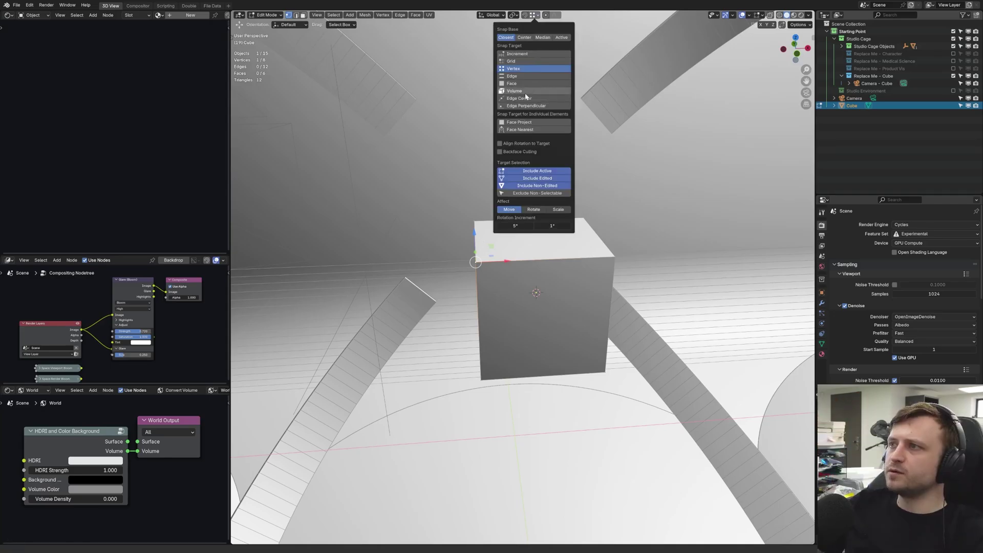
left_click(528, 76)
middle_click_drag(529, 76, 431, 263)
key("g")
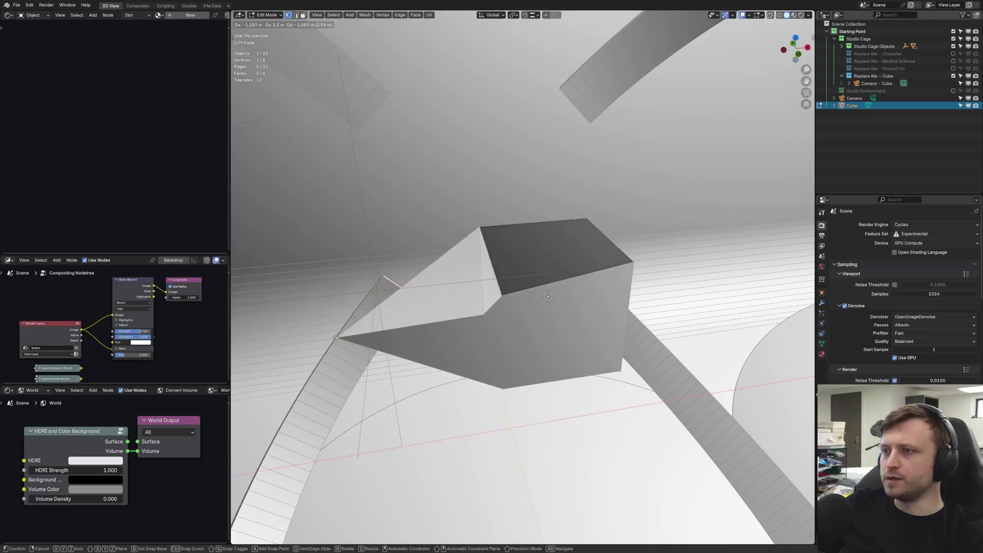
key("Escape")
key("g")
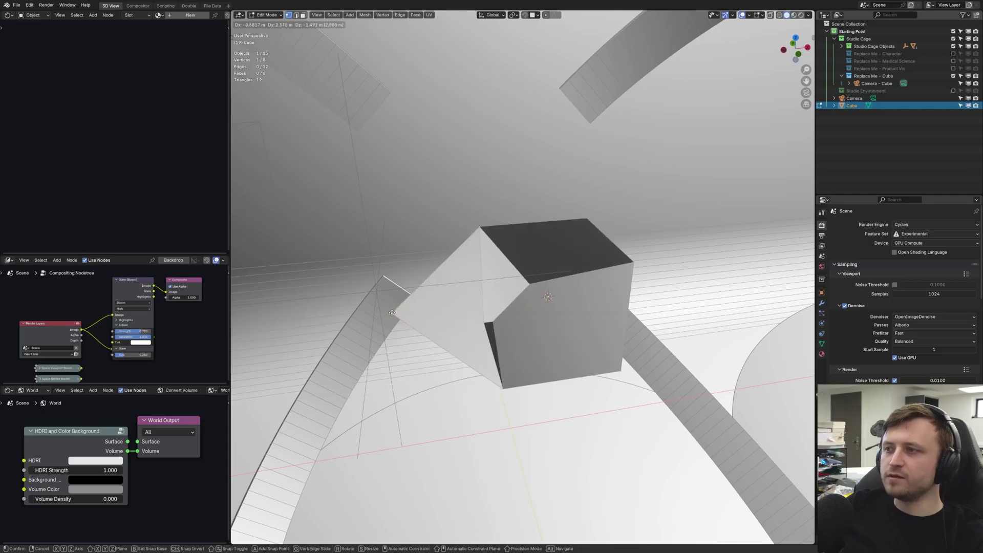
key("Escape")
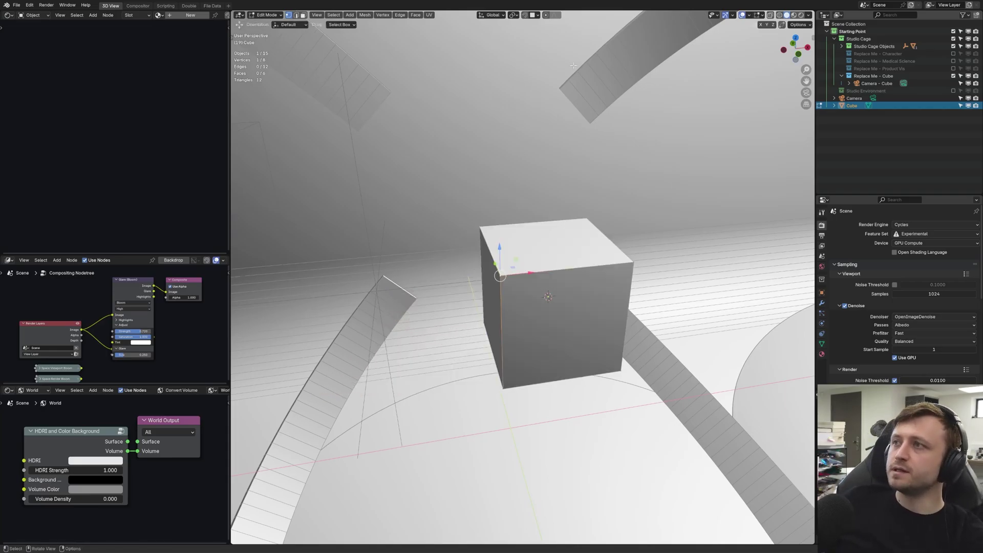
Try moving the corner vertex with the Volume snap target and again with Edge Perpendicular, cancelling both moves.
key("g")
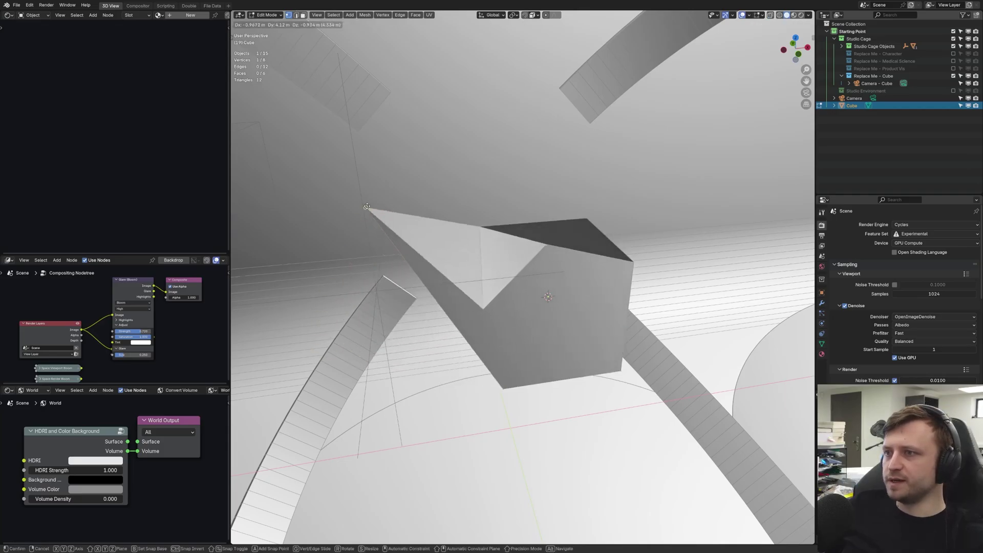
key("Escape")
left_click(534, 15)
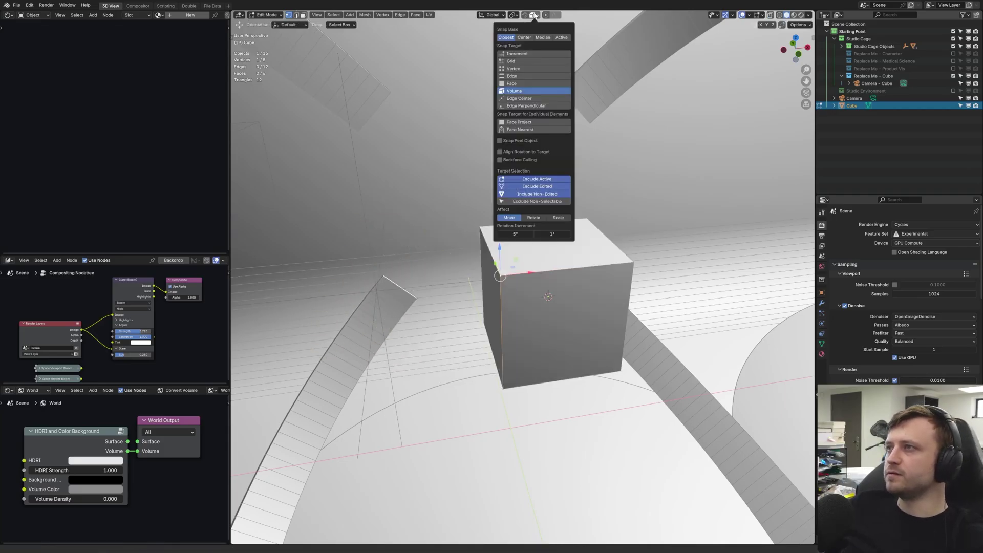
left_click(526, 105)
key("g")
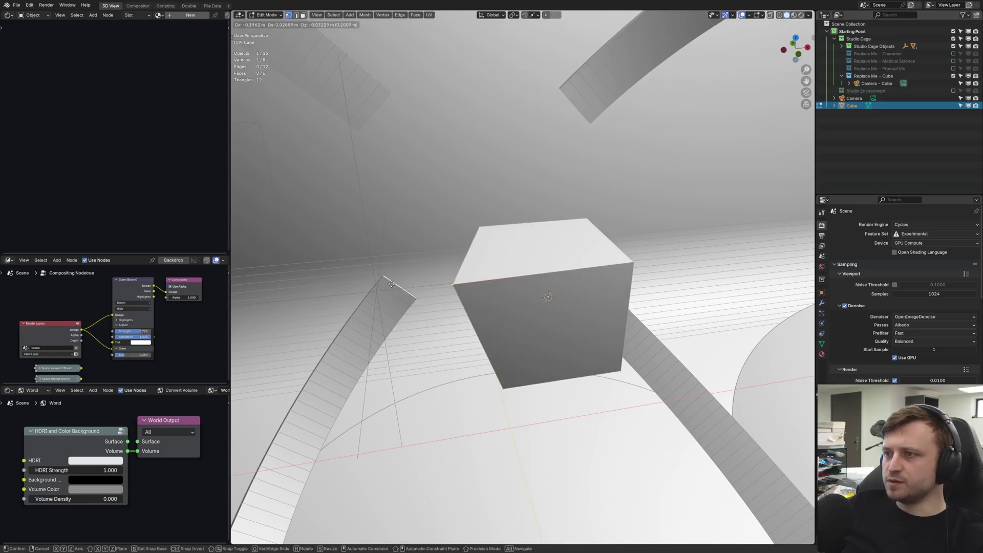
key("Escape")
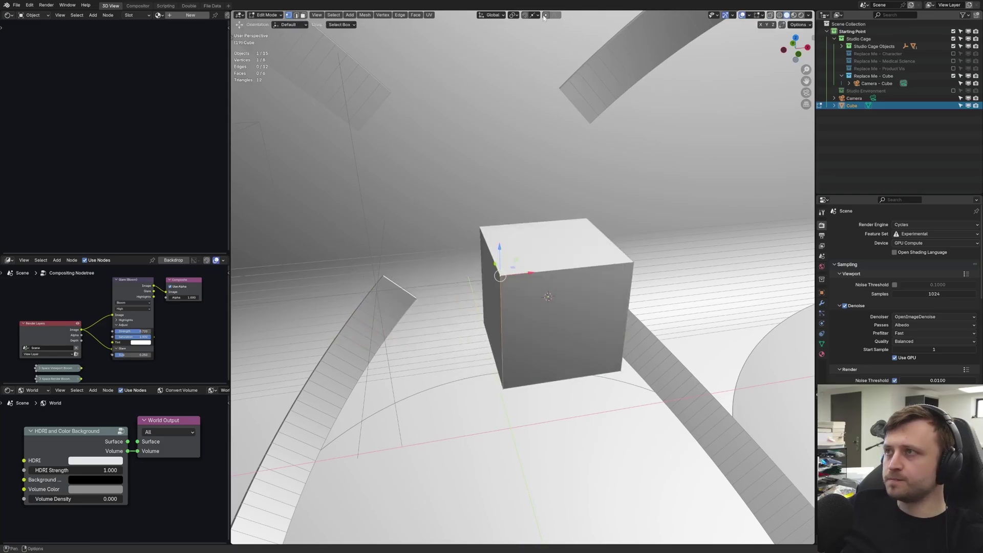
Set the snap target to Face with Align Rotation to Target enabled, and try moving the corner vertex over the strip.
left_click(535, 15)
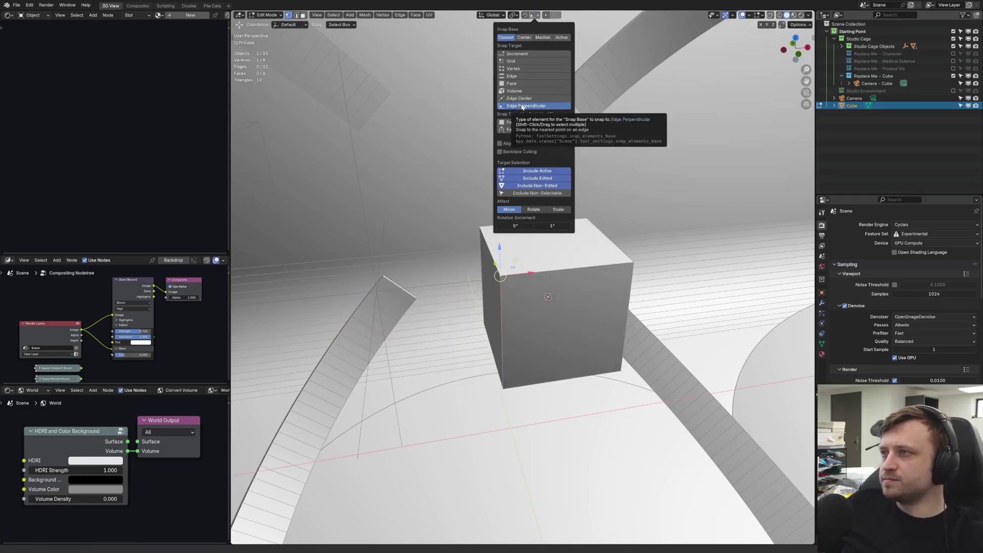
left_click(548, 144)
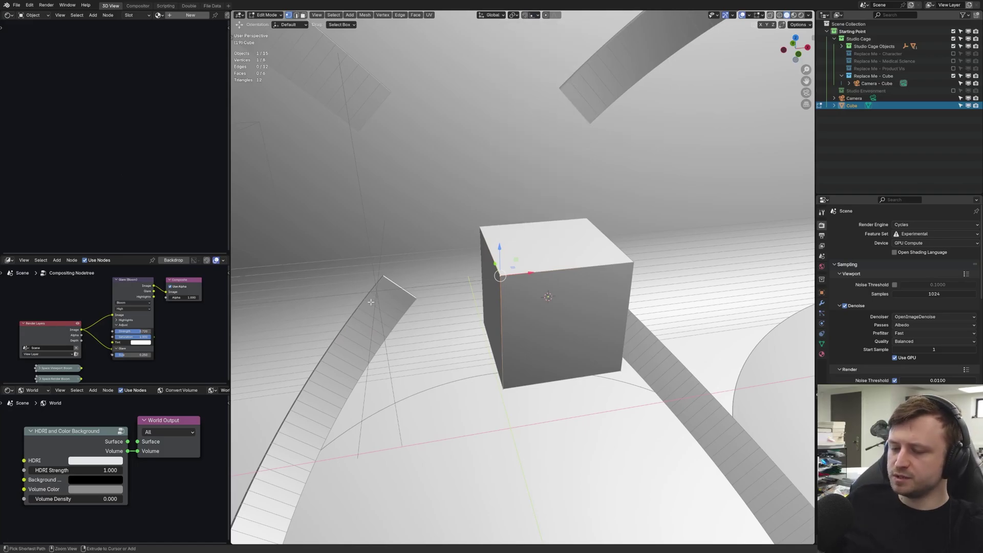
key("g")
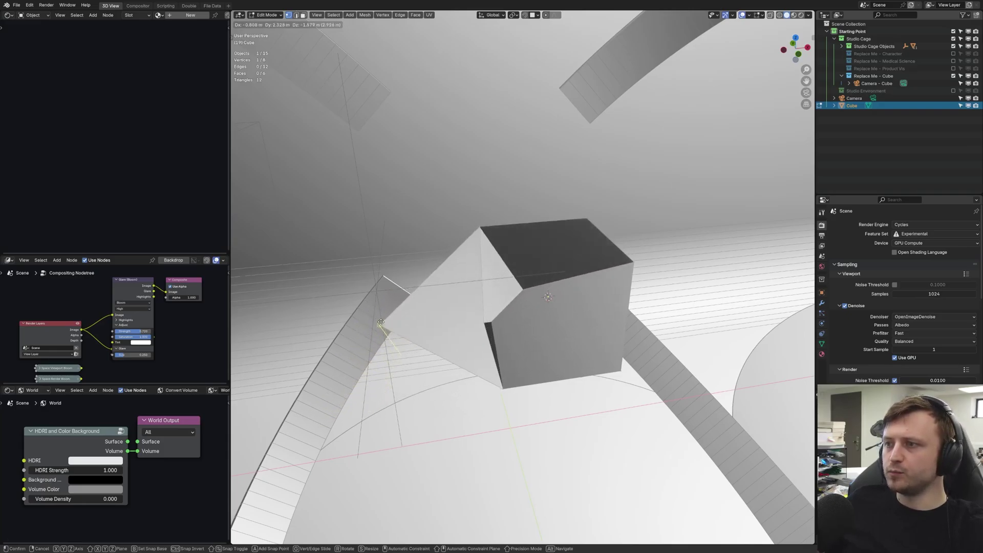
key("Escape")
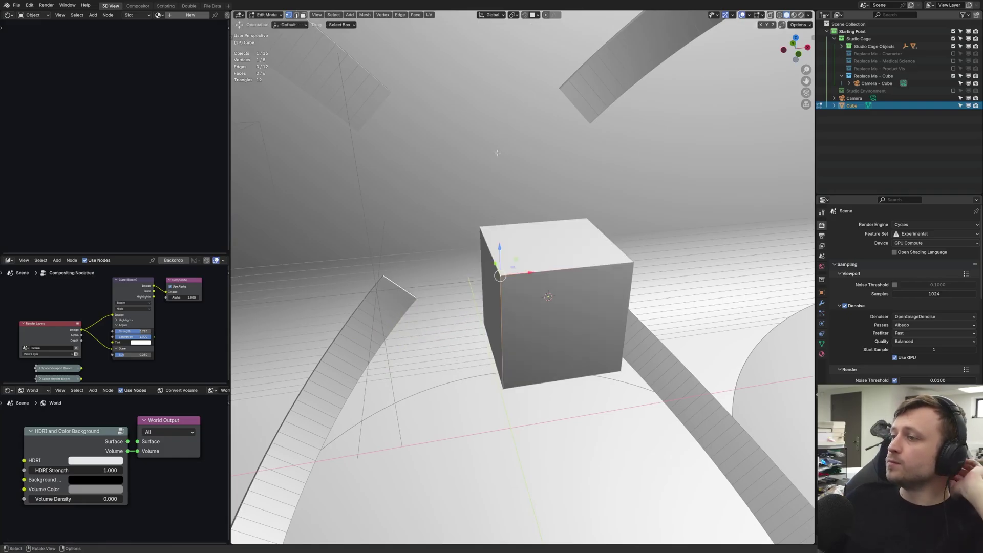
Switch to face selection and scale the cube's top face to about 0.132 to form a pyramid.
key("ctrl+Tab")
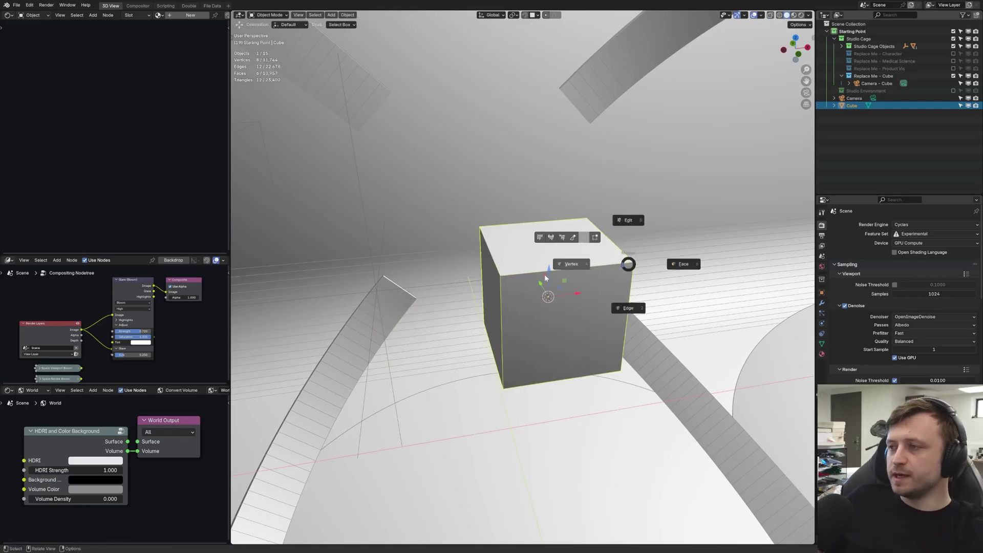
left_click(563, 249)
key("s")
key("0")
key("Return")
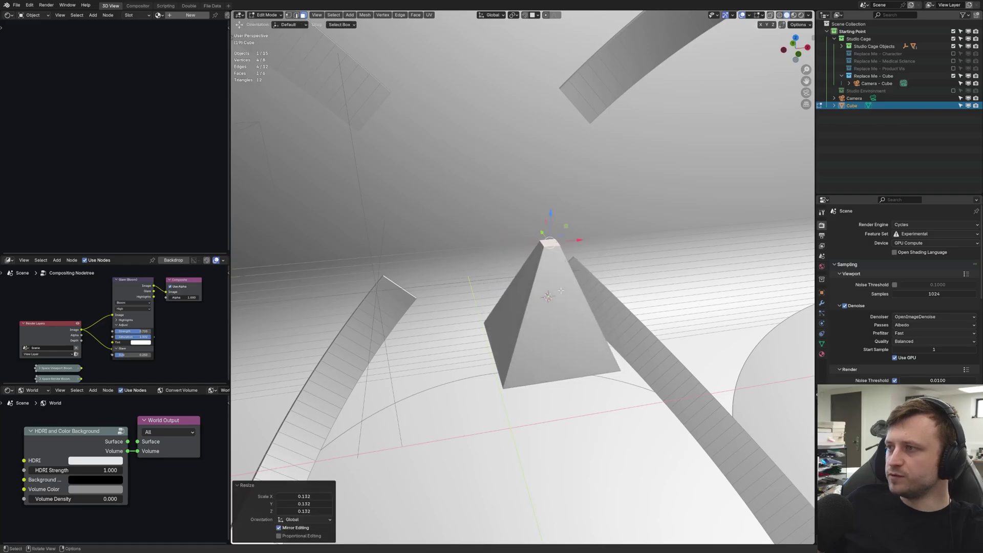
Return to Object Mode, scale the pyramid to about 0.21 and apply its scale.
key("Tab")
key("s")
left_click(542, 304)
key("ctrl+a")
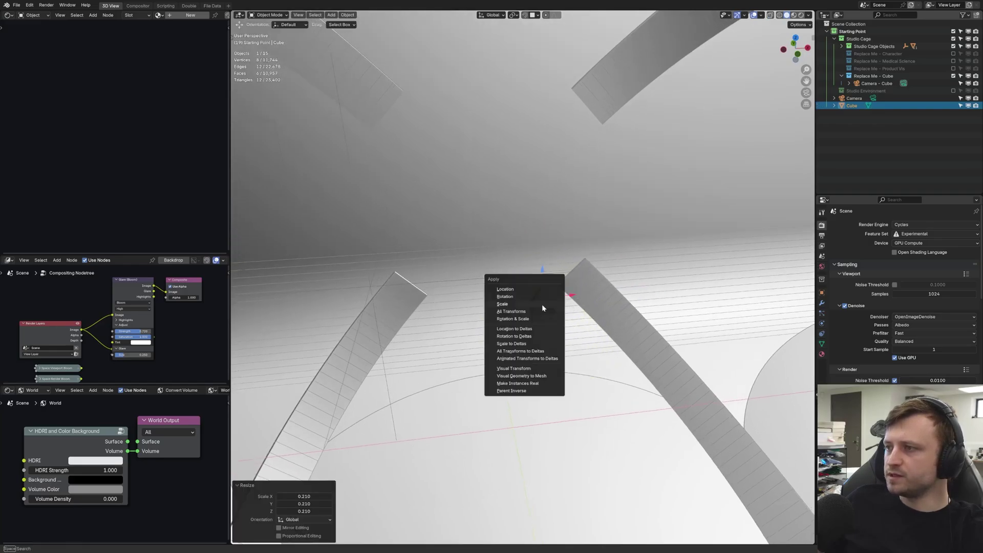
left_click(542, 304)
Move the pyramid onto the curved strip's surface near its end, snapped and rotated to align with the face.
middle_click_drag(542, 304, 514, 311)
key("g")
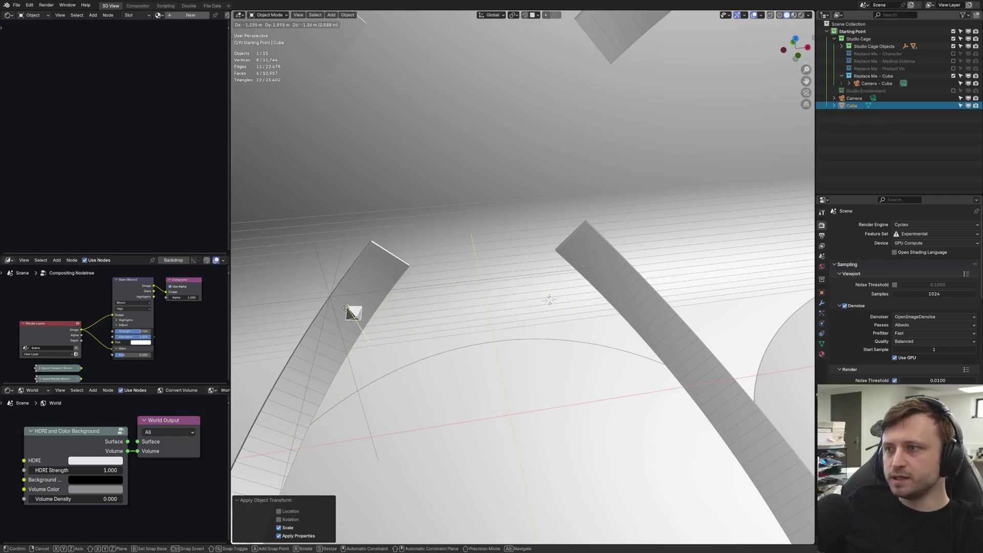
left_click(374, 267)
Duplicate the pyramid and snap the copy onto the strip's surface, further along the curve.
middle_click_drag(373, 266, 507, 241)
key("shift+d")
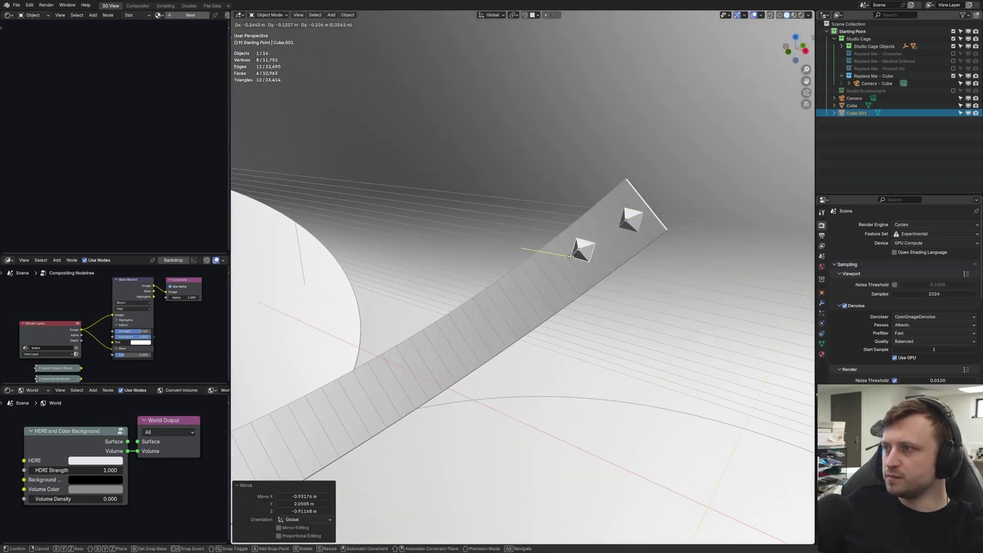
middle_click_drag(471, 311, 554, 428, "alt")
left_click(641, 380)
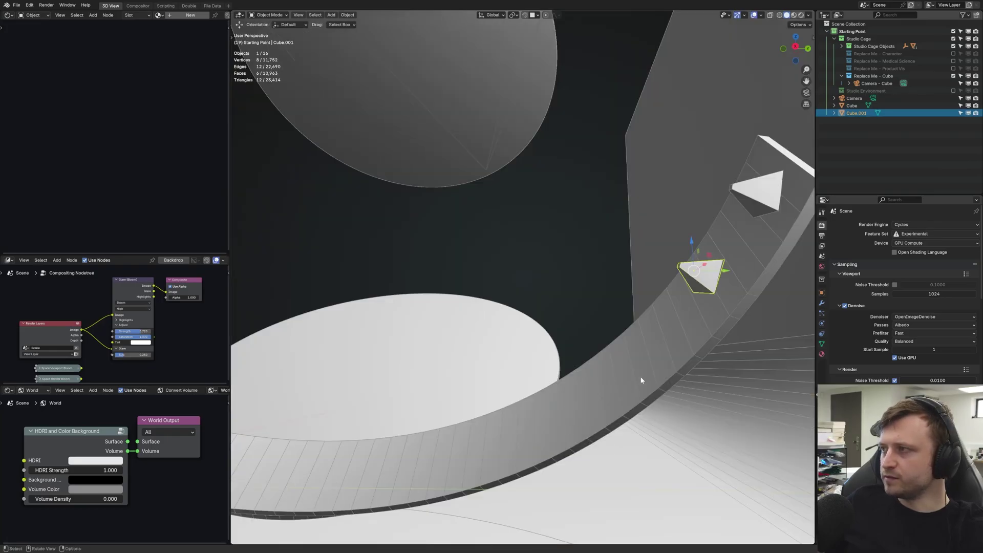
Inspect the base face of the pyramid copy in Edit Mode and return to Object Mode.
middle_click_drag(641, 380, 508, 308)
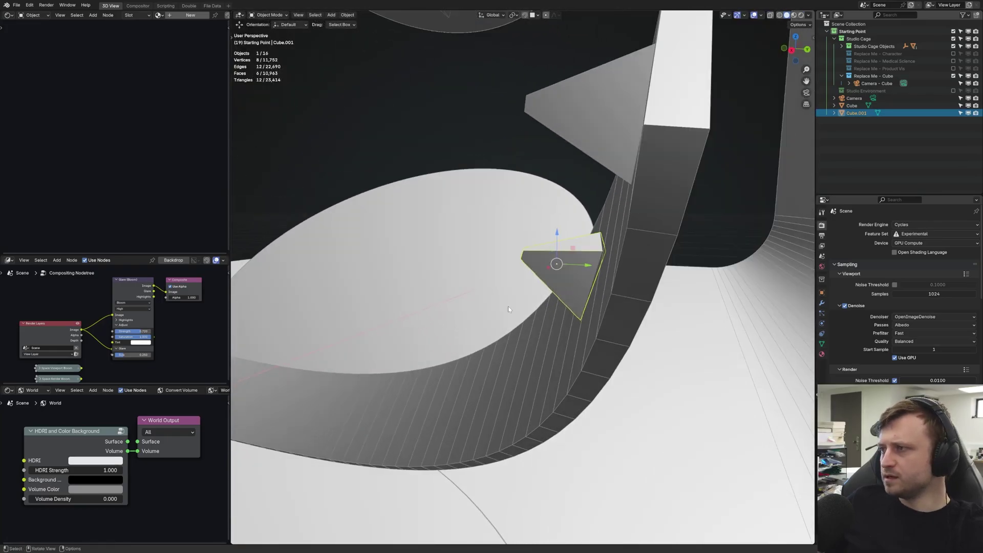
key("ctrl+Tab")
left_click(574, 290)
middle_click_drag(574, 290, 477, 290)
key("ctrl+Tab")
key("ctrl+Tab")
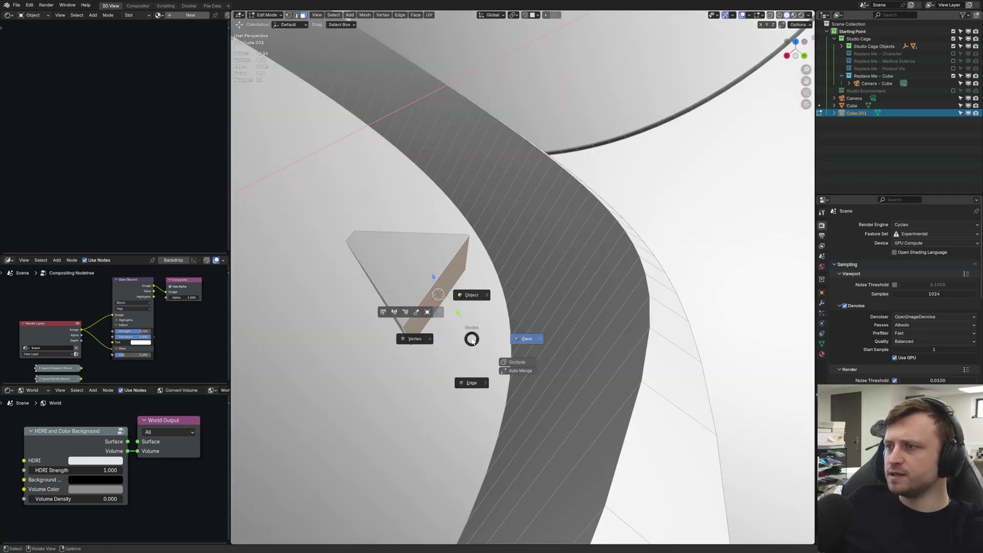
left_click(469, 293)
Set the pyramid copy's origin to its geometry.
right_click(468, 286)
mouse_move(466, 311)
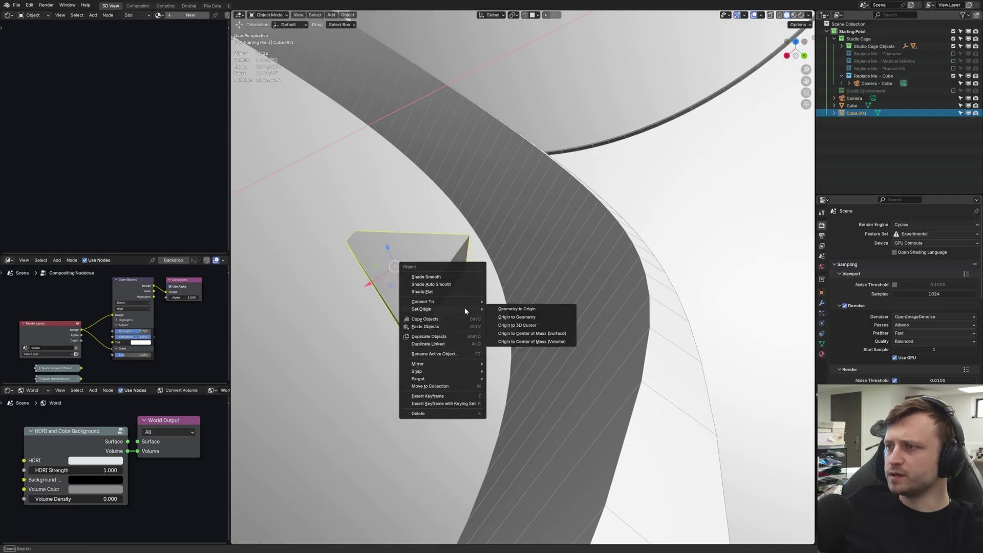
left_click(514, 326)
Re-snap the pyramid copy onto the curved strip and place a duplicate of it on the white disc's surface.
middle_click_drag(514, 328, 515, 287)
key("g")
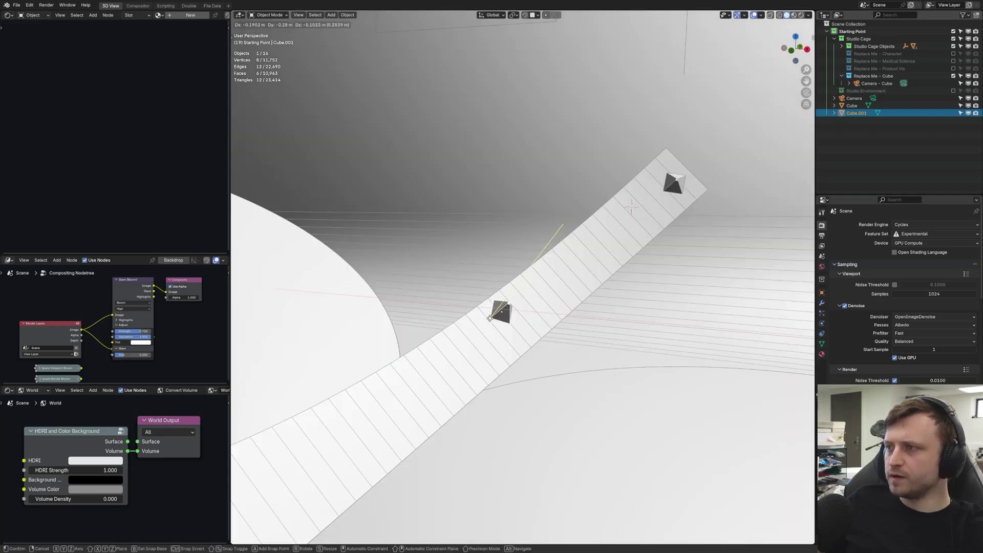
left_click(484, 337)
key("shift+d")
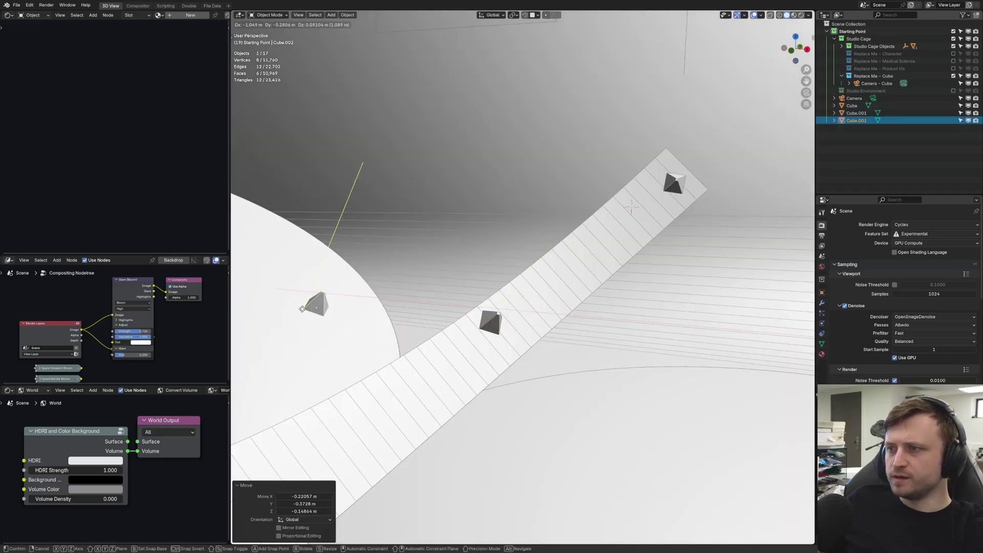
middle_click_drag(342, 311, 468, 333, "alt")
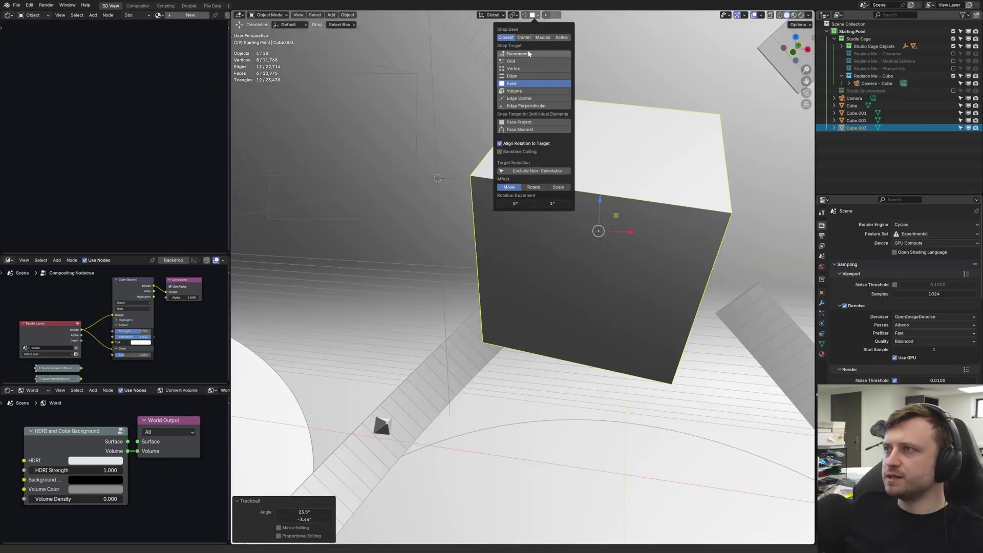
Set the snap target to Increment, then add a level 4 Subdivision modifier to the large cube and apply it.
left_click(529, 53)
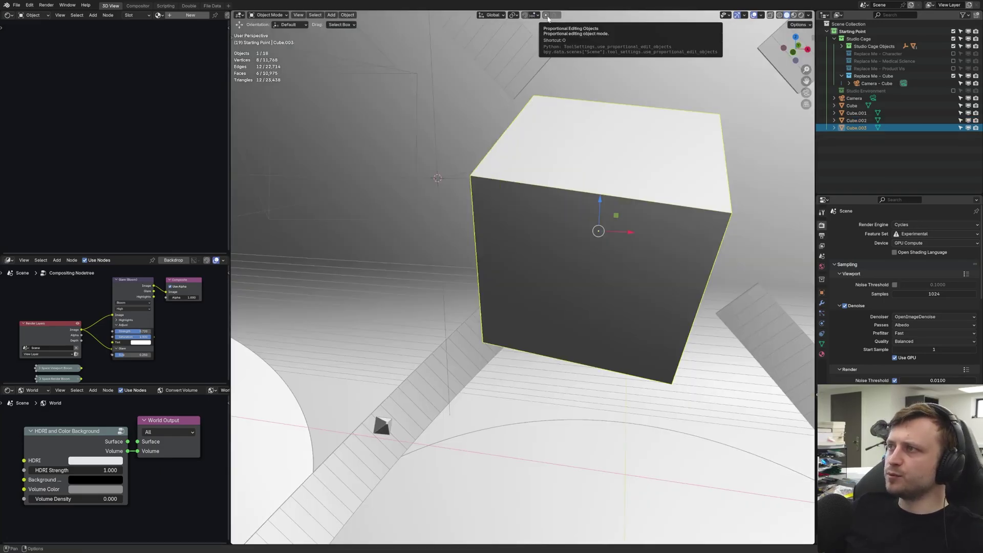
middle_click_drag(533, 113, 759, 267)
key("ctrl+4")
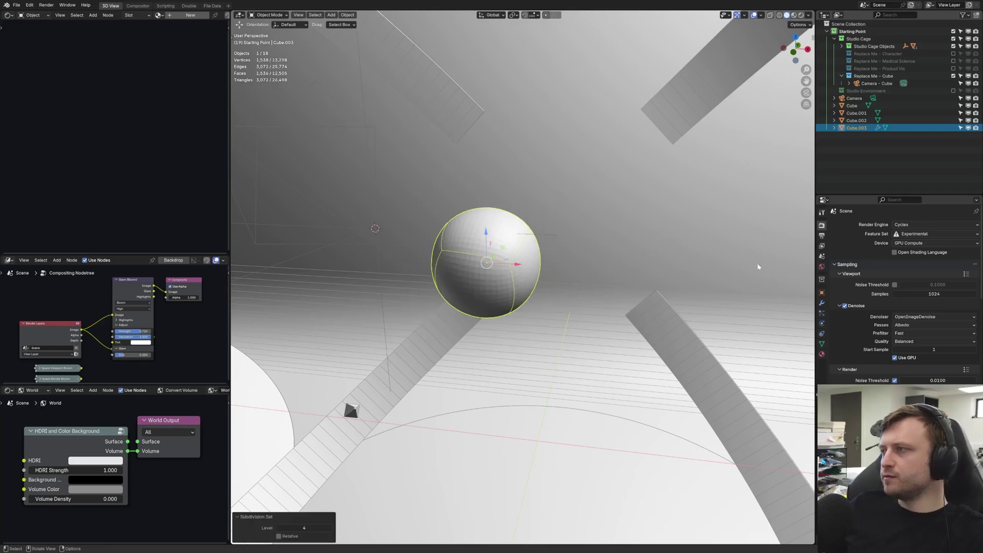
left_click(822, 303)
left_click(958, 236)
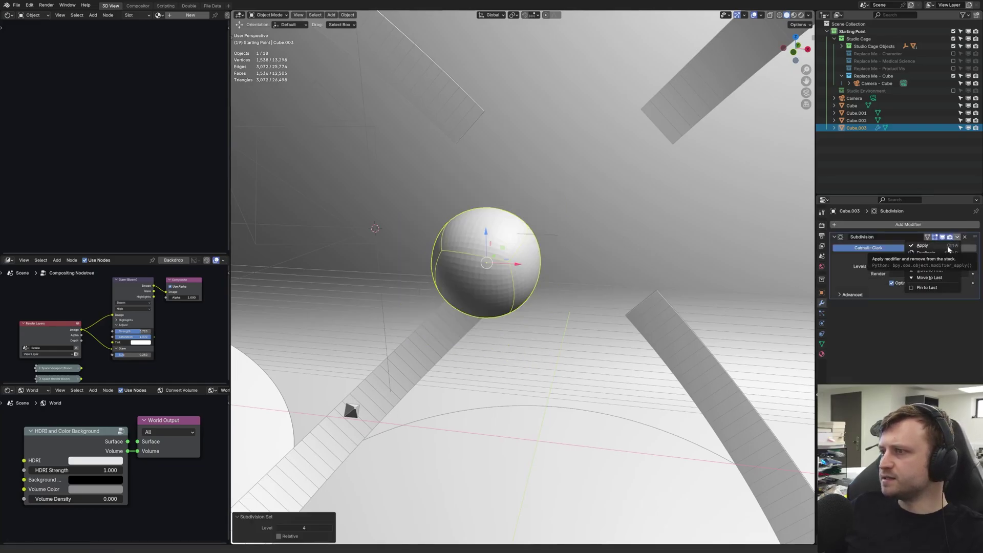
left_click(950, 246)
Enter Edit Mode on the sphere in vertex selection and select a single vertex on its surface.
middle_click_drag(491, 246, 516, 264)
middle_click_drag(659, 263, 454, 260)
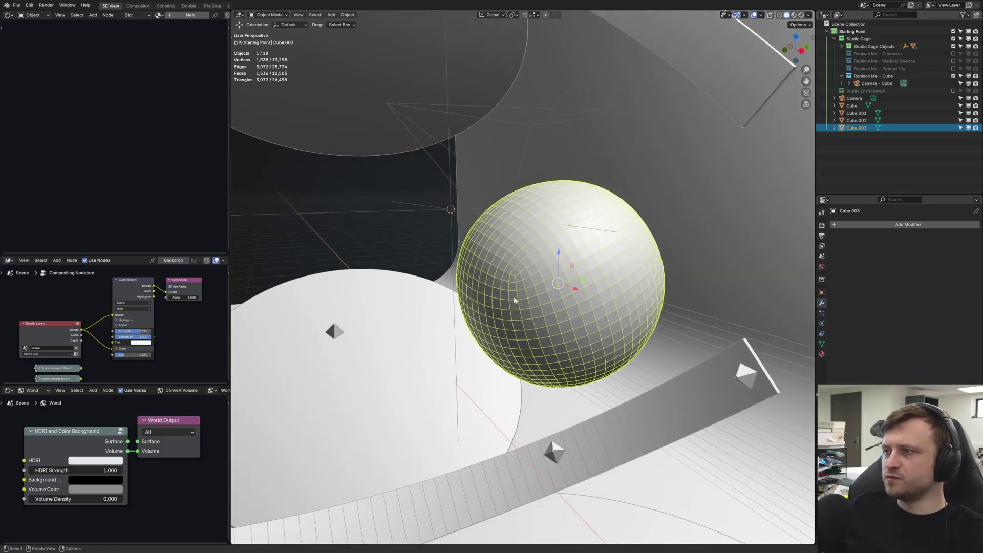
middle_click_drag(514, 300, 554, 268)
key("ctrl+Tab")
left_click(610, 267)
scroll(490, 276, "up", 3)
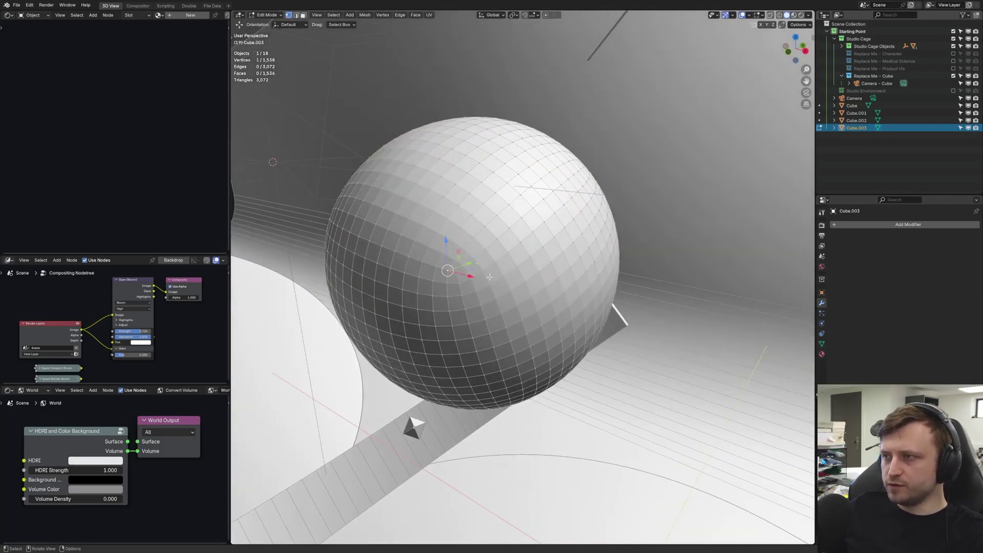
Try moving the sphere's selected vertex without proportional editing.
middle_click_drag(459, 283, 507, 279)
key("g")
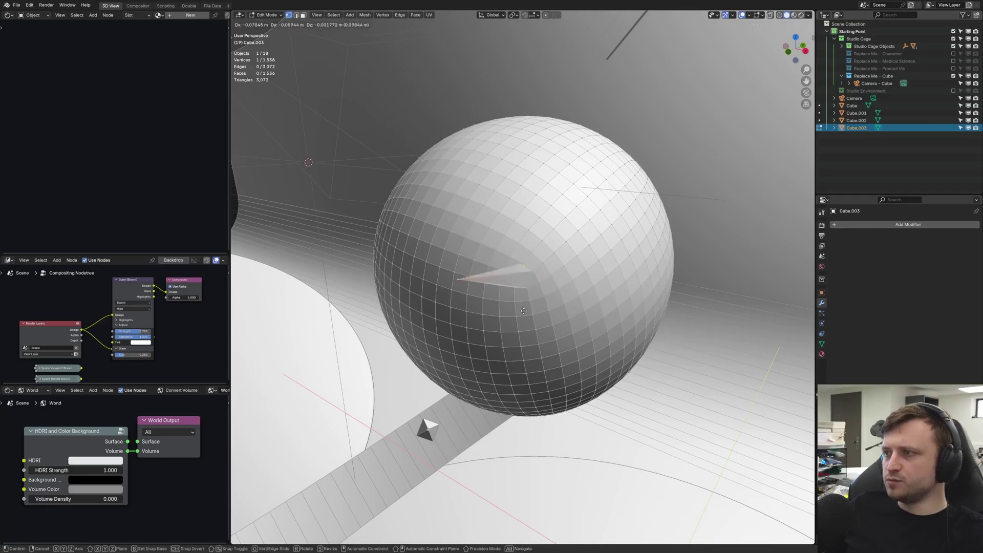
right_click(527, 275)
Enable proportional editing with the Smooth falloff and move the sphere's selected vertex with its surrounding geometry.
middle_click_drag(528, 364, 551, 316)
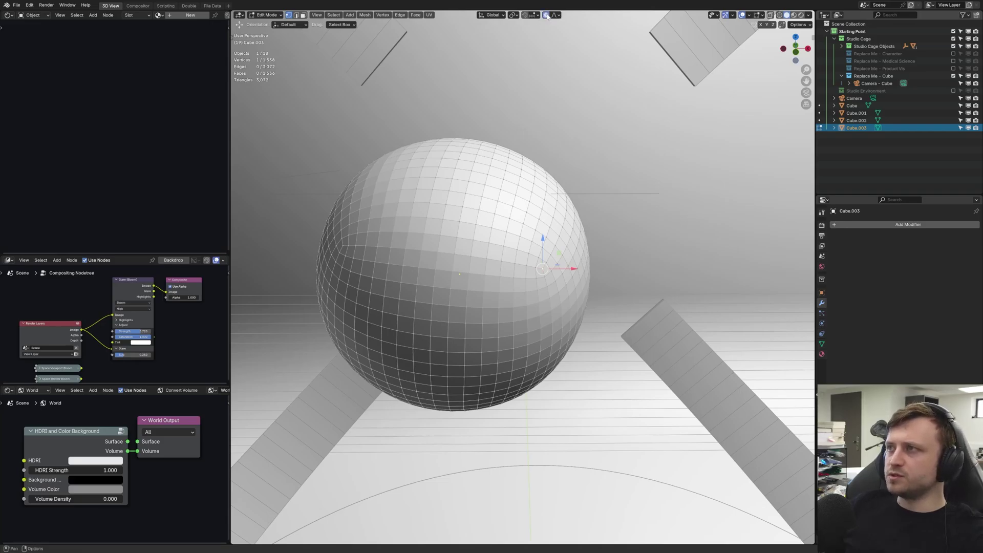
left_click(556, 16)
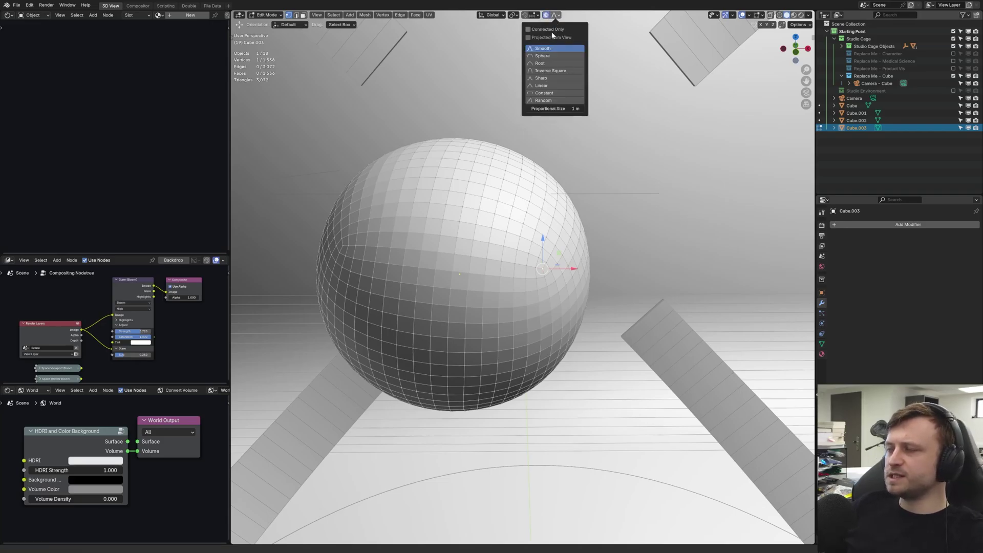
left_click(553, 48)
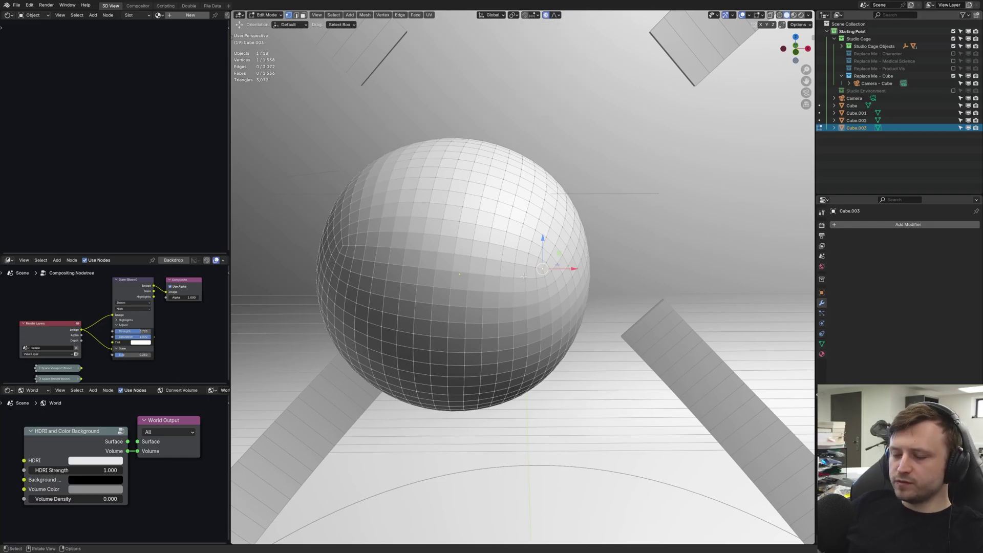
key("g")
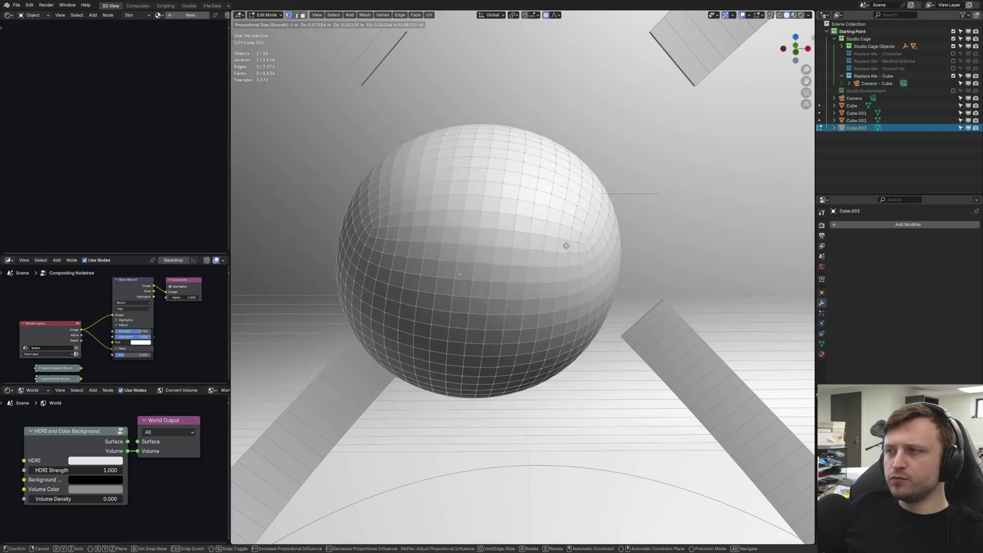
Move the sphere's selected vertex inward using Smooth proportional editing with an influence size of about 0.29 m.
scroll(538, 238, "up", 7)
scroll(544, 233, "up", 10)
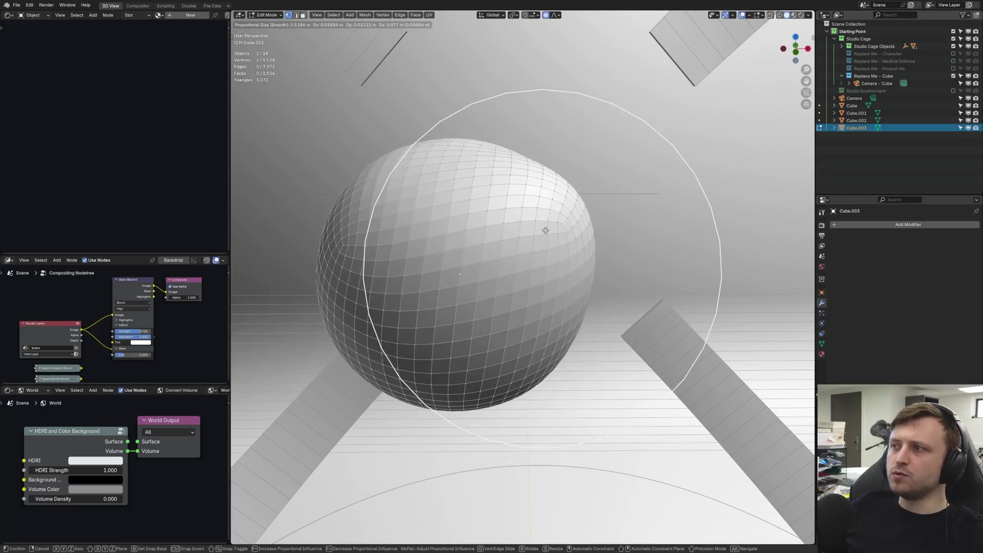
scroll(565, 233, "up", 3)
scroll(659, 172, "down", 8)
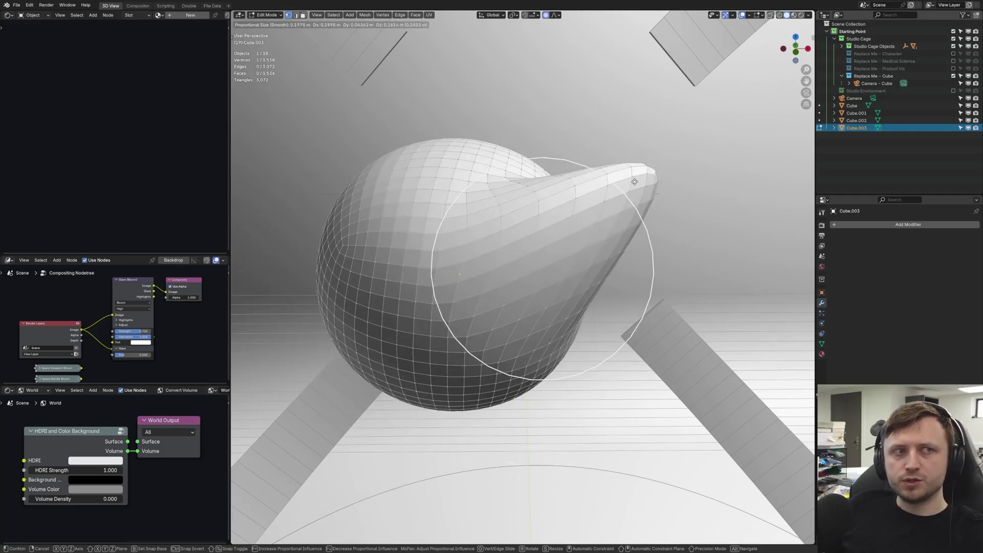
scroll(425, 267, "down", 5)
scroll(396, 257, "up", 6)
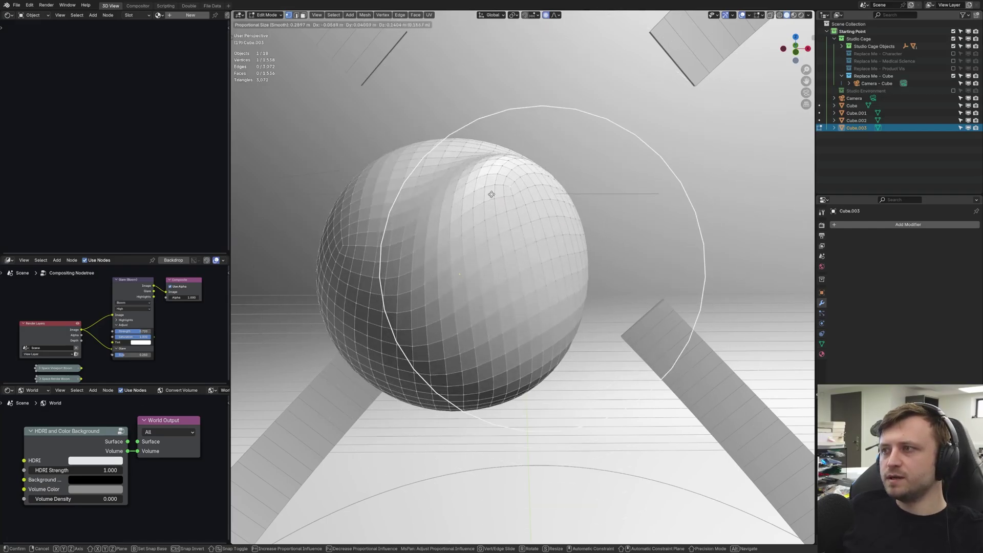
middle_click_drag(491, 195, 483, 286)
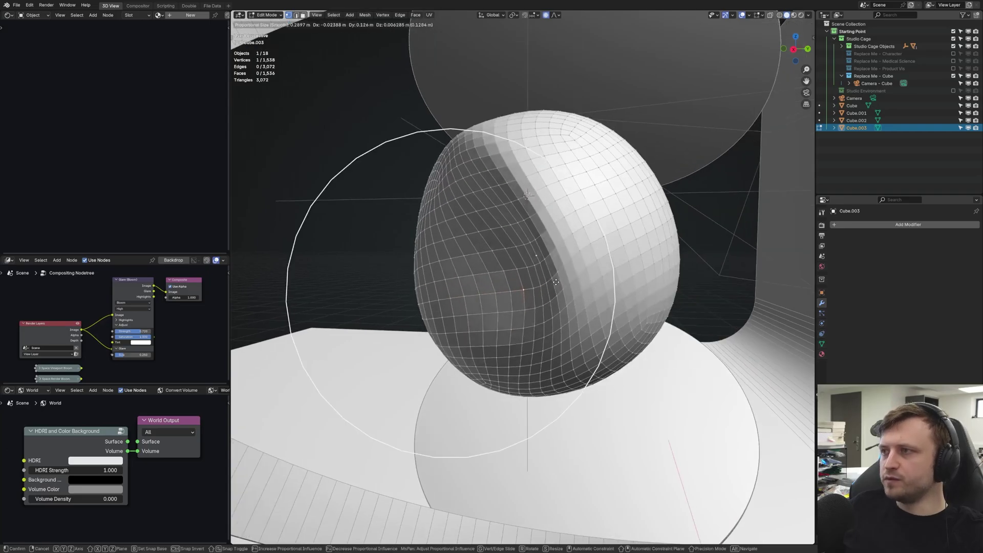
left_click(589, 280)
Push a vertex on another side of the sphere inward with Smooth falloff to form a broad dent.
middle_click_drag(589, 281, 389, 241)
left_click(340, 241)
key("g")
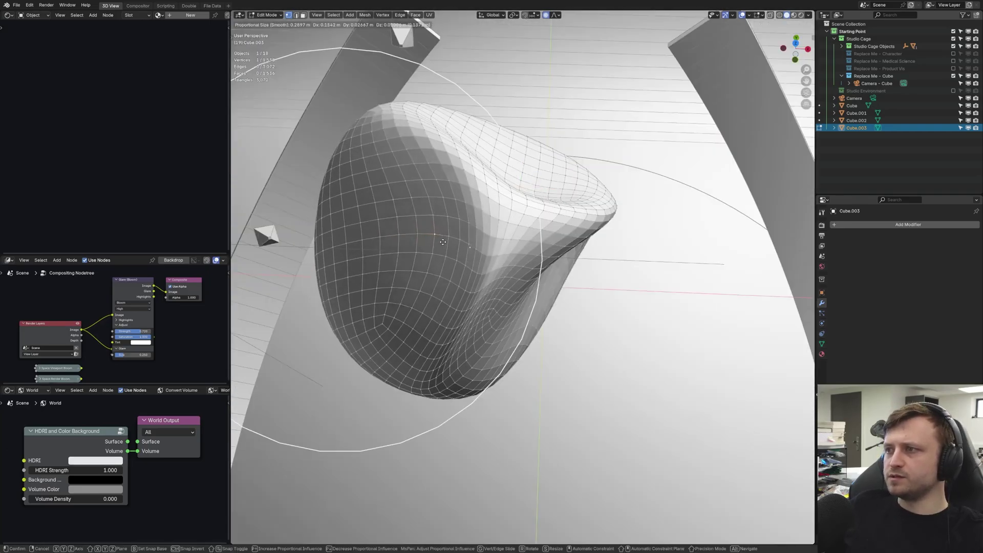
left_click(492, 296)
Move several more vertices around the mesh with the same Smooth falloff to shape it into an irregular blob.
middle_click_drag(492, 297, 534, 114)
left_click(478, 300)
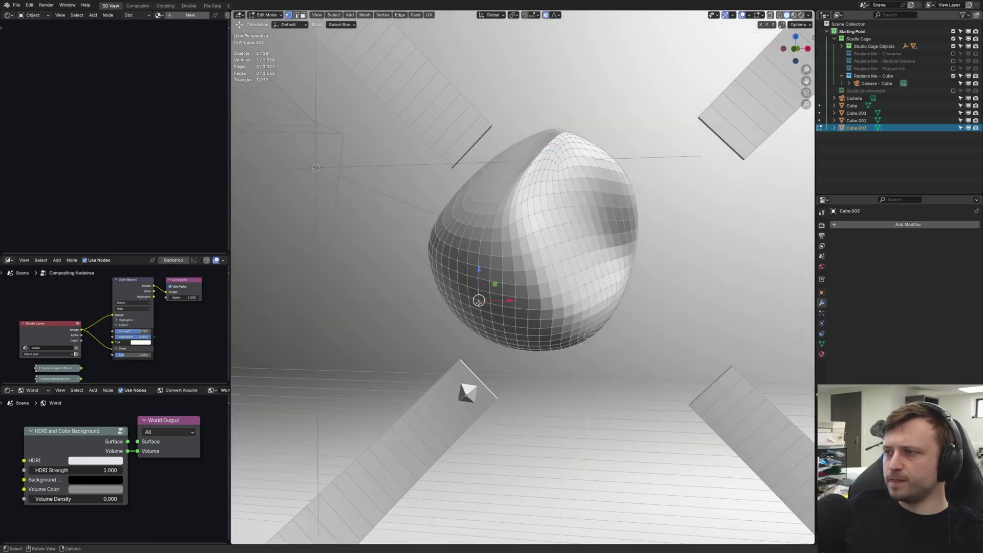
key("g")
middle_click_drag(478, 301, 573, 298)
left_click(508, 264)
key("g")
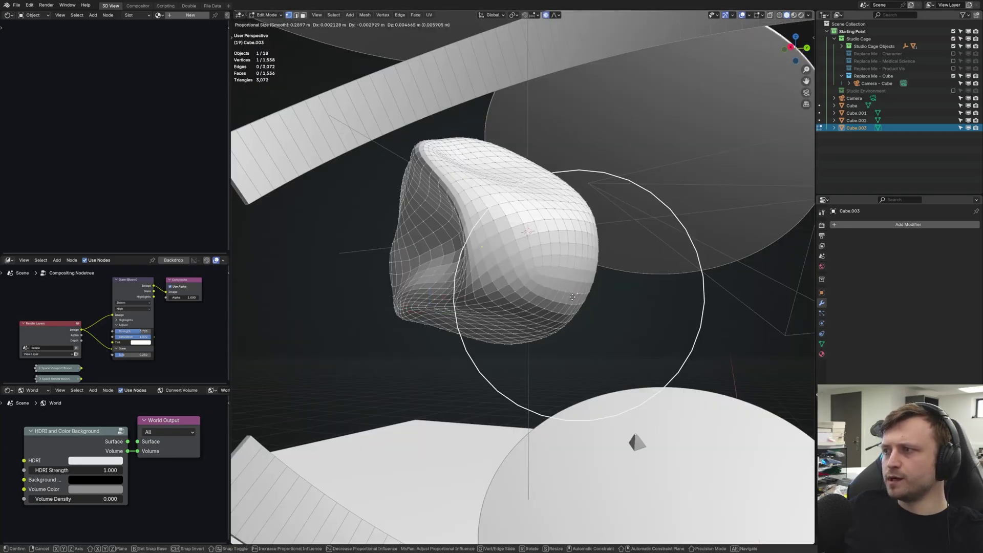
left_click(522, 254)
mouse_move(522, 255)
middle_mouse_down()
mouse_move(539, 294)
mouse_move(524, 189)
mouse_move(505, 215)
mouse_move(427, 227)
mouse_move(531, 240)
mouse_move(550, 102)
mouse_move(530, 240)
middle_mouse_up()
key("g")
left_click(531, 210)
Try moving a vertex with the Sharp falloff and a smaller influence size of about 0.2 m.
left_click(557, 15)
left_click(542, 78)
key("g")
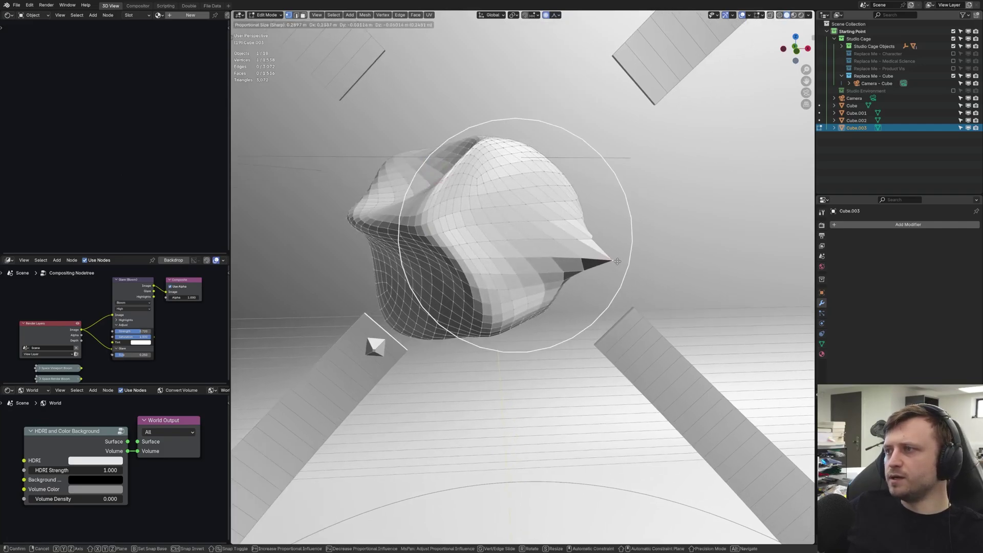
scroll(637, 259, "up", 3)
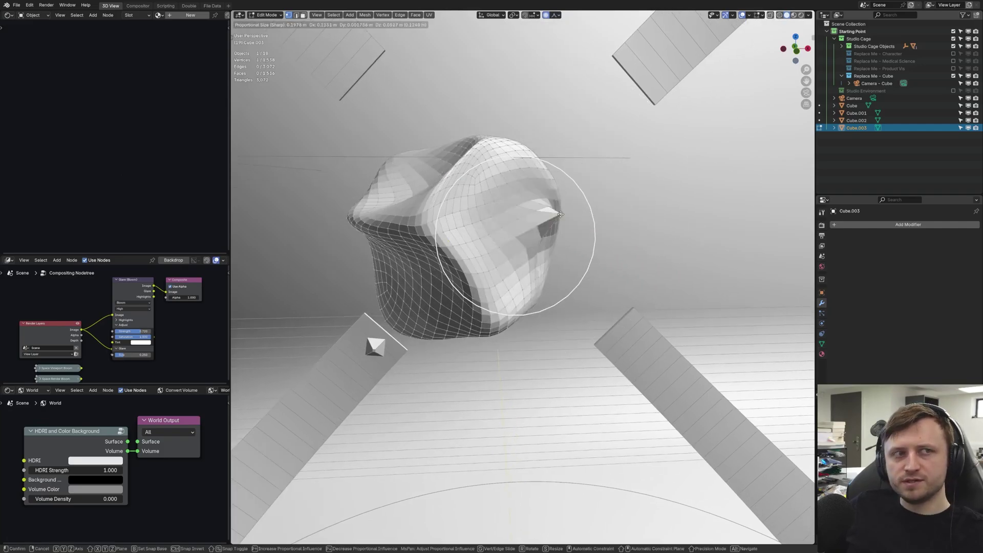
key("Escape")
Try moving the selected vertex with the Constant falloff while varying the influence size.
left_click(556, 14)
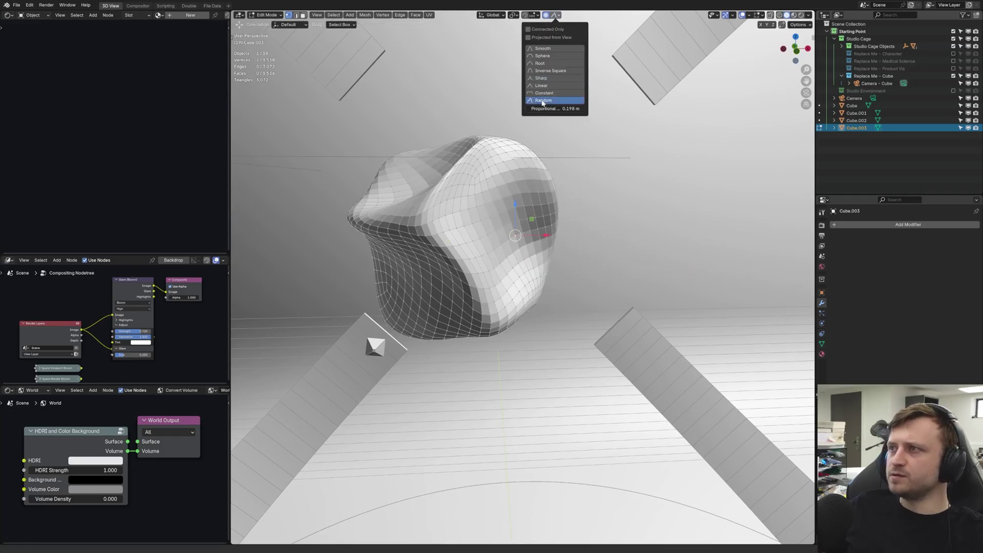
left_click(545, 96)
key("g")
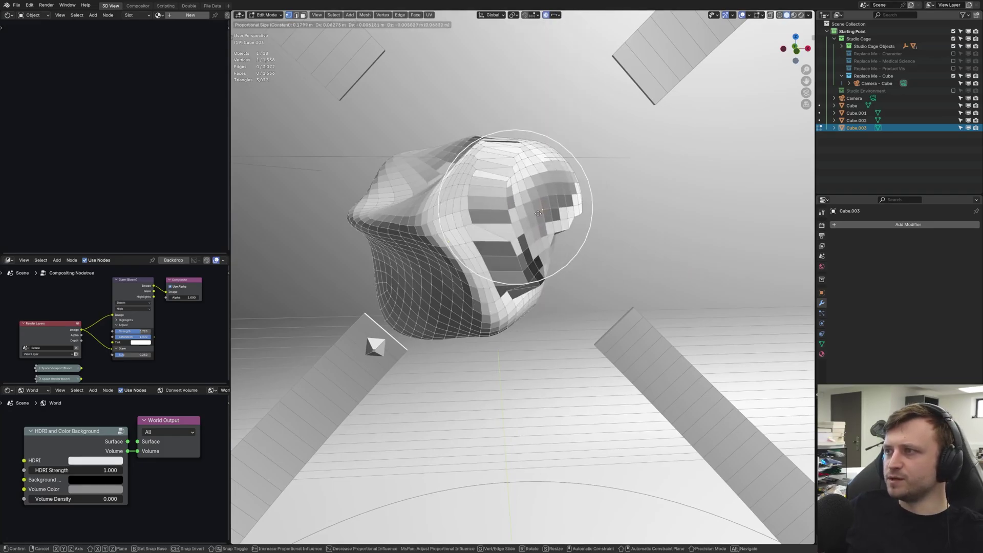
scroll(537, 211, "down", 2)
scroll(535, 209, "up", 3)
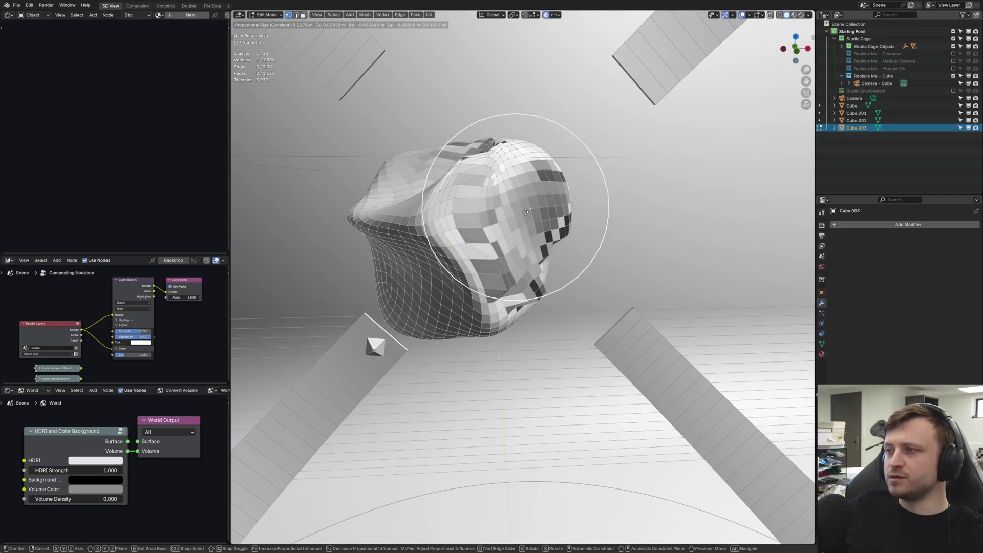
Try the same vertex move with the Random falloff and a larger influence size.
key("shift+o")
scroll(579, 222, "down", 3)
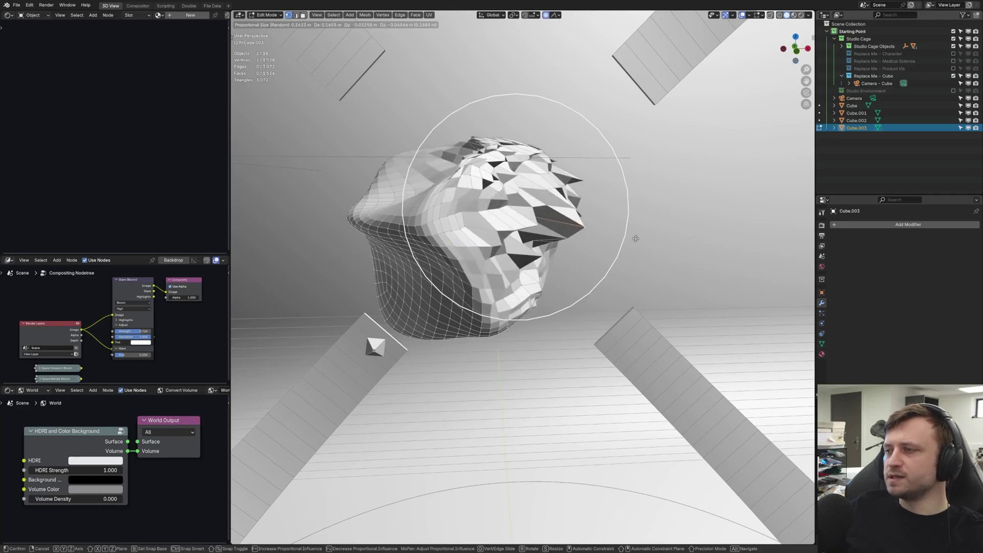
key("Escape")
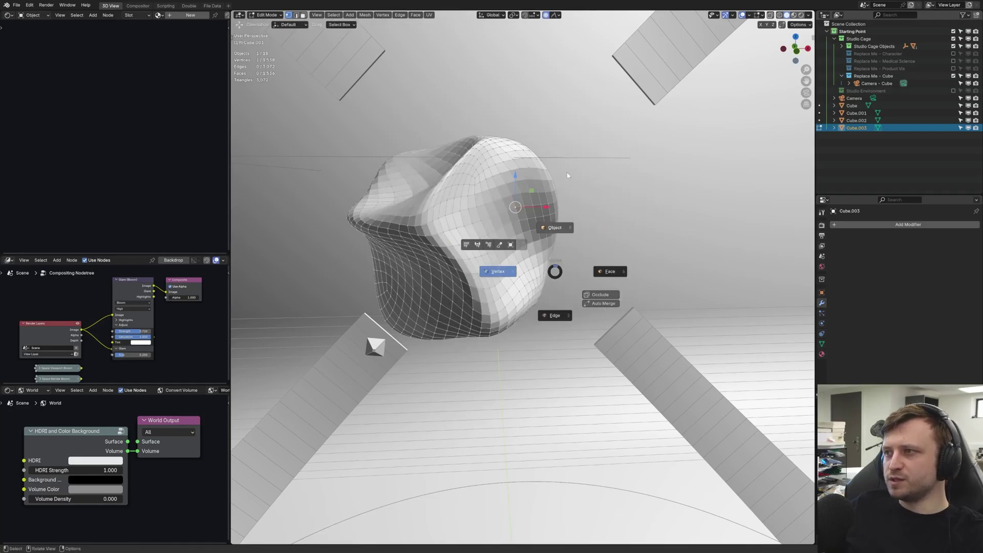
Add a level 3 Subdivision Surface to the blob in Object Mode, apply it, and return to Edit Mode.
left_click(567, 175)
key("ctrl+3")
key("ctrl+a")
middle_click_drag(559, 232, 537, 231)
left_click(548, 193)
Try moving a vertex of the dense mesh with Random falloff at different influence sizes.
left_click(519, 236)
key("g")
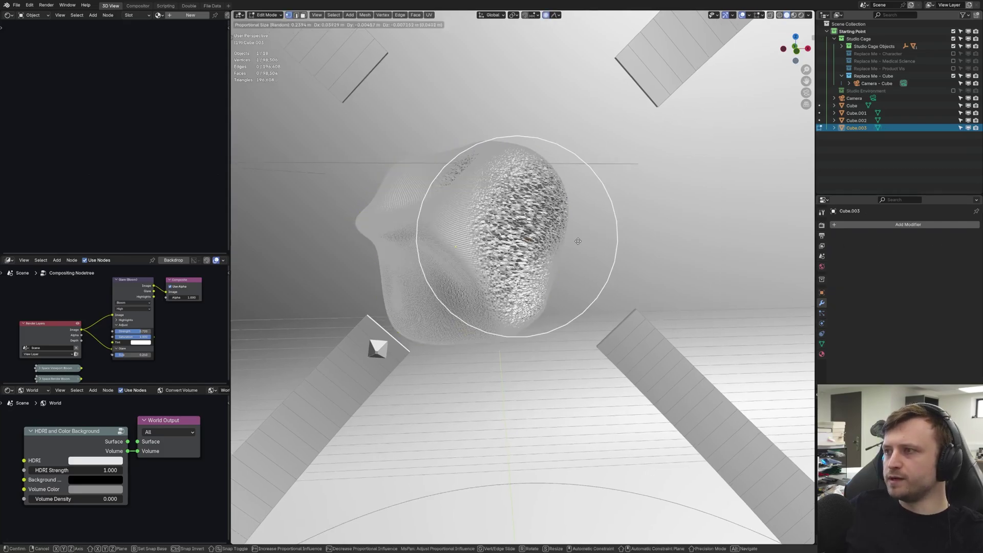
scroll(599, 240, "up", 3)
scroll(598, 240, "down", 2)
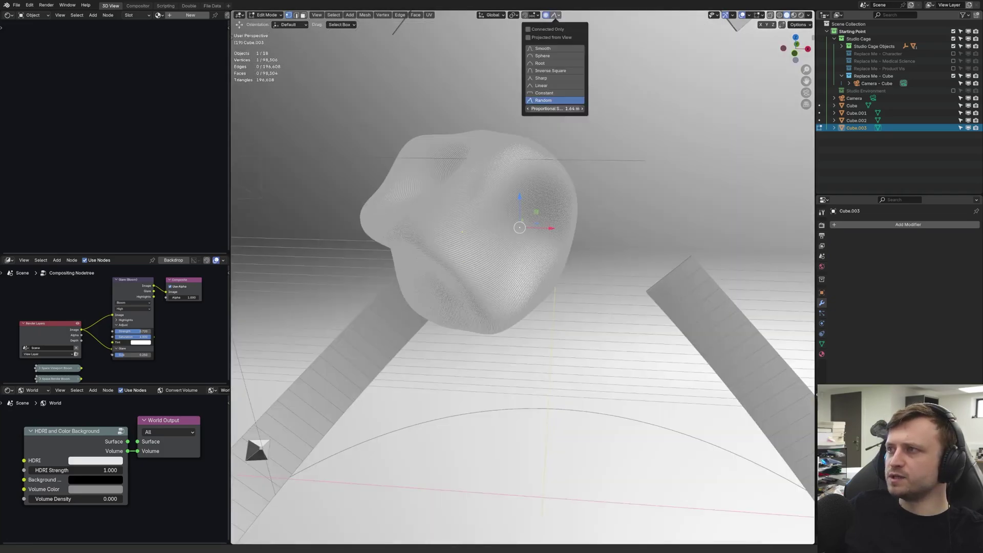
key("g")
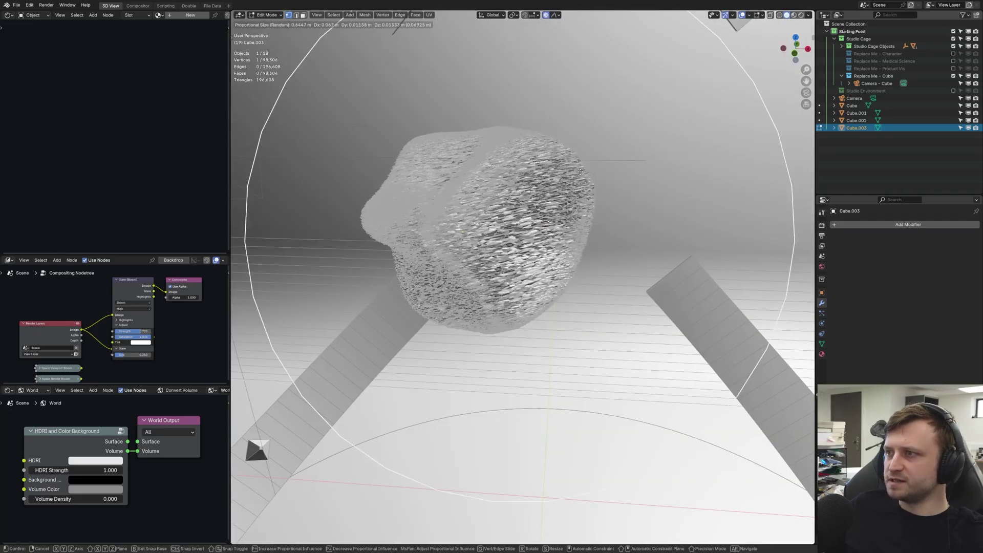
scroll(581, 172, "up", 5)
key("Escape")
Set the proportional falloff to Smooth and pull the selected vertex outward with about 0.25 m influence.
left_click(555, 14)
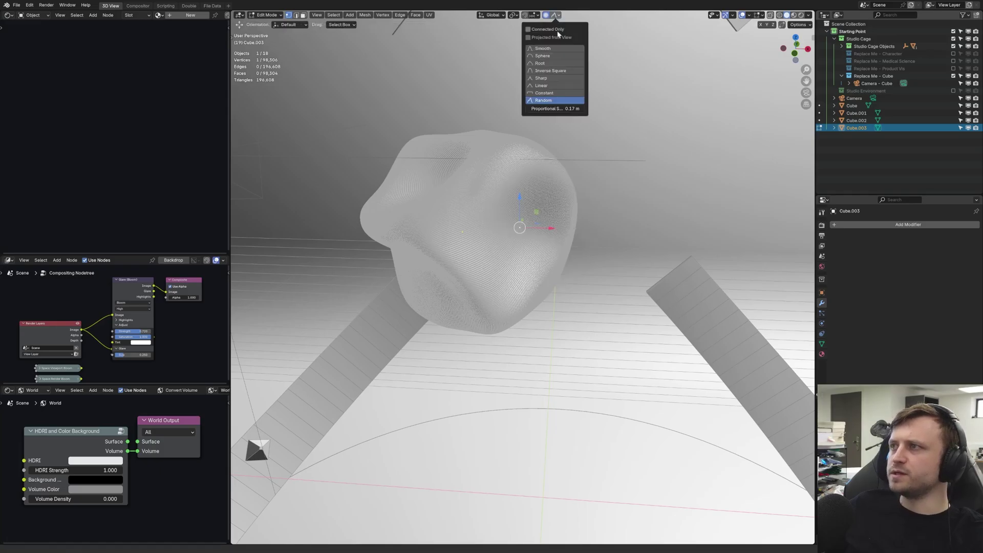
left_click(542, 48)
key("g")
scroll(674, 244, "down", 5)
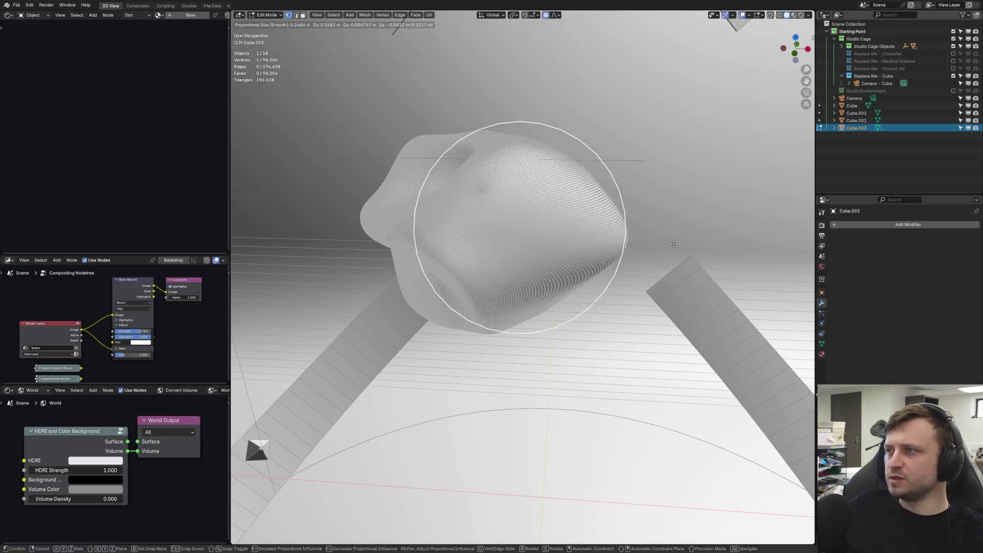
left_click(674, 244)
Return to Object Mode and show the deselected blob in Rendered shading through the camera.
mouse_move(674, 244)
middle_mouse_down()
mouse_move(660, 308)
mouse_move(666, 246)
middle_mouse_up()
key("Tab")
key("z")
key("alt+a")
key("KP_0")
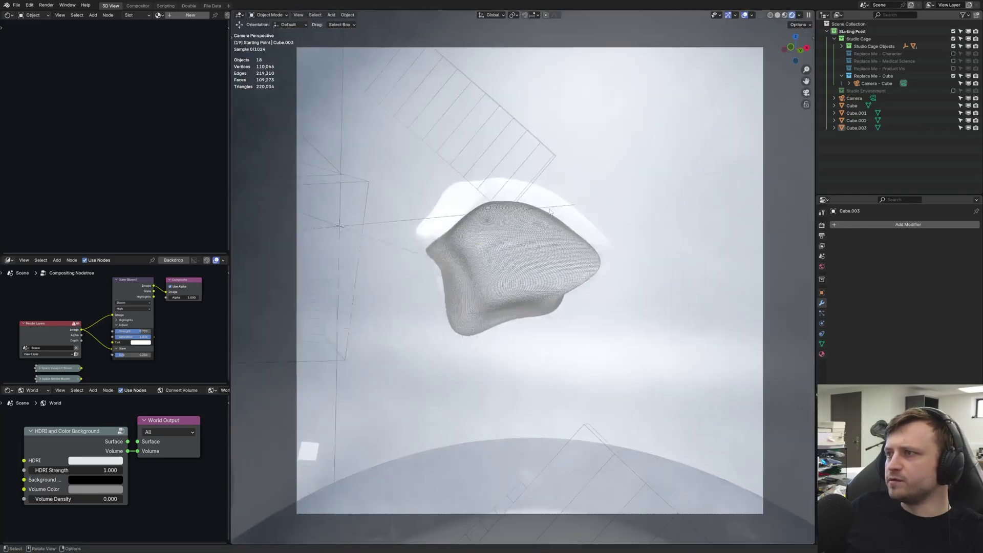
Assign the existing _PBR material to the blob Cube.003.
left_click(532, 231)
left_click(822, 354)
left_click(854, 278)
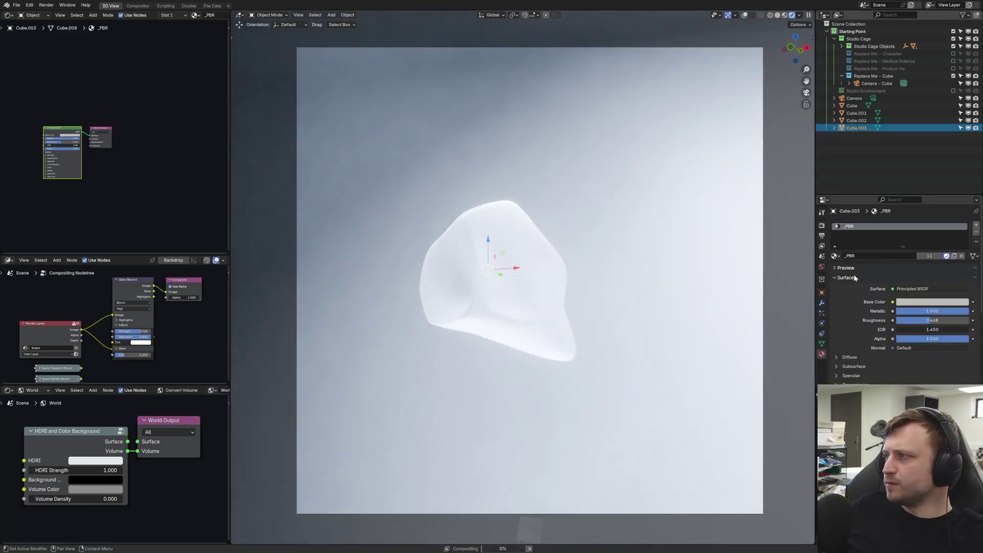
Scale the blob and rotate it freely with trackball rotation within the camera frame.
key("s")
left_click(638, 376)
key("r")
key("r")
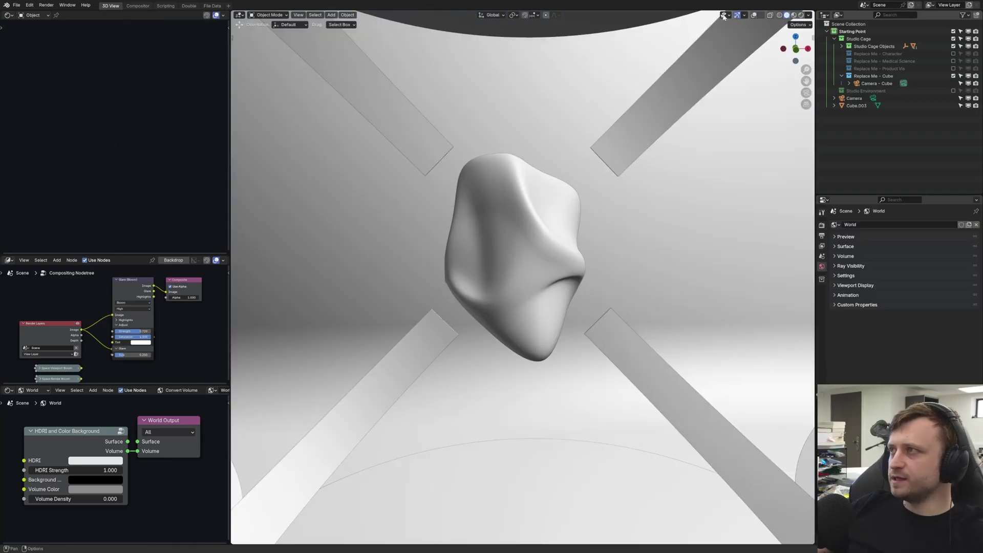
Select Cube.003 in the Outliner and examine the available restriction toggles.
left_click(728, 15)
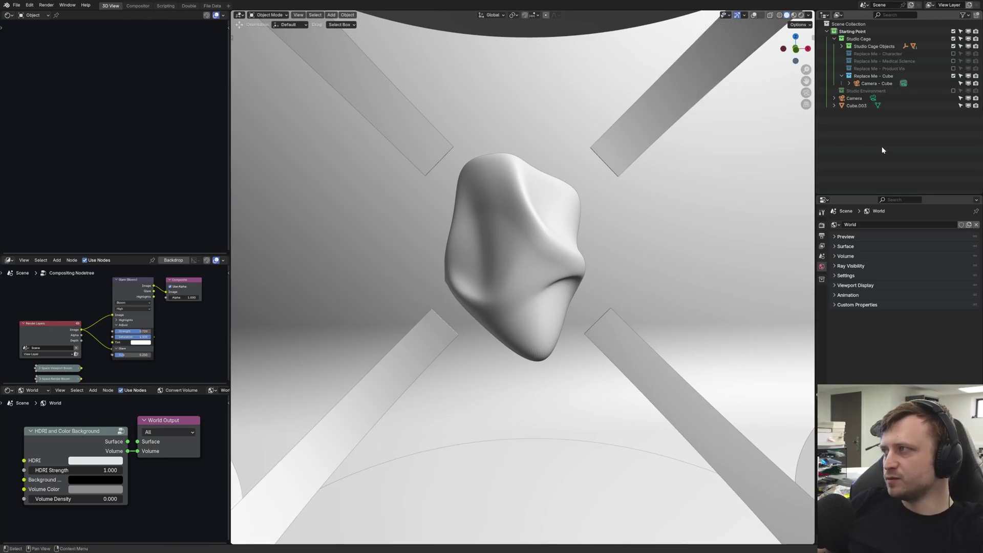
left_click(856, 105)
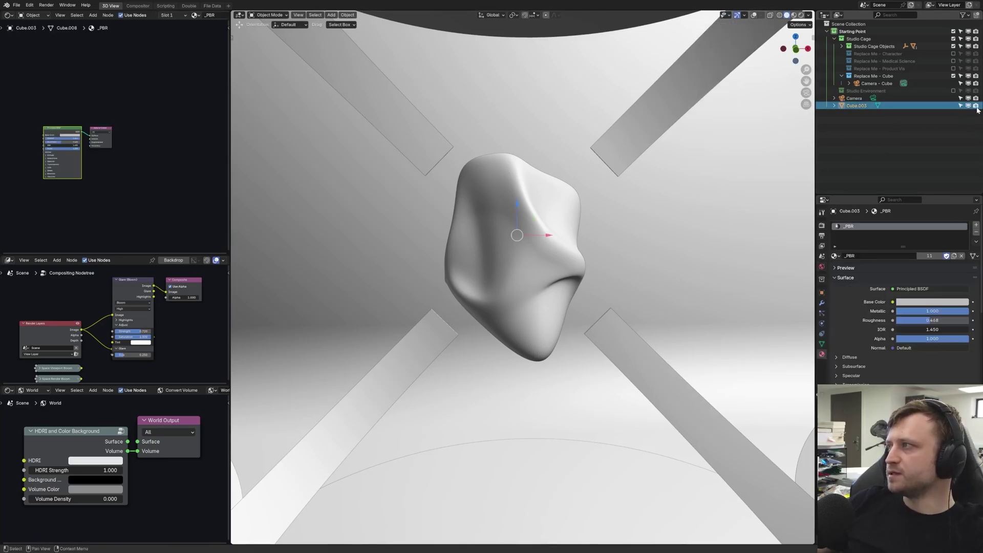
left_click(967, 16)
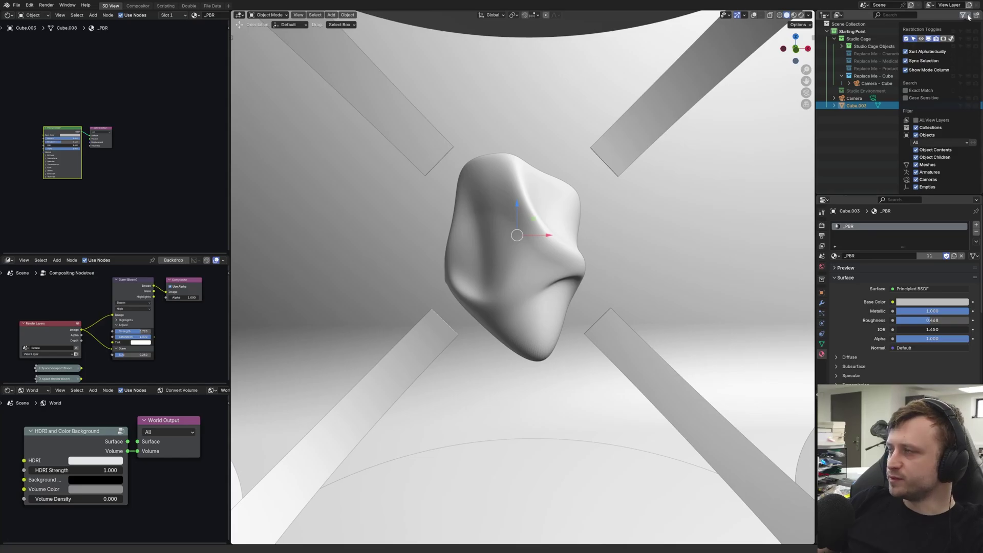
Make mesh objects unselectable in the viewport, turn overlays on, and test picking the blob and nearby objects.
left_click(730, 15)
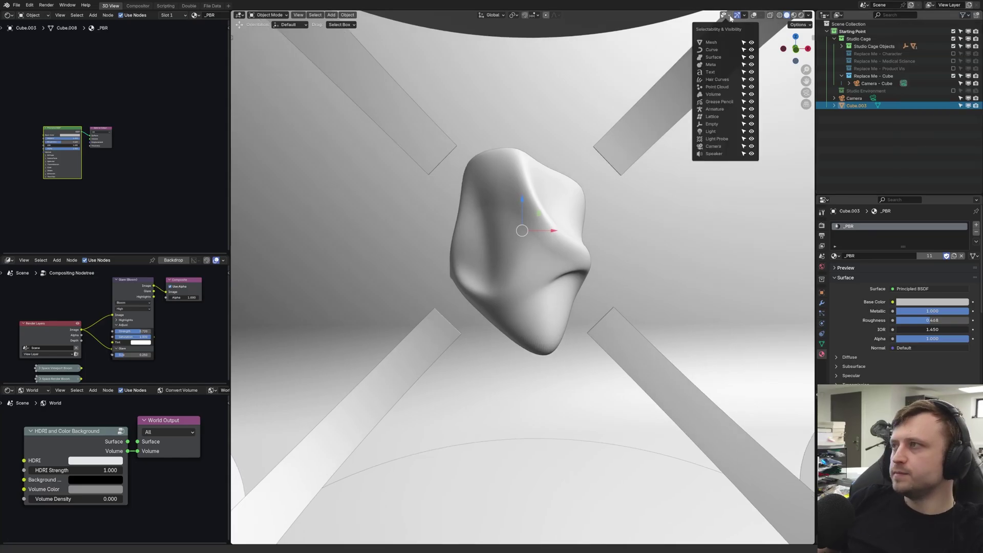
left_click(744, 43)
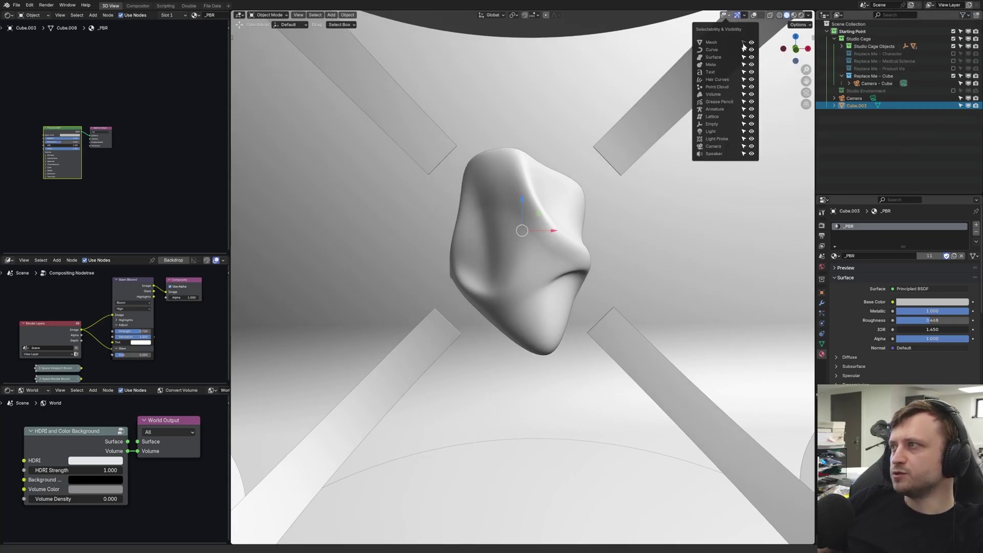
left_click(515, 227)
key("shift+alt+z")
middle_click_drag(514, 228, 520, 275)
left_click(486, 266)
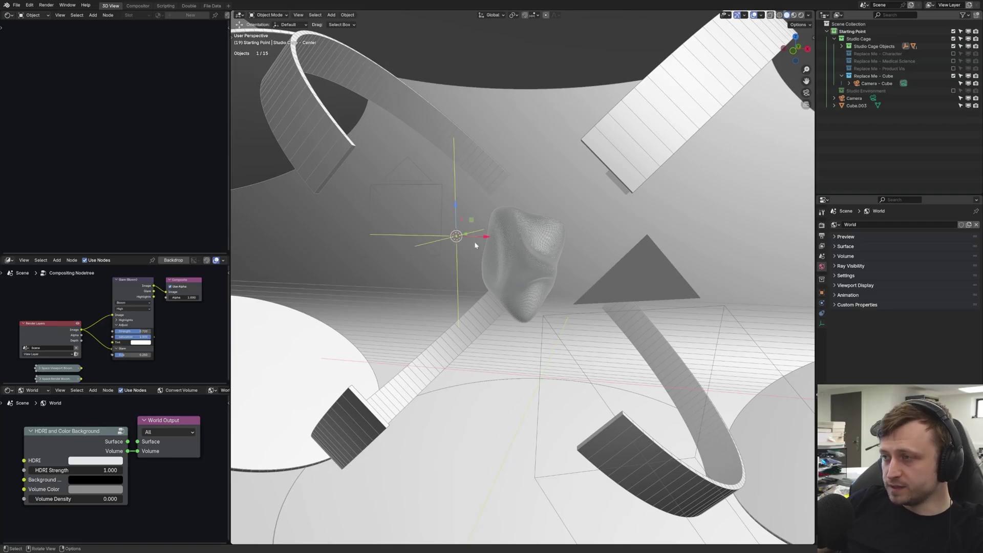
left_click(512, 260)
middle_click_drag(512, 260, 533, 250)
scroll(681, 184, "up", 3)
Make mesh objects selectable again and toggle their viewport visibility off and back on.
left_click(726, 15)
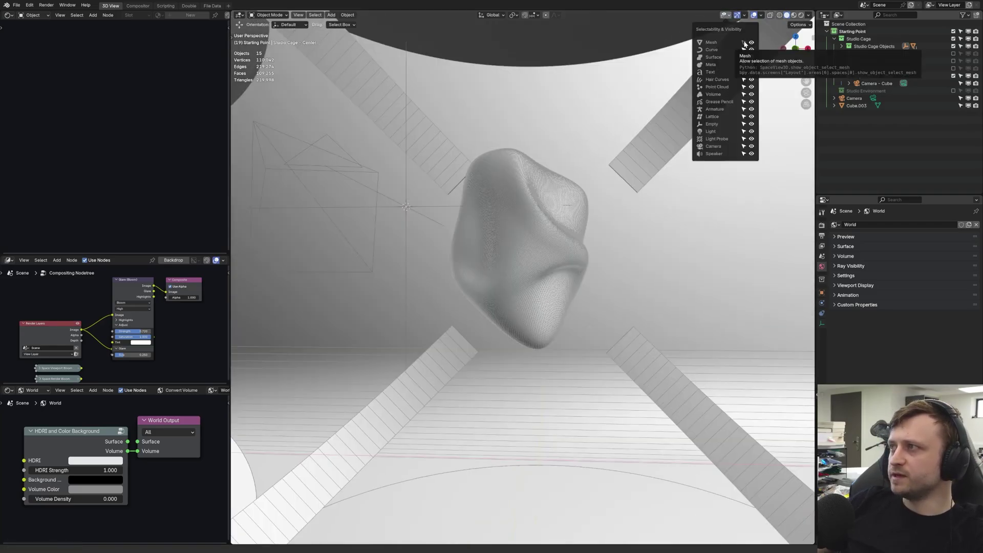
left_click(744, 43)
left_click(751, 43)
left_click(752, 43)
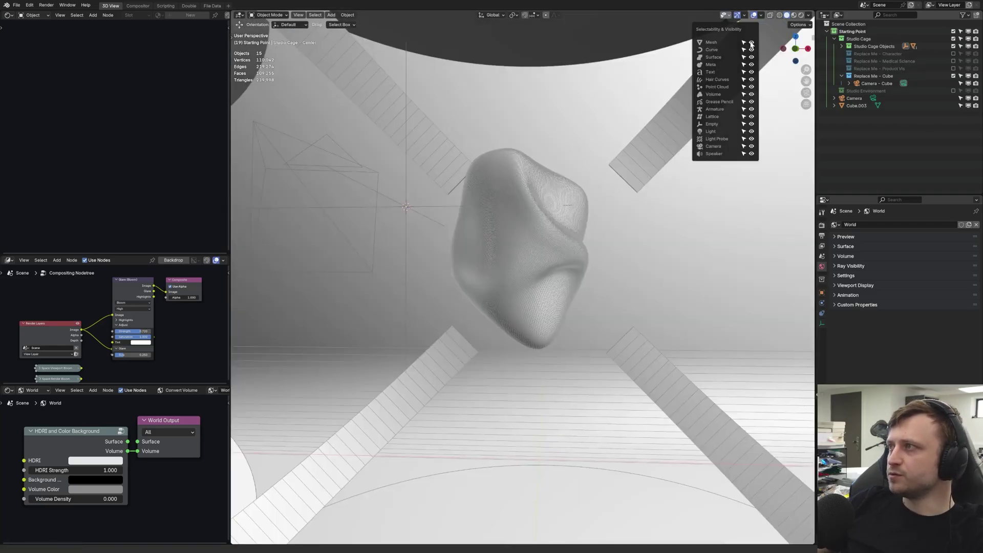
left_click(752, 43)
left_click(751, 43)
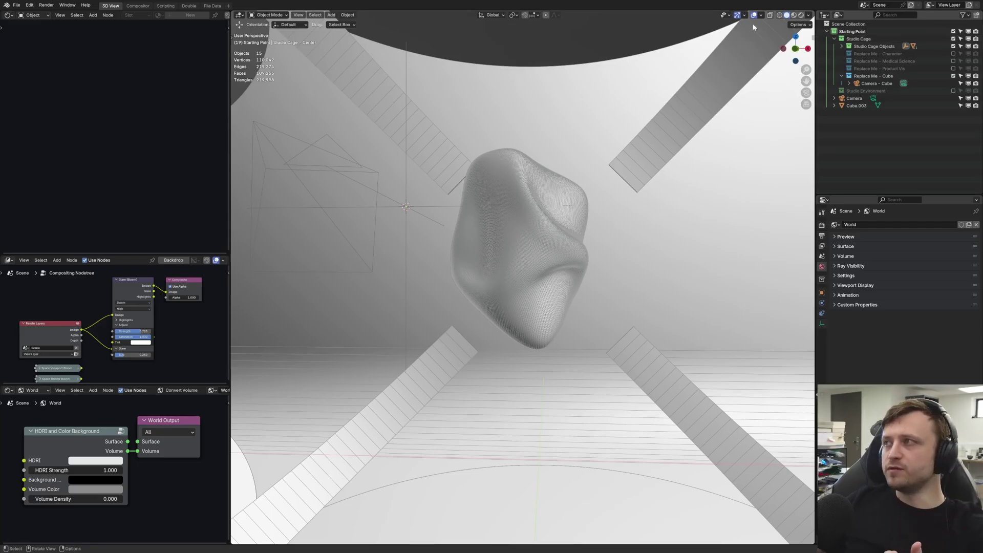
Try hiding a range of object types from Mesh downward, and restore their visibility.
left_click(726, 15)
left_click(751, 43)
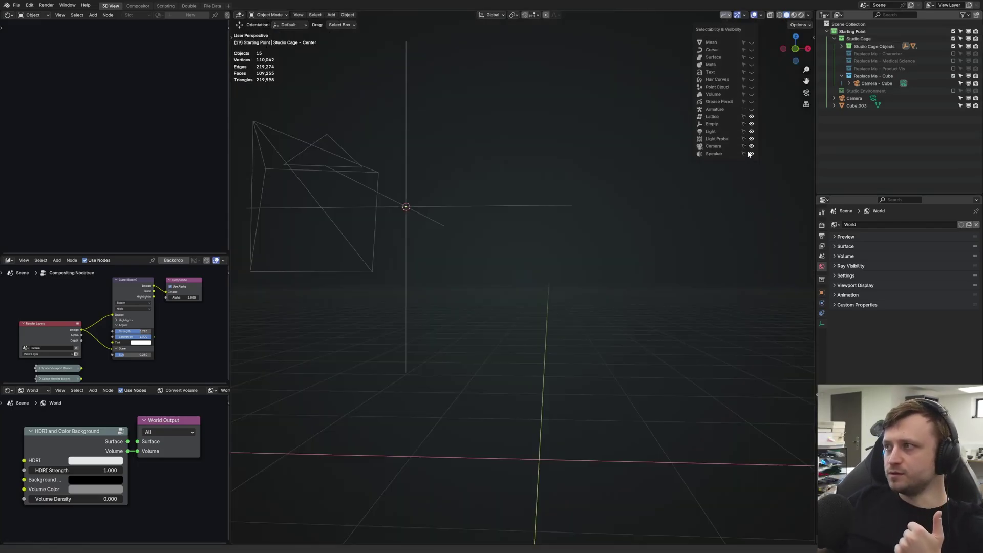
left_click_drag(744, 116, 744, 153)
left_click(751, 43)
left_click_drag(744, 116, 744, 154)
left_click(752, 43)
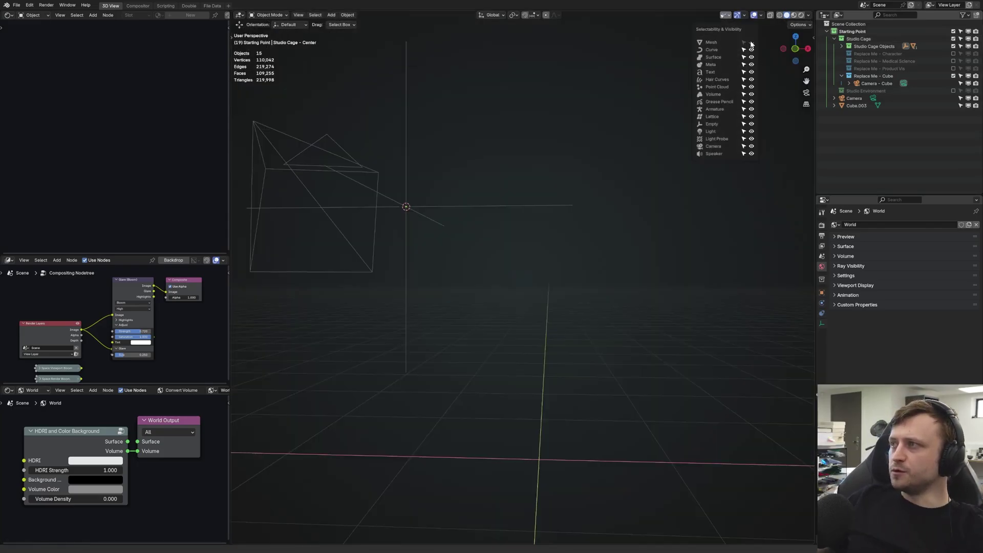
left_click(752, 43)
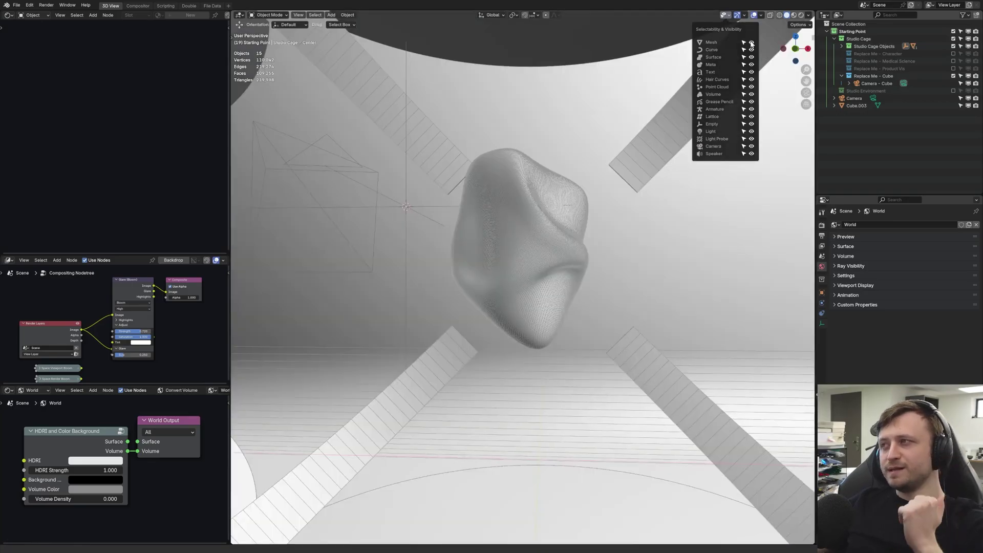
Hide every object type from Mesh through Speaker in the viewport.
left_click(751, 43)
left_click_drag(751, 43, 752, 154)
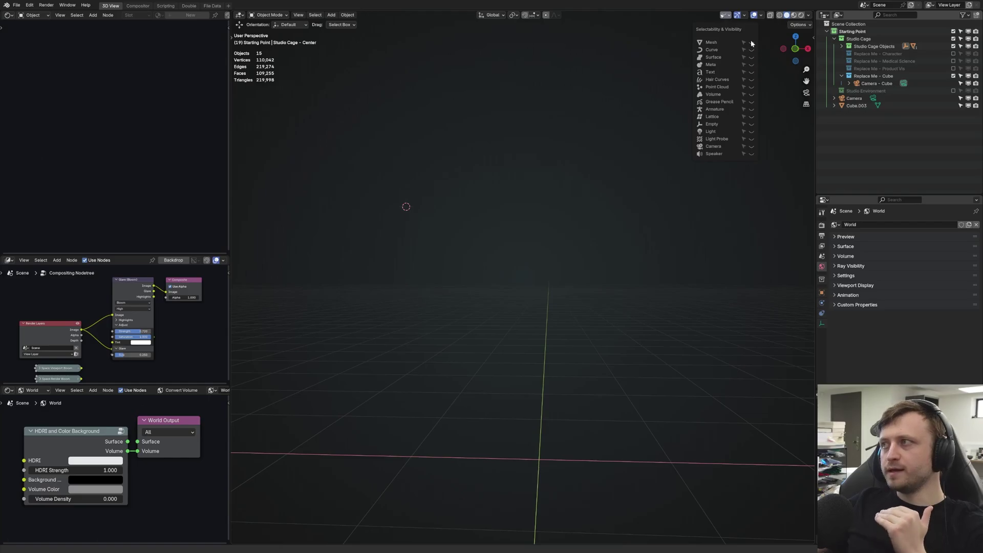
Make every object type from Mesh through Speaker visible again in the viewport.
left_click_drag(751, 41, 751, 154)
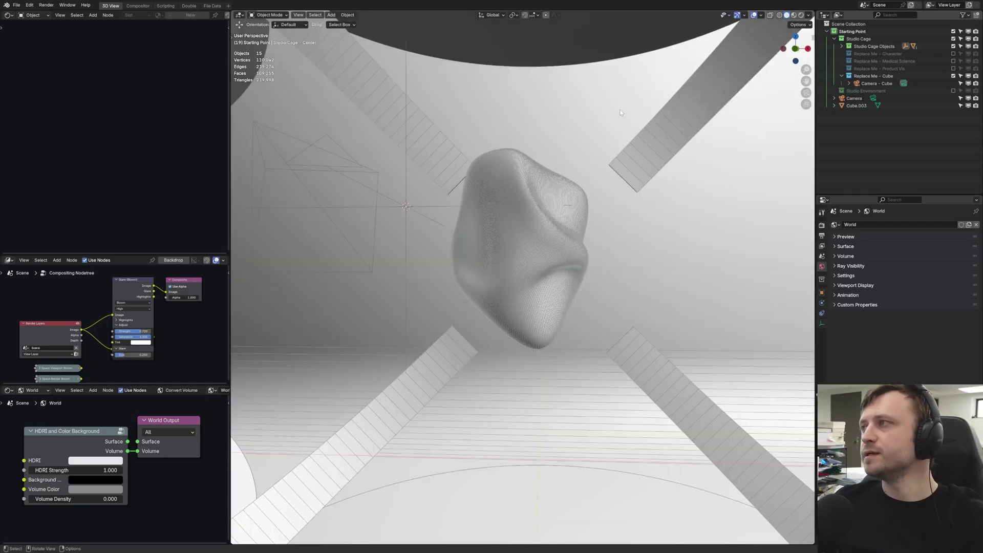
middle_click_drag(620, 113, 692, 77)
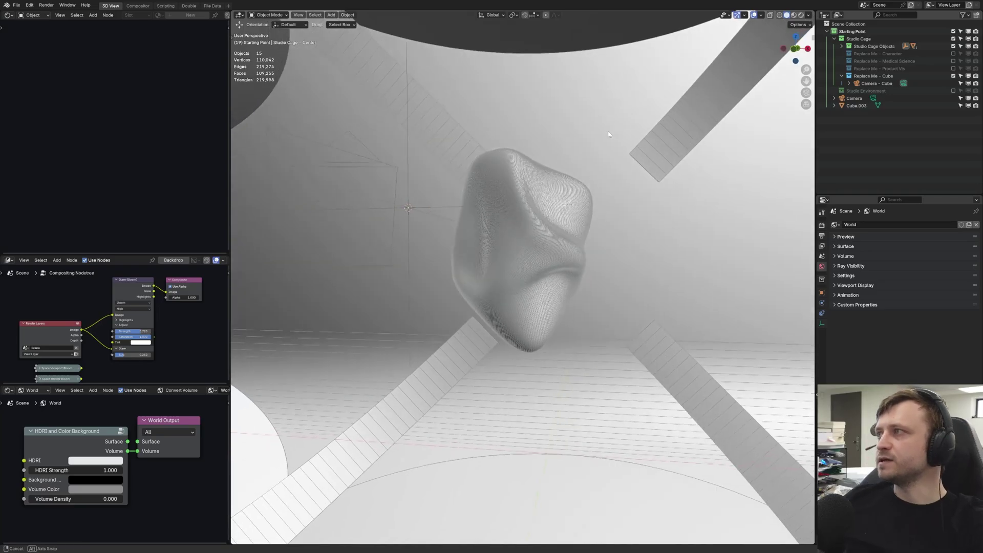
Toggle X-ray display on and off to compare the scene, leaving it turned on.
left_click(771, 15)
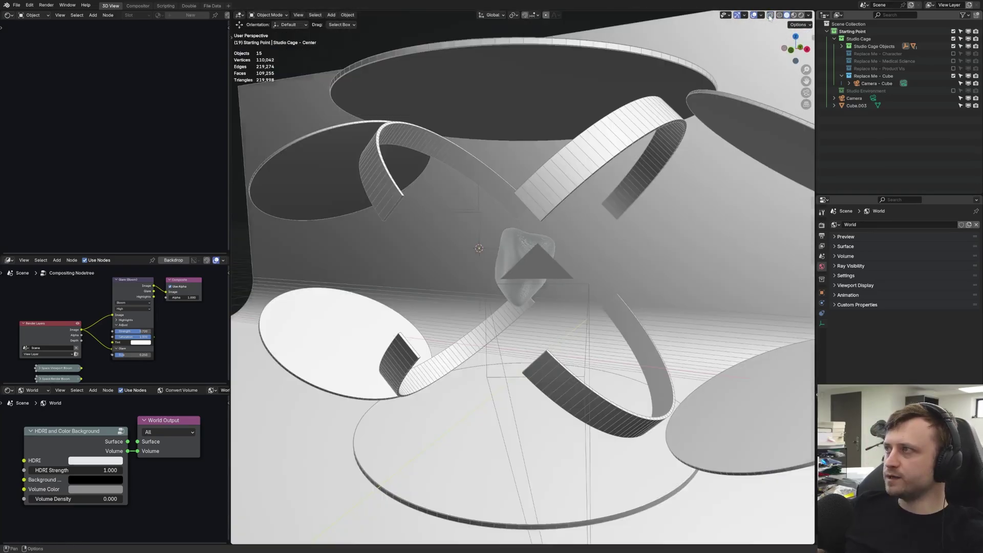
left_click(770, 16)
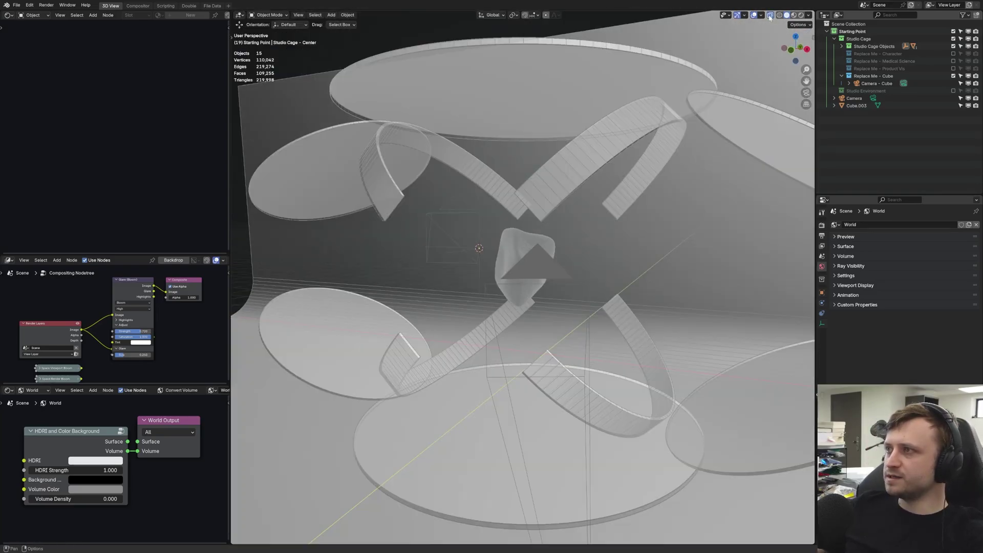
left_click(770, 15)
left_click(770, 15)
middle_click_drag(675, 91, 587, 129)
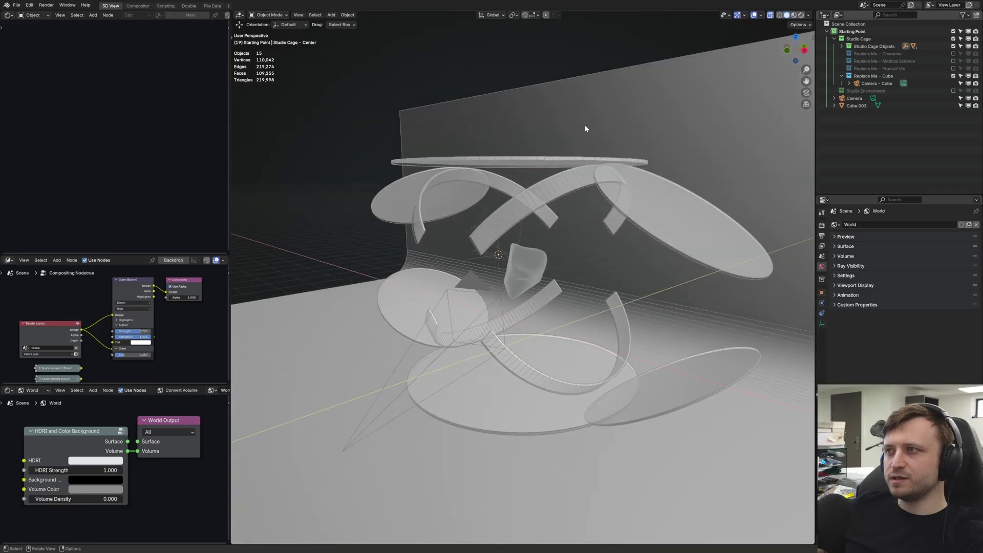
Select the upper soft light disc, examine the scene through it from above, and turn X-ray display off.
left_click(527, 162)
middle_click_drag(528, 162, 526, 189)
scroll(527, 195, "up", 3)
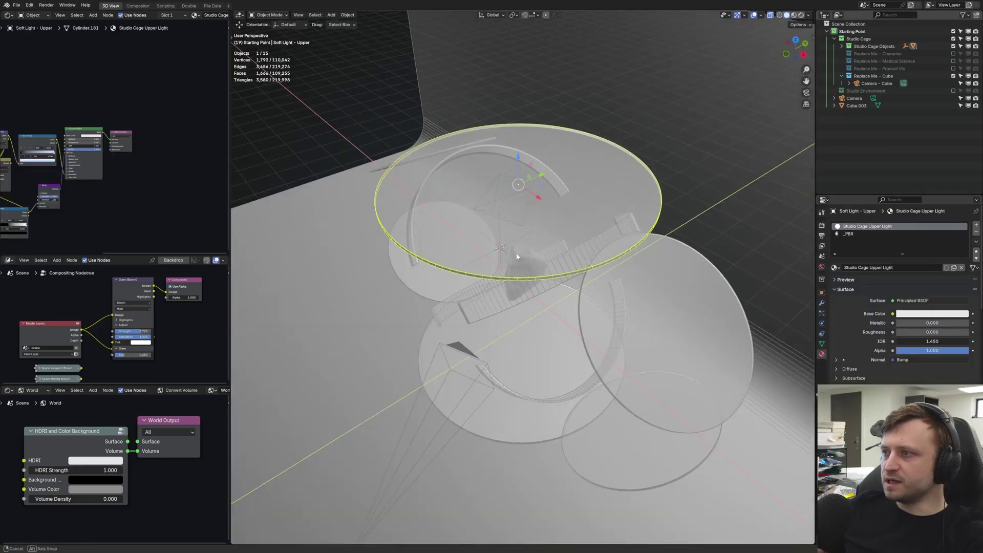
middle_click_drag(517, 256, 554, 269)
left_click(770, 16)
scroll(554, 269, "up", 2)
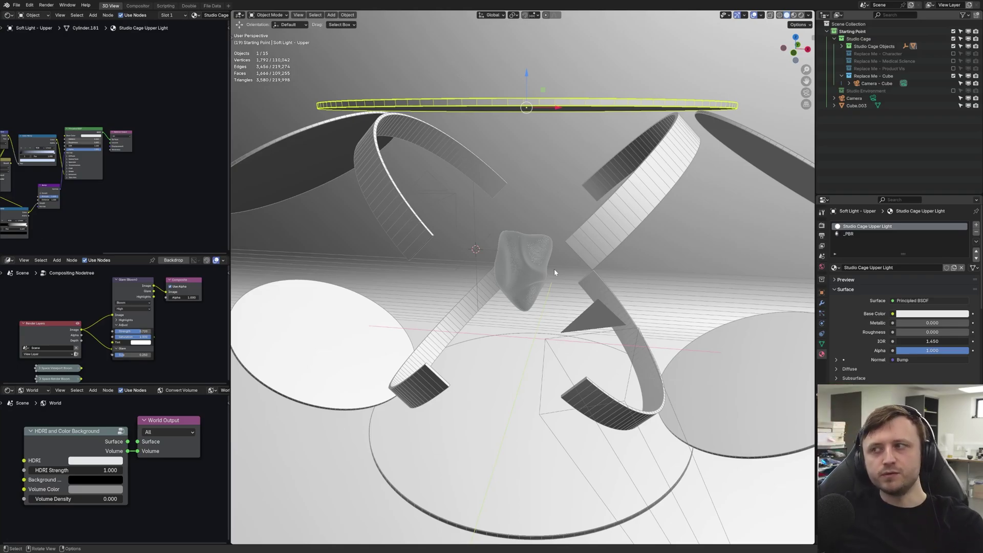
scroll(594, 211, "up", 3)
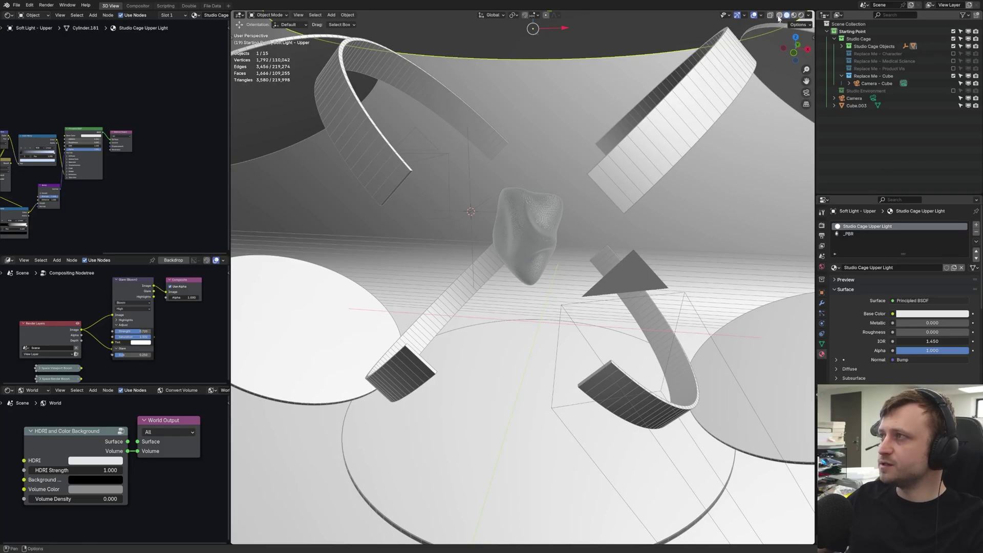
Switch the viewport to wireframe shading, clear the selection, and inspect the scene from the orthographic top, right and front views.
left_click(780, 16)
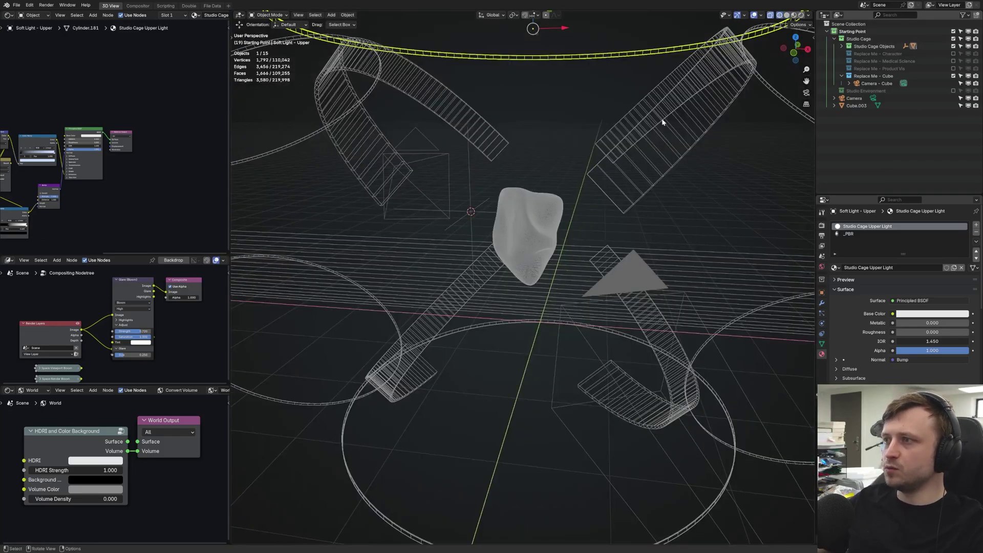
mouse_move(663, 120)
middle_mouse_down()
mouse_move(558, 149)
mouse_move(552, 163)
middle_mouse_up()
left_click(553, 163)
key("KP_7")
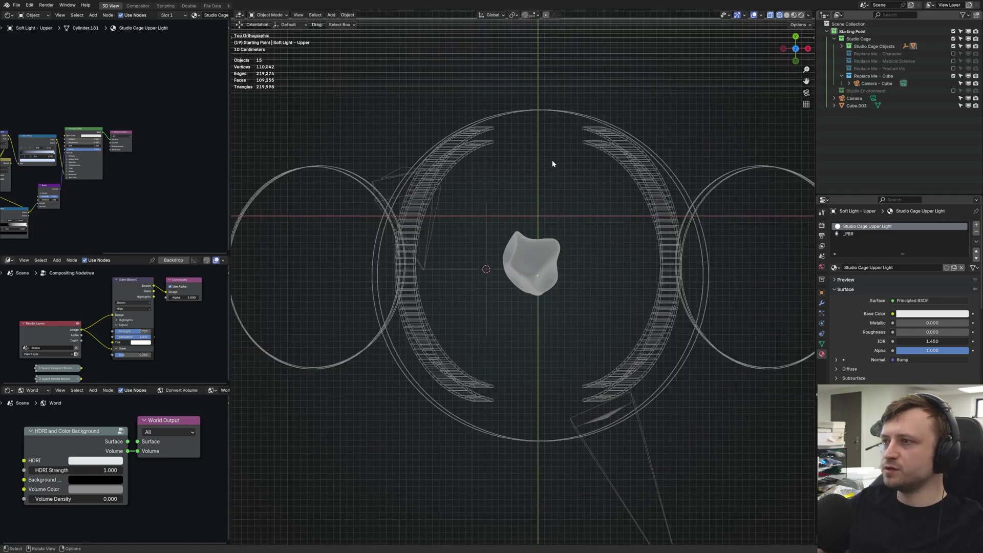
key("KP_1")
key("KP_7")
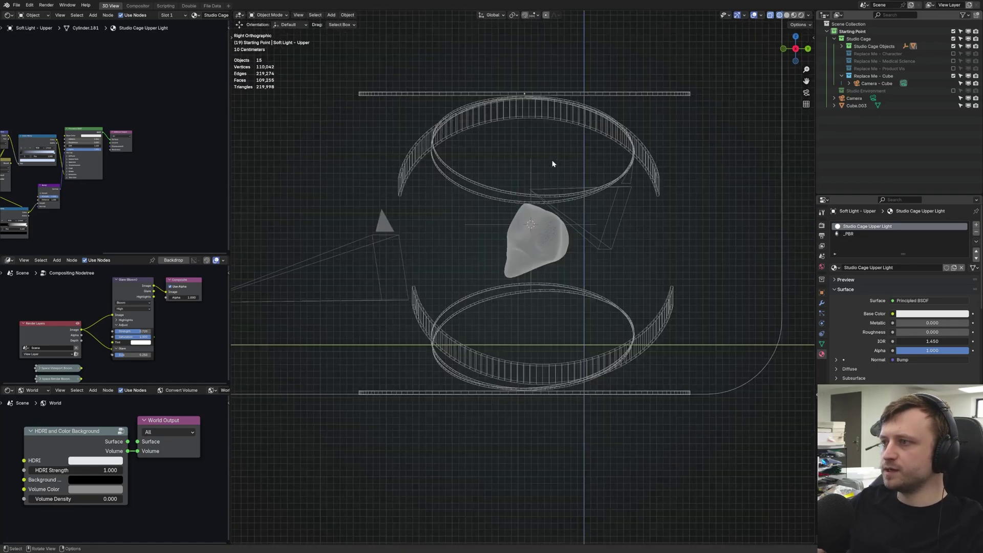
key("KP_1")
key("KP_7")
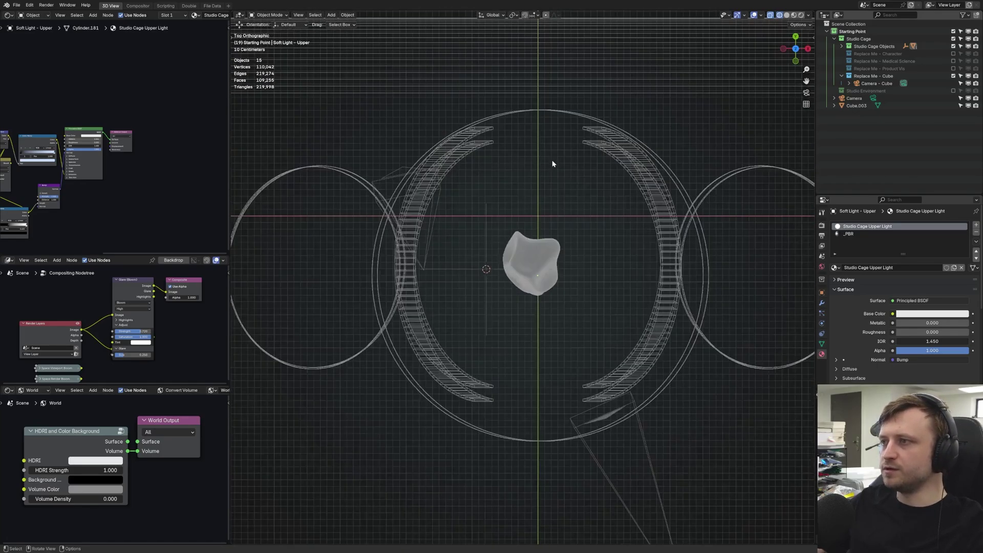
key("KP_1")
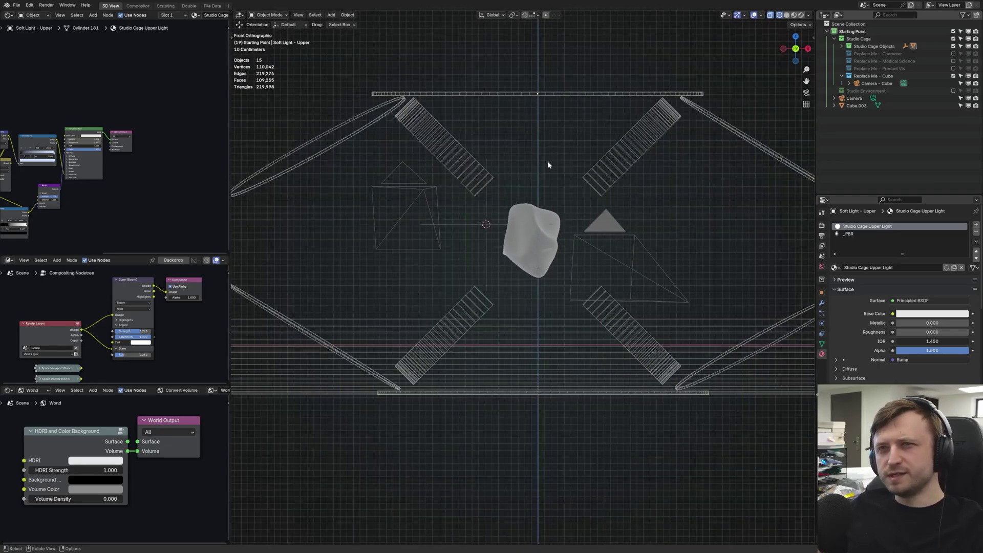
Show the Emulate Numpad option in the Input preferences and test the front view shortcut from an orbited view.
key("ctrl+comma")
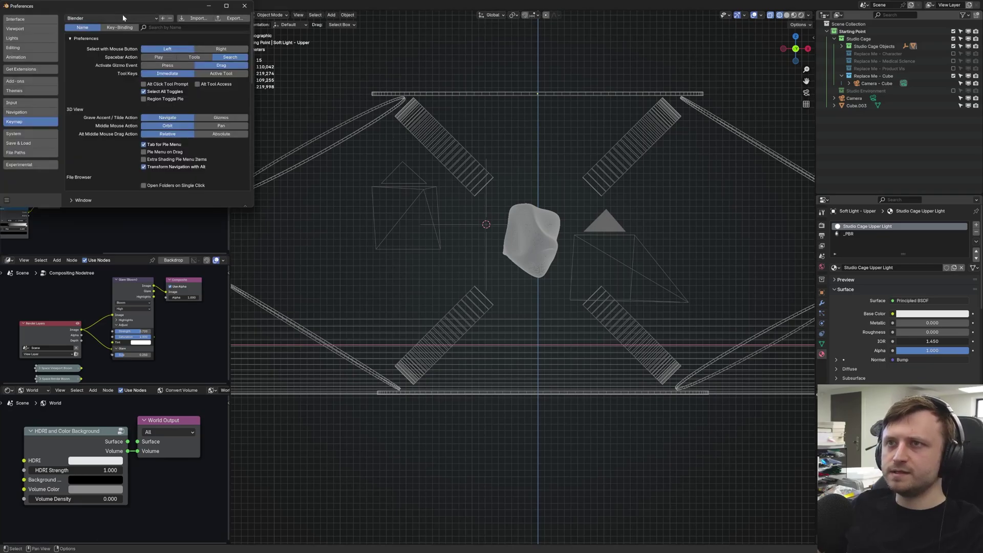
left_click(72, 148)
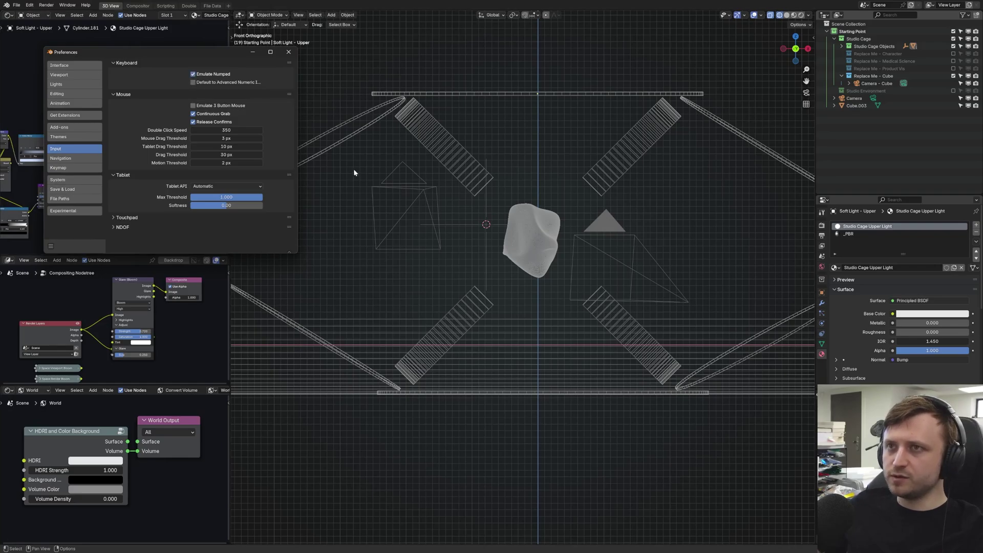
middle_click_drag(354, 173, 356, 172)
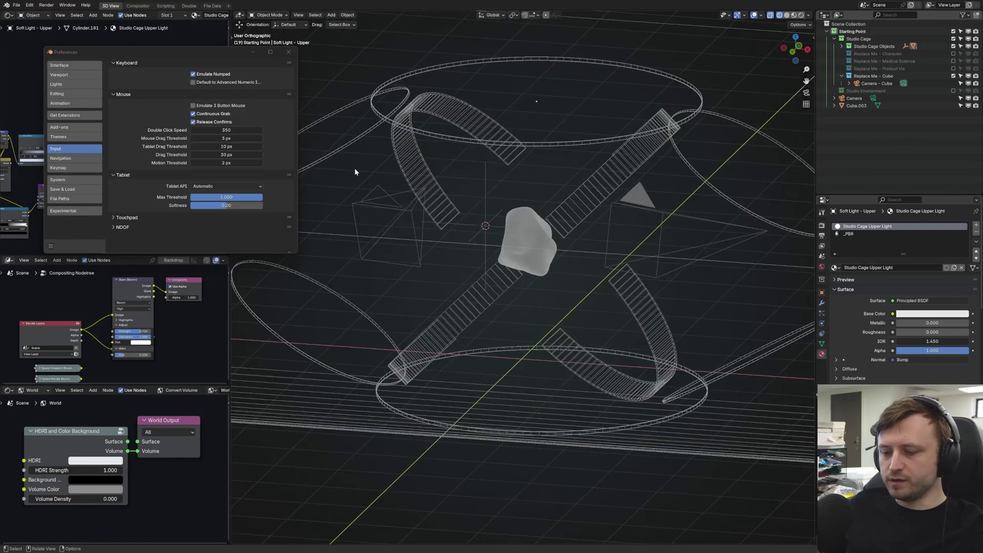
key("1")
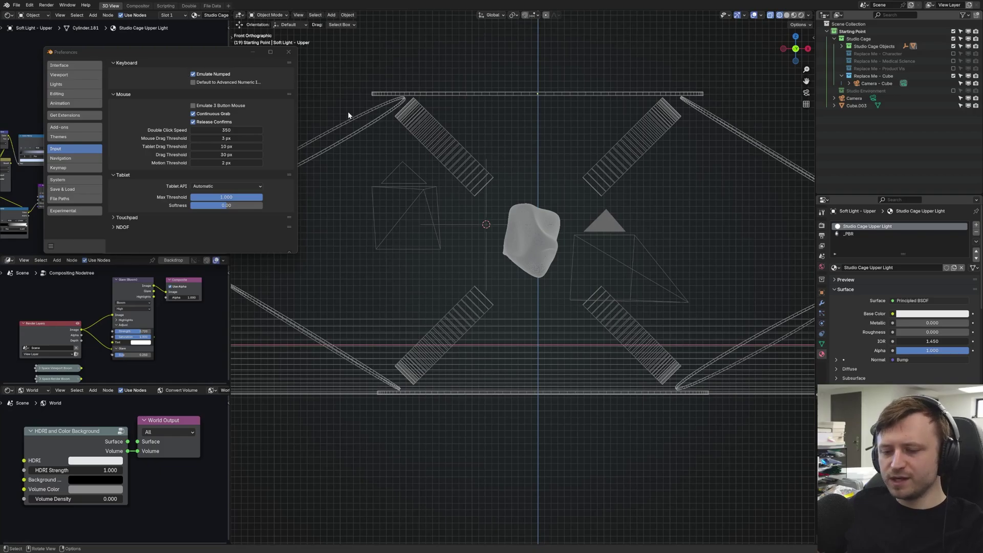
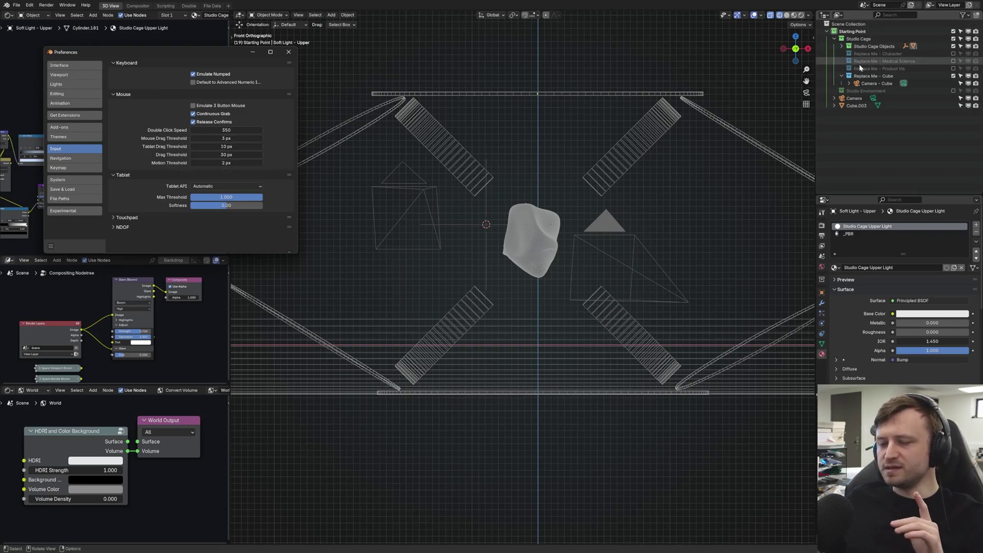
Save the current preferences and close the Preferences window.
left_click(51, 246)
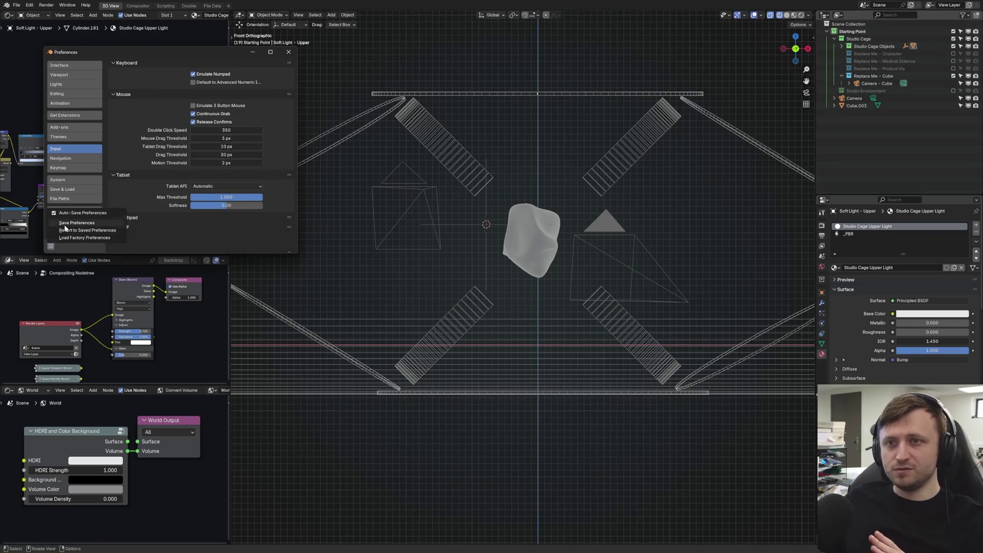
left_click(65, 225)
left_click(288, 52)
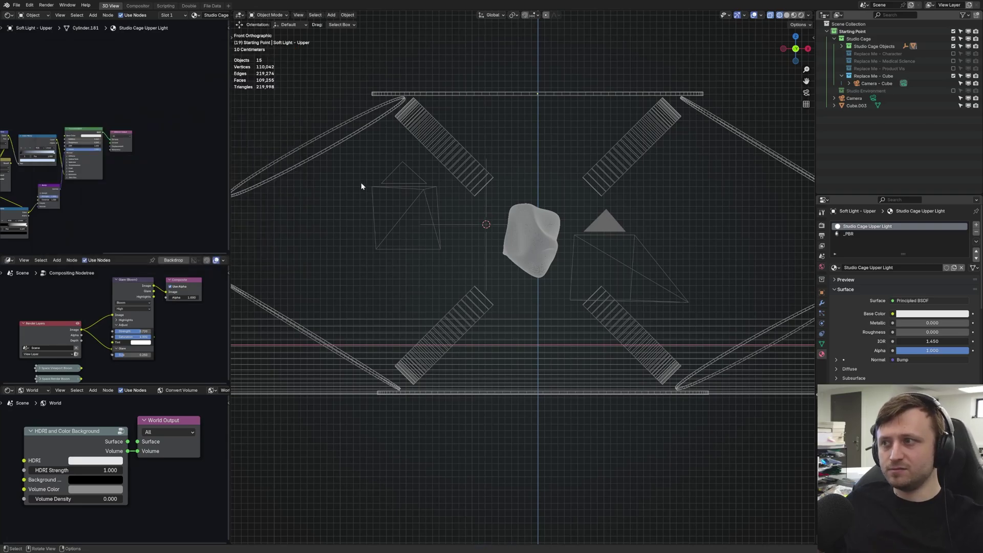
Switch between the orthographic top and front views and examine the blob's wireframe up close.
key("KP_7")
key("KP_1")
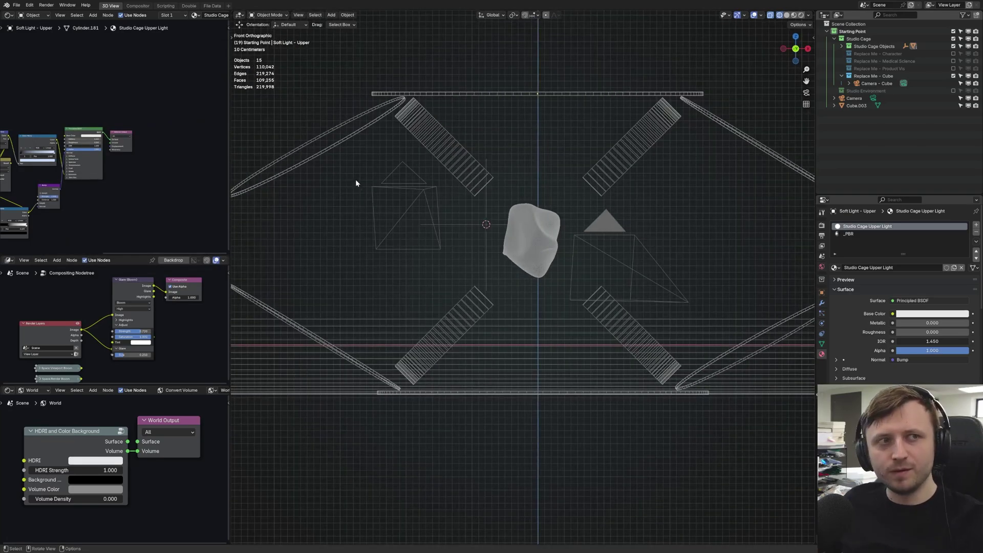
scroll(389, 205, "up", 2)
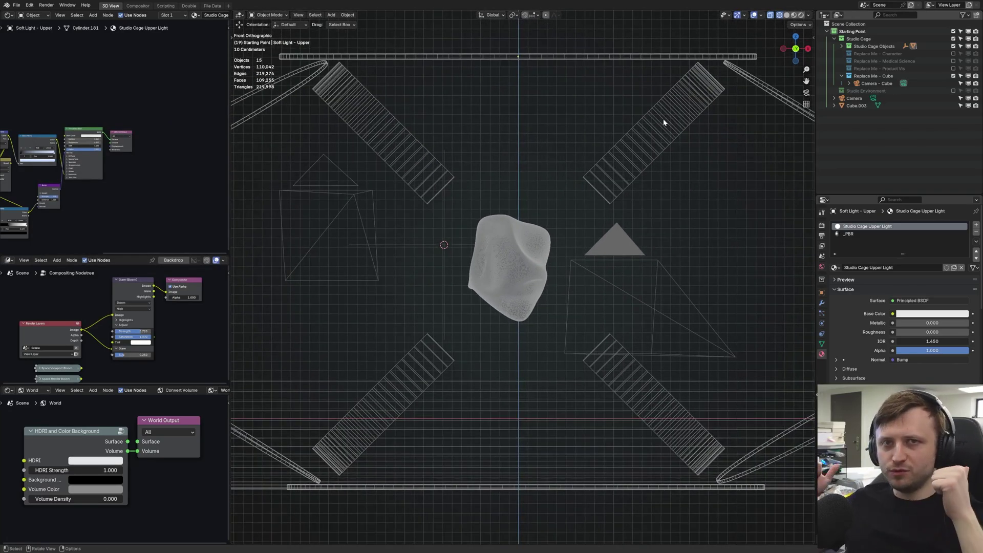
scroll(717, 55, "up", 1)
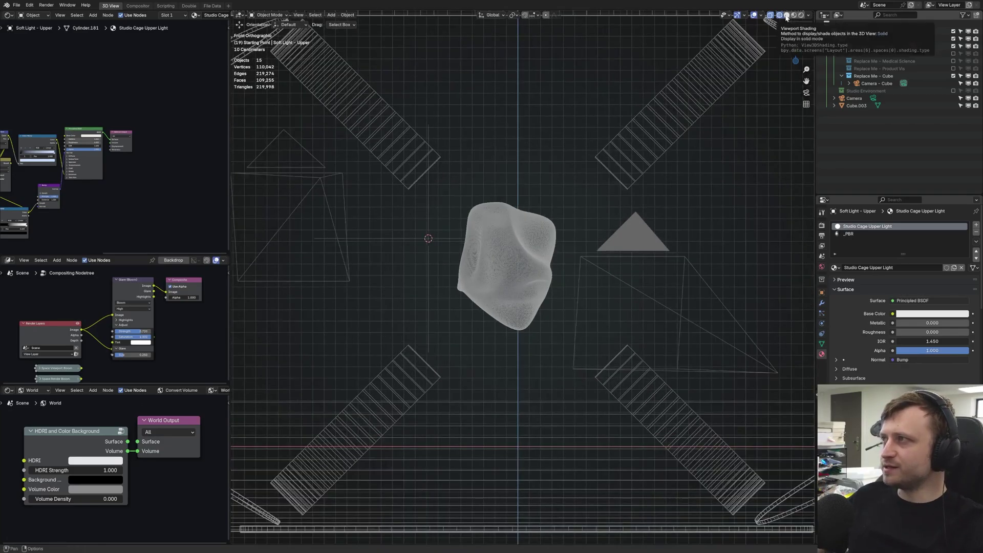
Return the viewport to solid shading and turn off the wireframe overlay.
left_click(787, 15)
mouse_move(691, 90)
middle_mouse_down()
mouse_move(509, 231)
mouse_move(550, 231)
middle_mouse_up()
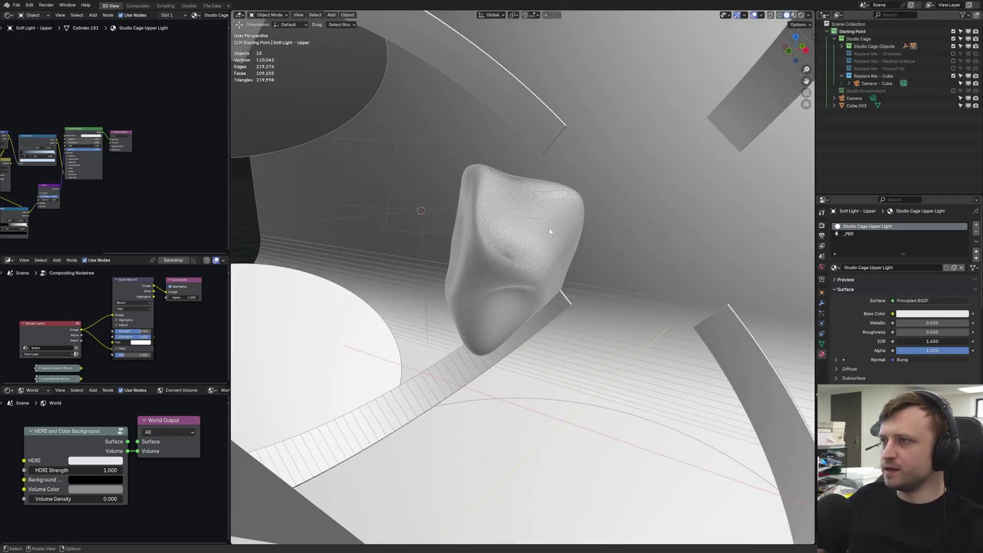
left_click(761, 14)
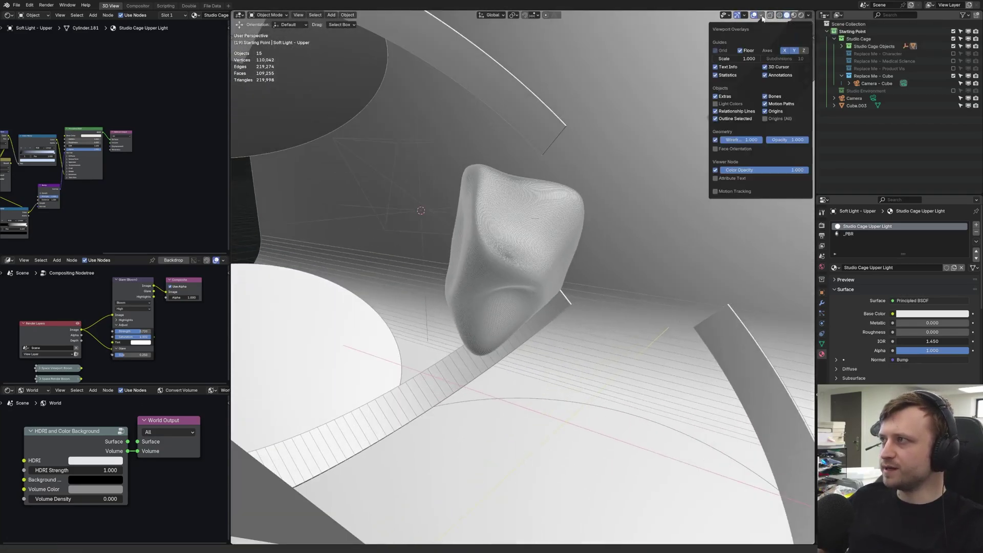
left_click(715, 140)
middle_click_drag(681, 160, 641, 164)
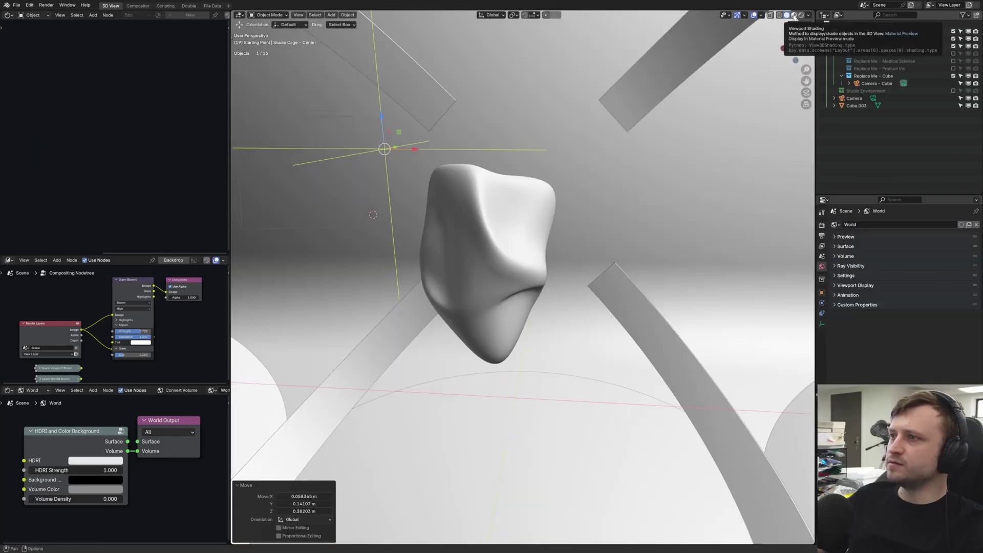
Switch to Material Preview shading lit by the interior.exr environment, with rotation 65.7° and strength about 0.81.
left_click(795, 15)
middle_click_drag(573, 146, 600, 132)
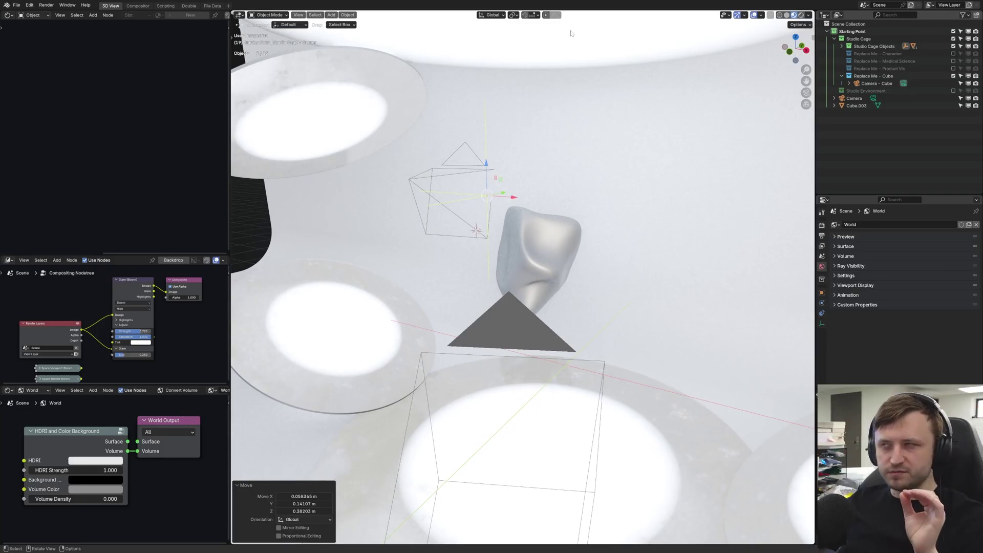
left_click(810, 15)
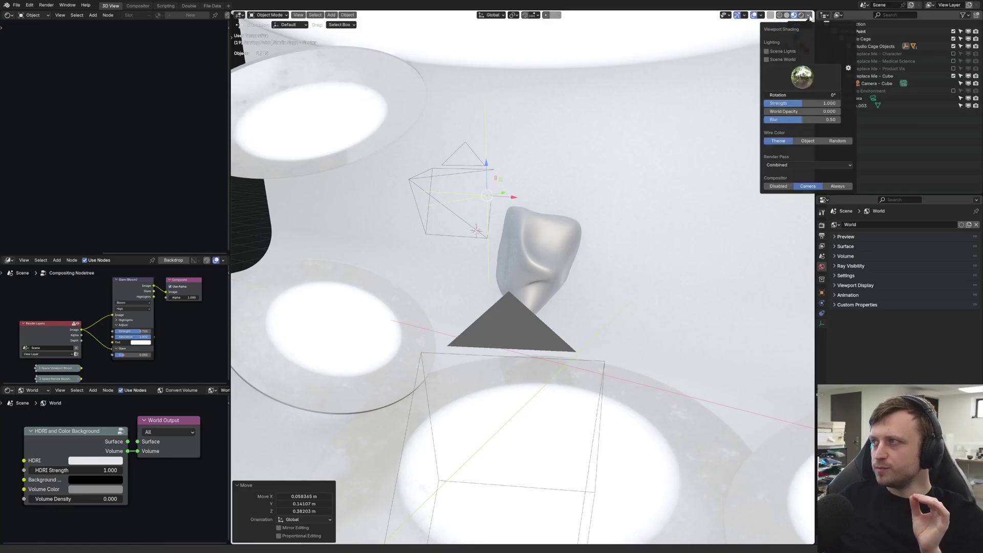
left_click(770, 86)
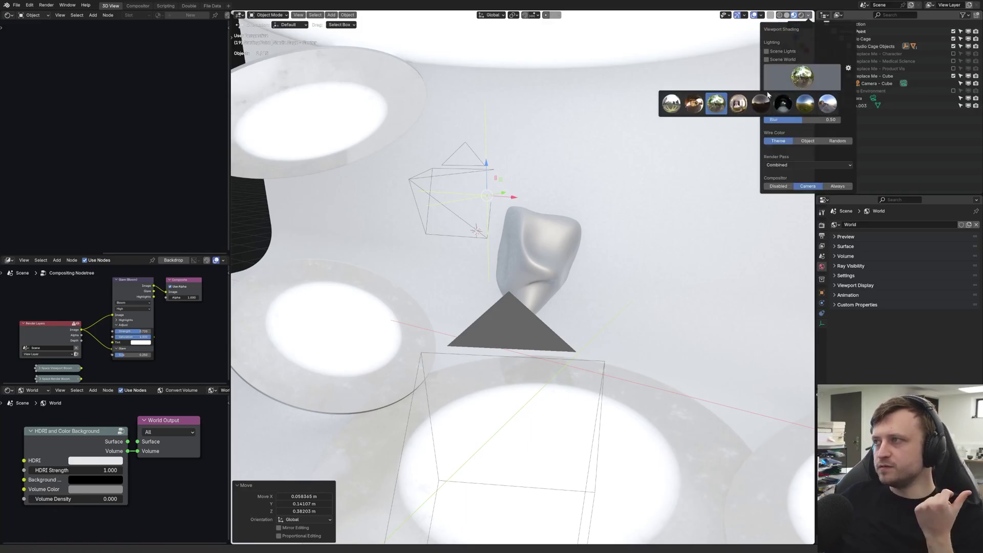
left_click(742, 104)
mouse_move(799, 103)
left_mouse_down()
mouse_move(779, 102)
mouse_move(822, 95)
left_mouse_up()
scroll(587, 256, "up", 5)
mouse_move(641, 136)
middle_mouse_down()
mouse_move(587, 256)
mouse_move(628, 226)
middle_mouse_up()
Change the Material Preview environment to the second-to-last studio light, and replace that with the last one in the list.
left_click(808, 15)
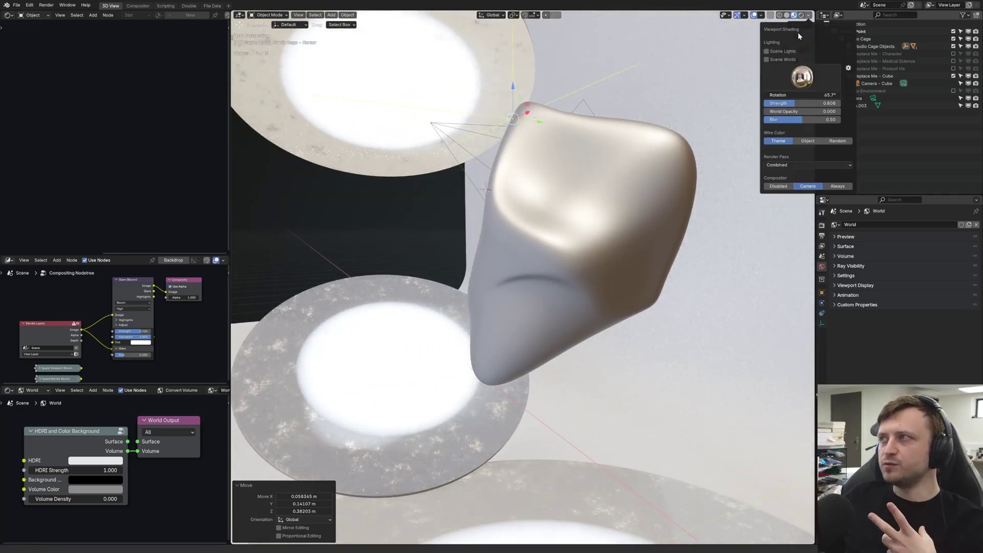
left_click(802, 79)
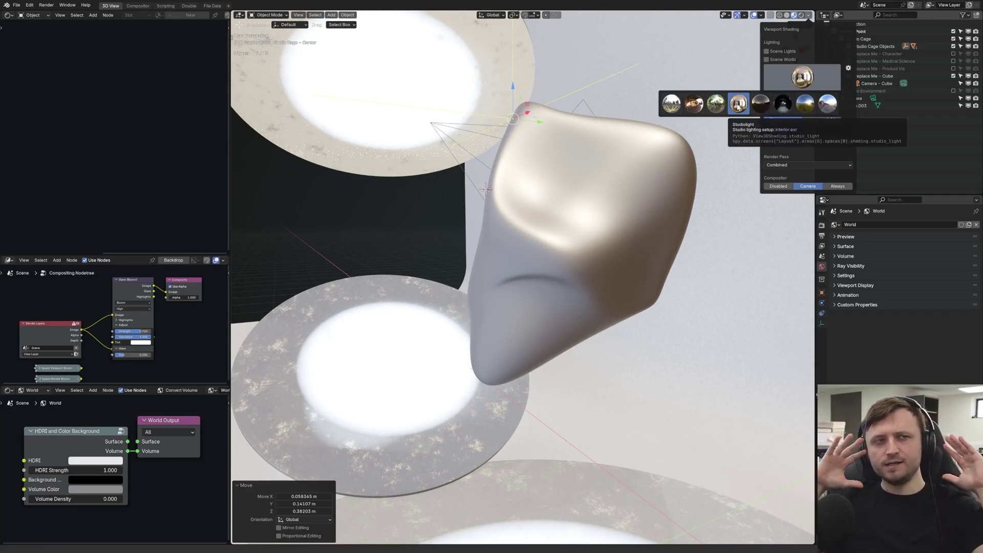
left_click(801, 104)
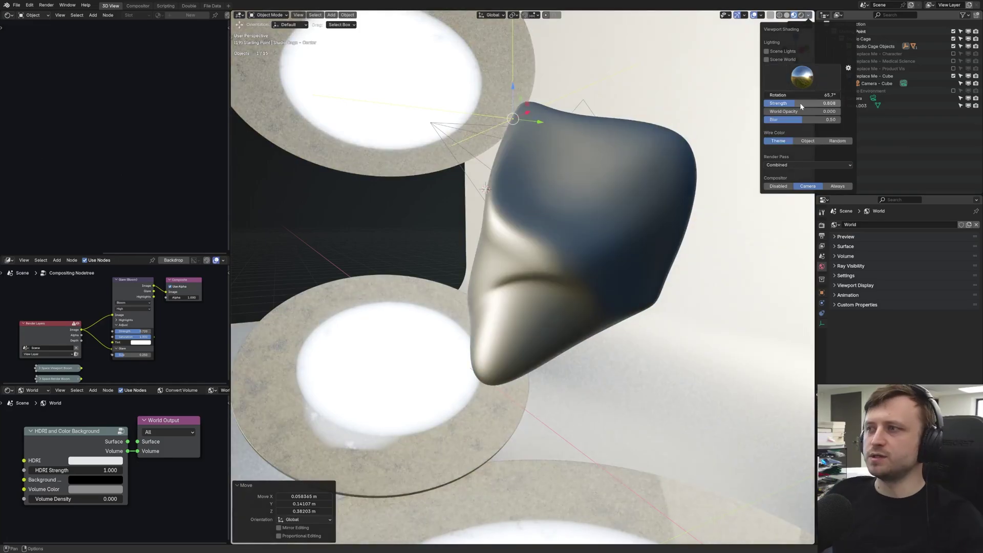
left_click(809, 15)
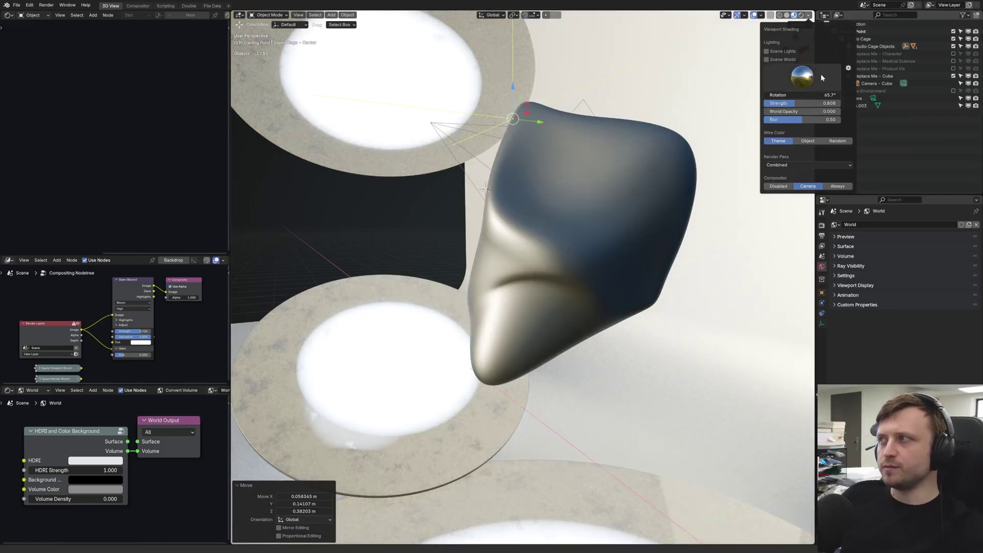
left_click(811, 77)
left_click(826, 104)
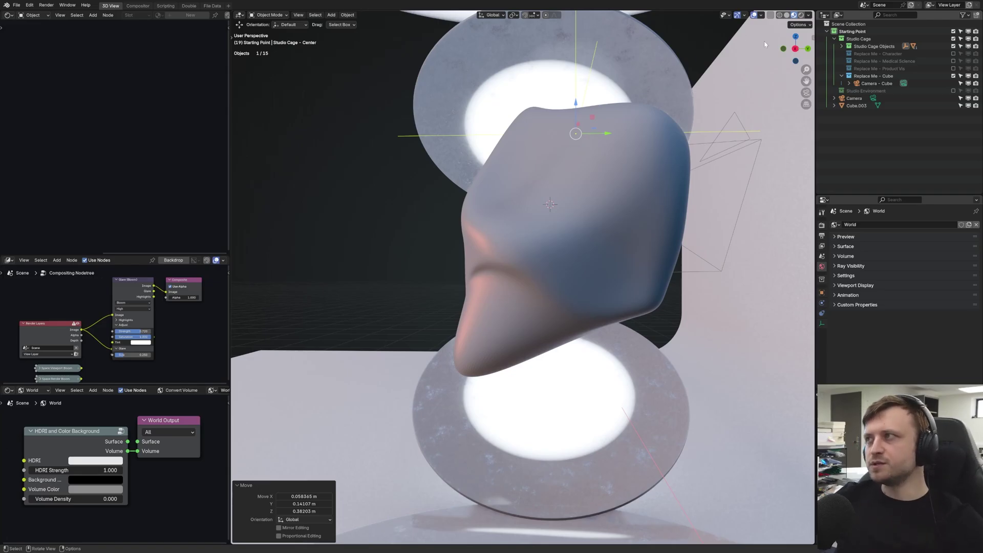
Switch the viewport to Rendered shading.
left_click(801, 15)
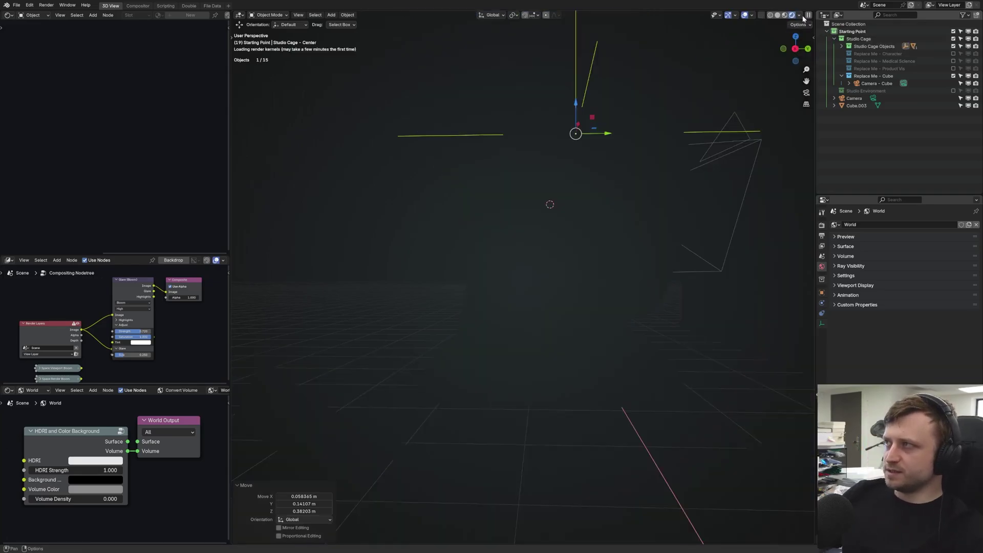
Switch the viewport from Rendered to Wireframe shading and open the wireframe shading options.
mouse_move(553, 205)
middle_mouse_down()
mouse_move(659, 110)
mouse_move(704, 90)
middle_mouse_up()
left_click(800, 16)
left_click(800, 18)
left_click(801, 17)
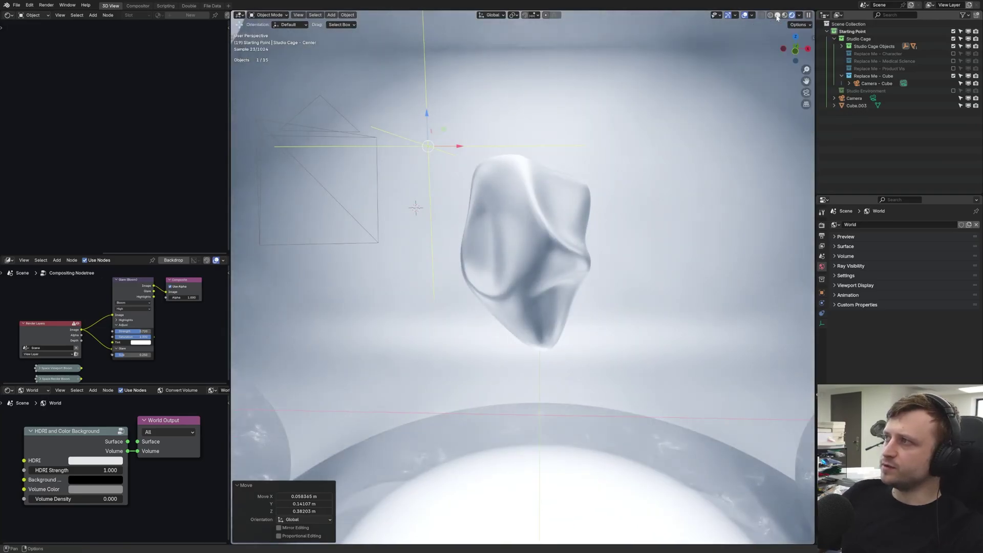
left_click(777, 15)
left_click(810, 16)
key("shift+z")
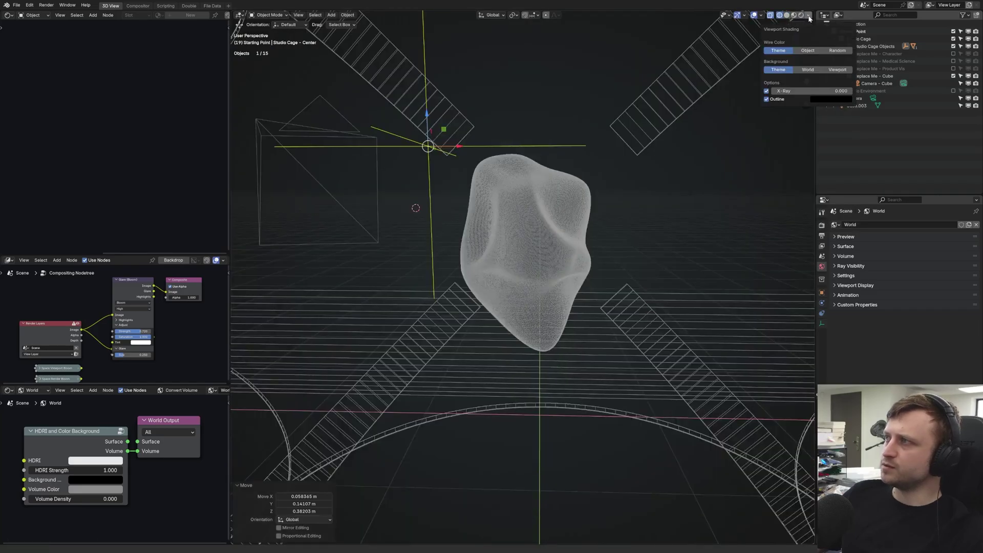
Try the Random wire color and disabled X-Ray in wireframe, restoring both the Theme color and X-Ray.
left_click(808, 51)
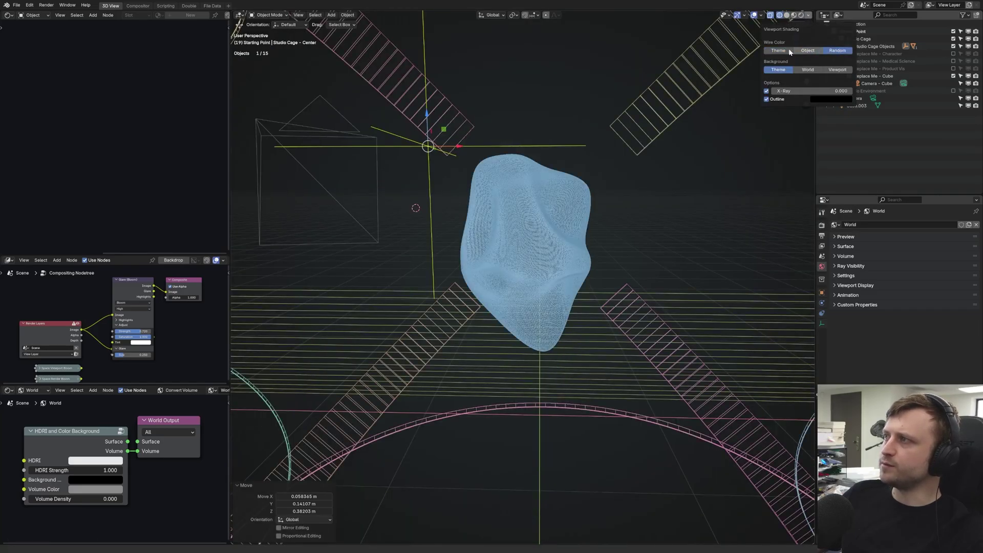
left_click(779, 50)
mouse_move(781, 91)
left_mouse_down()
mouse_move(844, 91)
mouse_move(778, 91)
left_mouse_up()
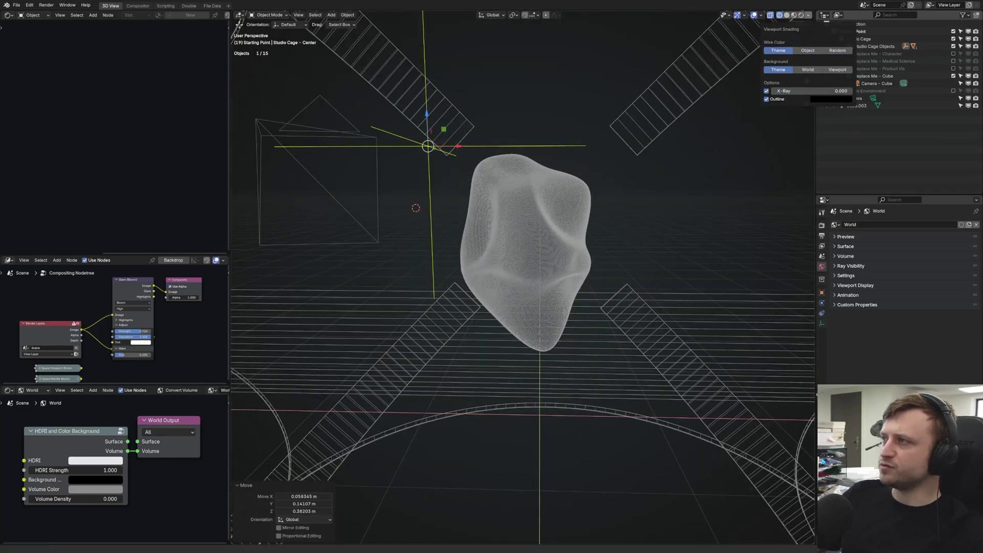
left_click(766, 91)
left_click(766, 91)
left_click(766, 91)
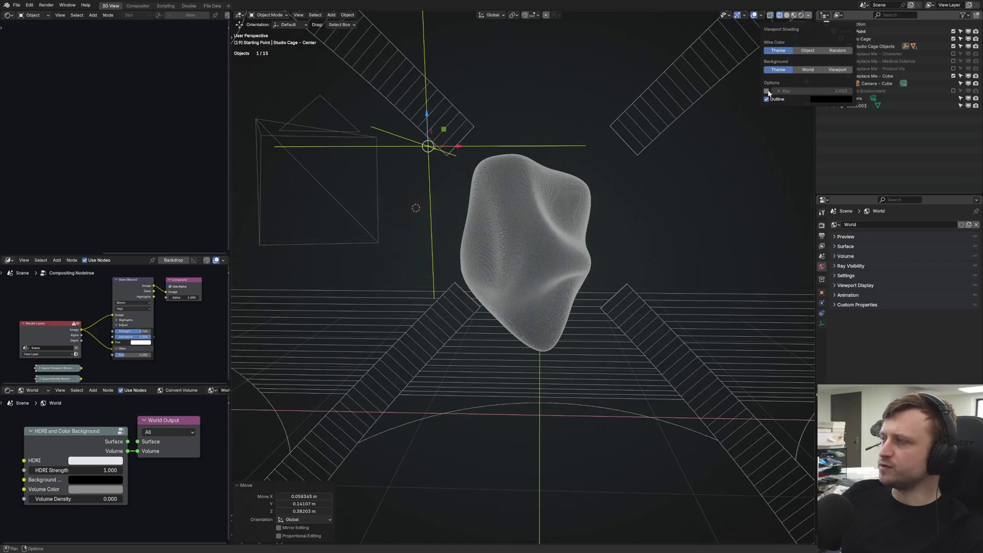
left_click(766, 92)
Switch to Solid shading and try a purple single color (#7A7BFF) for the objects, cancelling the color change.
left_click(787, 15)
left_click(808, 16)
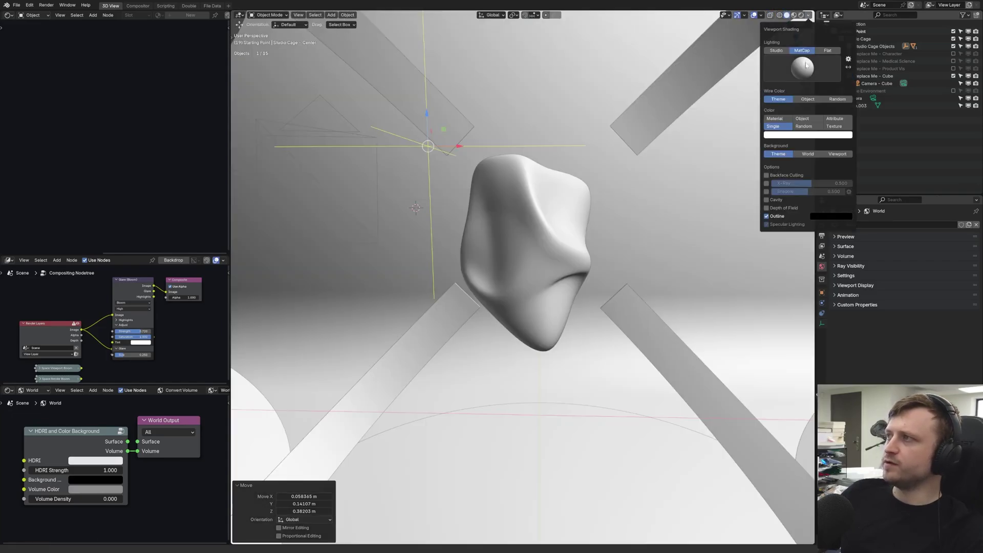
left_click(793, 135)
left_click(801, 136)
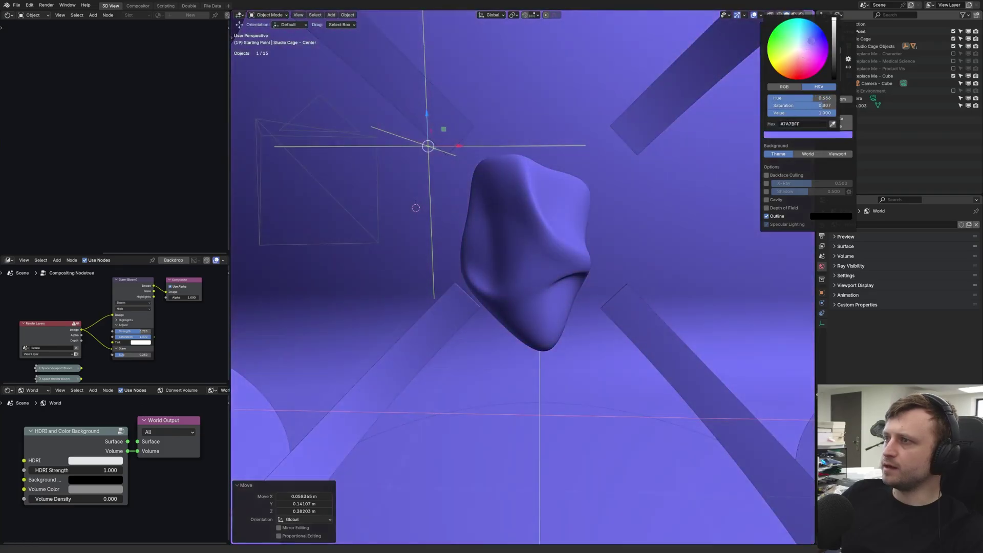
key("Escape")
Try the Random color option in Solid shading across the blob and the studio cage objects.
left_click(809, 15)
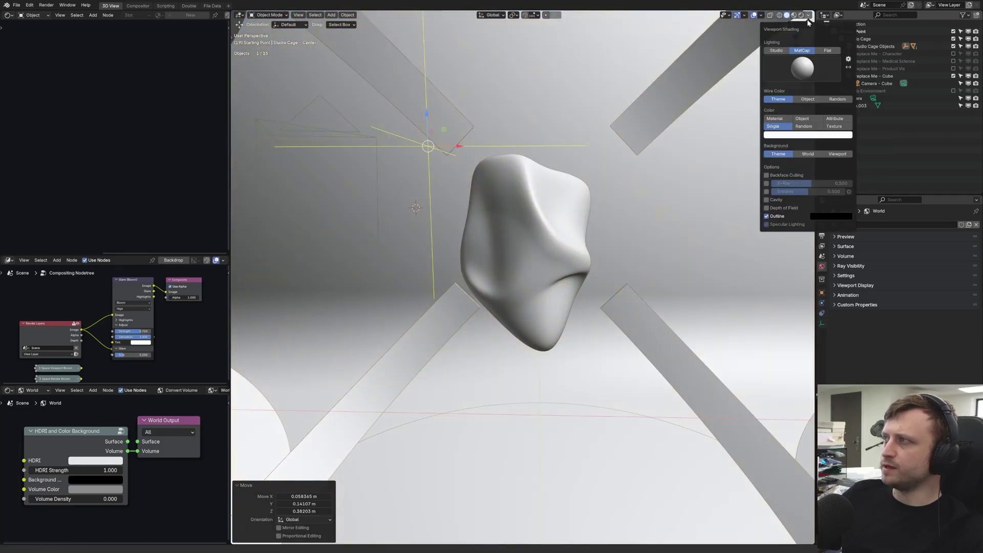
left_click(803, 126)
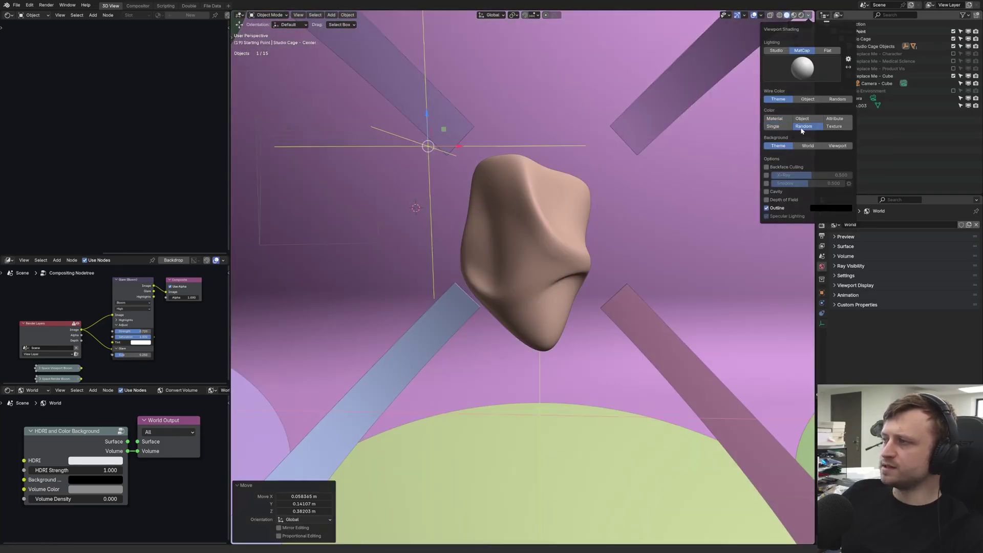
scroll(631, 193, "down", 8)
scroll(630, 193, "up", 1)
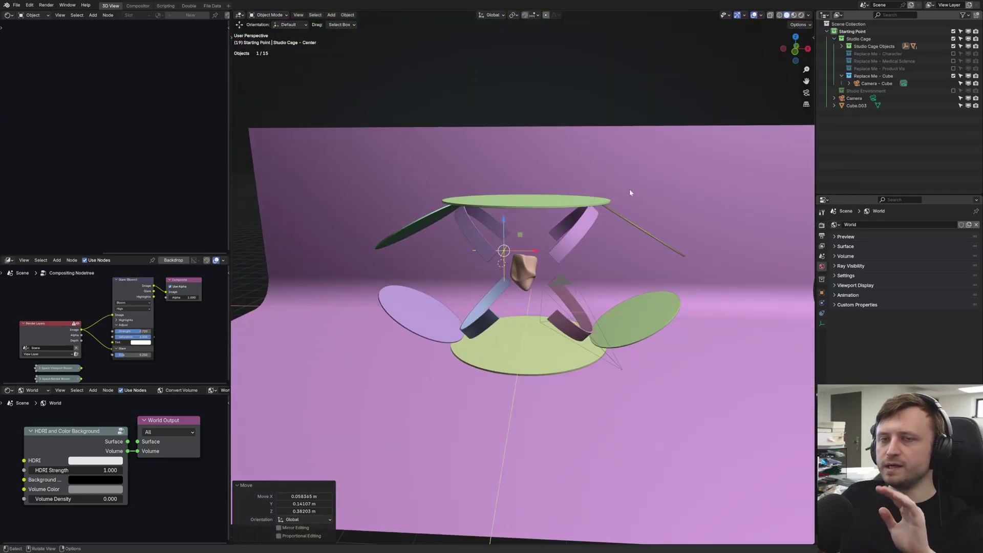
scroll(630, 192, "up", 8)
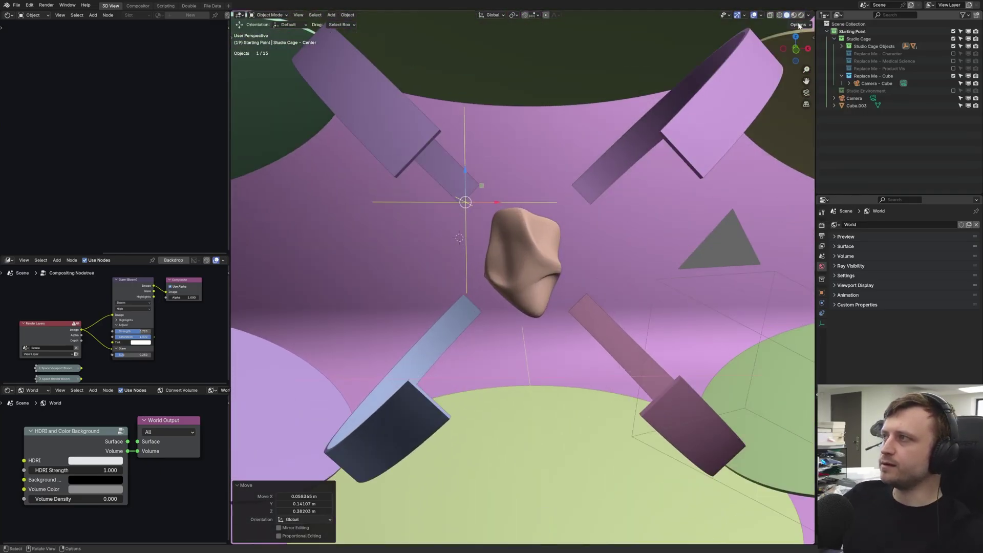
Set the Solid shading color to Material and enable Cavity.
left_click(809, 14)
left_click(777, 119)
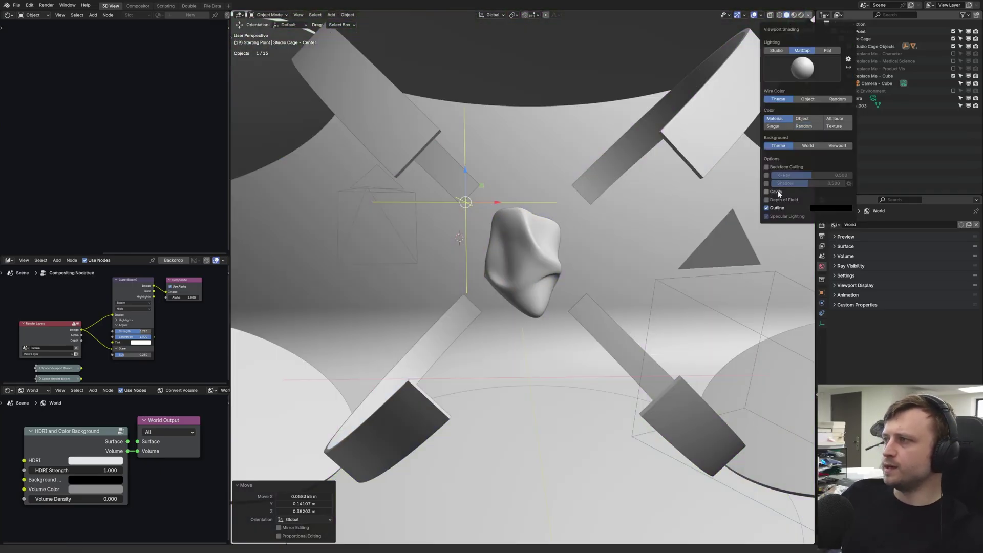
left_click(776, 192)
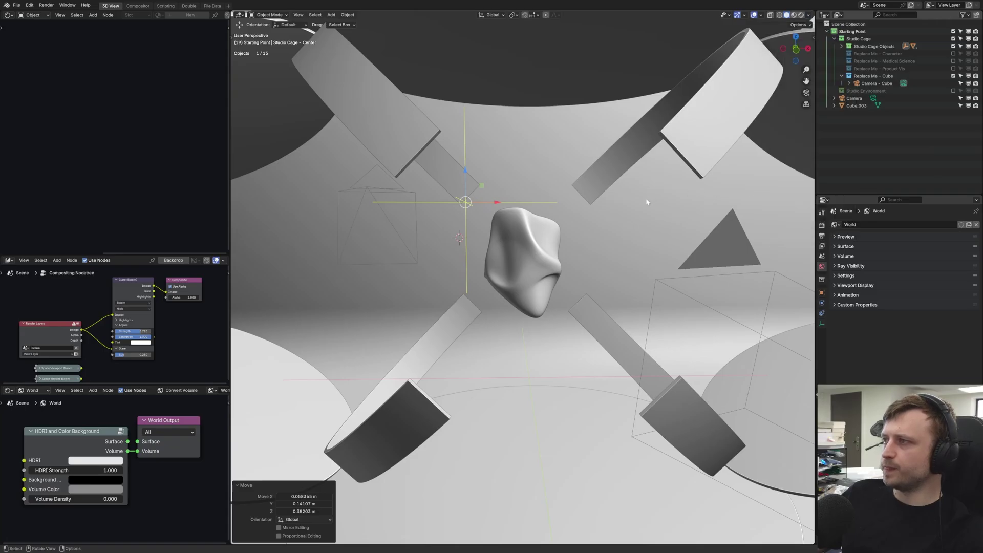
Set the cavity's screen-space ridge to about 0.943 and raise its valley, with the cavity type set to Both.
middle_click_drag(647, 202, 584, 220)
left_click(809, 15)
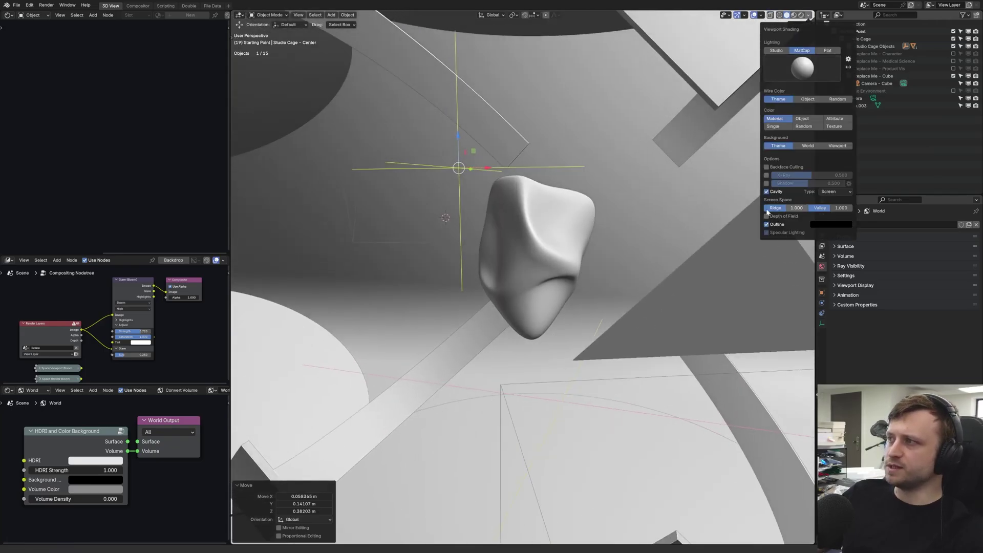
mouse_move(789, 208)
left_mouse_down()
mouse_move(779, 208)
mouse_move(850, 208)
left_mouse_up()
left_click(835, 192)
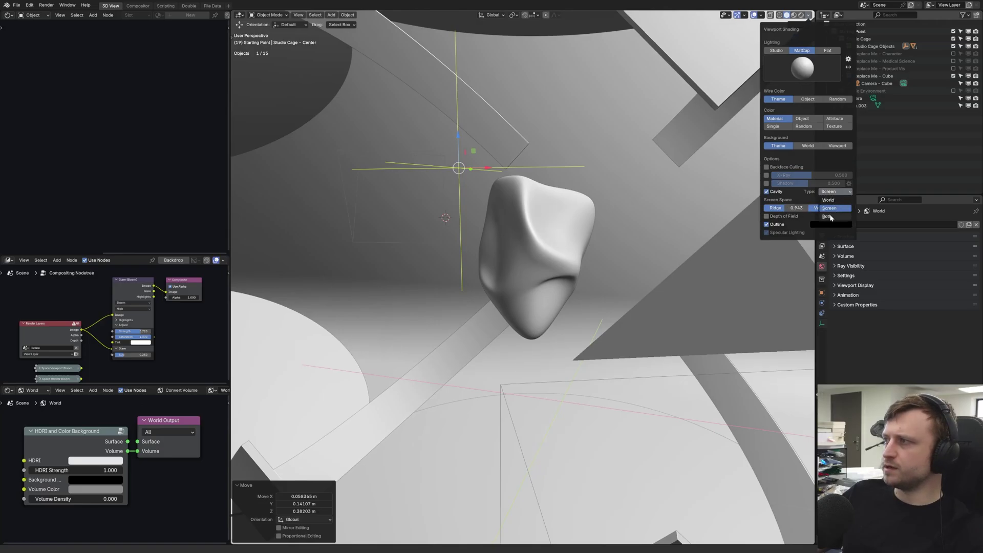
left_click(830, 217)
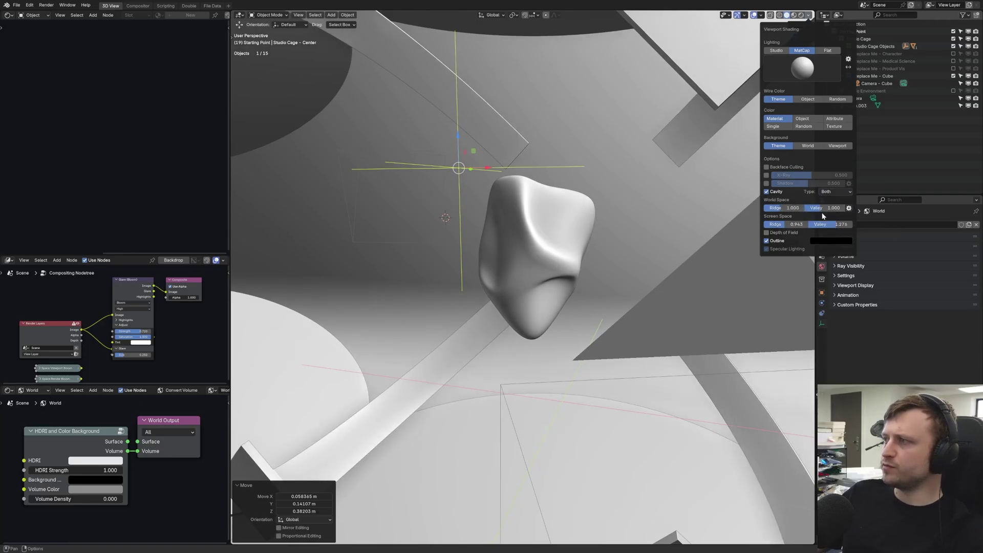
Set the screen-space cavity ridge to about 1.448 and valley to 0.931, and the world-space valley to 2.5.
left_click_drag(778, 225, 794, 224)
left_click_drag(825, 224, 817, 225)
left_click_drag(823, 207, 855, 208)
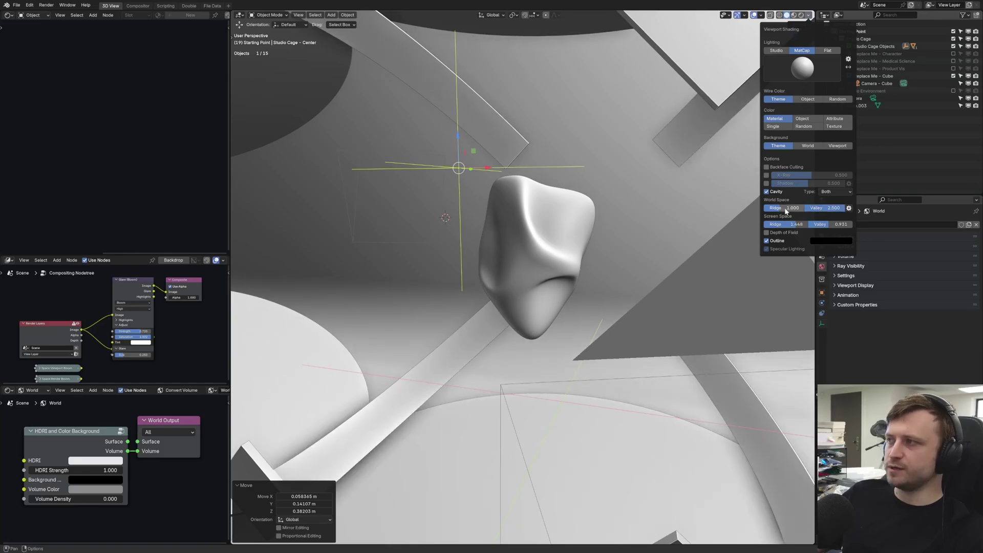
In Sculpt Mode, deform the blob's faces with Draw brush strokes, including a round hollow on its upper face.
middle_click_drag(507, 201, 531, 199)
middle_click_drag(579, 252, 522, 253)
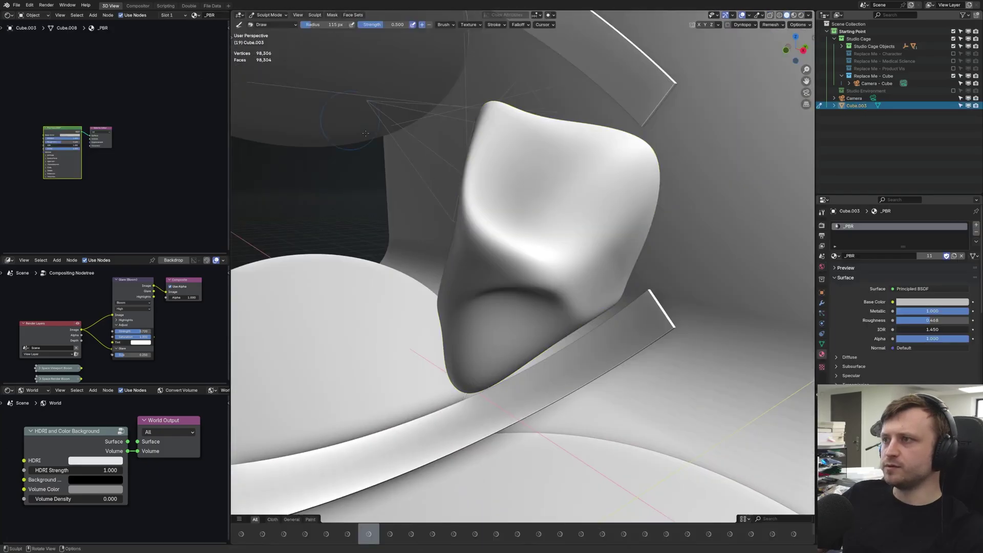
middle_click_drag(366, 133, 527, 174)
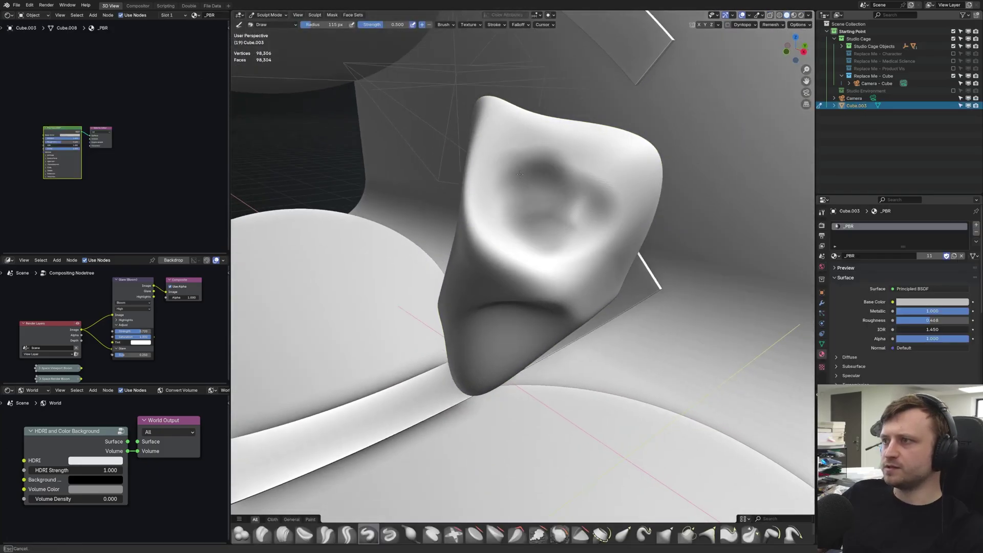
left_click_drag(528, 175, 541, 225)
mouse_move(541, 225)
middle_mouse_down()
mouse_move(547, 173)
mouse_move(518, 220)
middle_mouse_up()
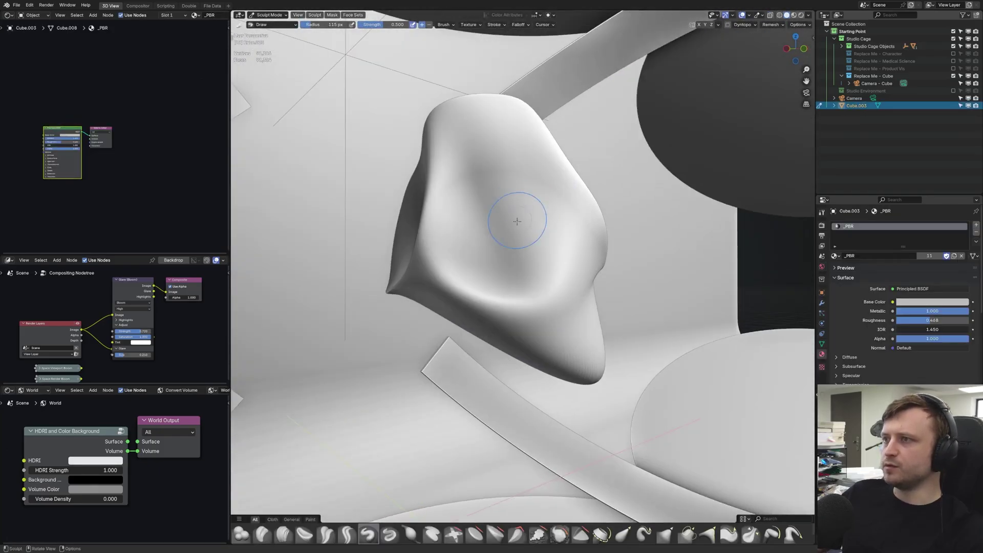
mouse_move(518, 219)
left_mouse_down()
mouse_move(507, 185)
mouse_move(521, 258)
left_mouse_up()
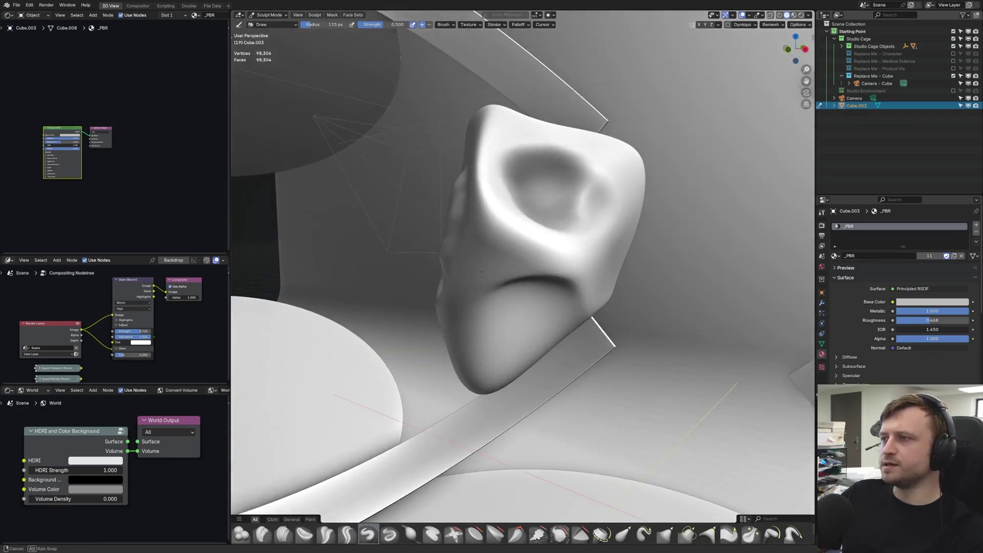
Return the blob to Object Mode and deselect everything.
key("ctrl+Tab")
key("alt+a")
middle_click_drag(366, 92, 478, 166)
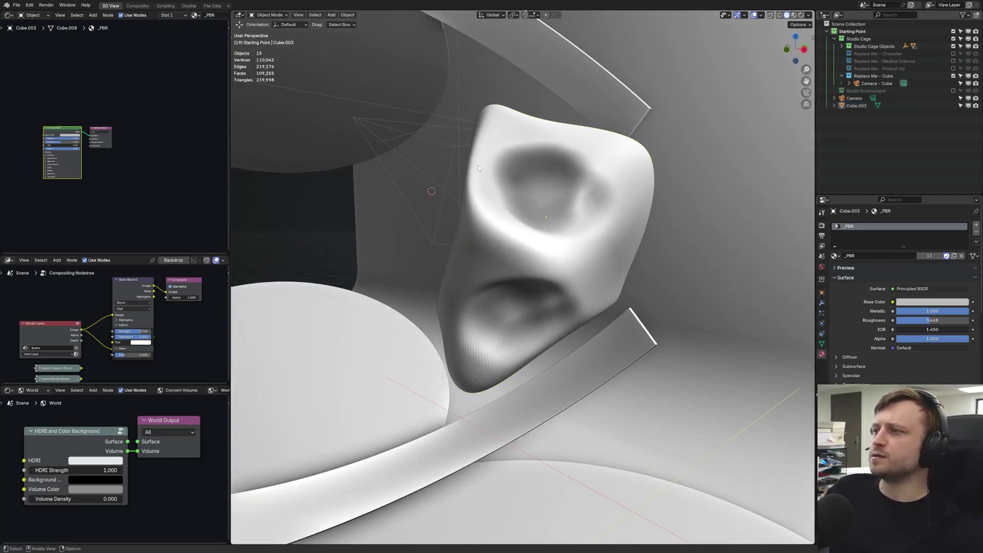
Try the Studio and Flat lighting types in Solid shading, and return to MatCap.
left_click(809, 15)
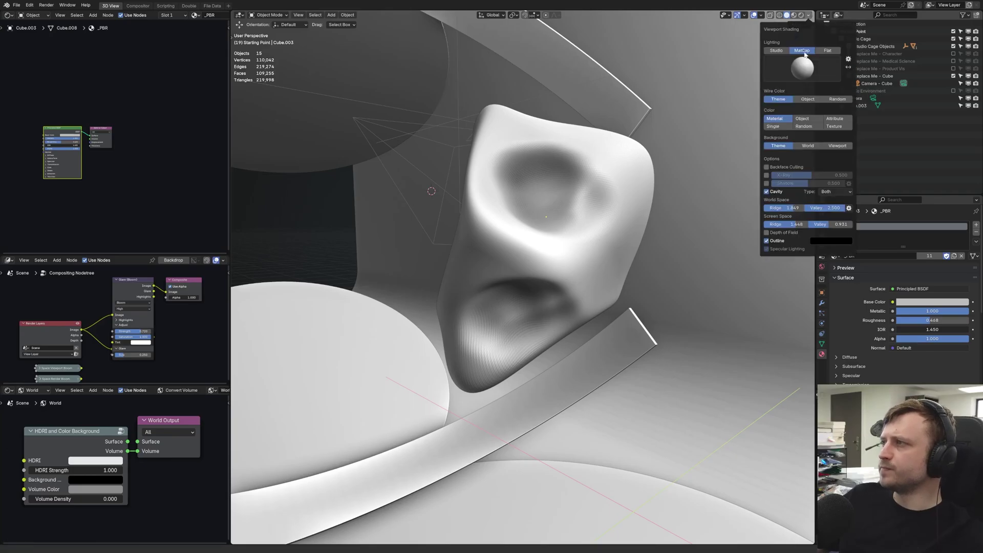
left_click(781, 51)
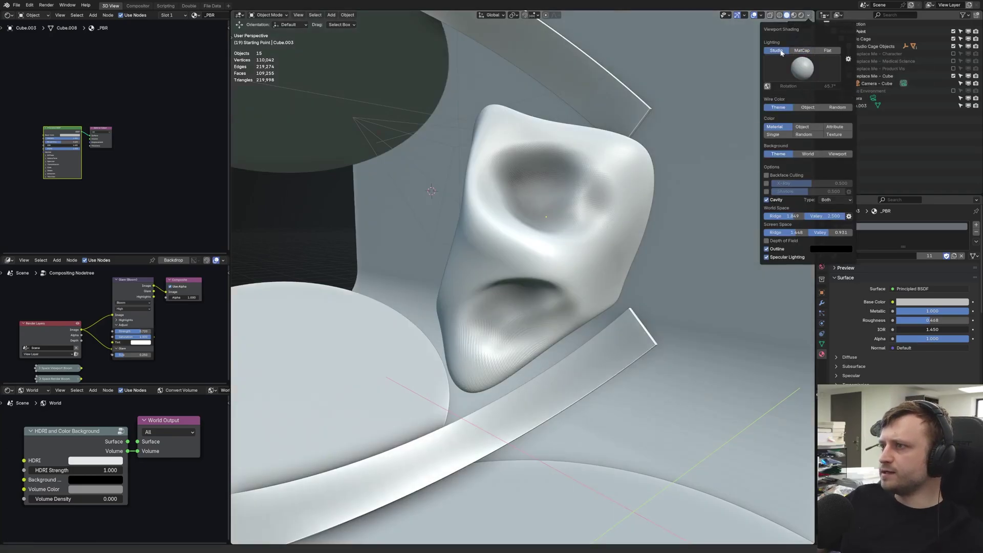
left_click(800, 50)
left_click(829, 51)
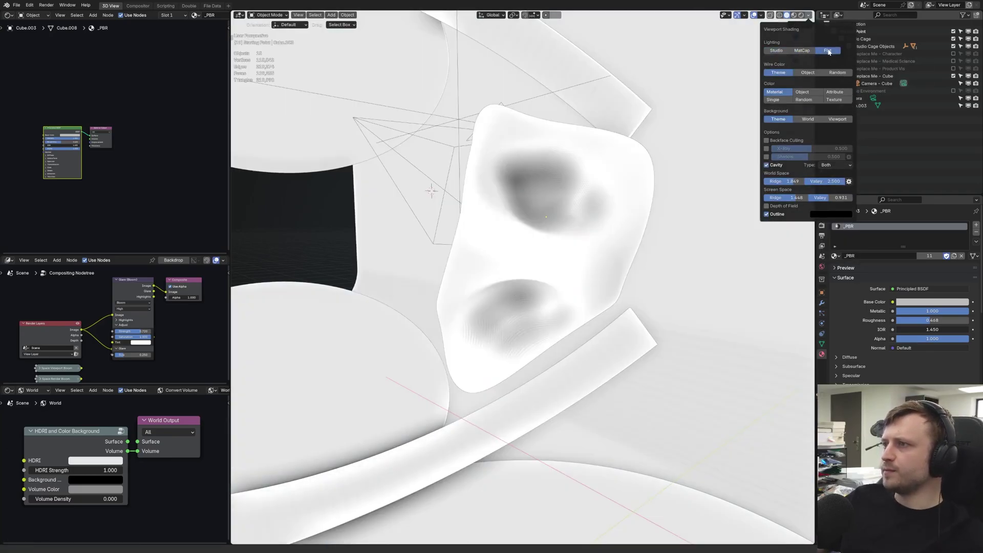
left_click(802, 50)
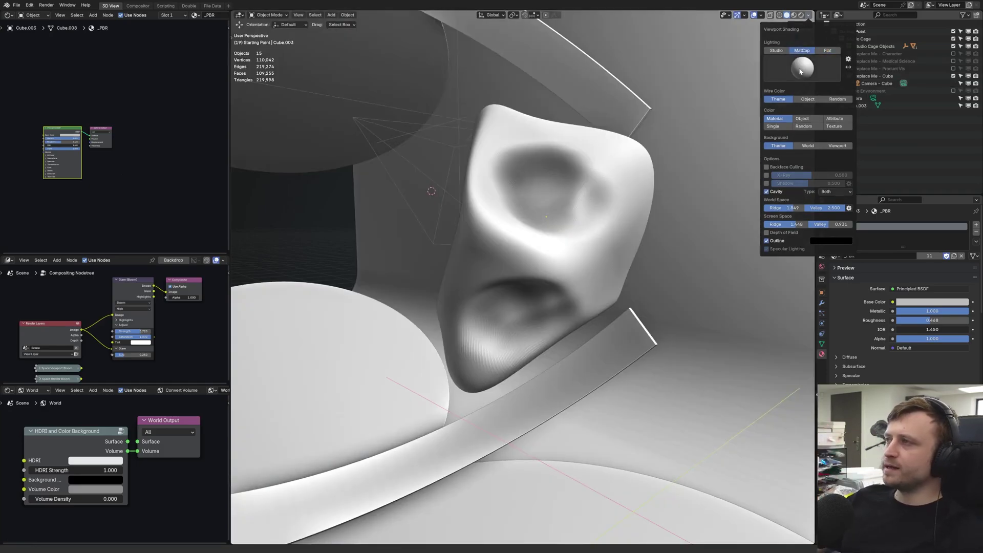
Preview the dark brown and the black rim-lit matcaps, and apply the beige matcap.
left_click(801, 69)
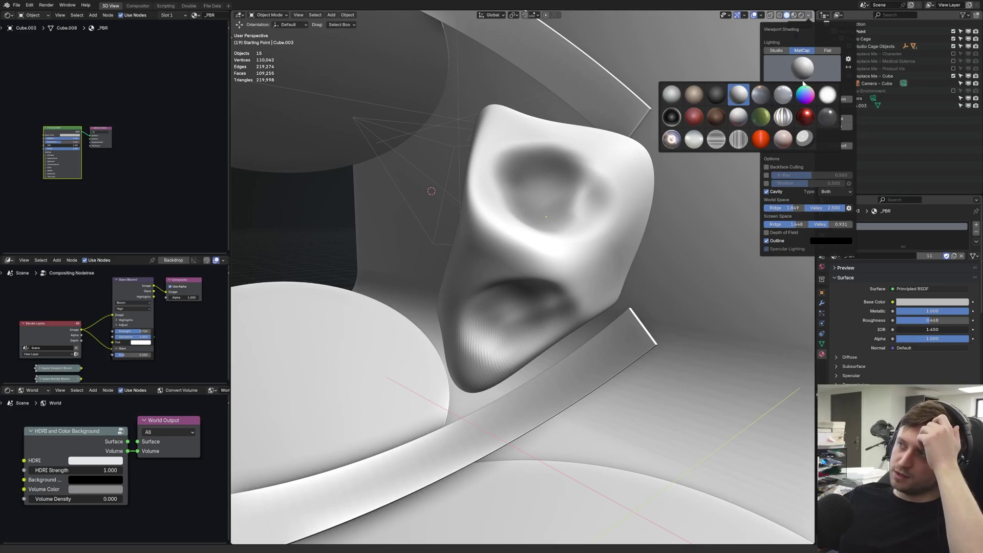
left_click(716, 117)
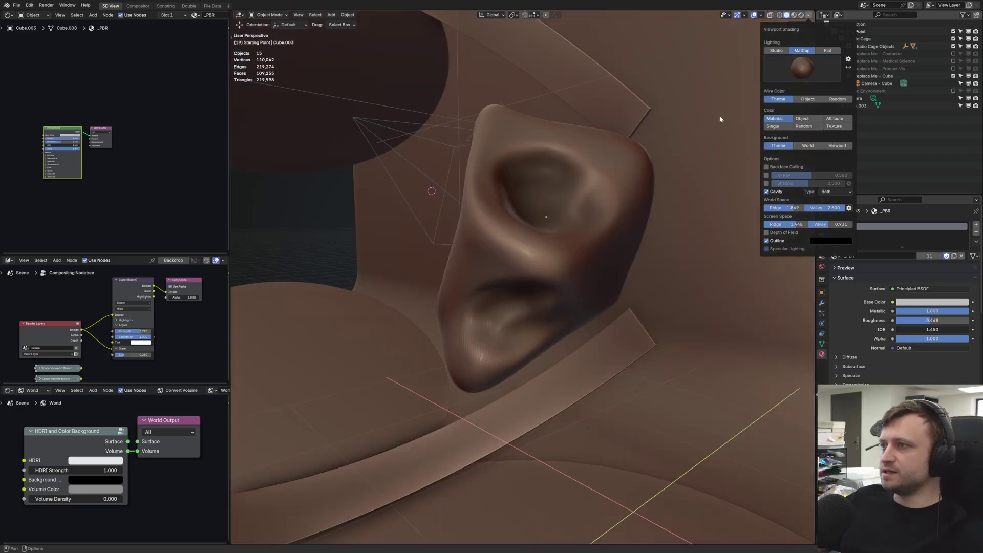
left_click(801, 69)
left_click(671, 117)
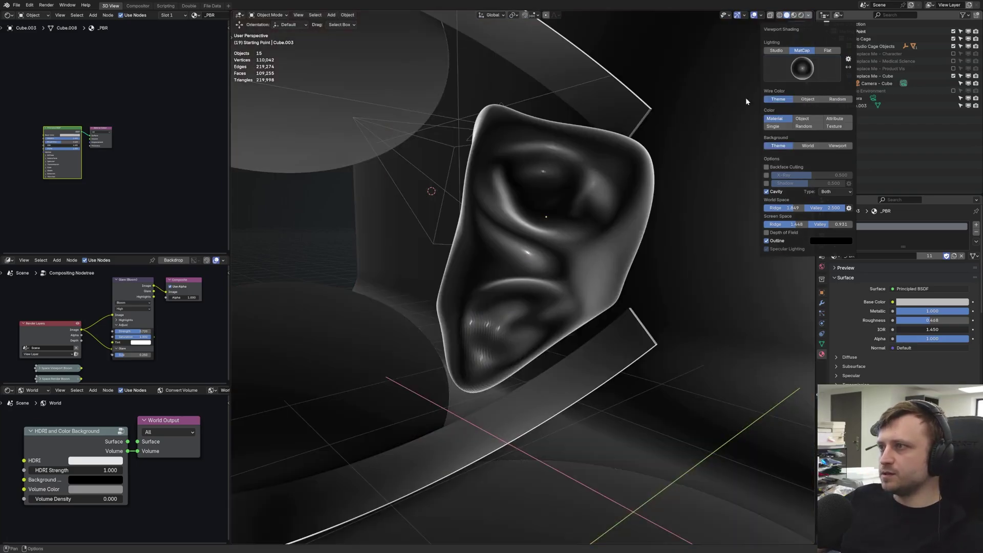
left_click(809, 69)
left_click(692, 97)
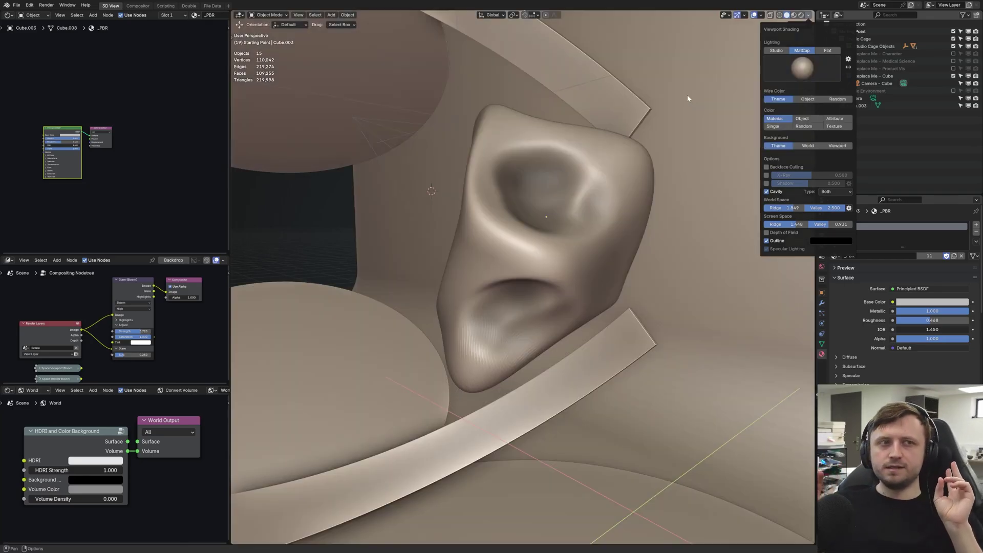
Switch the solid lighting to Studio and replace the striped studio light with the first one in the list.
mouse_move(538, 149)
middle_mouse_down()
mouse_move(582, 200)
mouse_move(519, 194)
mouse_move(642, 213)
middle_mouse_up()
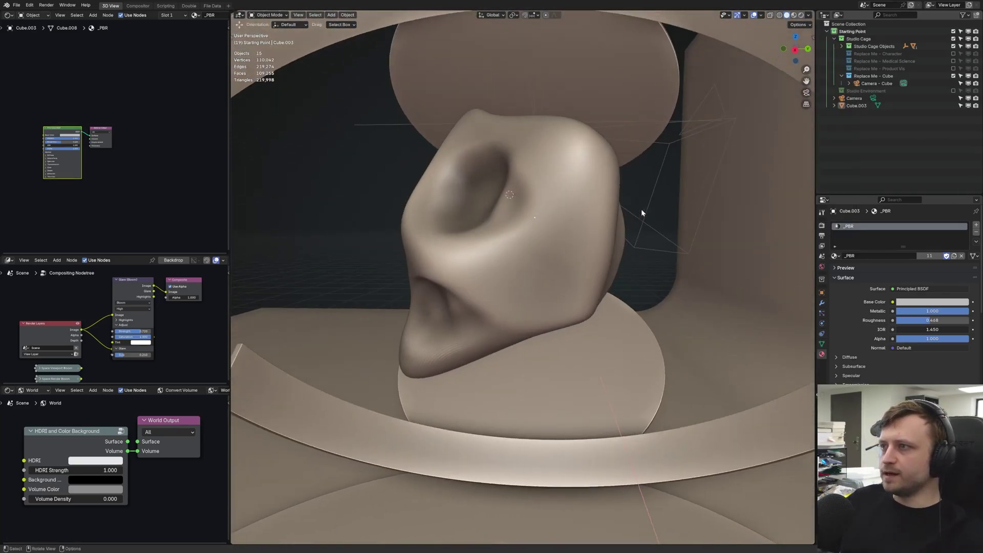
middle_click_drag(538, 207, 640, 215)
left_click(808, 15)
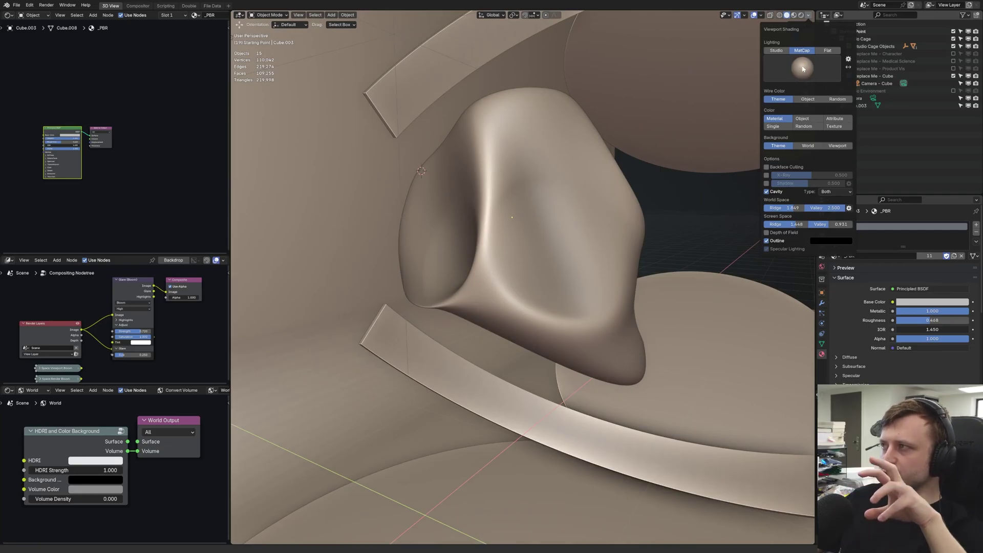
mouse_move(666, 128)
middle_mouse_down()
mouse_move(582, 167)
mouse_move(536, 235)
mouse_move(468, 221)
mouse_move(504, 249)
middle_mouse_up()
middle_click_drag(578, 190, 516, 182)
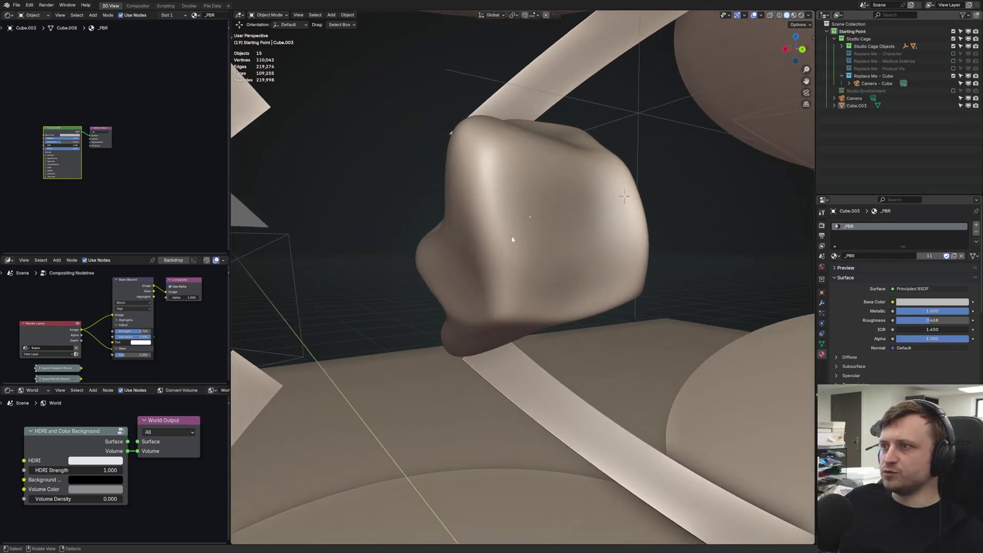
mouse_move(512, 237)
middle_mouse_down()
mouse_move(548, 211)
mouse_move(577, 258)
middle_mouse_up()
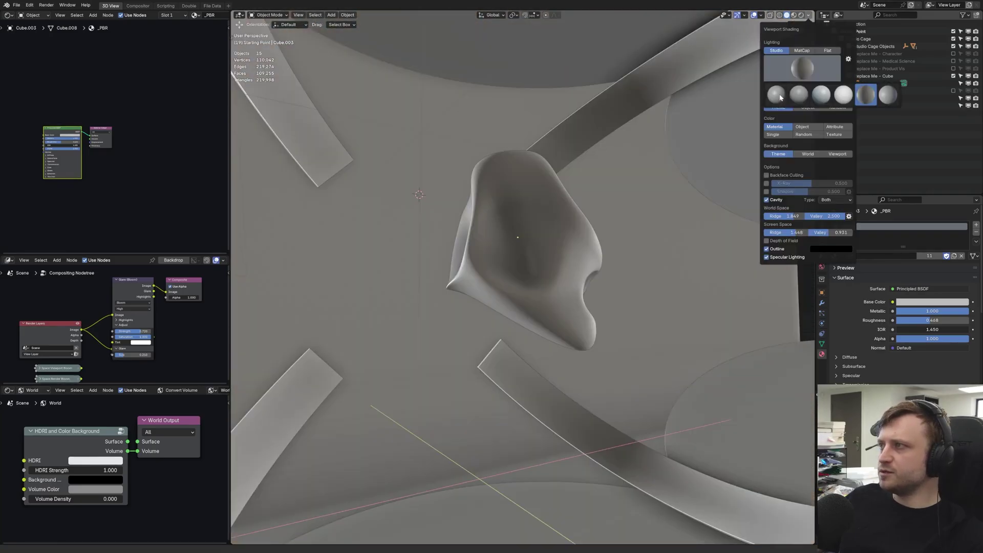
mouse_move(676, 122)
middle_mouse_down()
mouse_move(618, 150)
mouse_move(544, 161)
mouse_move(604, 173)
mouse_move(628, 136)
middle_mouse_up()
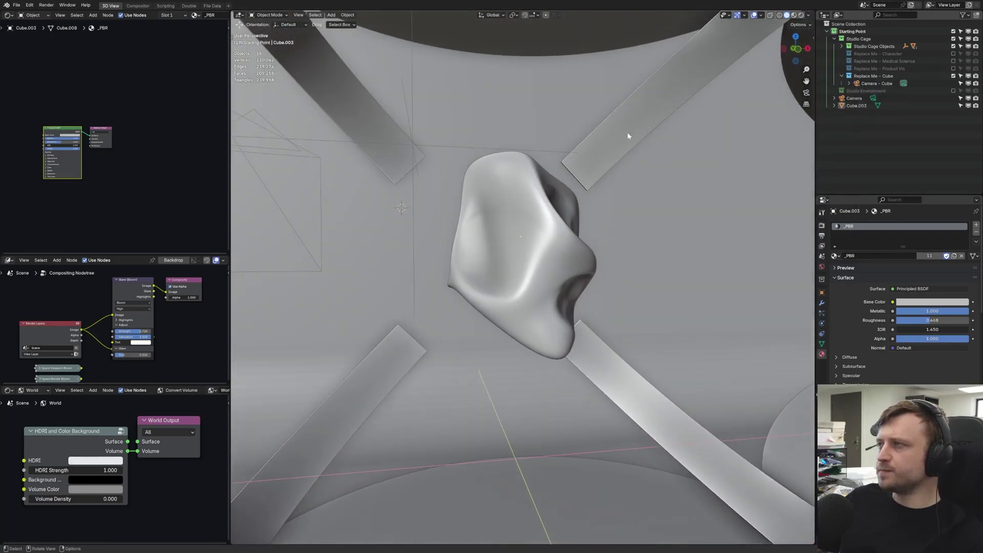
Enable Shadow in the Solid viewport shading options so the studio objects cast shadows.
left_click(809, 15)
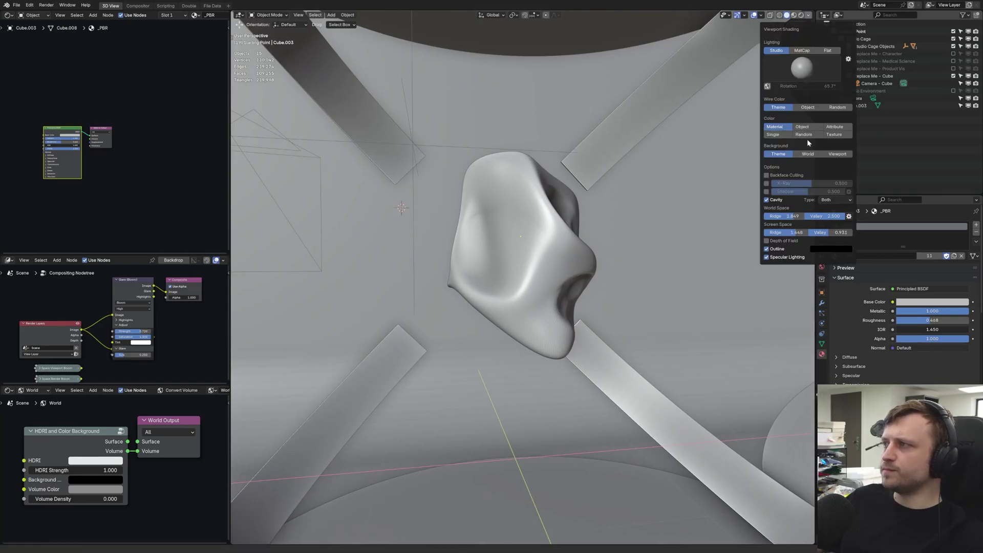
left_click(767, 192)
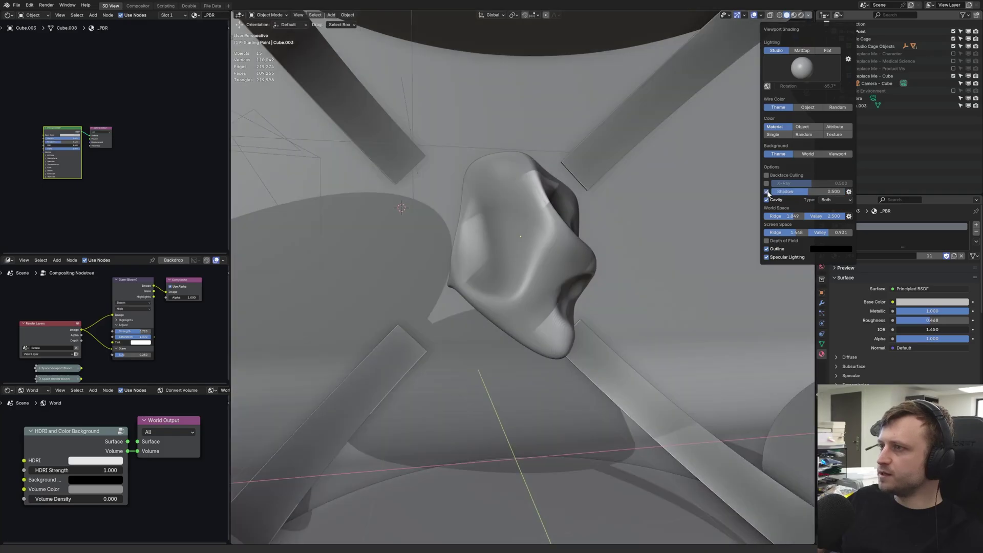
scroll(640, 225, "down", 6)
middle_click_drag(614, 231, 640, 223)
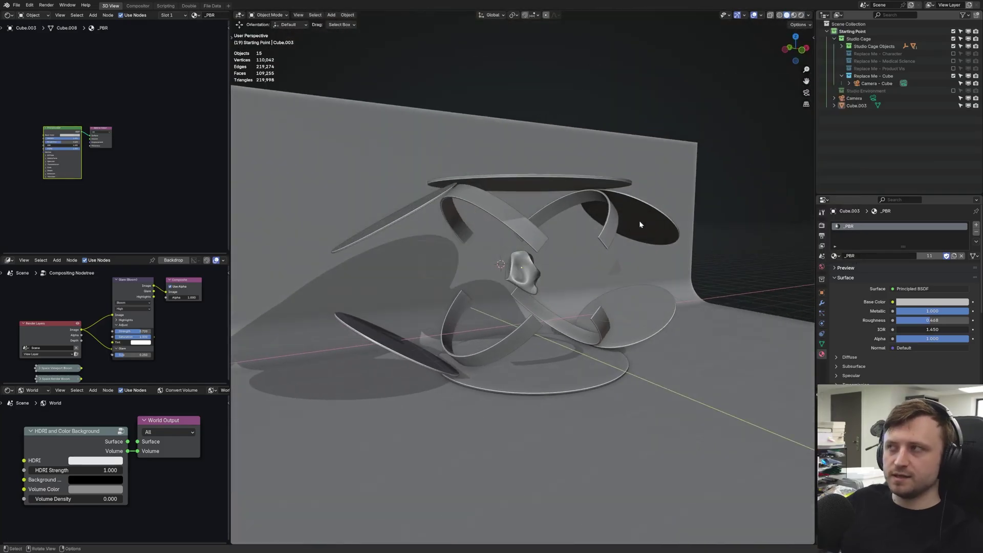
Delete the two upper curved strips and the overhead disc from the studio setup.
scroll(639, 224, "up", 4)
middle_click_drag(567, 246, 543, 244)
scroll(566, 231, "down", 1)
left_click(574, 201)
key("Delete")
left_click(546, 142)
key("Delete")
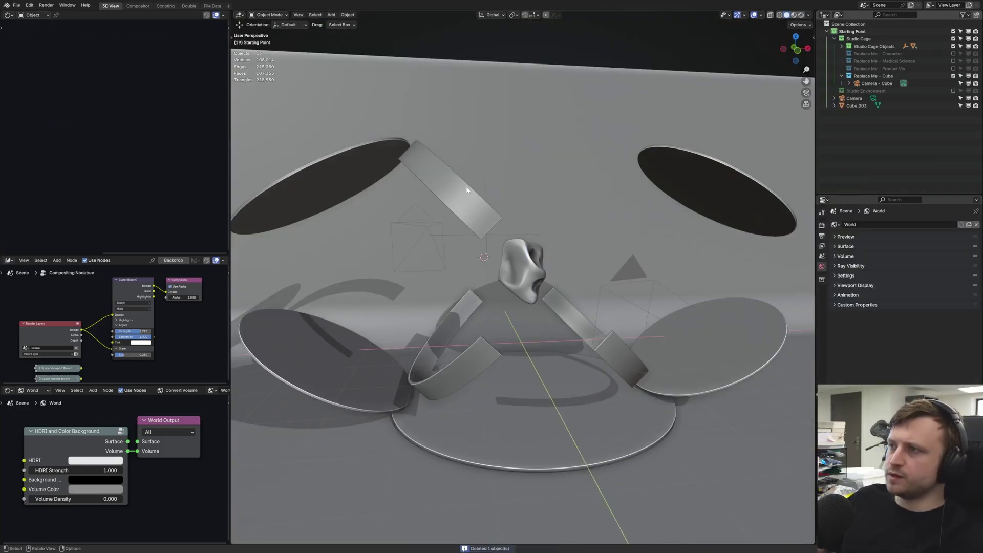
left_click(467, 190)
key("Delete")
Move the blob down toward the studio floor and try scaling it up.
middle_click_drag(476, 205, 517, 221)
left_click(521, 270)
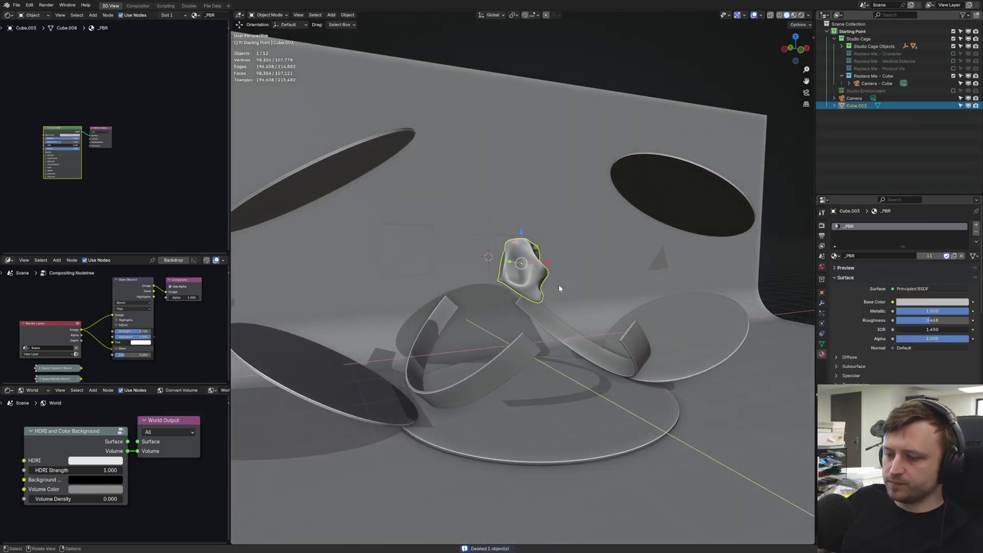
middle_click_drag(560, 287, 589, 302)
key("g")
left_click(613, 321)
key("s")
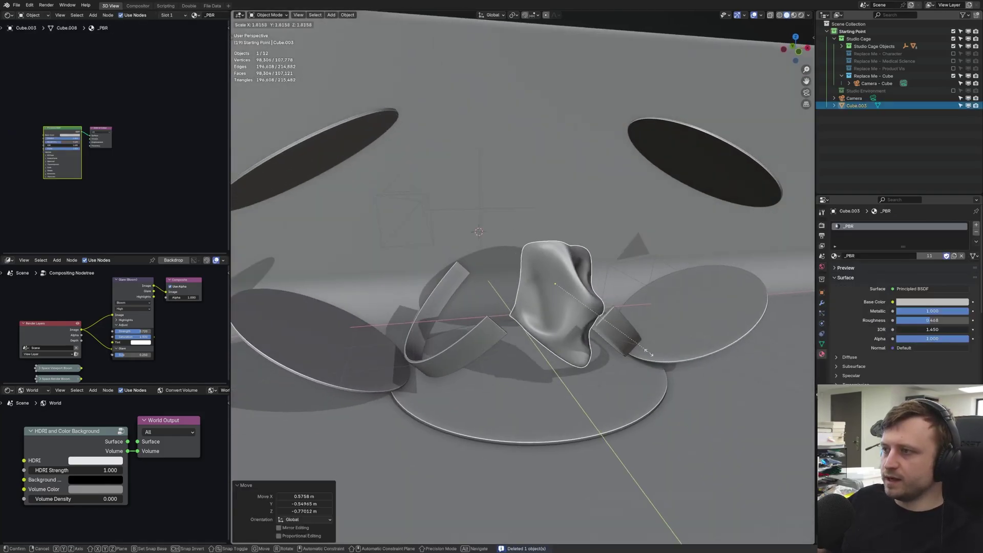
key("Escape")
middle_click_drag(589, 308, 616, 278)
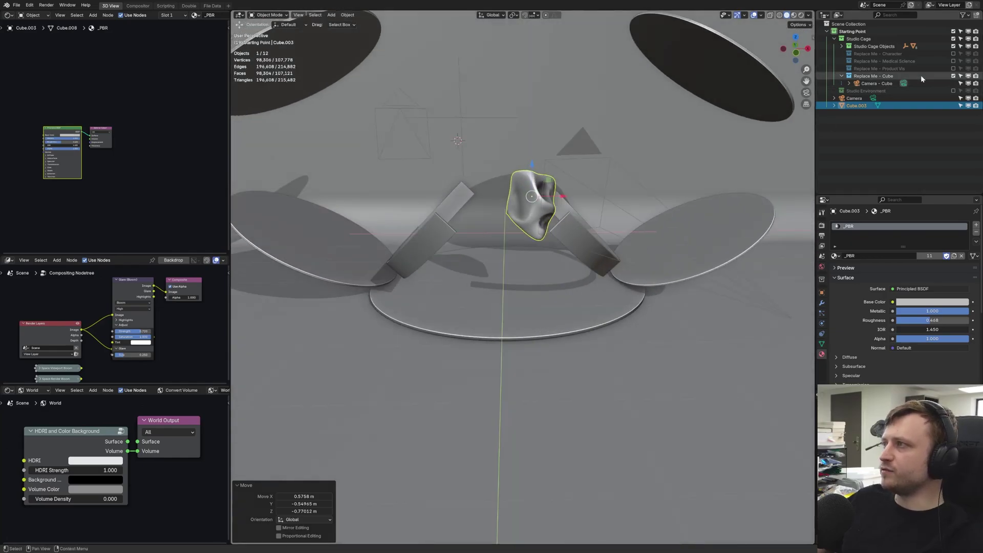
Enable the Replace Me - Character collection and delete the blob.
left_click(953, 53)
middle_click_drag(589, 215, 510, 186)
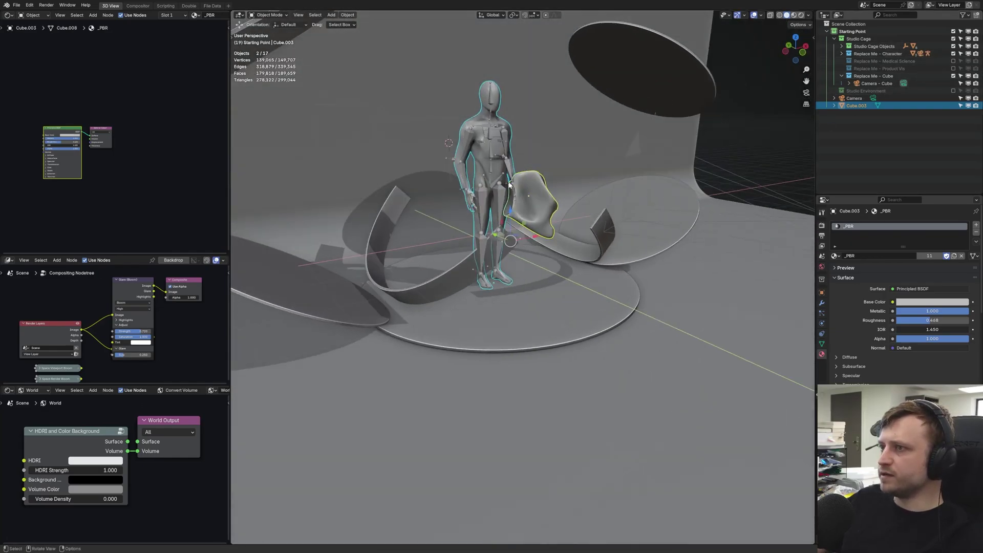
key("Delete")
Move the character rig along Y to about -6.73 m, clear of the strips and discs, and switch the view to orthographic.
left_click(659, 220)
scroll(578, 305, "up", 3)
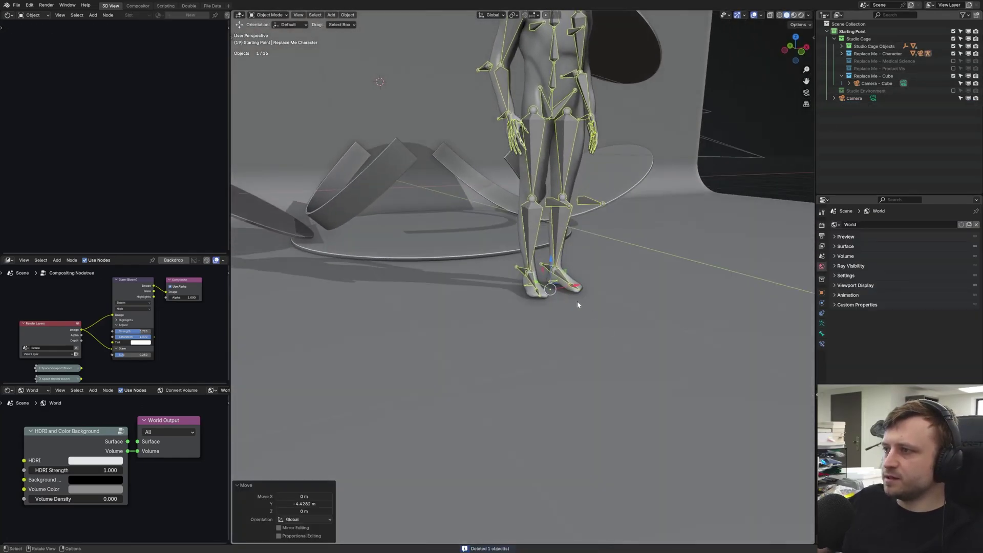
middle_click_drag(537, 285, 479, 296)
left_click(646, 328)
scroll(552, 325, "down", 3)
key("KP_5")
Rotate the character rig 11° about the global Z axis.
left_click(515, 290)
key("r")
key("z")
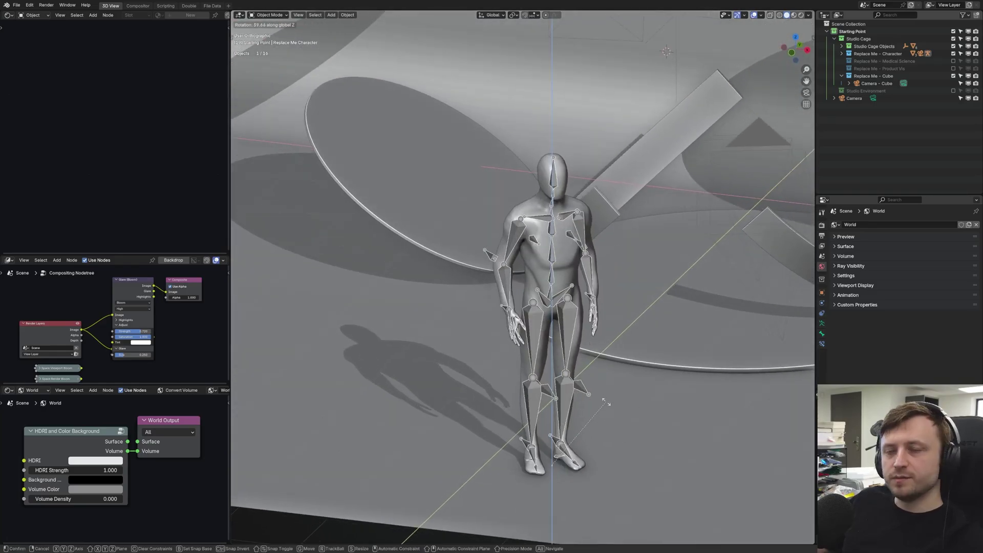
key("Return")
Hide bones in the viewport overlays and deselect everything.
left_click(762, 16)
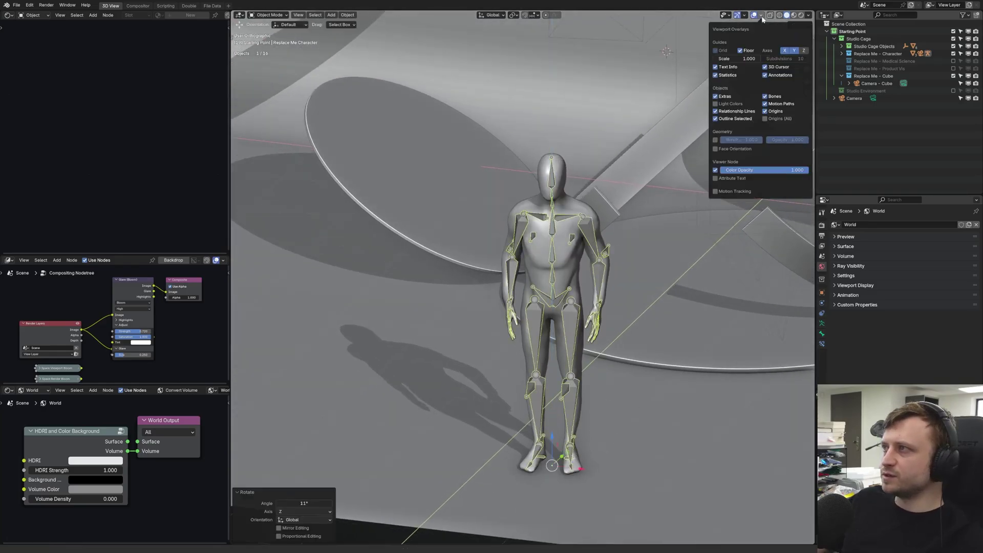
left_click(765, 97)
key("alt+a")
Render a viewport image of the character from the front, and another from a side angle.
left_click(298, 15)
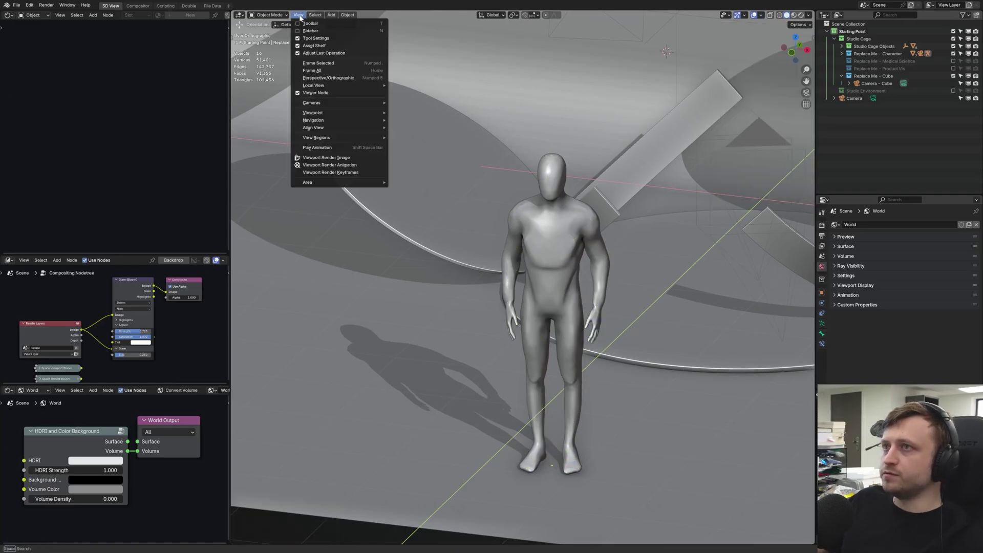
left_click(328, 157)
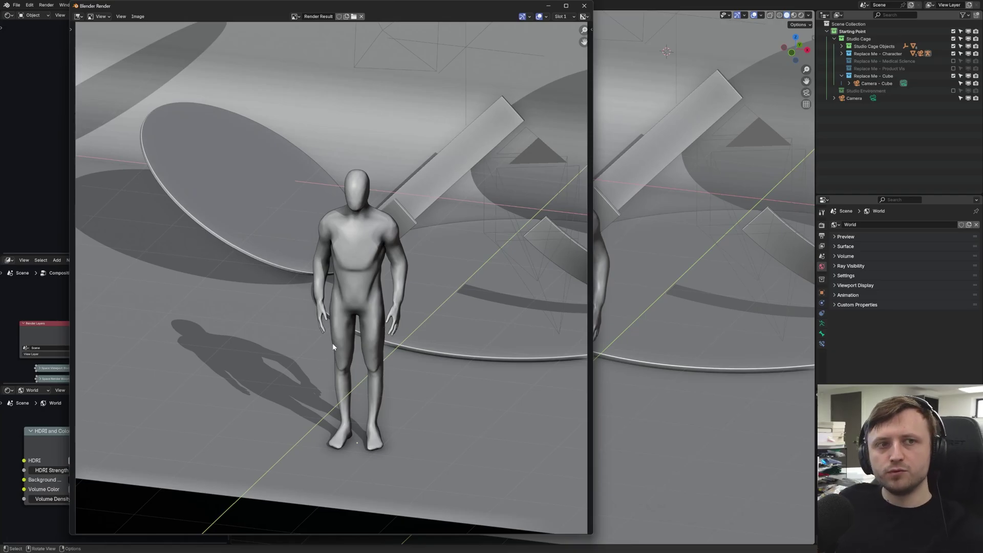
key("Escape")
middle_click_drag(549, 187, 461, 195)
left_click(298, 15)
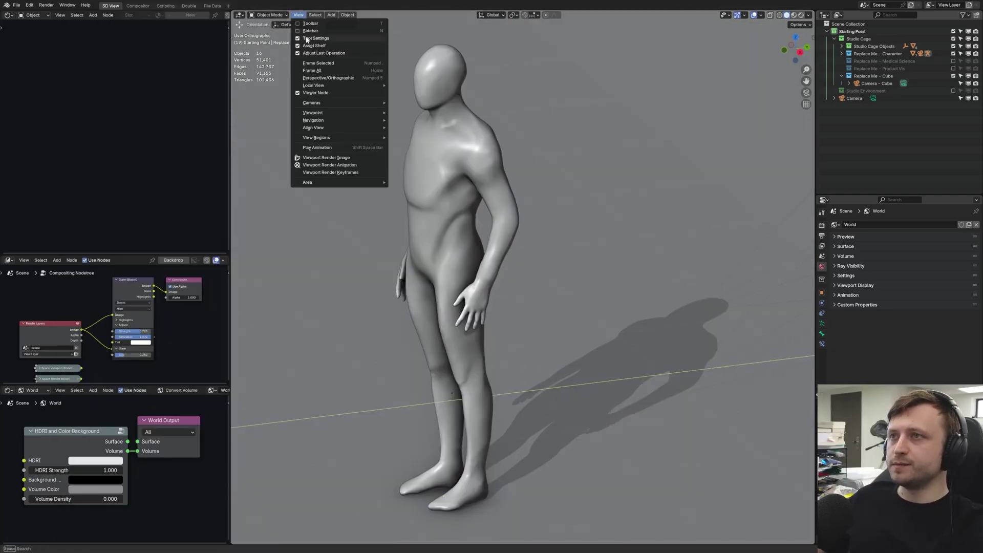
left_click(326, 157)
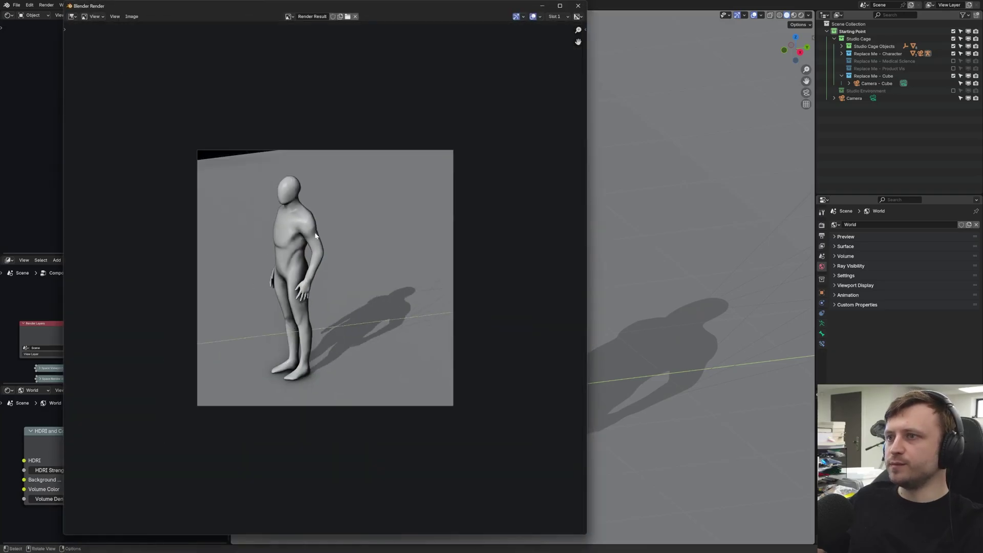
Set the output resolution to 1920 × 1080 px.
left_click(822, 225)
left_click(840, 275)
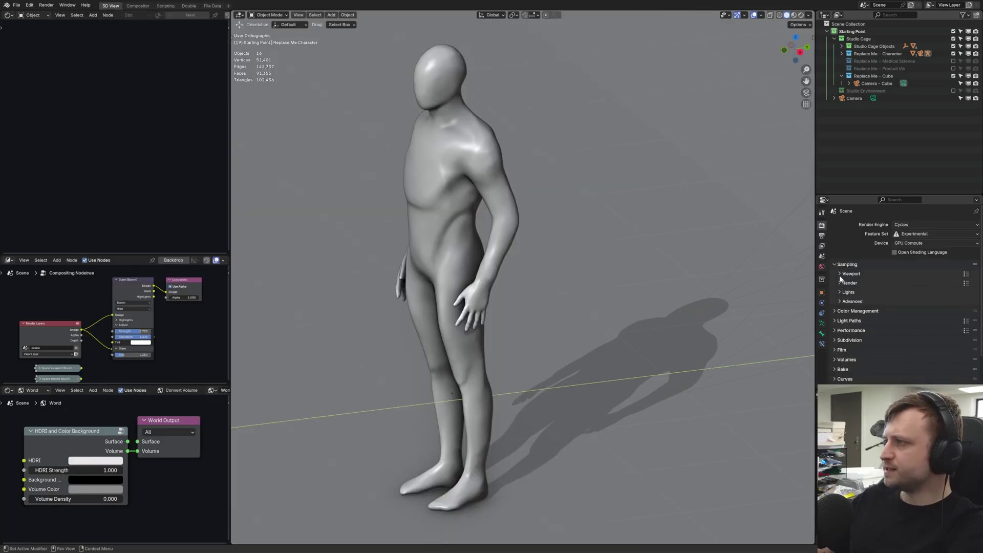
left_click(844, 264)
left_click(822, 236)
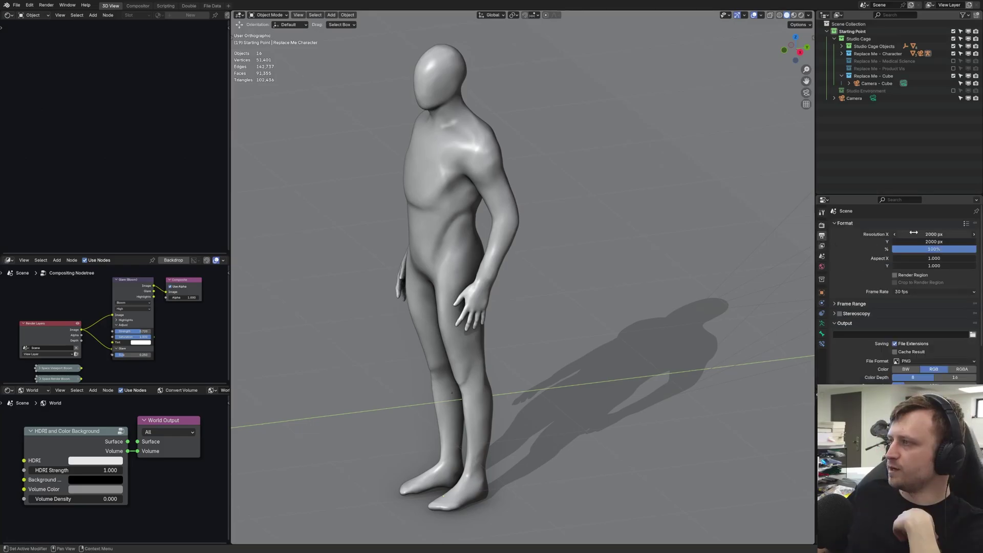
left_click(935, 234)
type("2000")
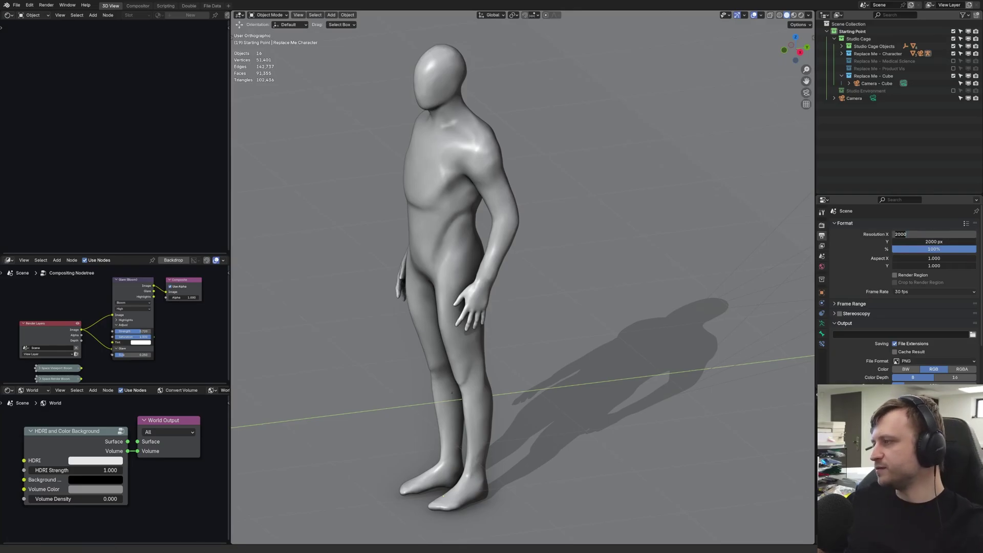
key("Tab")
type("1080")
key("Return")
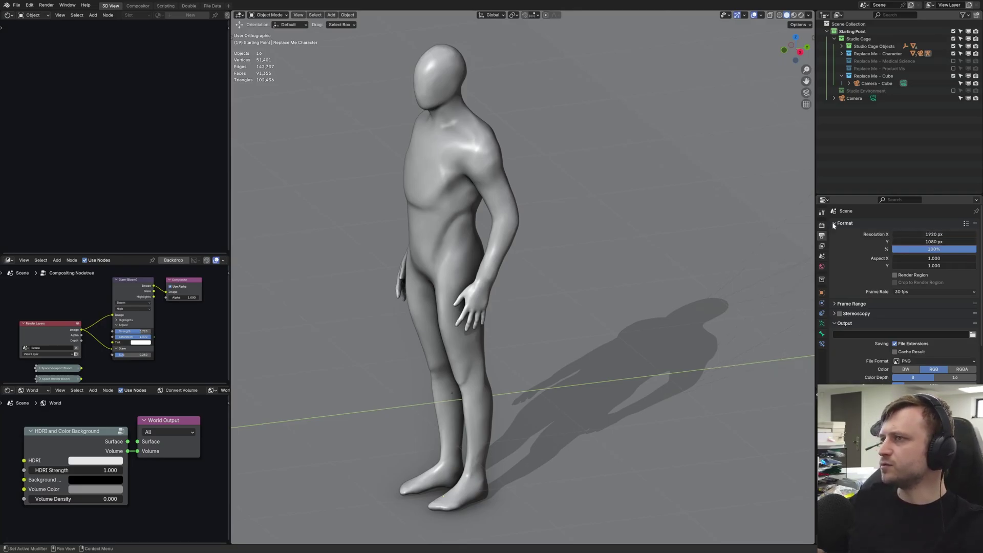
Render a viewport image at the widescreen resolution to check its framing, and close the render window.
left_click(298, 15)
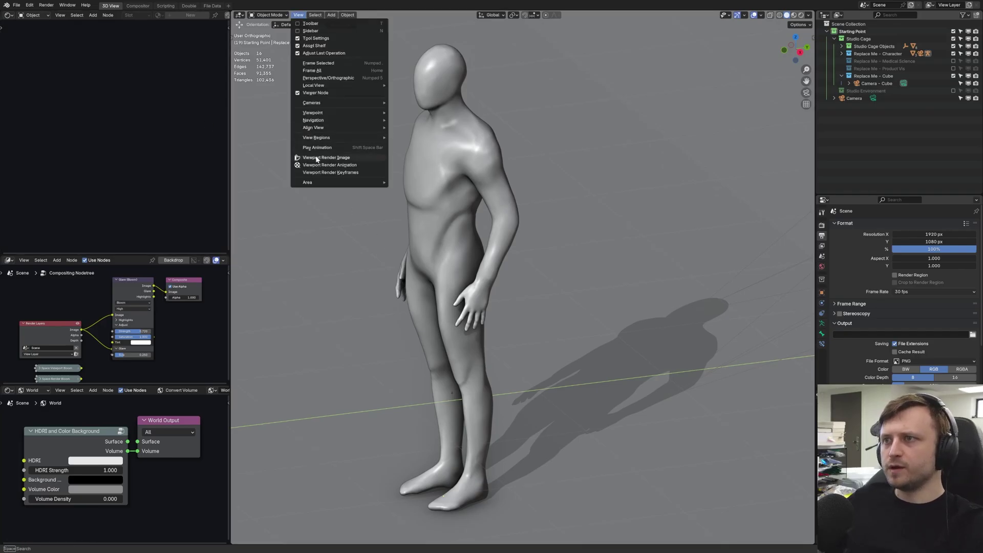
left_click(315, 156)
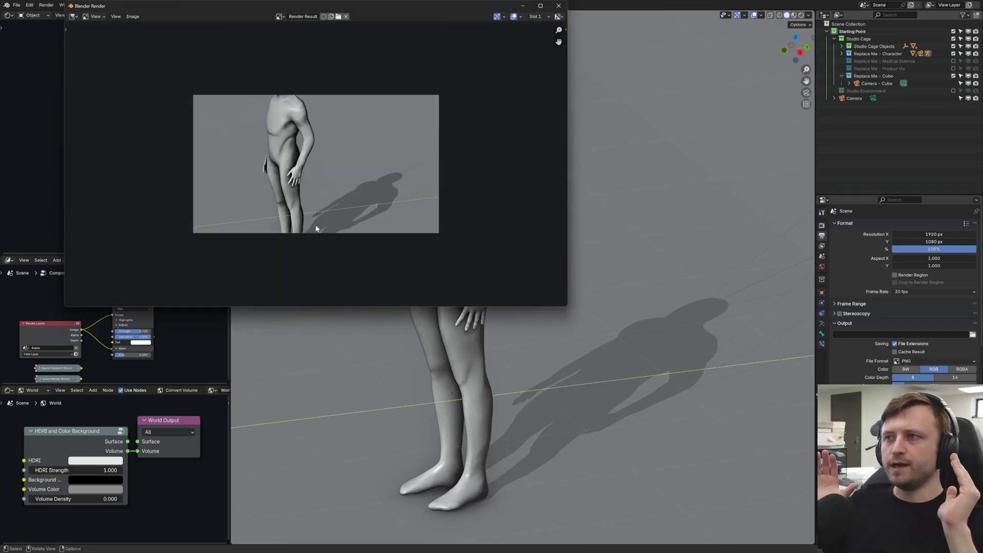
left_click(559, 6)
Set the output resolution to 2000 × 2000 px.
type("20")
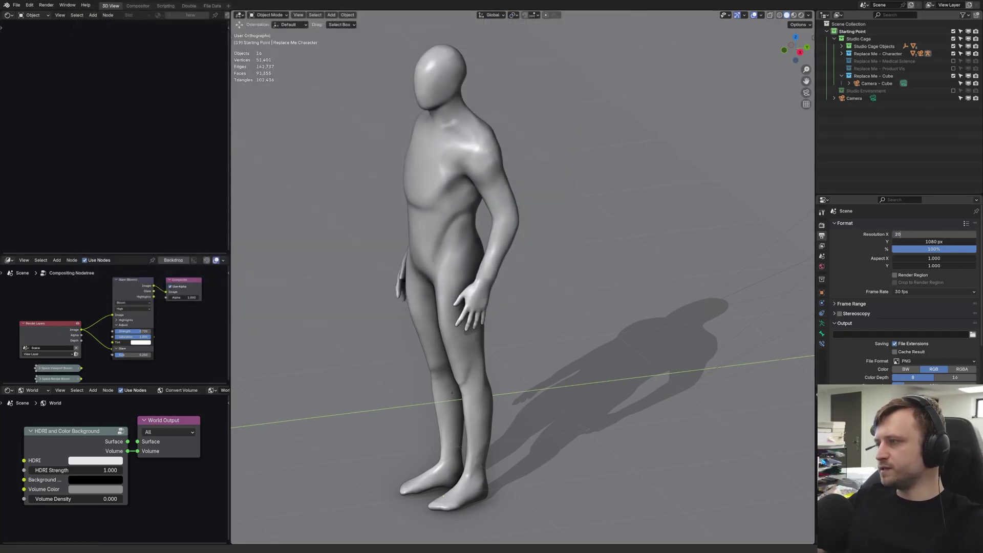
type("00")
key("Tab")
type("2000")
key("Return")
Reframe the full character from the front, render a square viewport image of it, and close the render window.
scroll(549, 345, "down", 3)
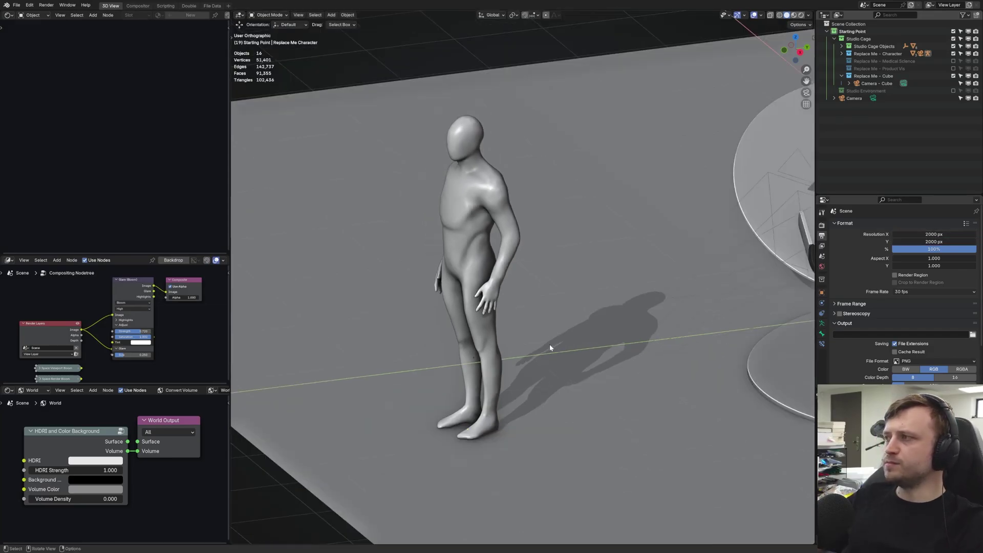
scroll(549, 344, "up", 2)
mouse_move(549, 344)
middle_mouse_down()
mouse_move(515, 359)
mouse_move(544, 360)
middle_mouse_up()
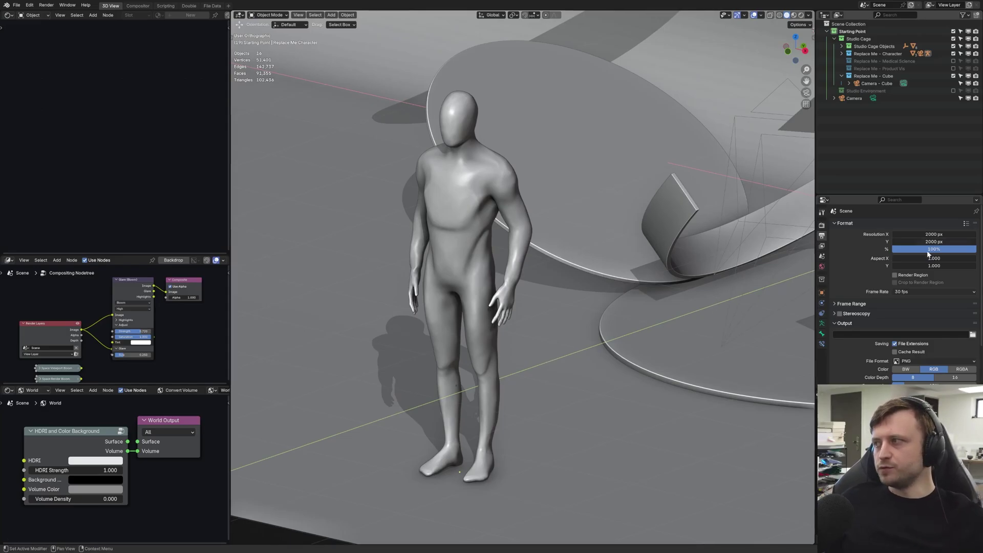
scroll(482, 197, "up", 1)
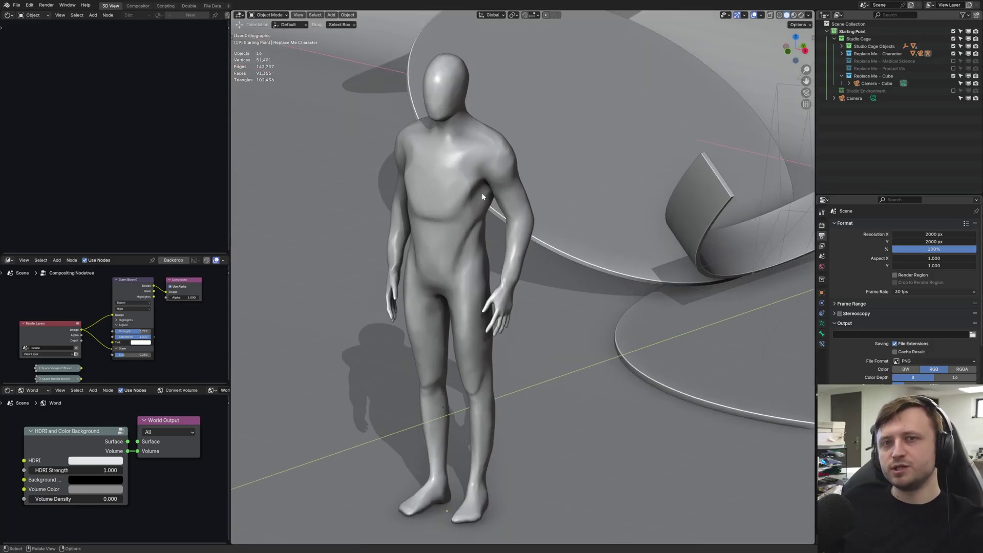
middle_click_drag(450, 169, 461, 128)
left_click(298, 14)
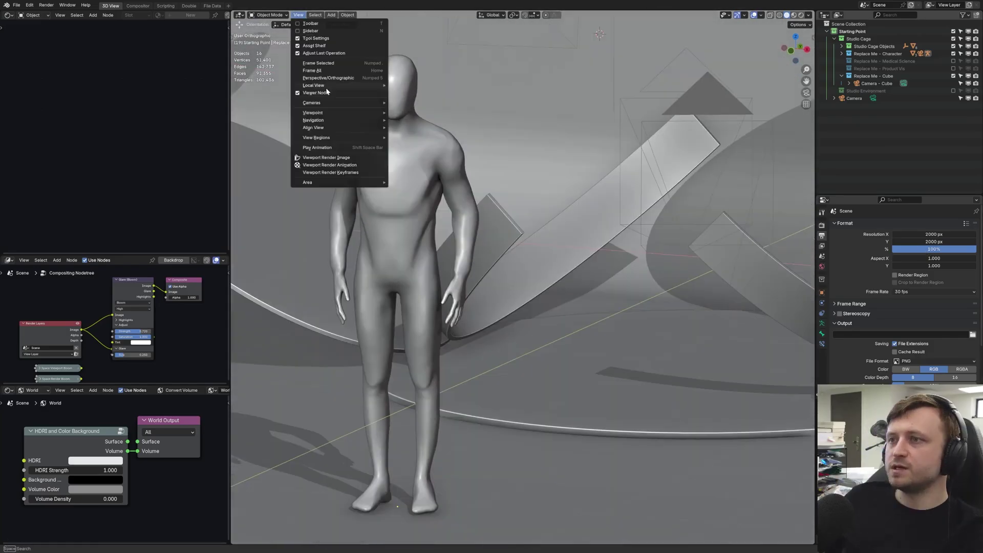
left_click(336, 158)
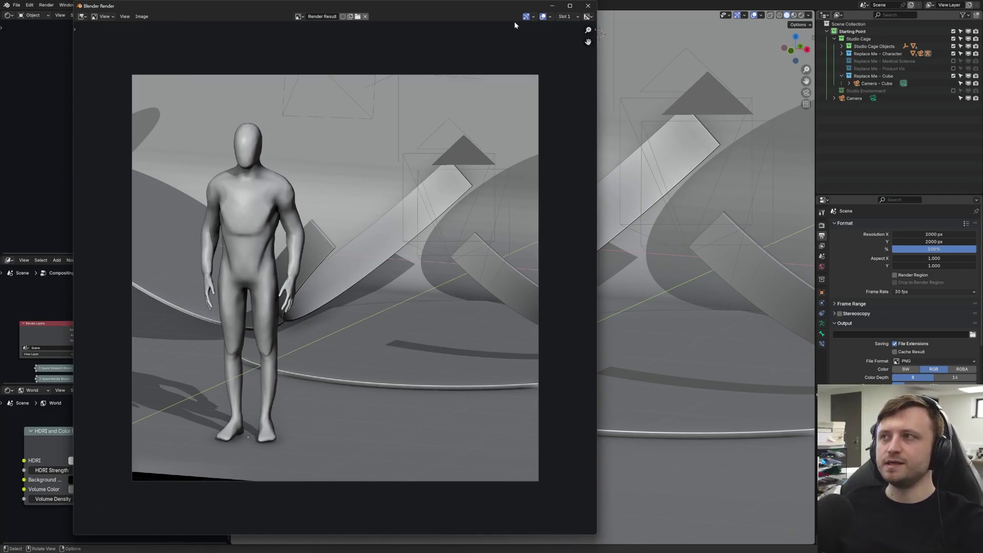
left_click(588, 6)
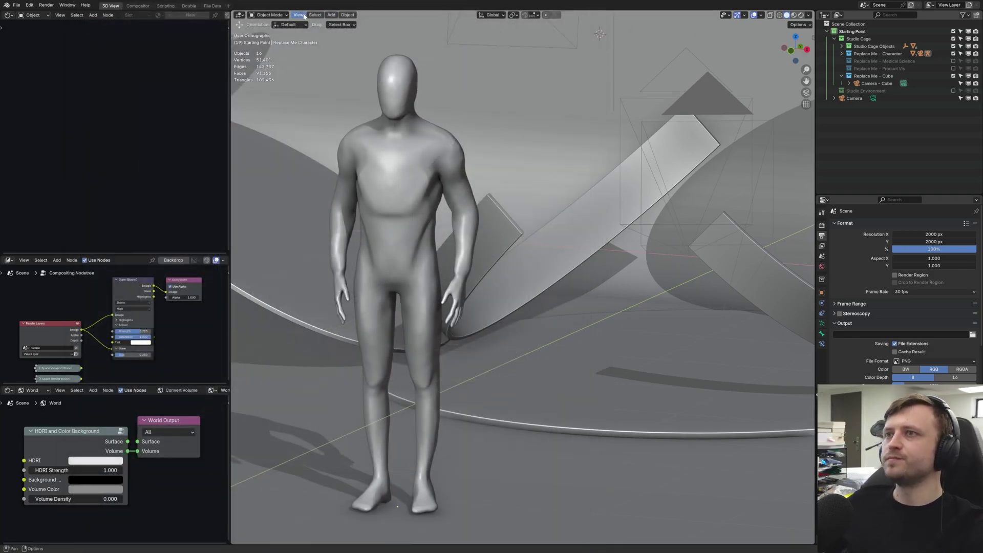
Try the viewport's navigation gizmos for orbiting, zooming and toggling the camera view around the character.
middle_click_drag(734, 62, 787, 51)
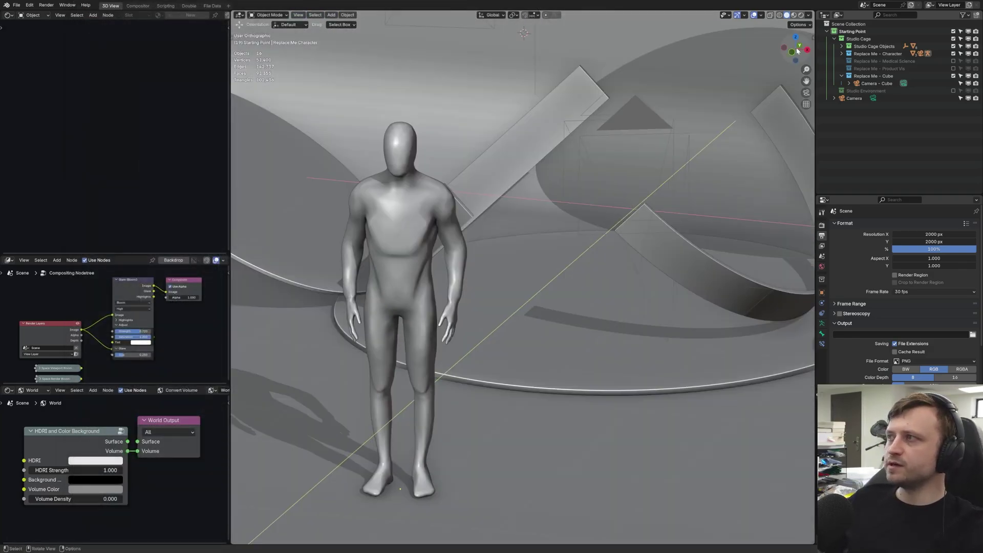
mouse_move(797, 52)
left_mouse_down()
mouse_move(787, 39)
mouse_move(797, 51)
left_mouse_up()
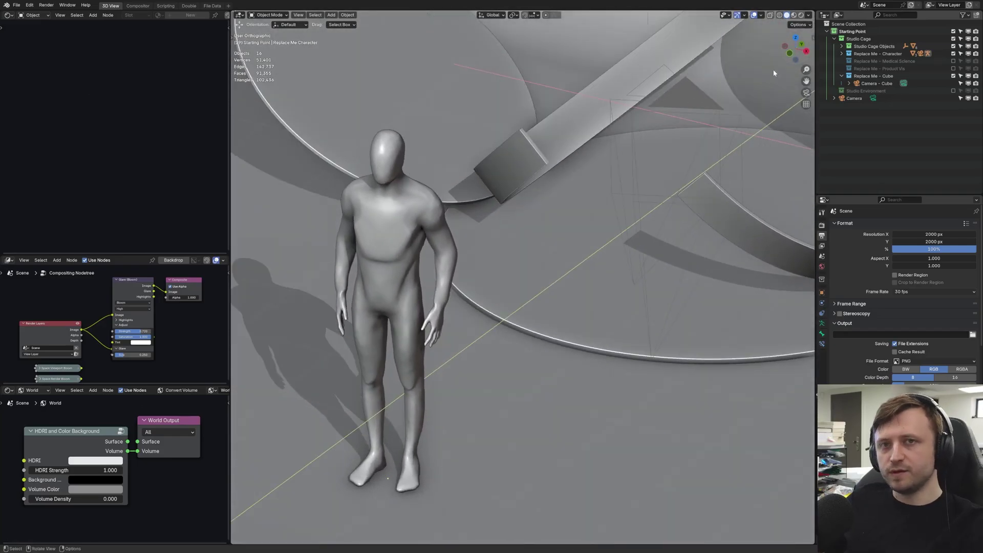
mouse_move(579, 199)
middle_mouse_down()
mouse_move(520, 202)
mouse_move(516, 239)
mouse_move(580, 205)
middle_mouse_up()
left_click_drag(805, 71, 839, 71)
left_click(806, 93)
left_click(807, 93)
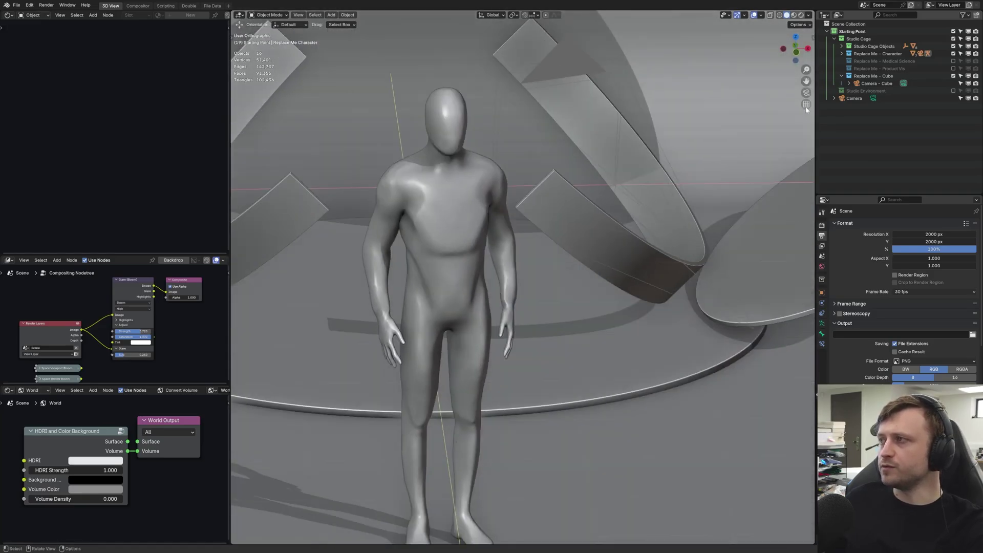
Toggle the view between orthographic and perspective projection several times, ending in perspective with the whole character in view.
left_click(807, 107)
left_click(806, 107)
left_click(807, 107)
left_click(807, 107)
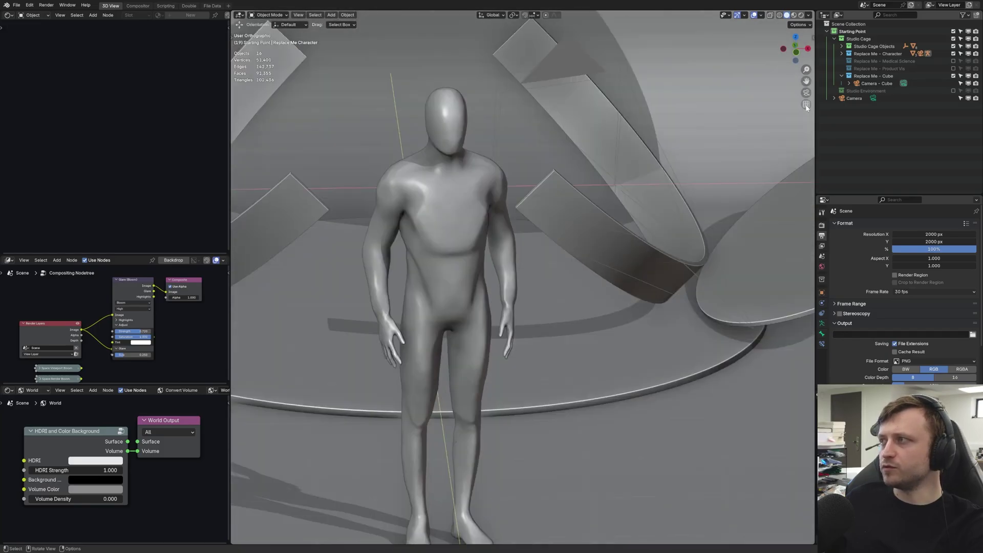
left_click(807, 107)
scroll(507, 166, "down", 5)
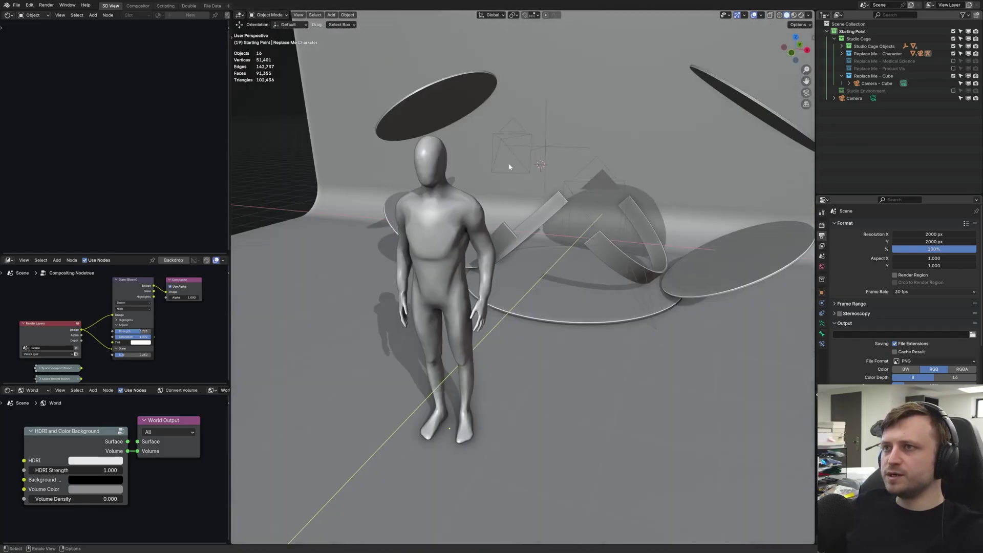
Show the viewport toolbar, briefly open the sidebar, and select the character mesh.
key("t")
key("n")
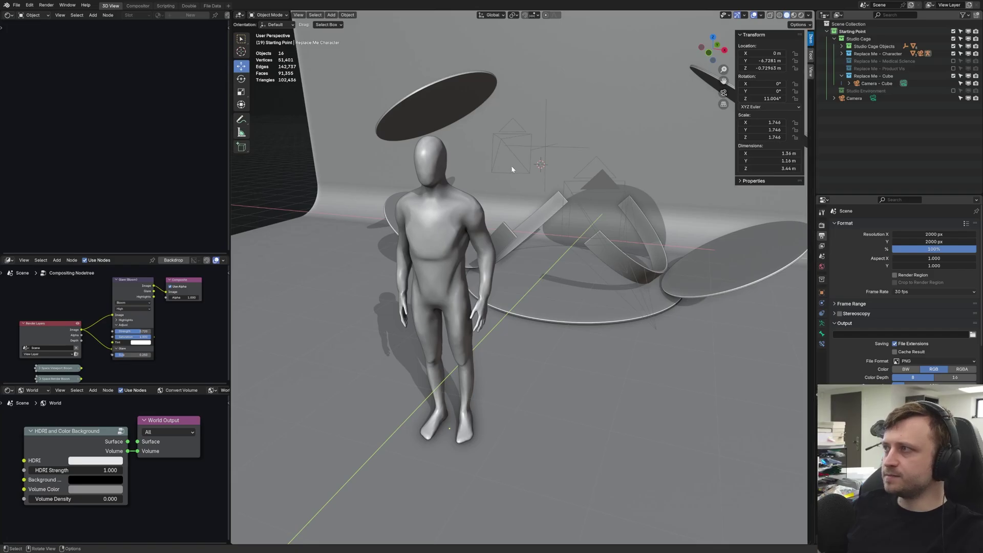
key("n")
left_click(421, 239)
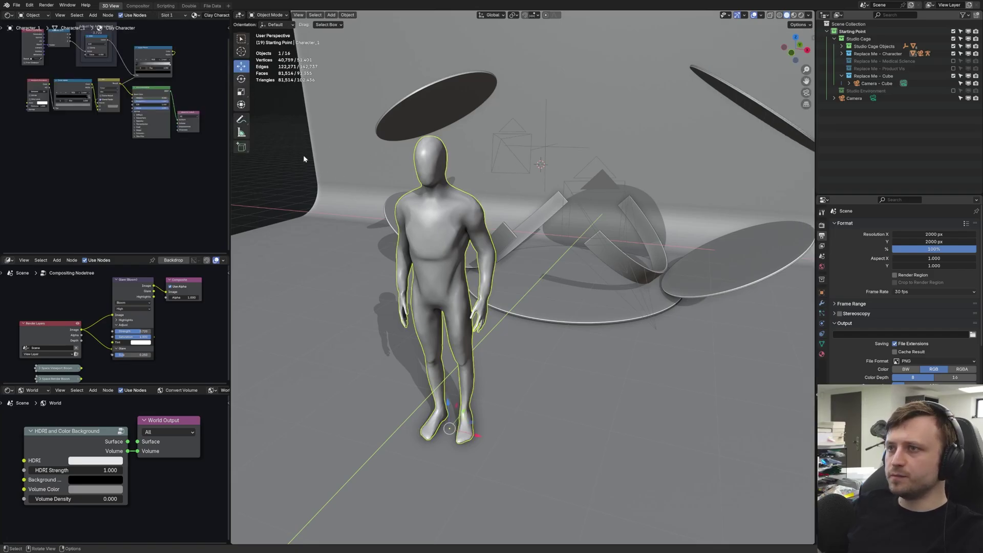
Switch to the Rotate tool and back to the Move tool to compare their gizmos on the character.
left_click(241, 80)
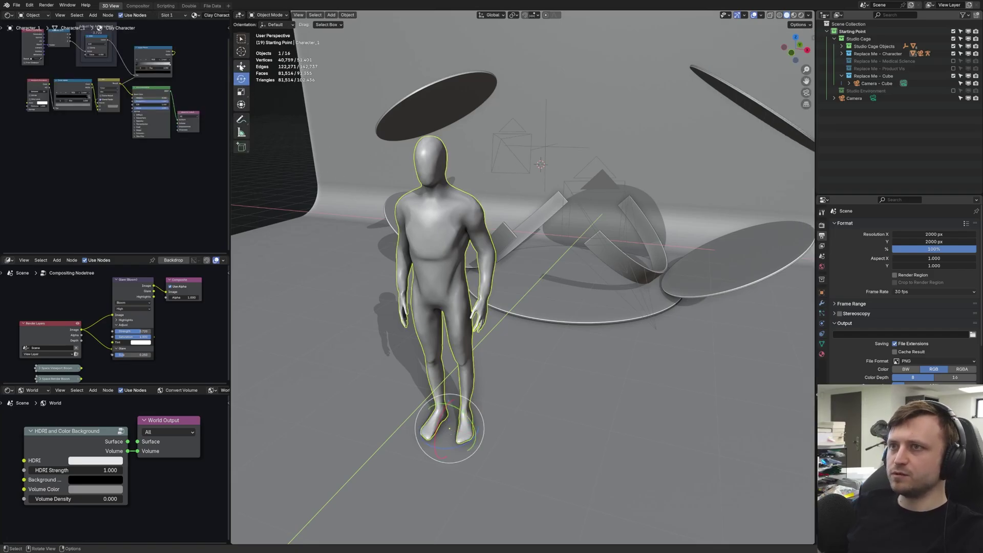
left_click(240, 66)
left_click_drag(449, 406, 449, 429)
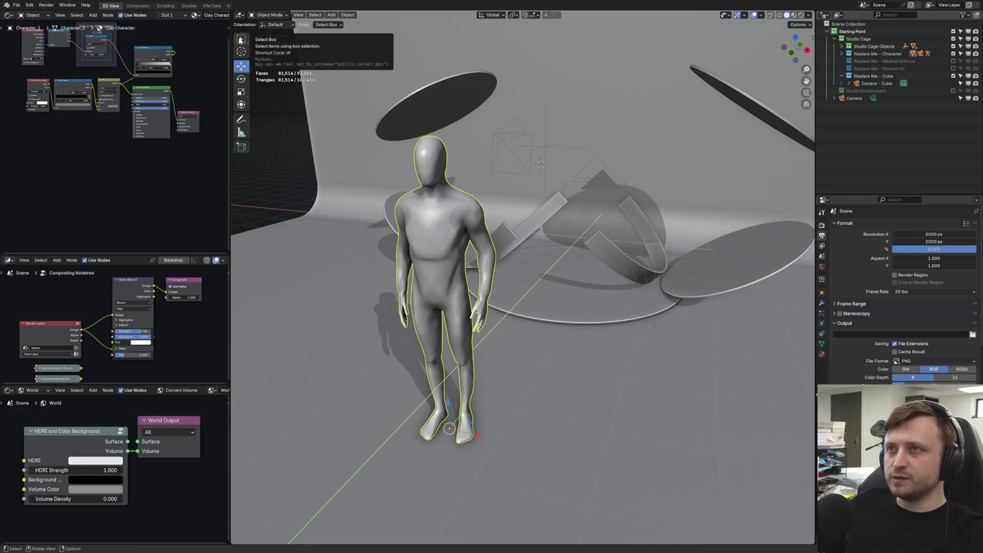
With the Select Box tool, pick various objects including the studio backdrop, the overhead soft light and the character, finishing with the character selected.
left_click(240, 40)
left_click(496, 391)
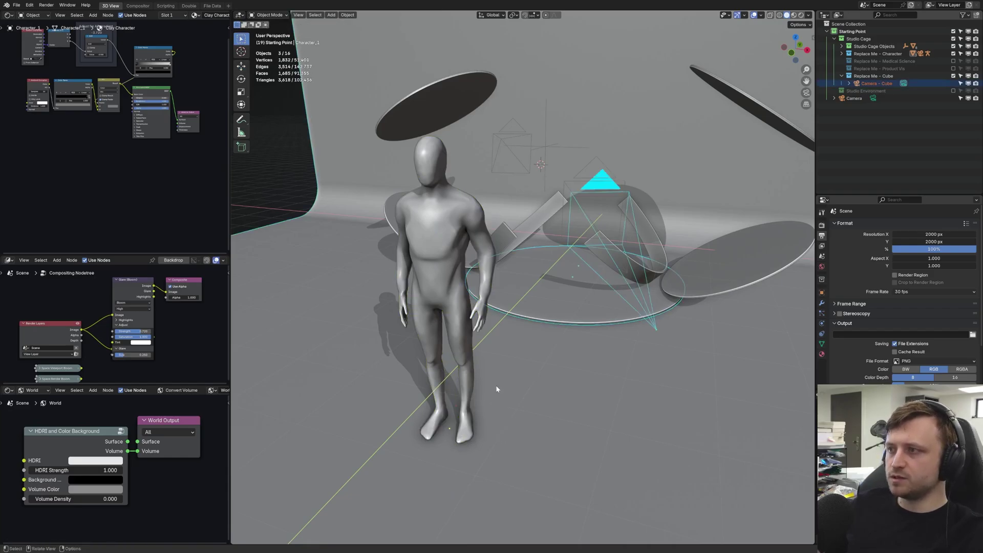
left_click(554, 292)
left_click(505, 341)
left_click(439, 236)
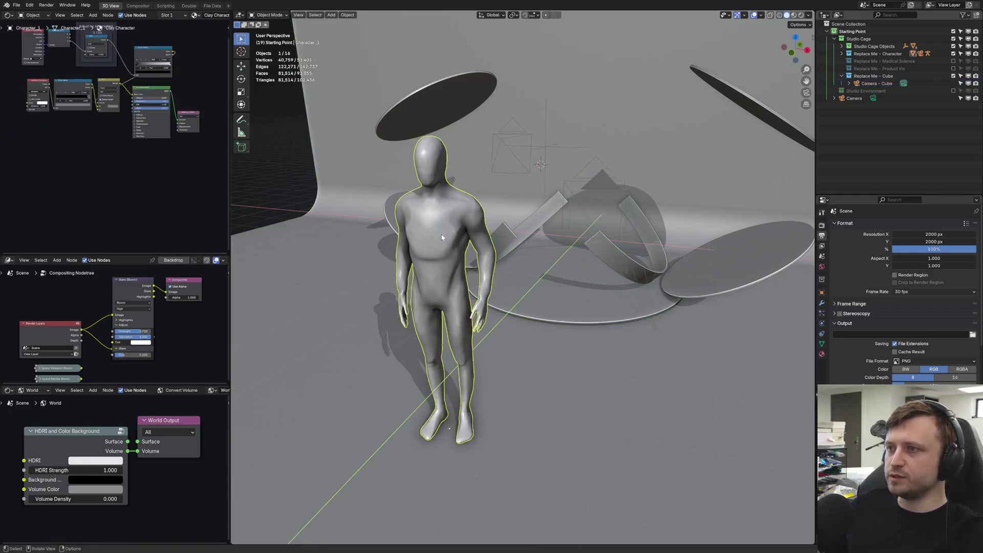
left_click(437, 123)
left_click(448, 220)
left_click(559, 287)
left_click(512, 332)
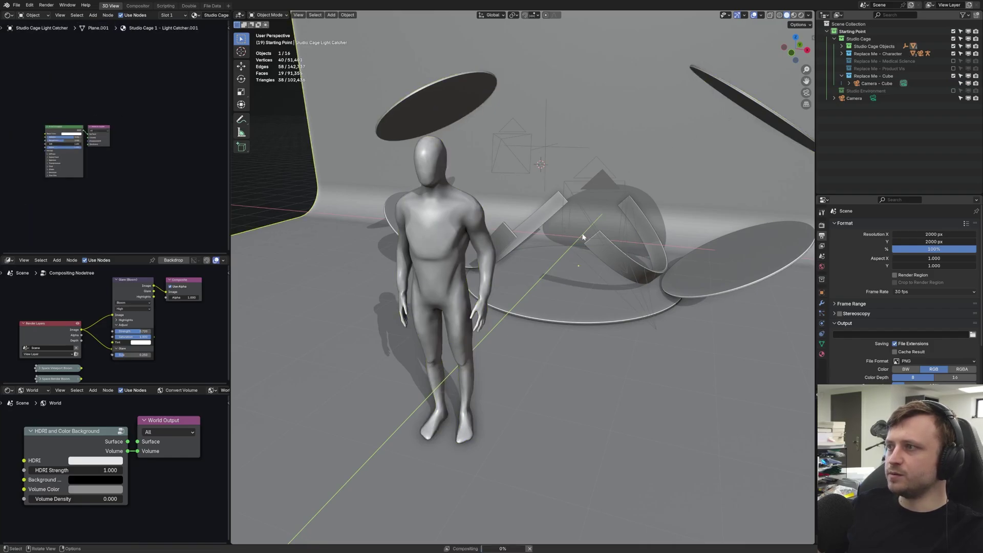
left_click(567, 289)
left_click(435, 230)
left_click(388, 204)
left_click(419, 113)
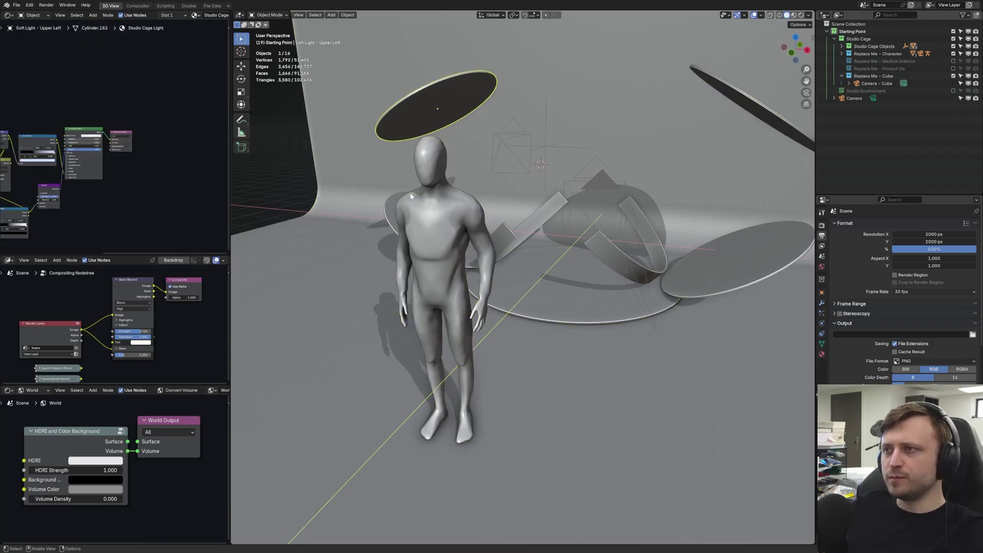
left_click(424, 214)
left_click(424, 214)
left_click(424, 214)
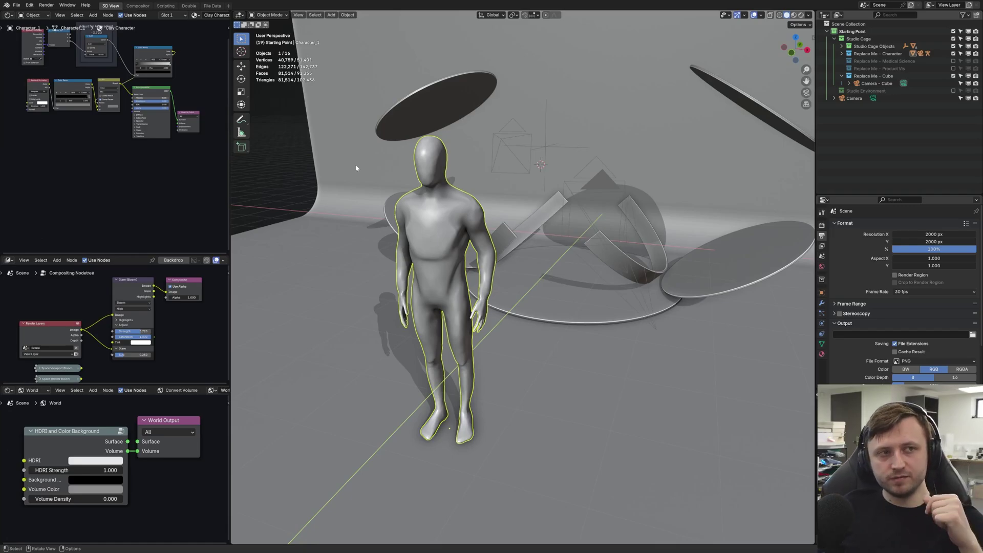
Split a new area off the lower part of the 3D viewport and turn it into a Timeline.
left_click_drag(233, 542, 236, 467)
left_click(238, 471)
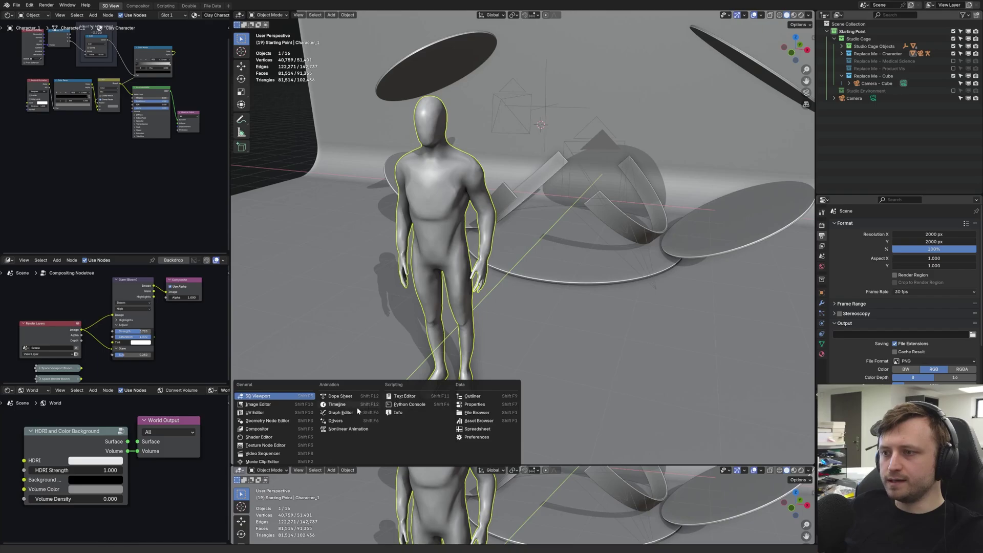
left_click(336, 404)
middle_click_drag(349, 406, 456, 361)
Activate the Move tool and play the animation, selecting the overhead soft light and then the character during playback.
key("g")
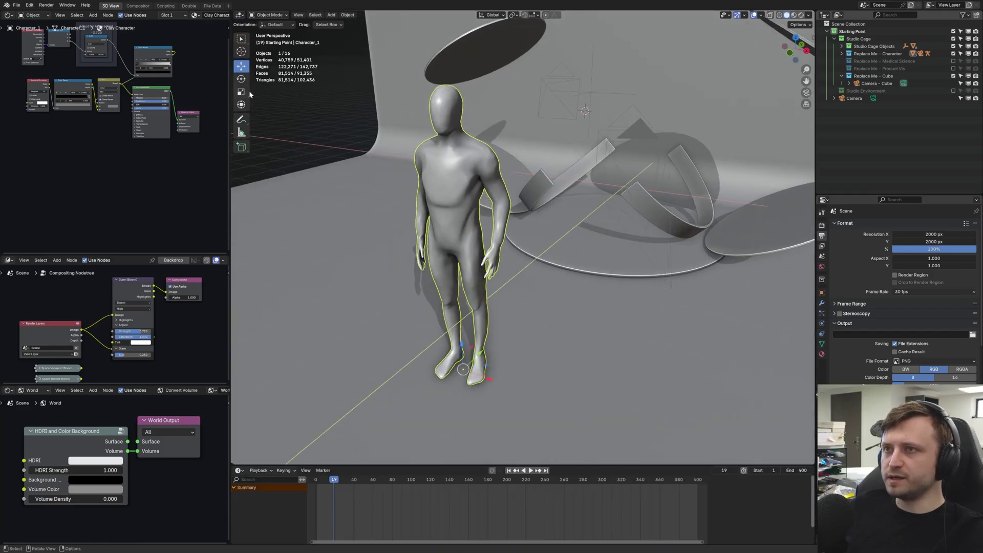
left_click(530, 470)
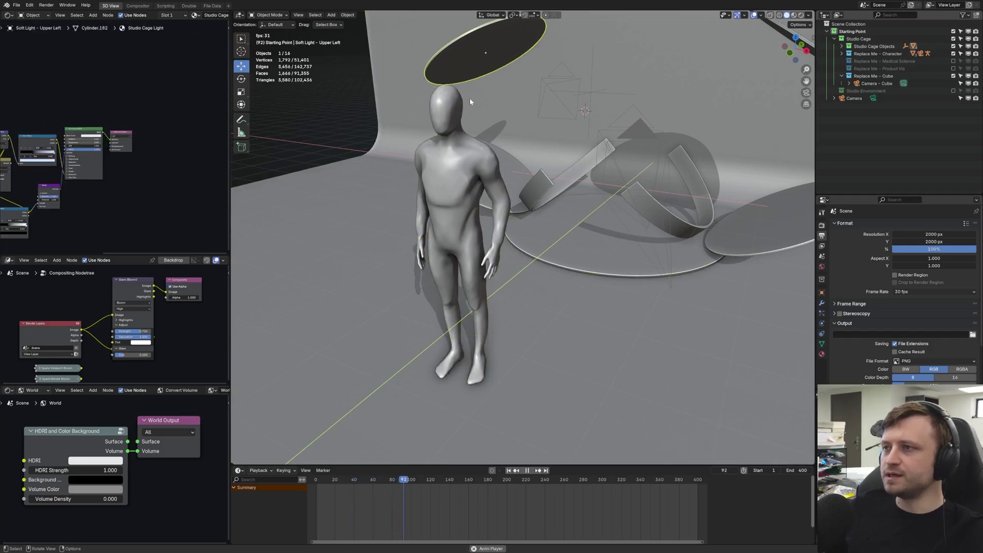
left_click(485, 51)
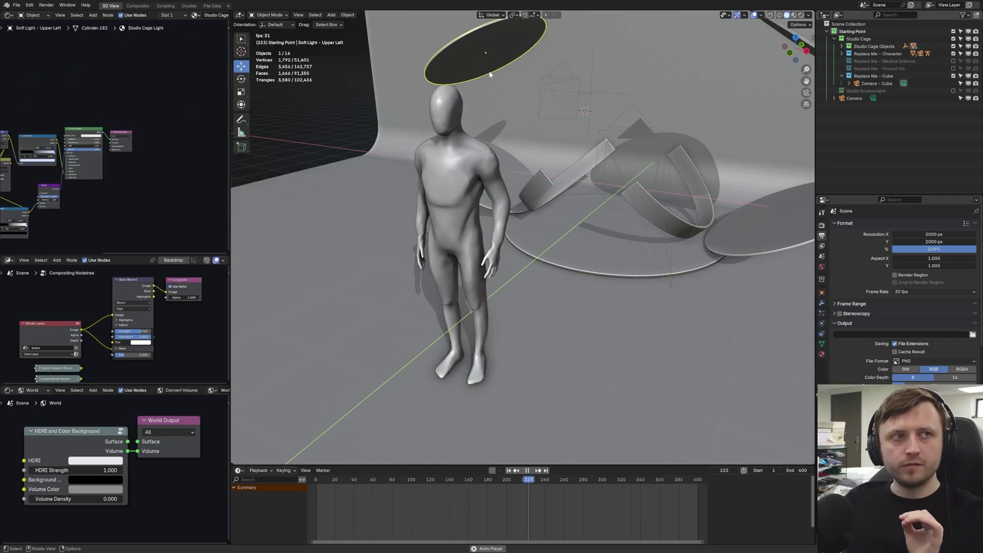
left_click(458, 182)
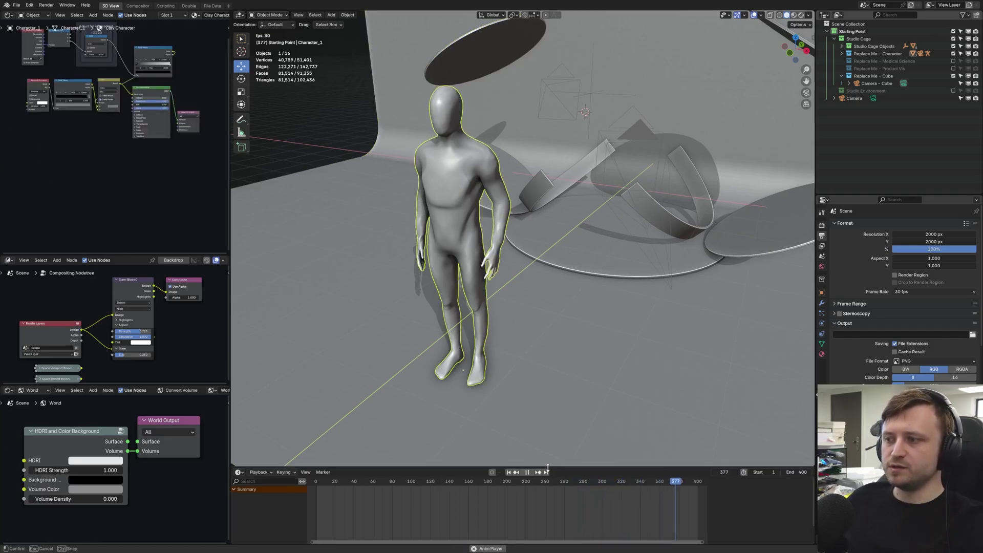
Shrink and enlarge the timeline area, stop the playback, and merge the area back into the viewport.
left_click_drag(546, 466, 548, 534)
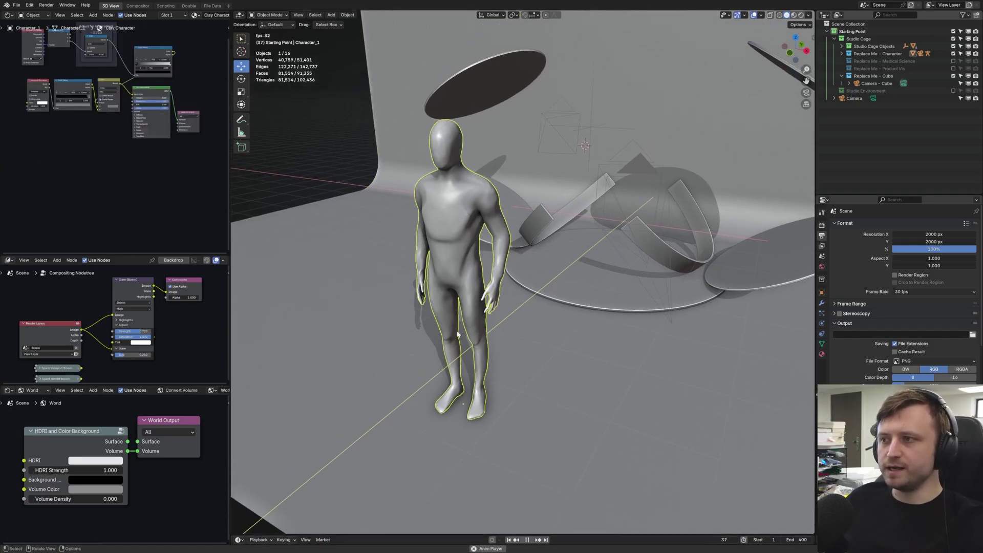
left_click(558, 296)
left_click(447, 405)
left_click_drag(448, 534, 458, 472)
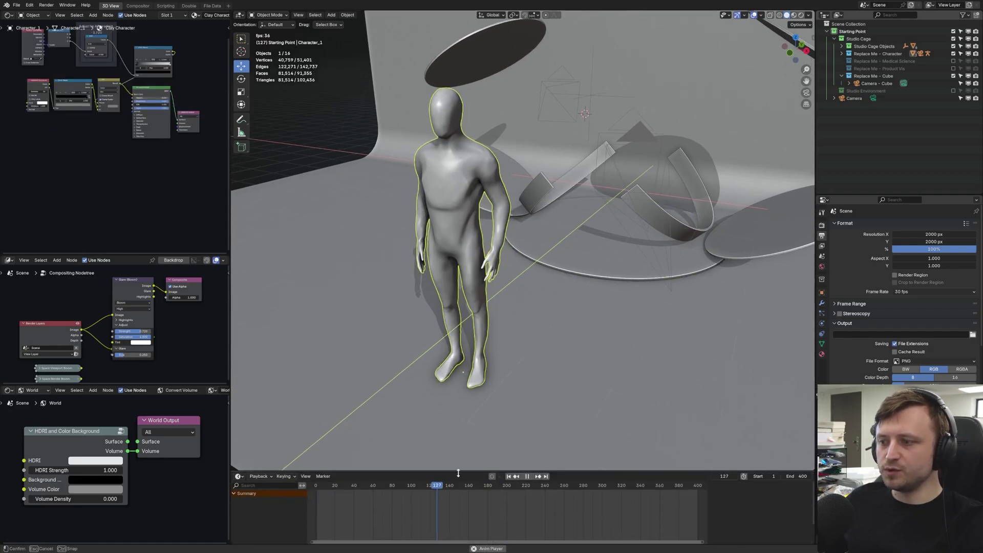
left_click(491, 549)
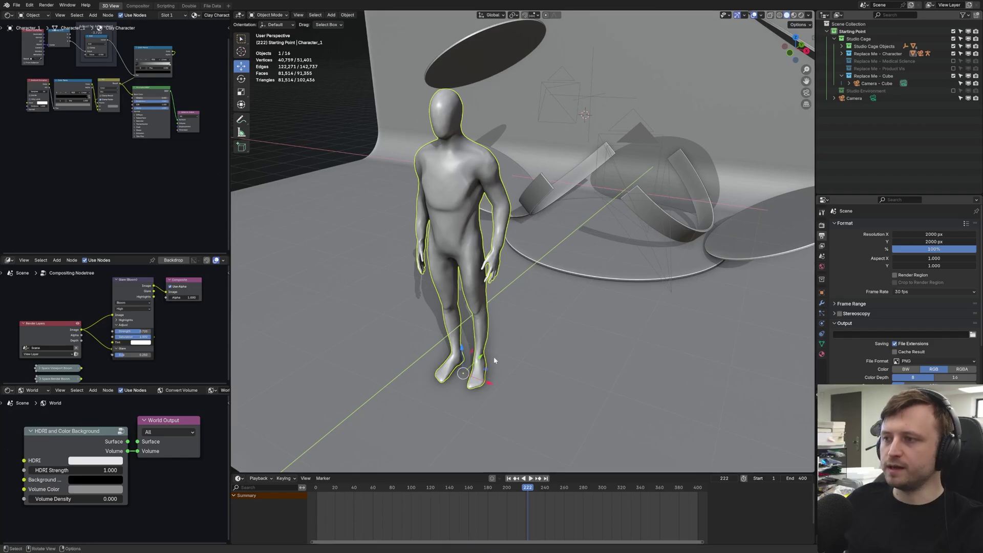
left_click_drag(235, 471, 235, 544)
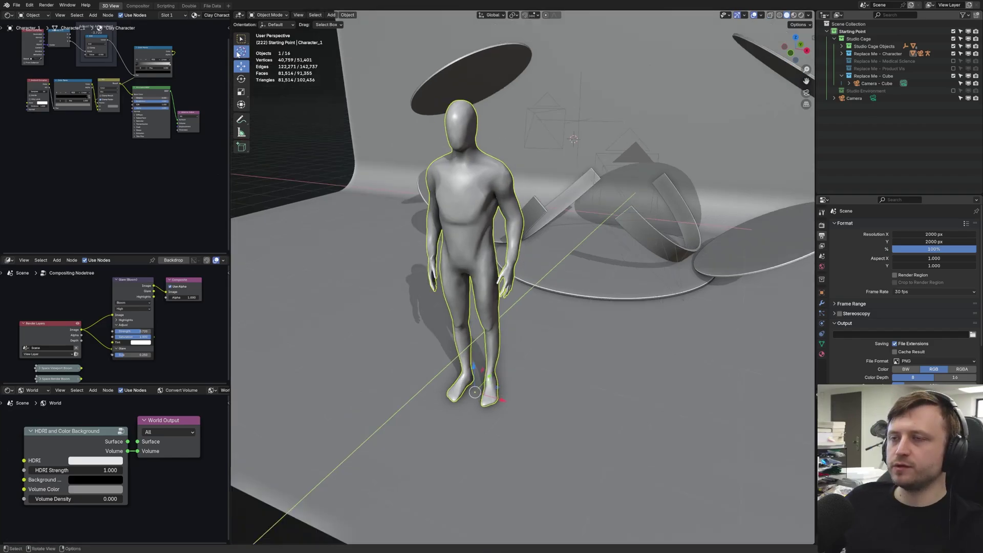
Activate the Cursor tool and place the 3D cursor at several spots around the studio scene.
left_click(242, 51)
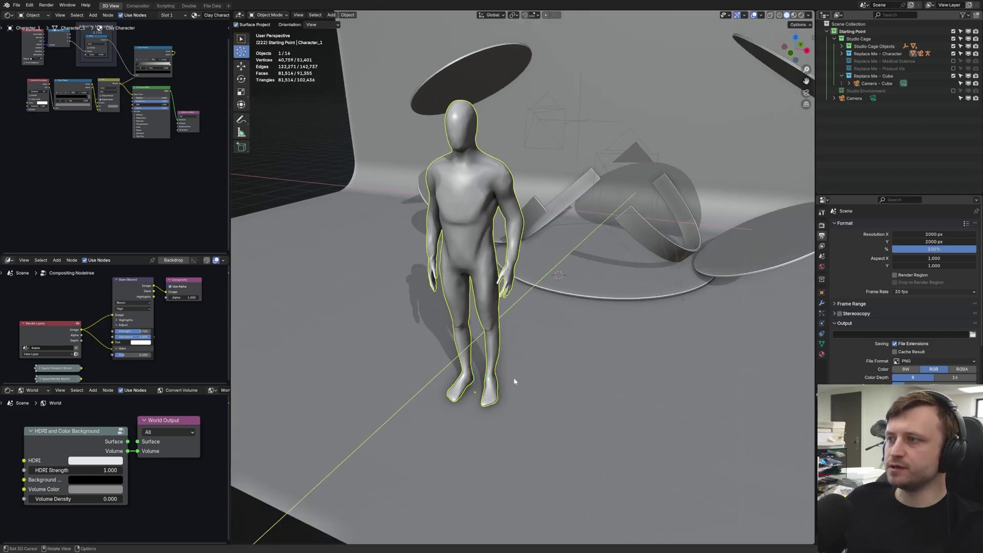
left_click_drag(515, 382, 518, 394)
middle_click_drag(518, 394, 377, 273)
left_click_drag(361, 260, 390, 248)
left_click_drag(450, 237, 650, 256)
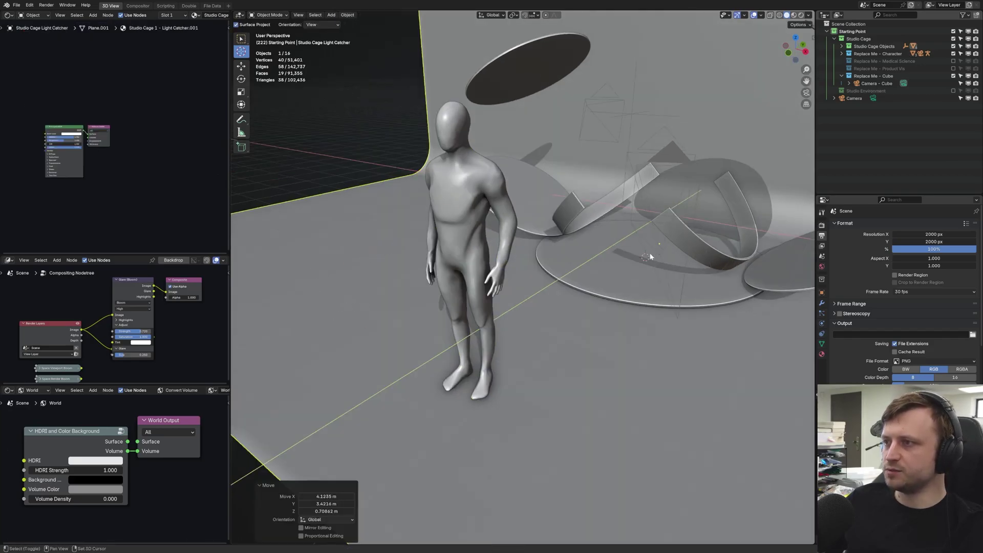
Reposition the 3D cursor repeatedly from different angles, ending at the back of the character's neck.
right_click_drag(442, 221, 482, 202, "shift")
middle_click_drag(481, 202, 544, 200)
right_click_drag(544, 199, 515, 134, "shift")
left_click_drag(502, 153, 498, 160)
middle_click_drag(499, 159, 528, 192)
left_click_drag(525, 195, 509, 204)
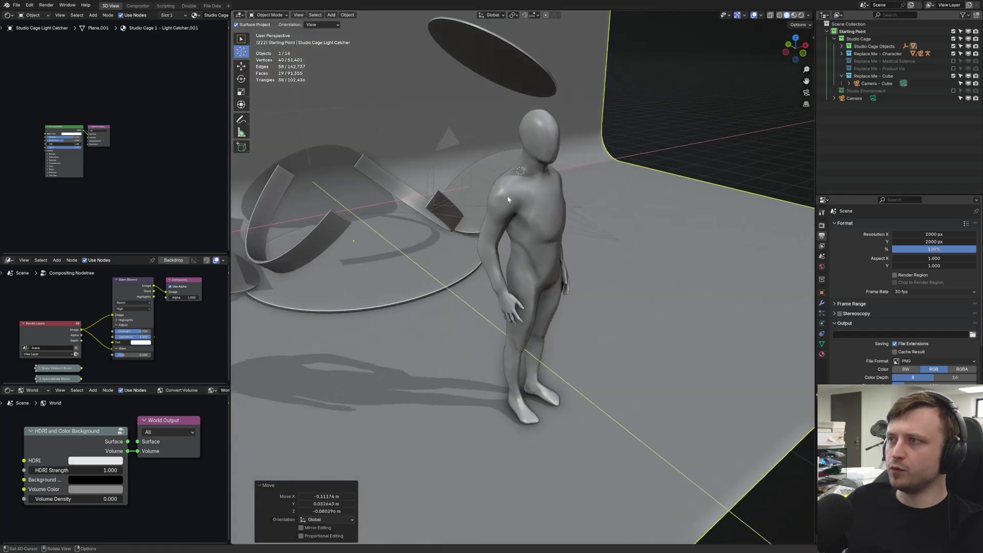
middle_click_drag(509, 204, 457, 162)
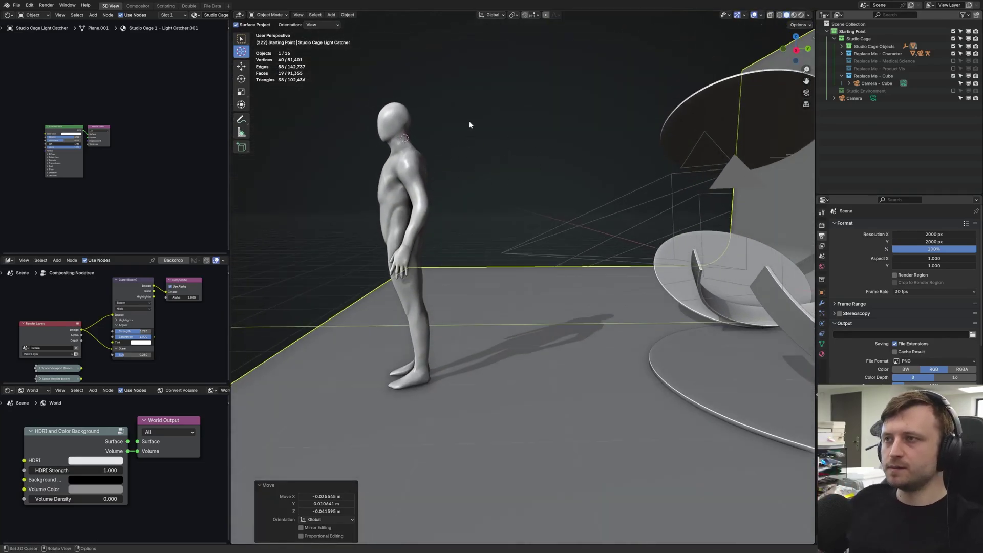
Center the view on the character's head and examine the figure and studio lights up close from several angles.
middle_click_drag(470, 125, 480, 193)
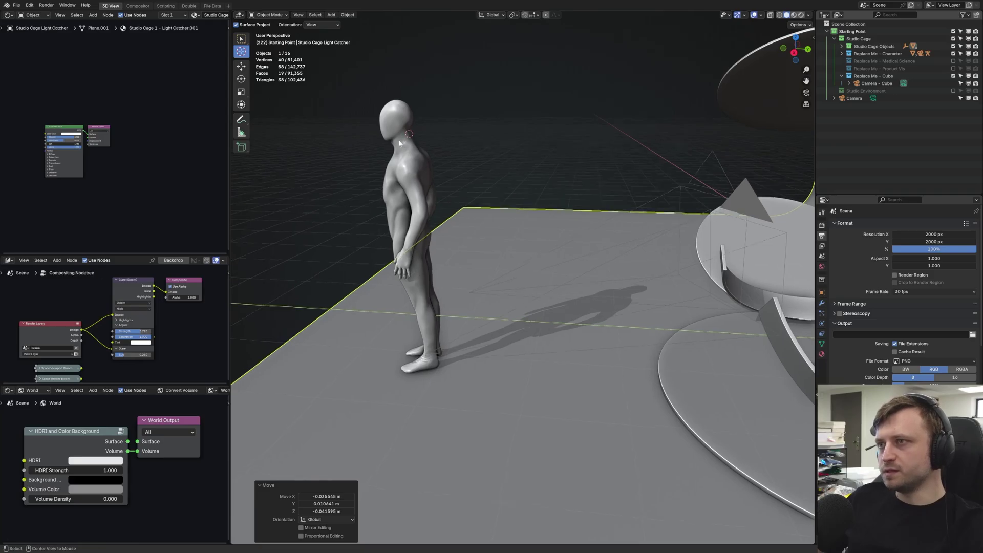
middle_click(401, 139, "alt")
scroll(500, 323, "up", 3)
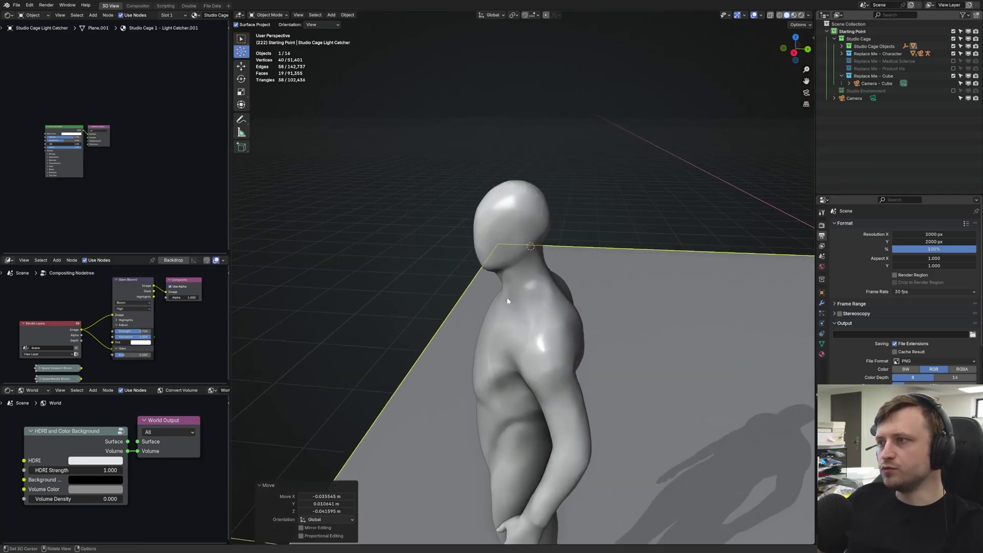
middle_click_drag(500, 323, 567, 292)
scroll(583, 277, "up", 4)
scroll(558, 318, "down", 5)
scroll(751, 335, "up", 4)
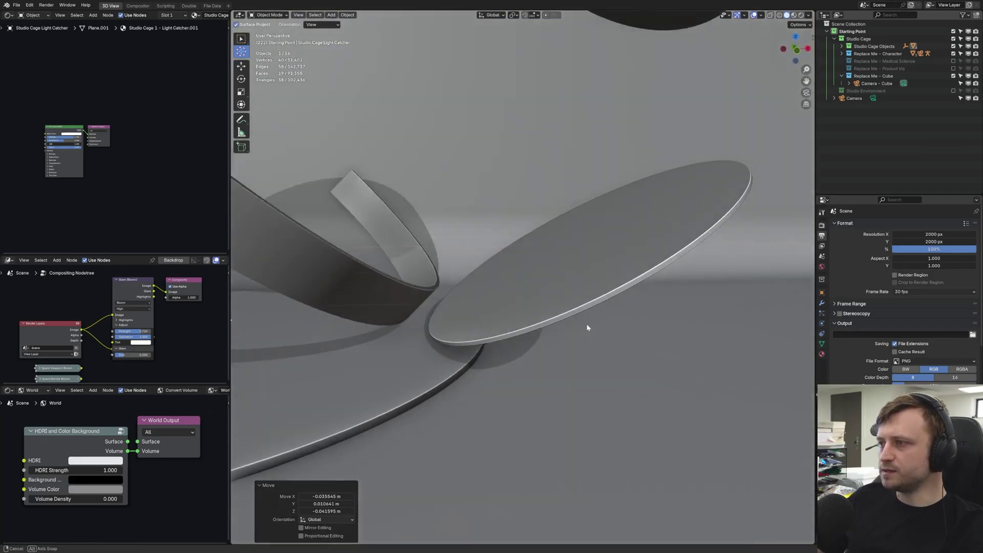
middle_click_drag(586, 327, 496, 272)
scroll(576, 158, "up", 3)
middle_click_drag(576, 157, 245, 67)
Select the character mesh and try a free trackball rotation on it with the Rotate tool active.
left_click(242, 68)
middle_click_drag(307, 198, 428, 254)
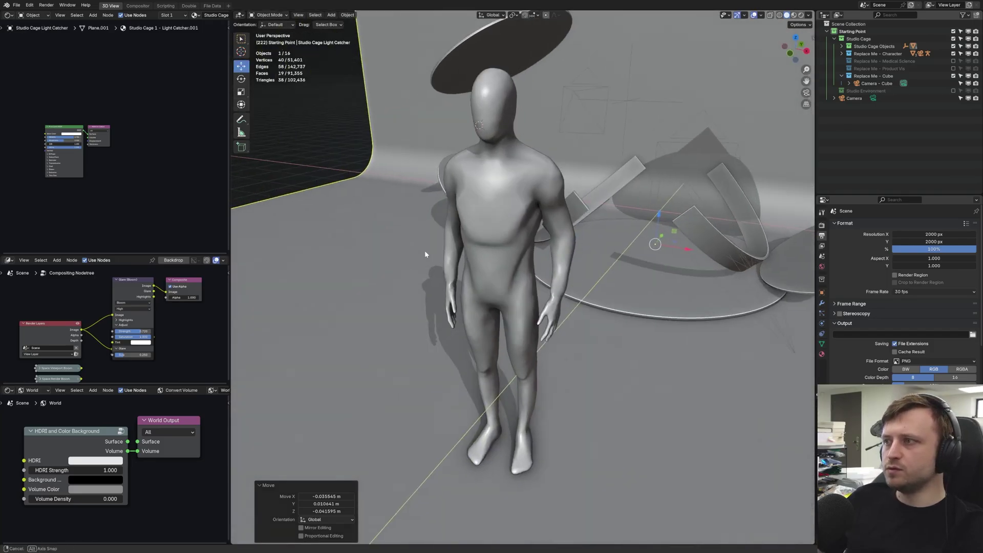
scroll(431, 253, "down", 1)
left_click(481, 240)
left_click(241, 79)
key("r")
key("r")
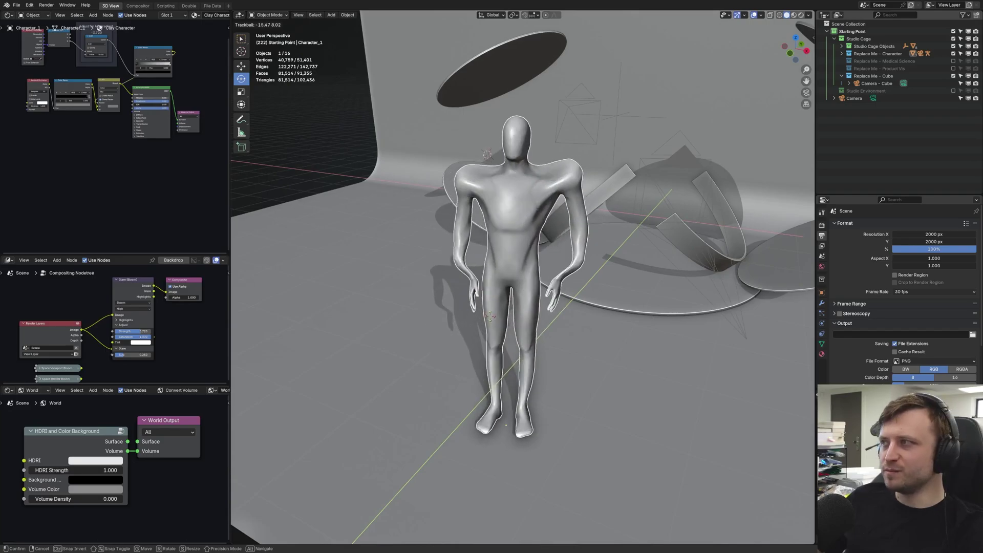
right_click(490, 315)
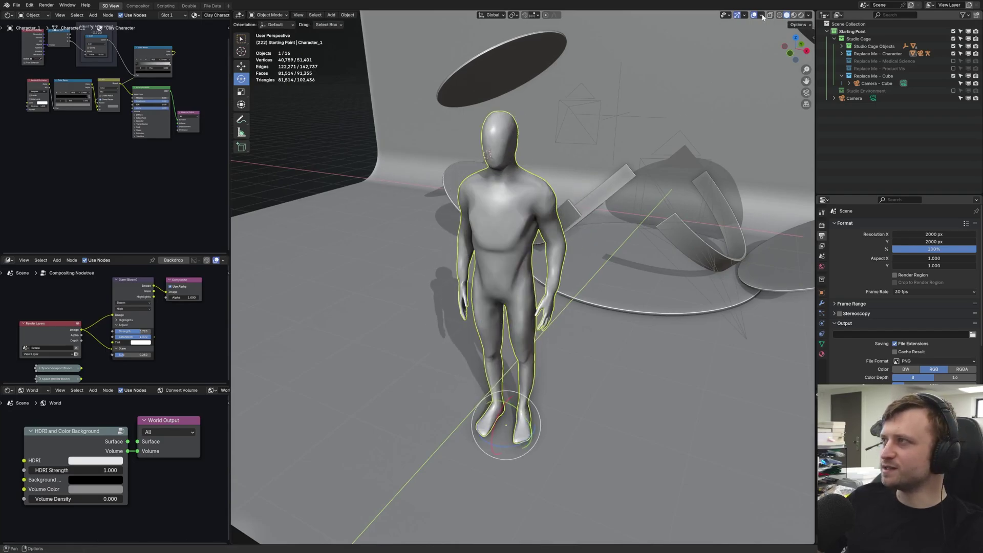
Turn on the Bones viewport overlay and try another trackball rotation of the character mesh.
left_click(762, 15)
left_click(765, 97)
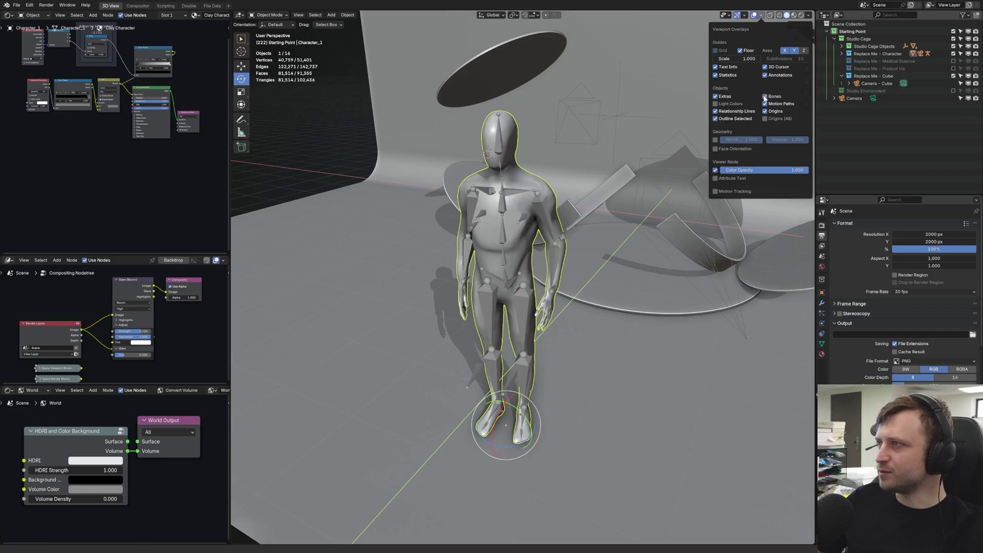
key("r")
key("r")
right_click(509, 291)
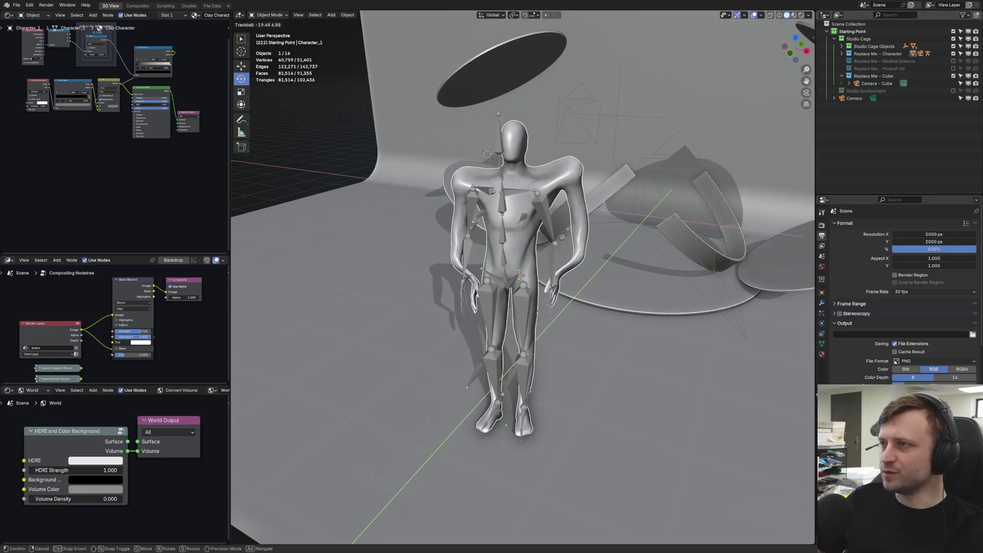
Select the character's armature and try a free trackball rotation on it.
left_click(523, 256)
key("r")
key("r")
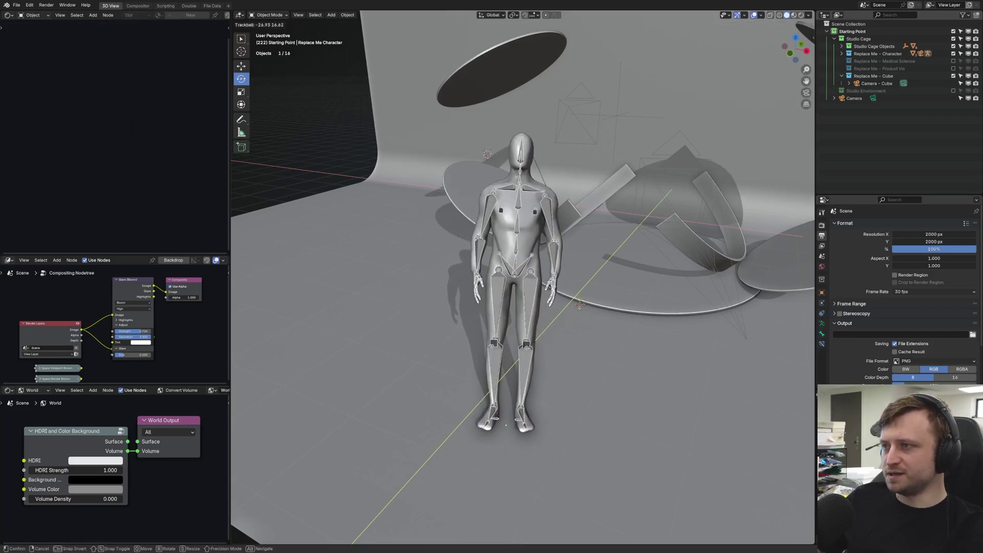
left_click(547, 195)
Reselect the character mesh, trackball-rotate it by -36.7° and 5.73°, and switch from rendered back to solid shading.
left_click(547, 195)
key("r")
key("r")
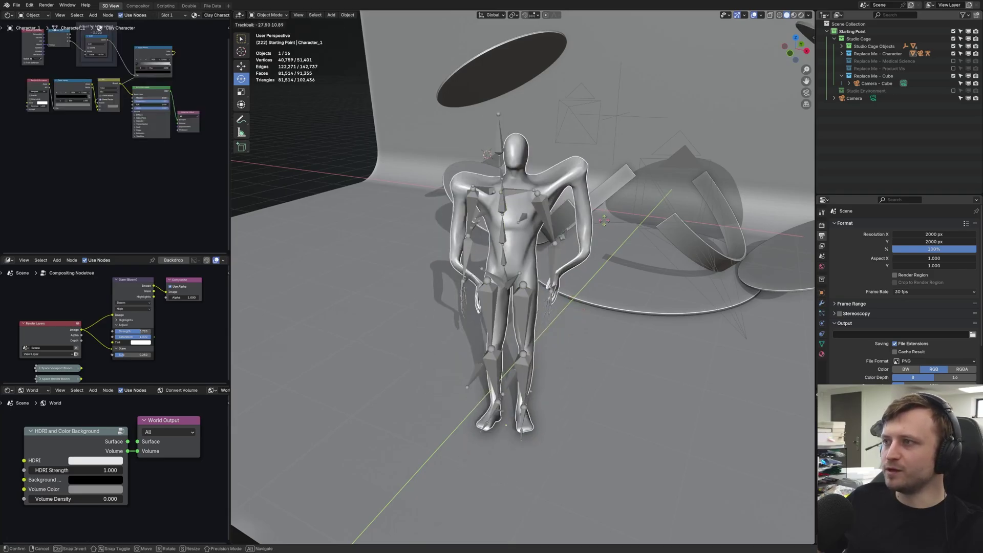
right_click(546, 200)
key("r")
key("r")
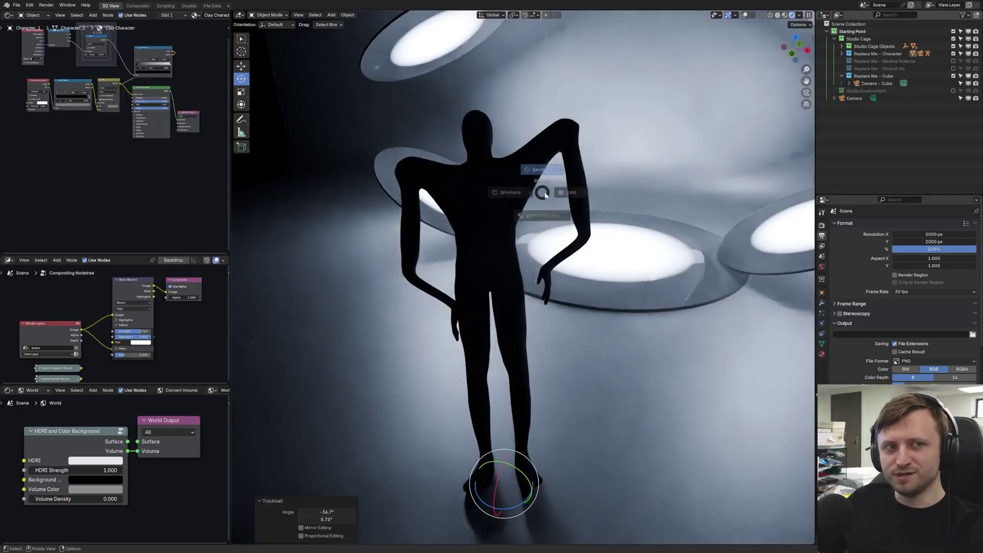
left_click(568, 192)
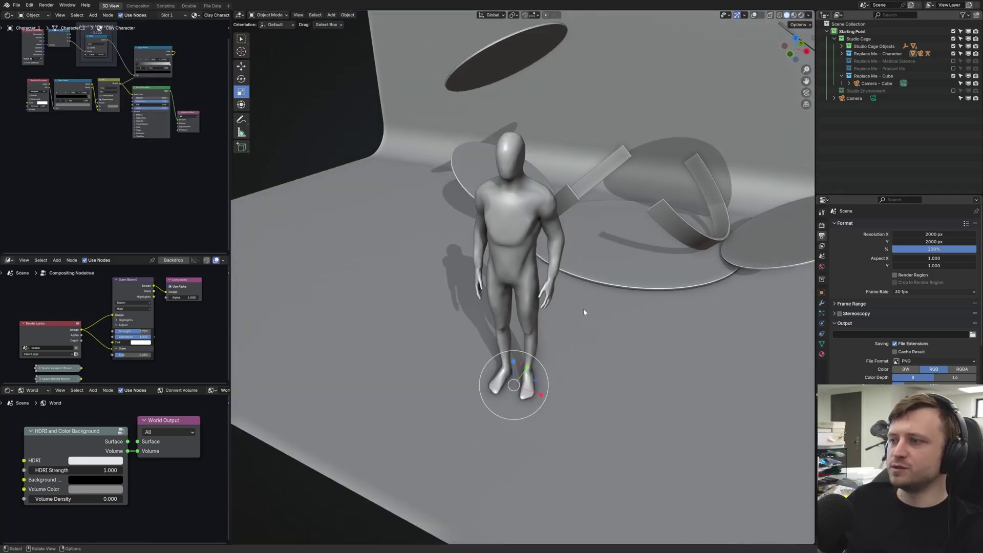
Select the character's armature while briefly showing the overlays, and try scaling it.
middle_click_drag(585, 309, 637, 282)
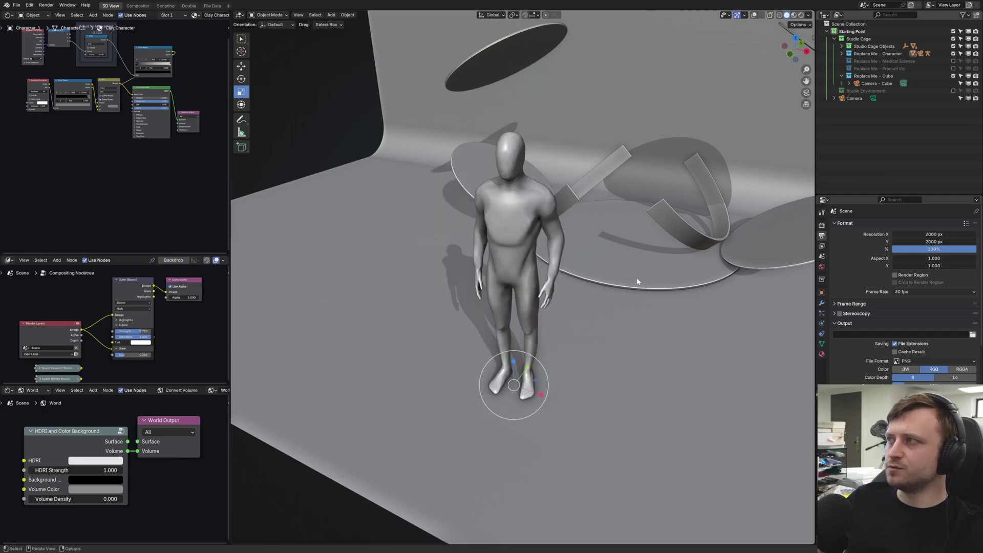
key("shift+alt+z")
left_click(533, 314)
key("shift+alt+z")
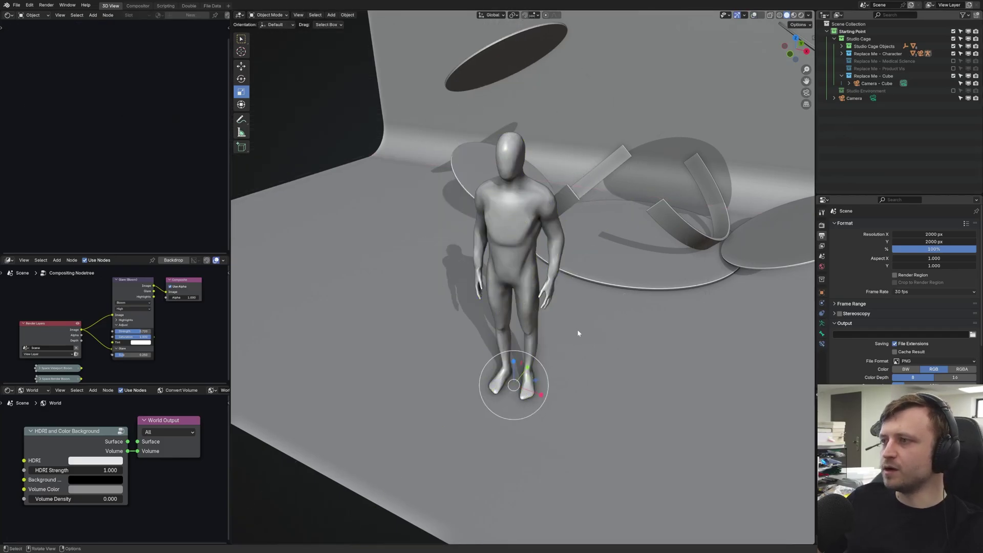
key("s")
key("Escape")
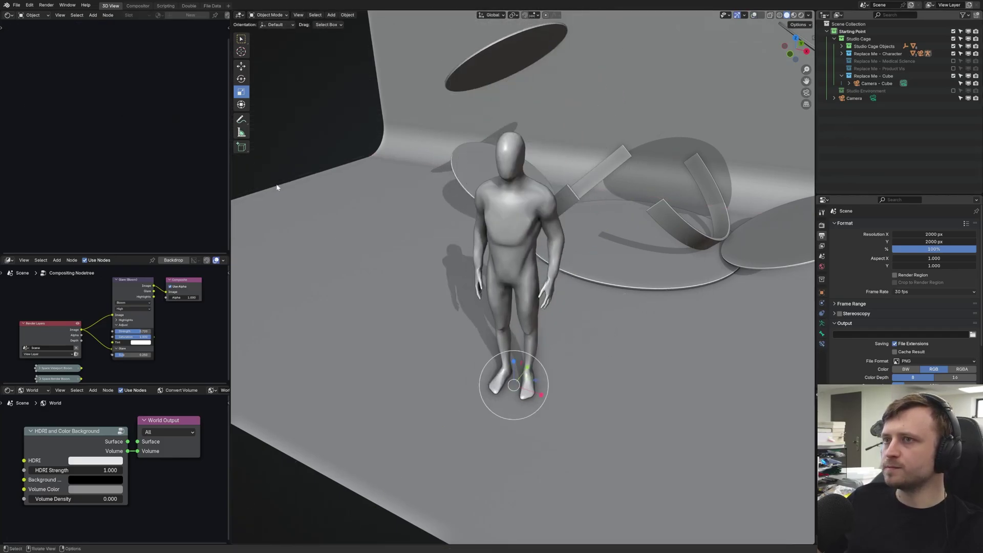
Try the combined Transform gizmo on the character's armature from a higher viewing angle.
middle_click_drag(357, 228, 533, 333)
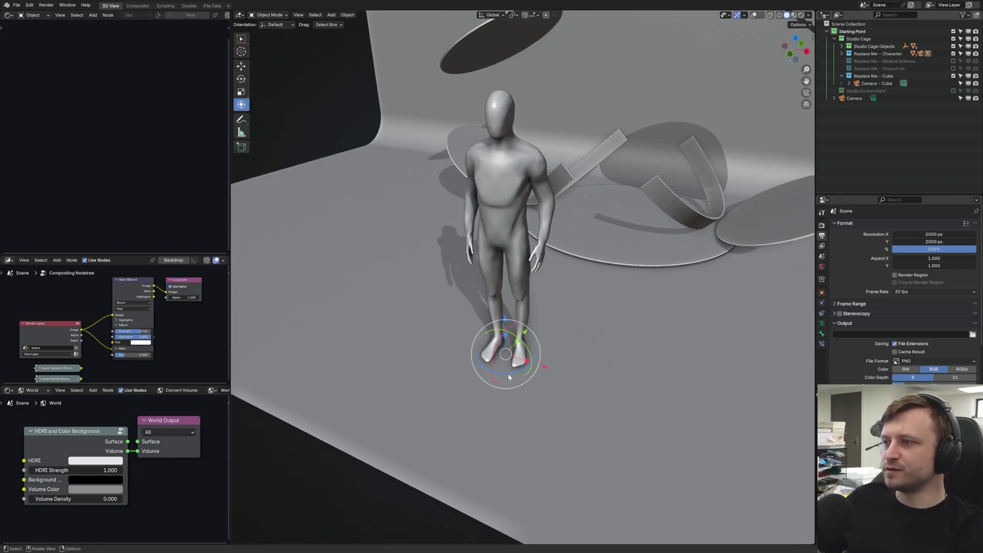
left_click_drag(508, 377, 555, 260)
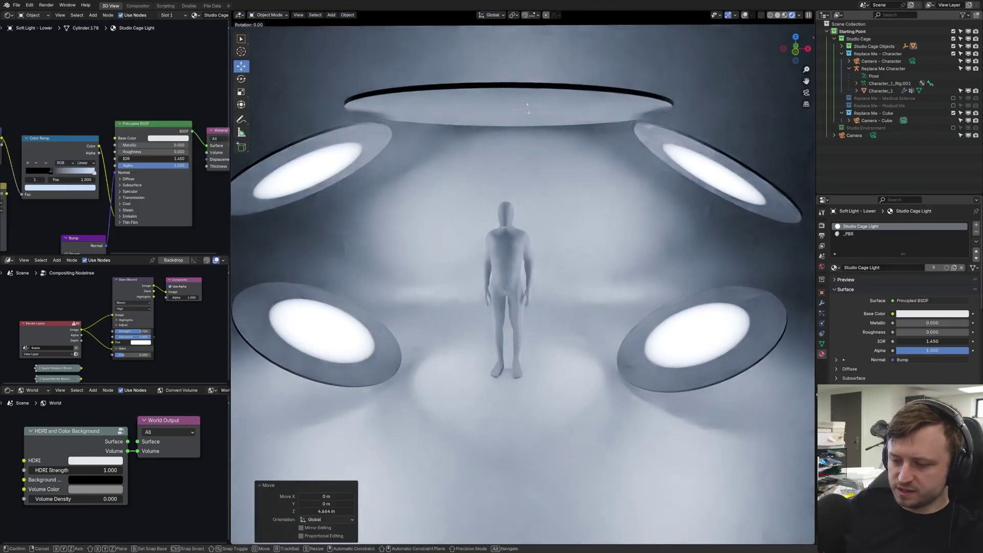
Rotate the Soft Light - Lower disc above the character 180° about the Y axis.
type("ry180")
key("Return")
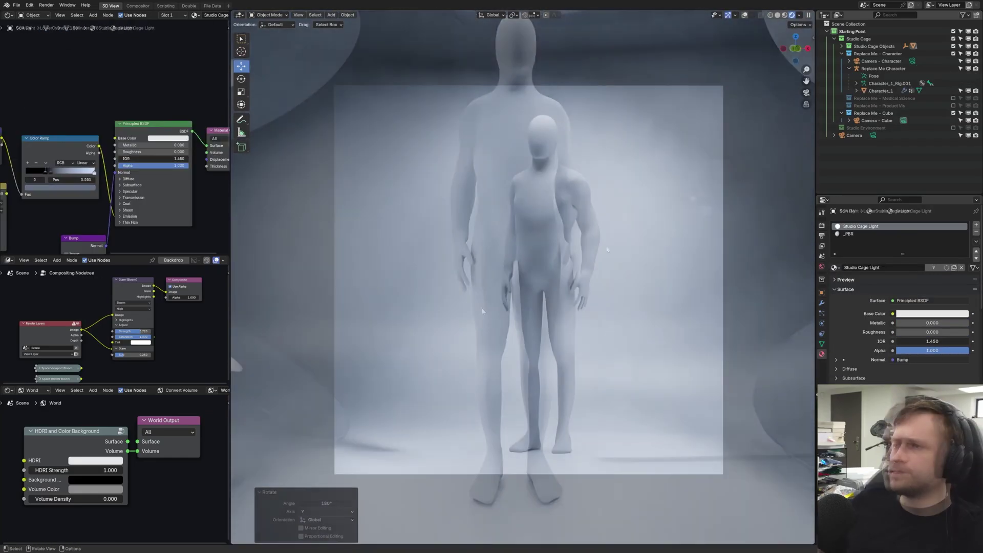
Show the viewport overlays, then sketch and erase freehand annotation strokes beside the character in camera view.
key("shift+alt+z")
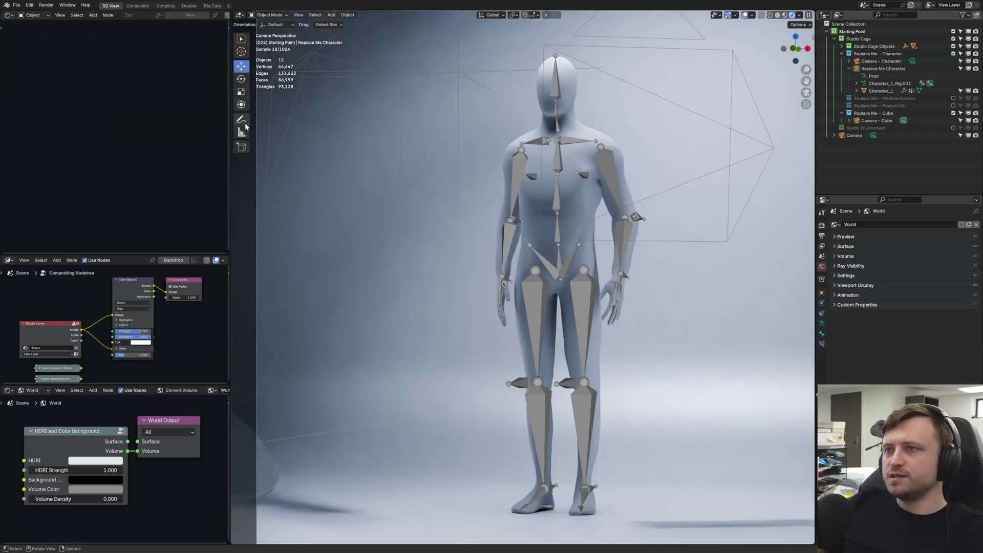
left_click(242, 119)
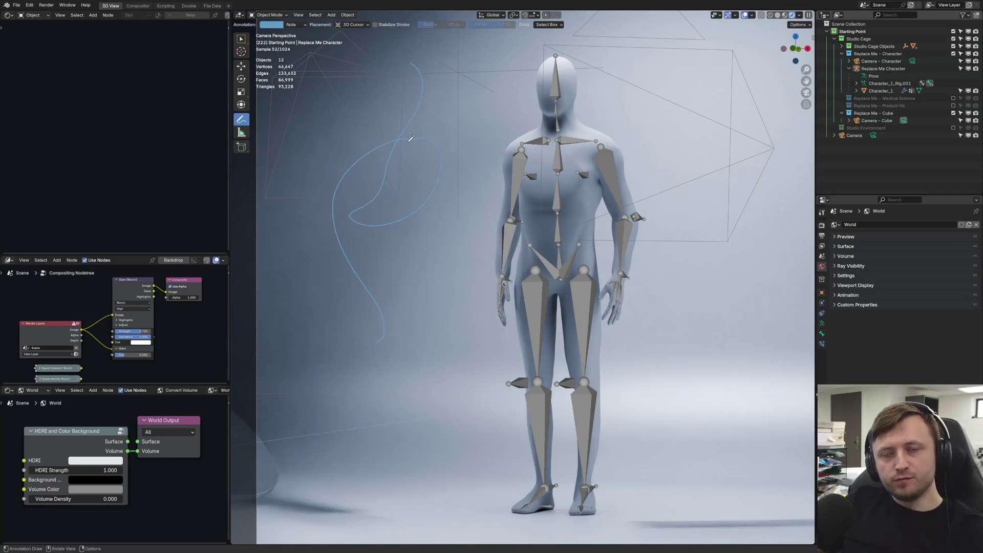
scroll(407, 169, "down", 3)
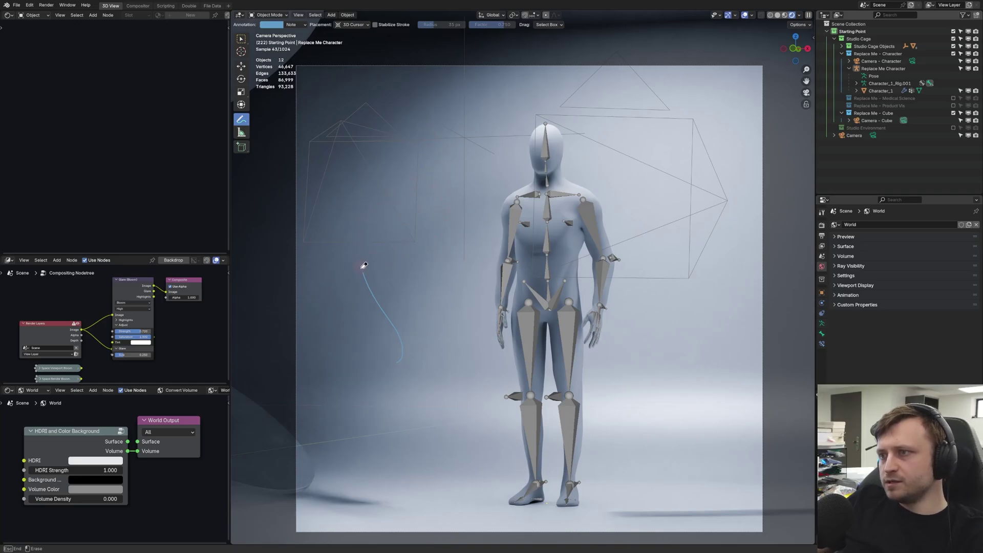
left_click(242, 67)
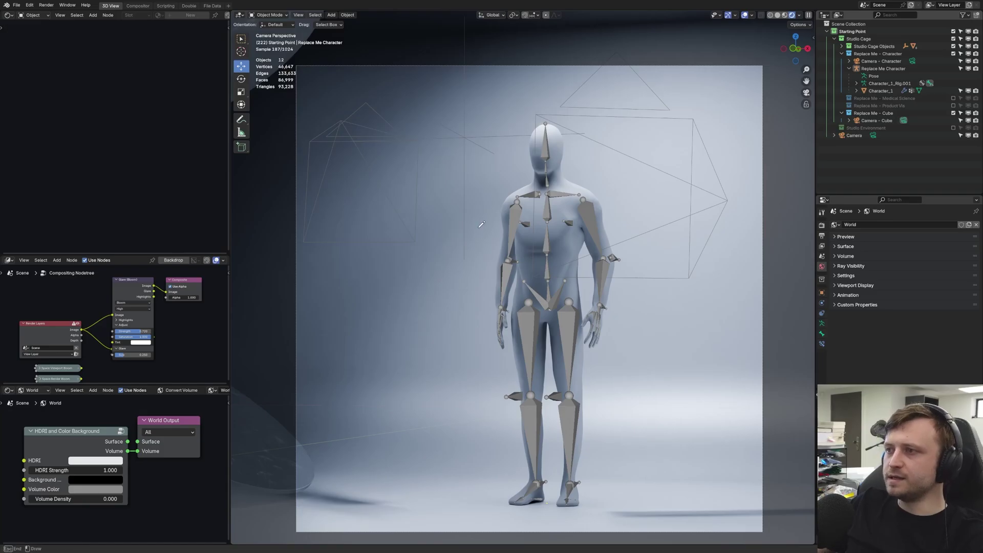
Check how a quick annotation sits in 3D space from outside the camera view, and activate the Annotate tool.
middle_click_drag(482, 225, 503, 265)
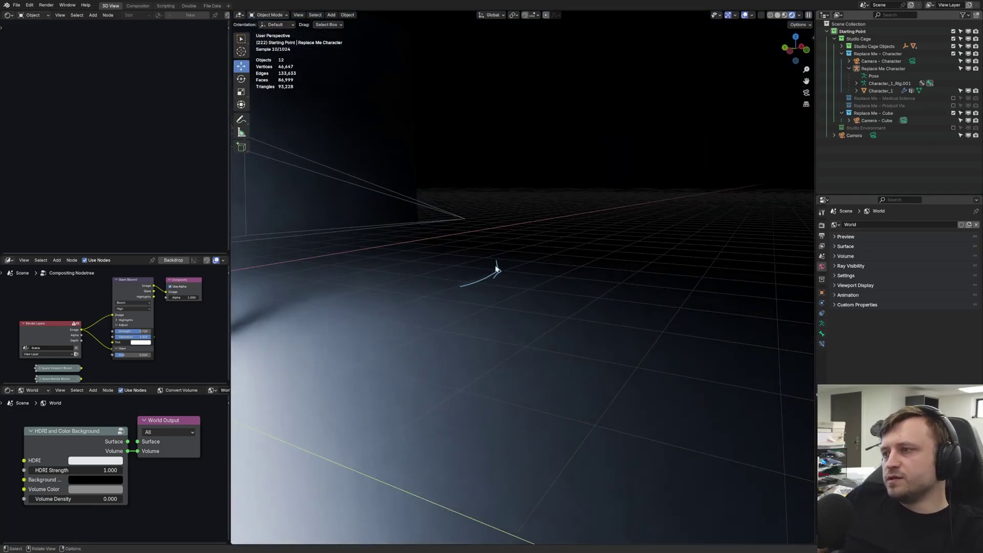
key("shift+space")
key("d")
middle_click_drag(373, 136, 354, 25)
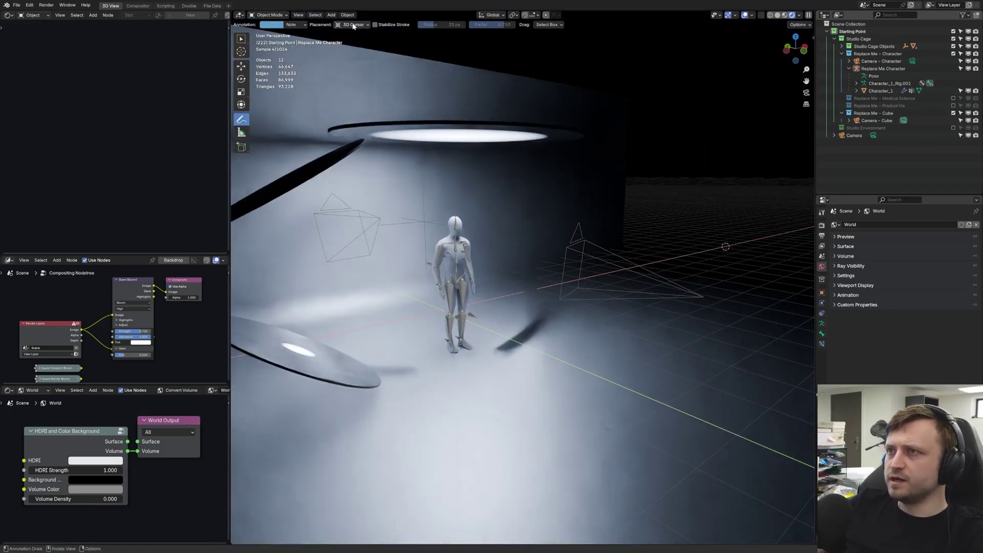
Set the annotation placement to Surface and draw a stroke from the character's shoulder across the studio backdrop.
left_click(352, 25)
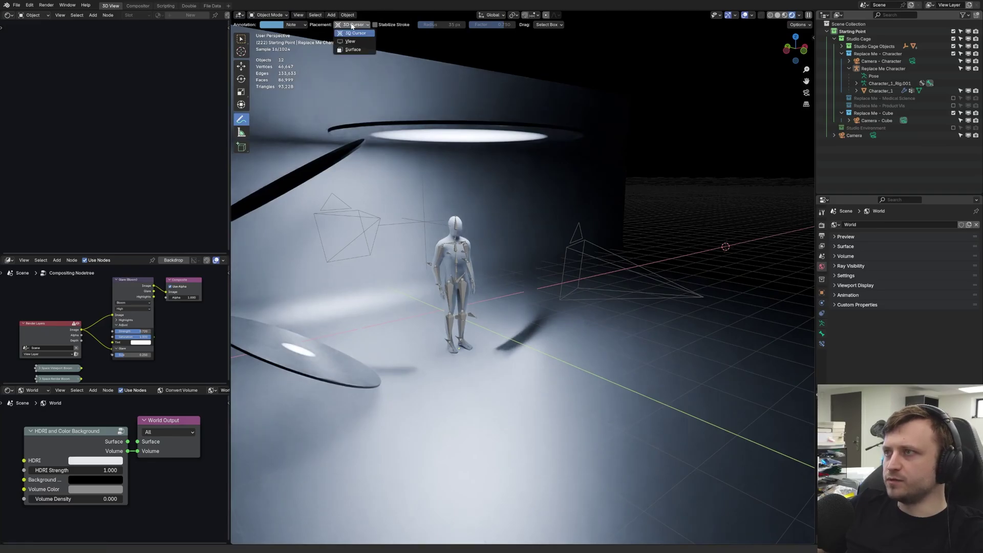
left_click(352, 49)
middle_click_drag(390, 185, 461, 169)
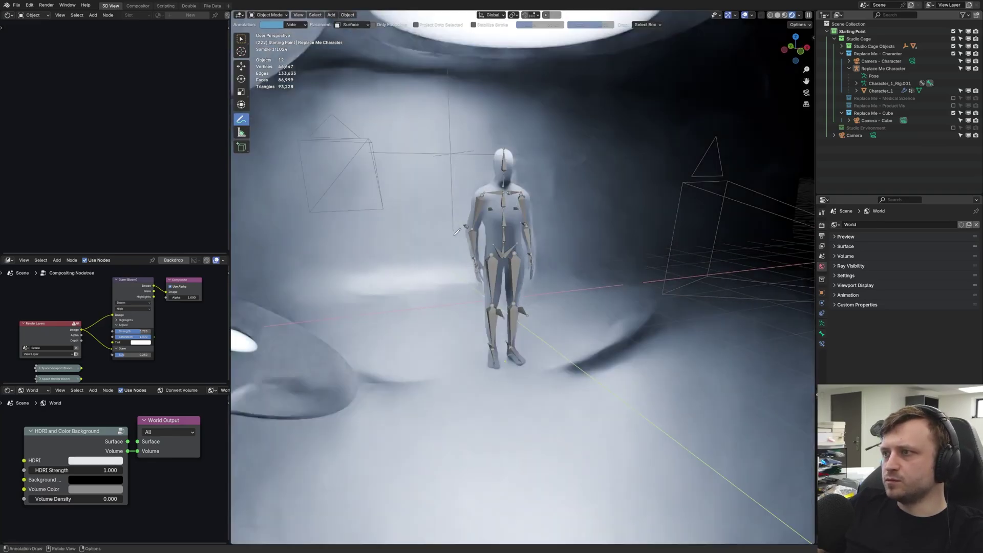
left_click_drag(481, 193, 434, 184)
middle_click_drag(435, 183, 479, 217)
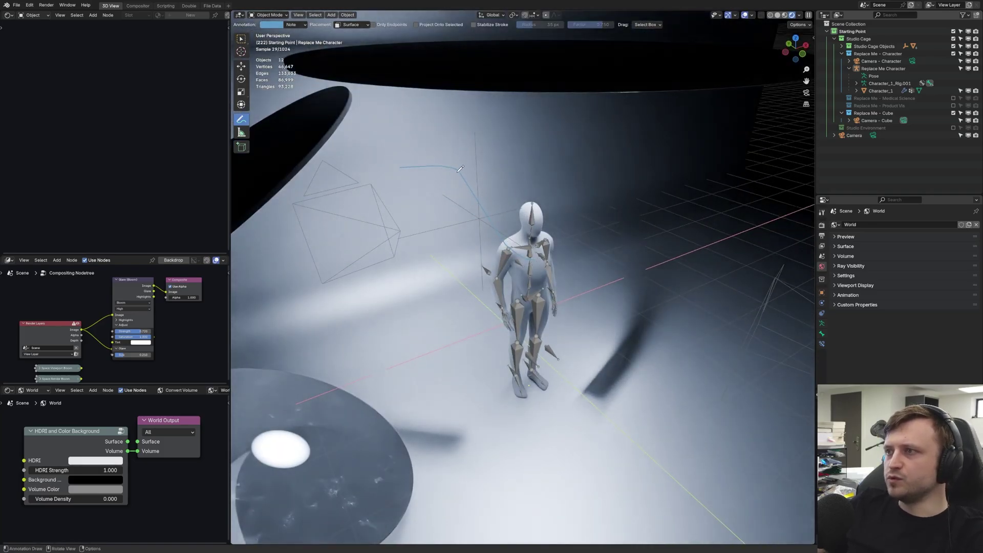
mouse_move(396, 185)
middle_mouse_down()
mouse_move(484, 187)
mouse_move(477, 174)
middle_mouse_up()
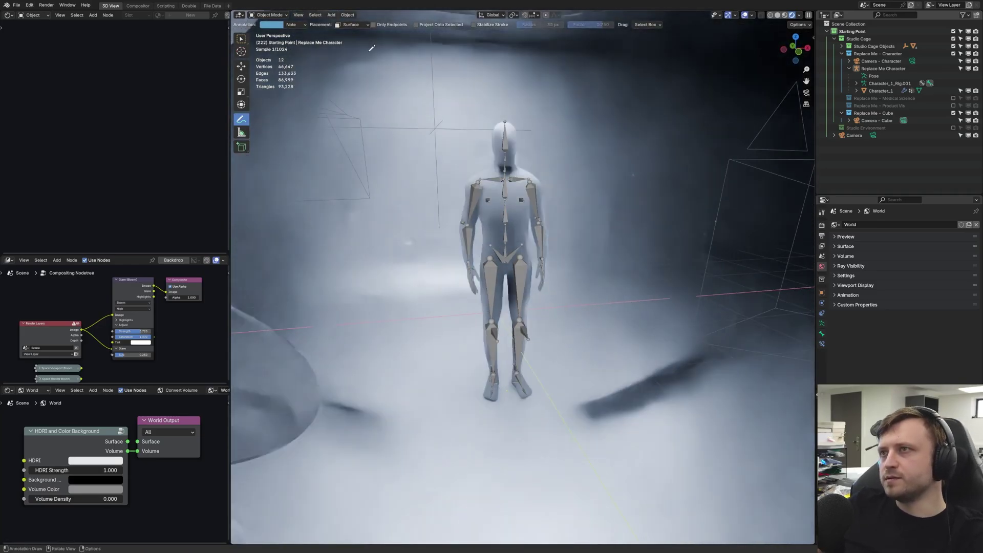
Set the annotation placement to View and draw a zigzag stroke in the scene.
left_click(352, 25)
left_click(354, 45)
middle_click_drag(556, 232, 549, 271)
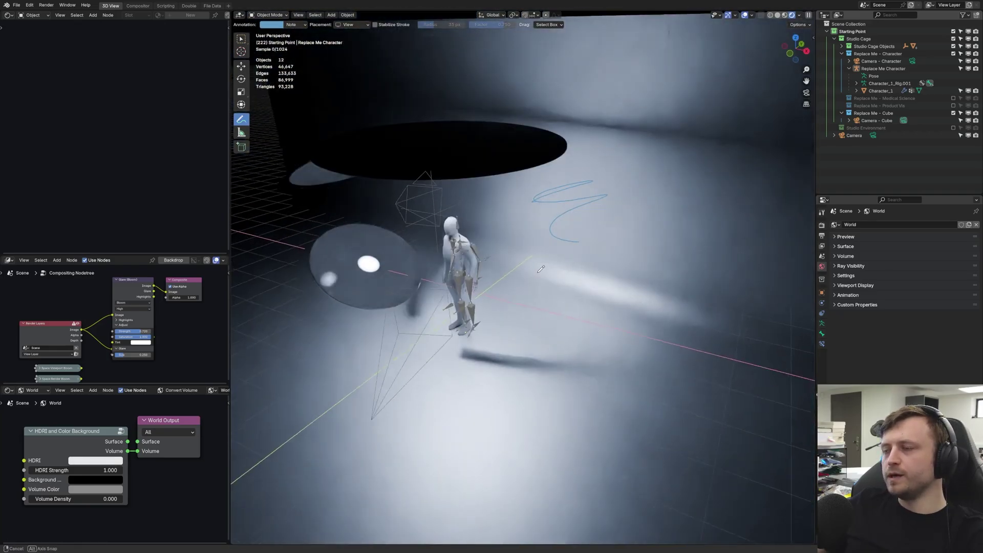
Draw another zigzag annotation from the camera view, inspect it from above and undo it.
key("KP_0")
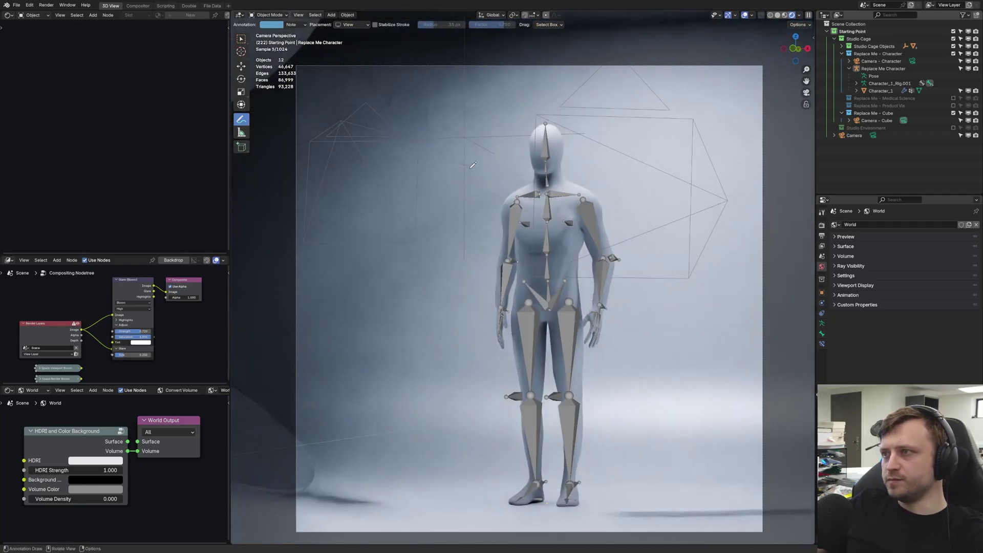
middle_click_drag(460, 169, 418, 106)
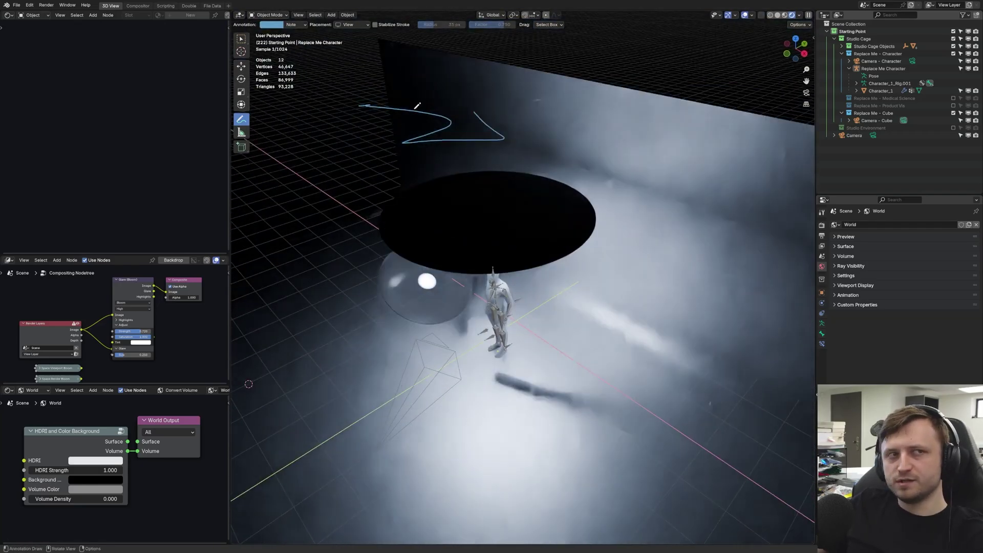
key("ctrl+z")
Set the annotation placement to 3D Cursor and draw a wavy stroke outward from the character's shoulder in camera view.
key("KP_0")
scroll(497, 169, "up", 3)
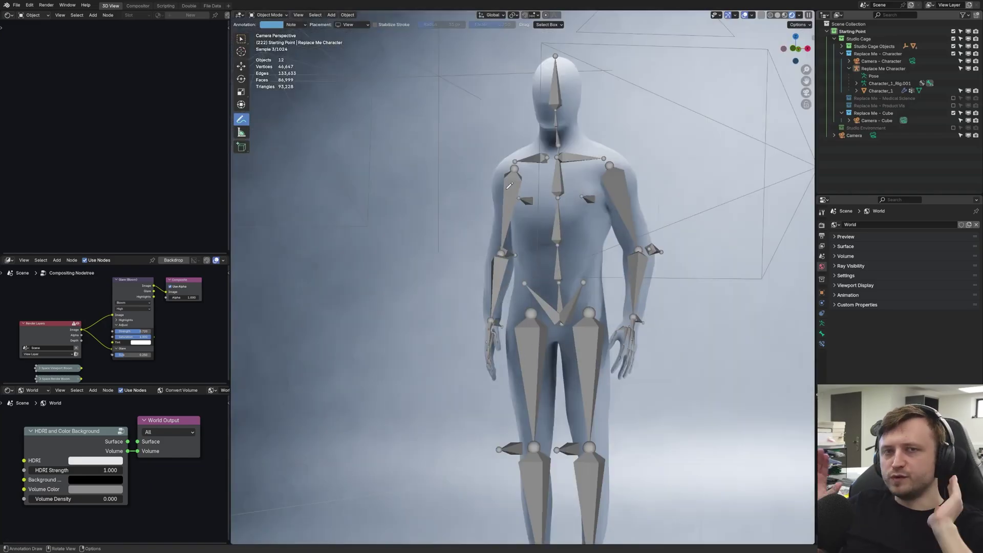
middle_click_drag(503, 183, 532, 205)
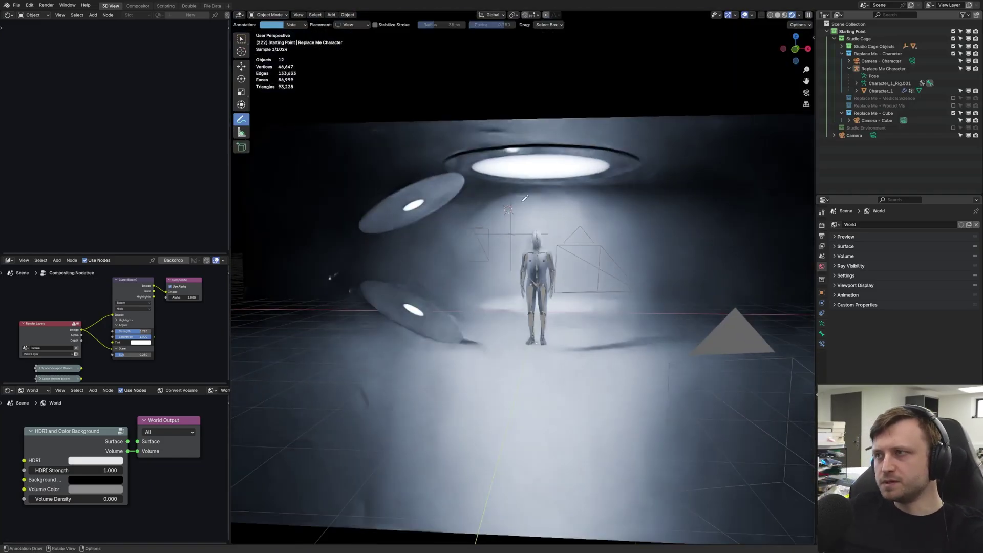
scroll(557, 221, "up", 5)
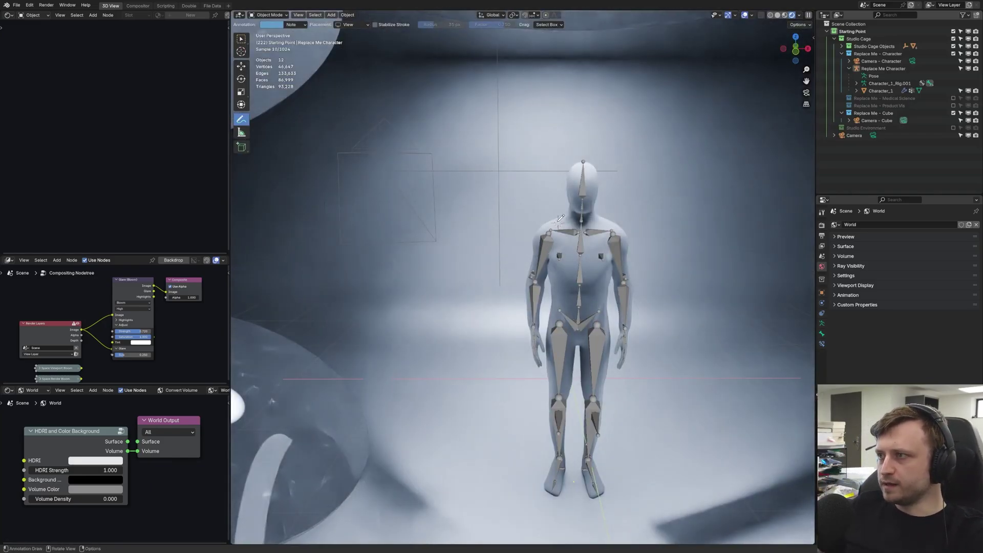
left_click(353, 25)
left_click(356, 33)
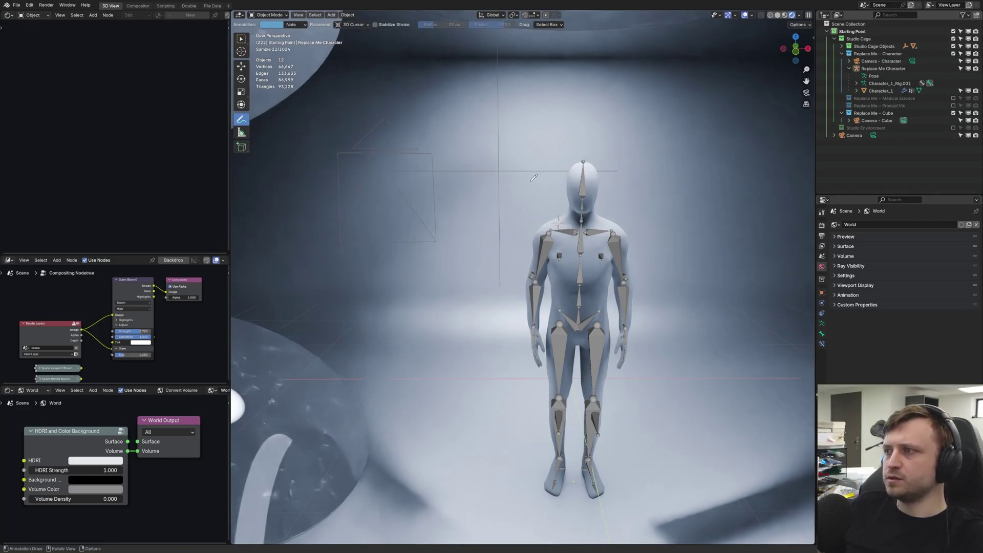
key("KP_0")
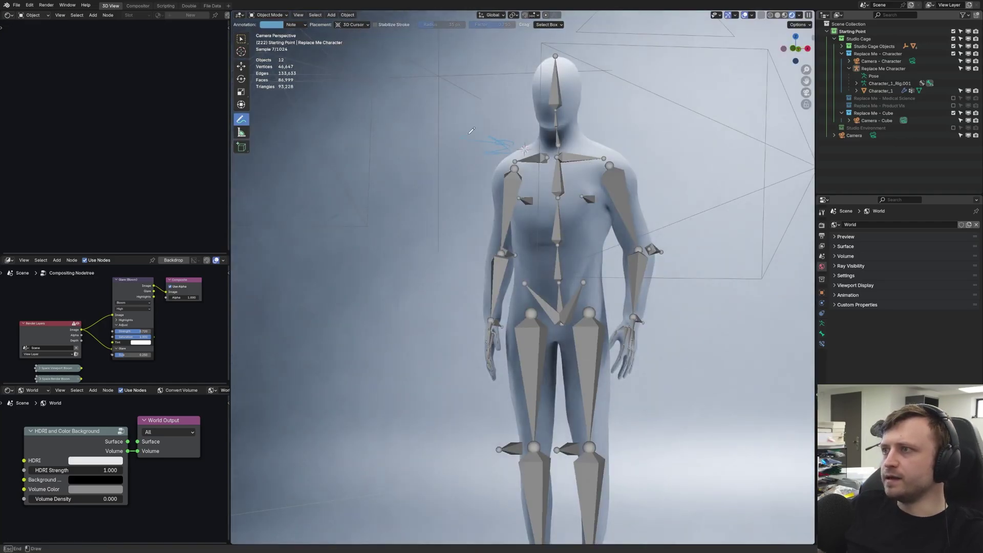
mouse_move(419, 139)
middle_mouse_down()
mouse_move(578, 226)
mouse_move(535, 248)
middle_mouse_up()
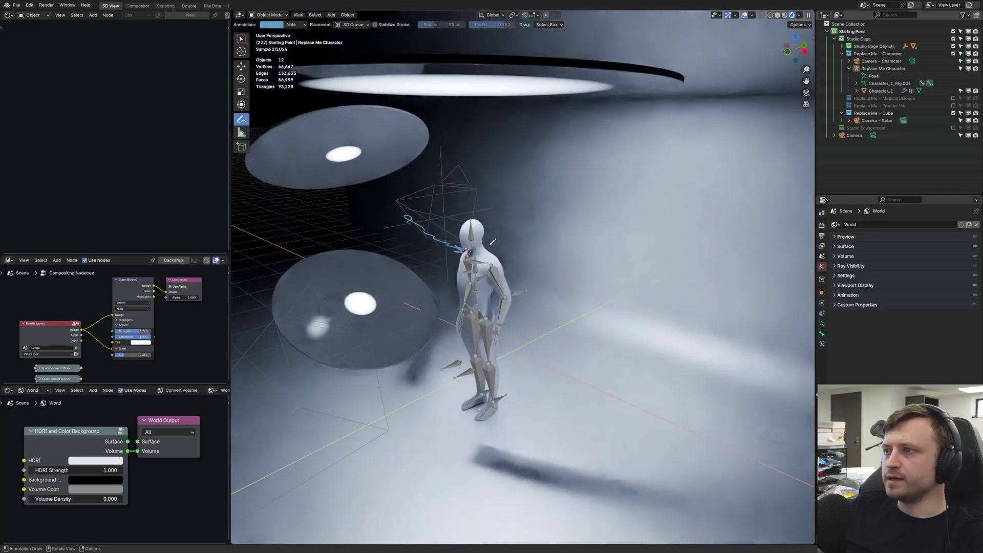
Switch to solid shading and draw more jagged annotations around the character's neck and hip, repositioning the 3D cursor on the body.
key("z")
key("shift+alt+z")
scroll(536, 247, "up", 5)
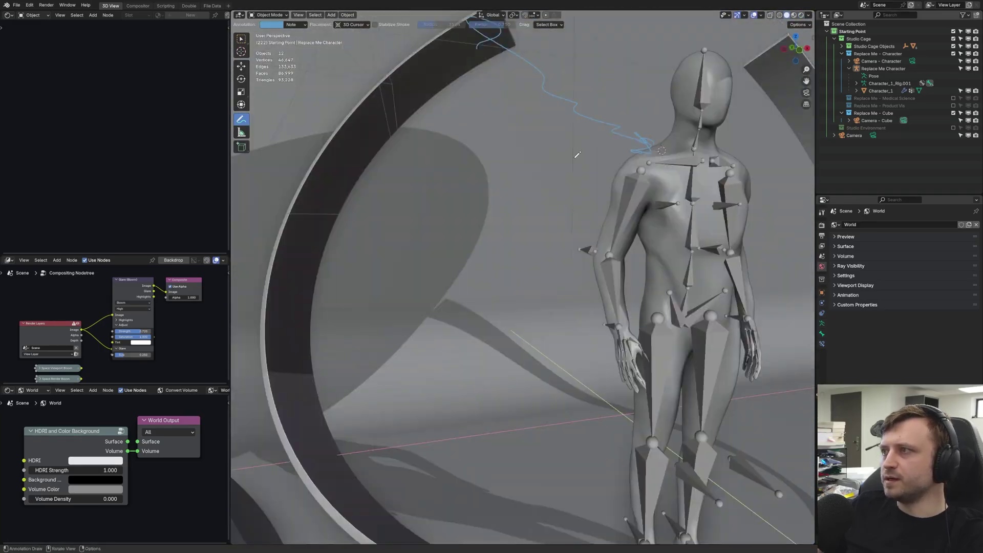
middle_click_drag(535, 248, 513, 183)
key("KP_0")
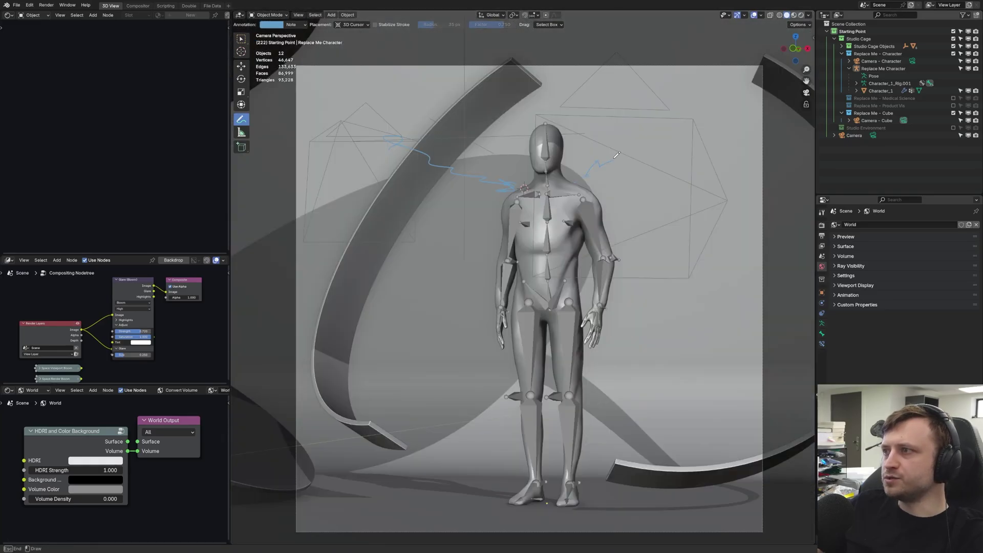
right_click_drag(560, 181, 559, 180, "shift")
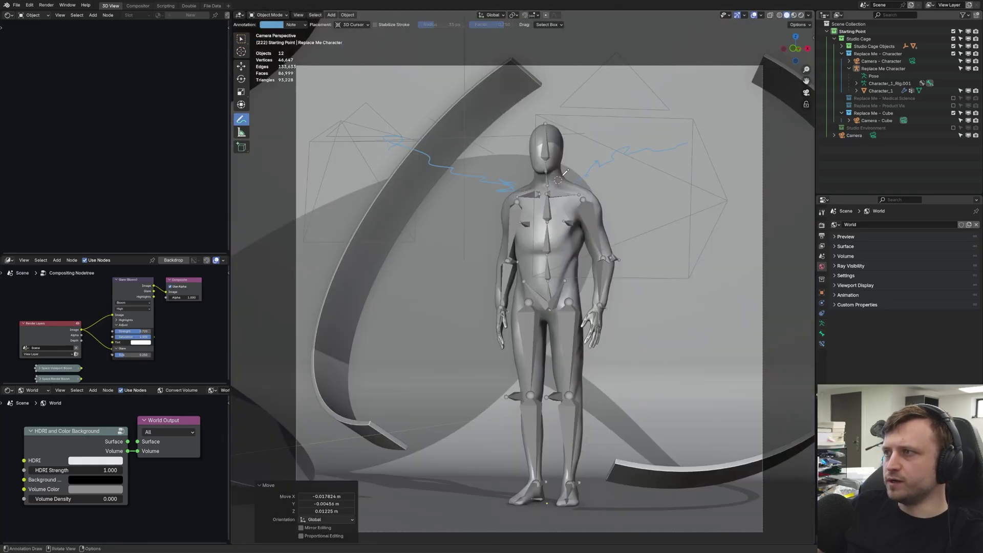
left_click_drag(637, 360, 652, 373)
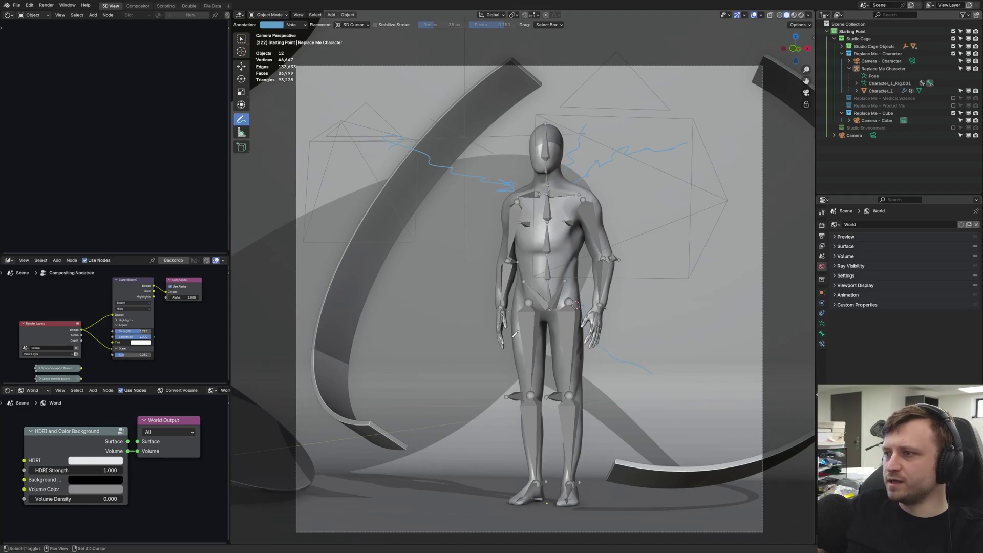
Erase all the annotation strokes around the character.
mouse_move(438, 351)
middle_mouse_down()
mouse_move(562, 323)
mouse_move(482, 192)
middle_mouse_up()
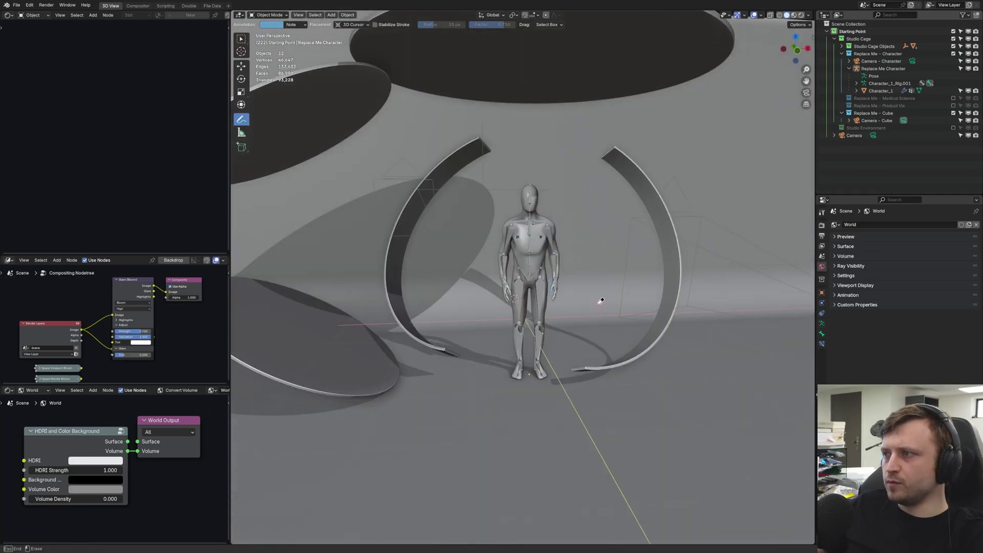
middle_click_drag(547, 330, 527, 336)
scroll(527, 336, "up", 2)
scroll(530, 332, "up", 2)
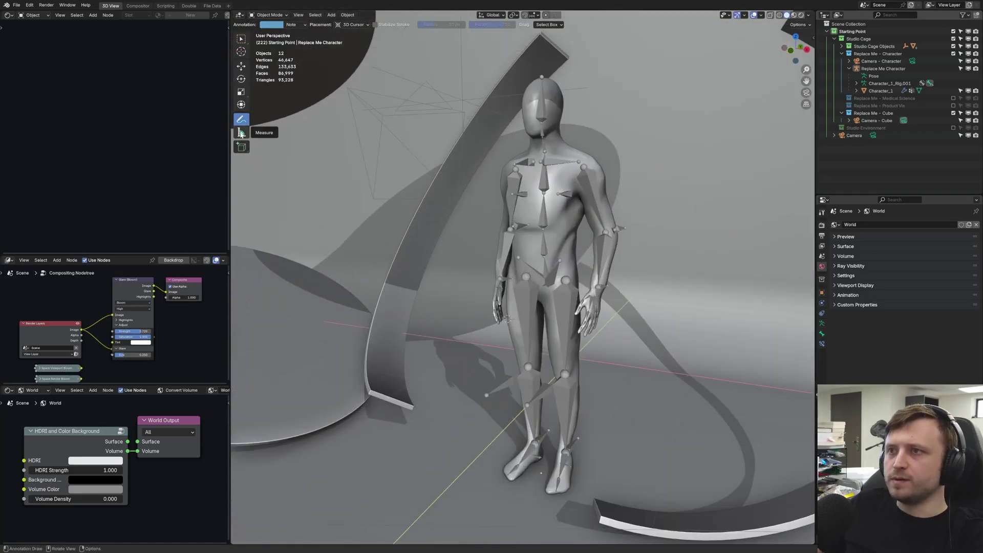
Measure three distances around the character and the curved light catchers with the Measure tool.
left_click(241, 133)
scroll(507, 395, "down", 3)
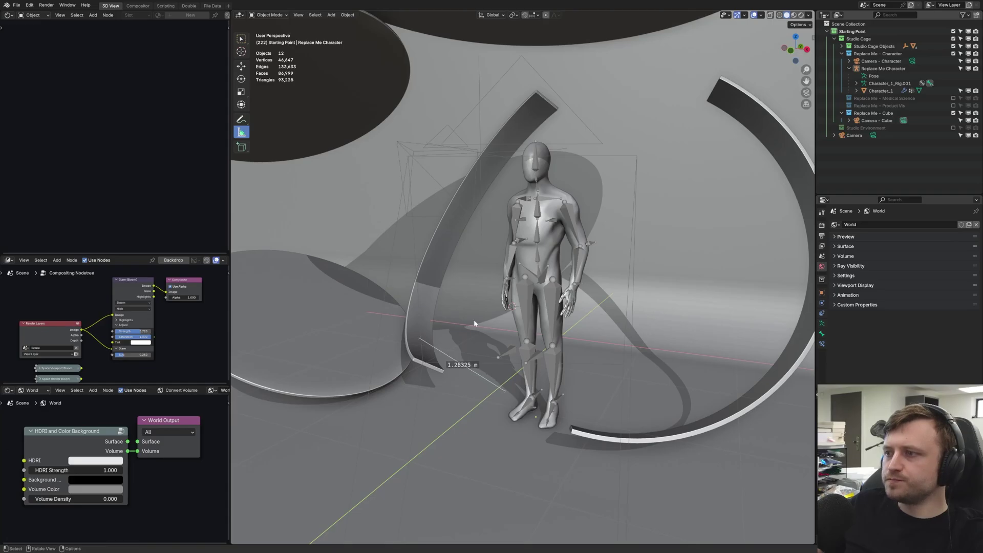
middle_click_drag(474, 320, 523, 407)
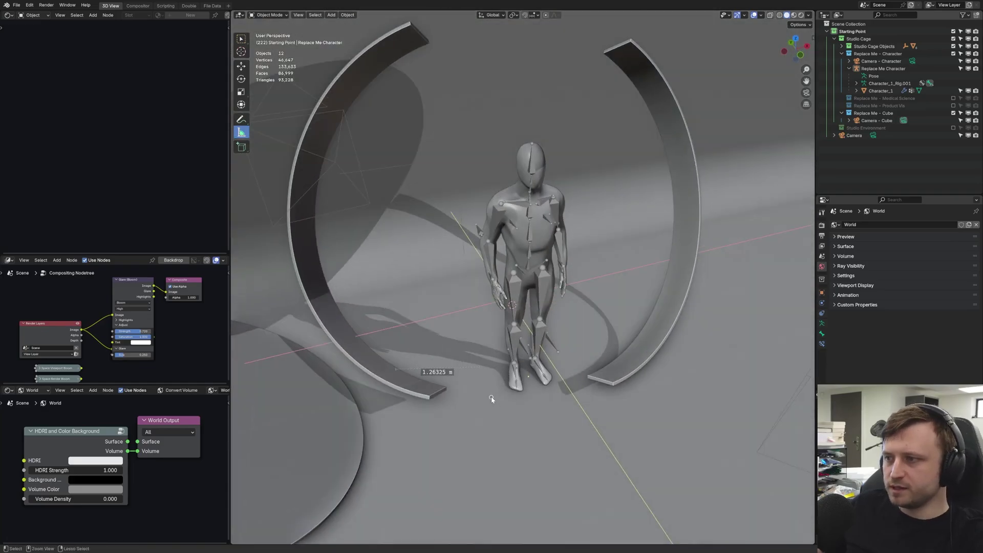
left_click_drag(623, 333, 676, 274)
middle_click_drag(689, 300, 682, 281)
scroll(682, 283, "down", 2)
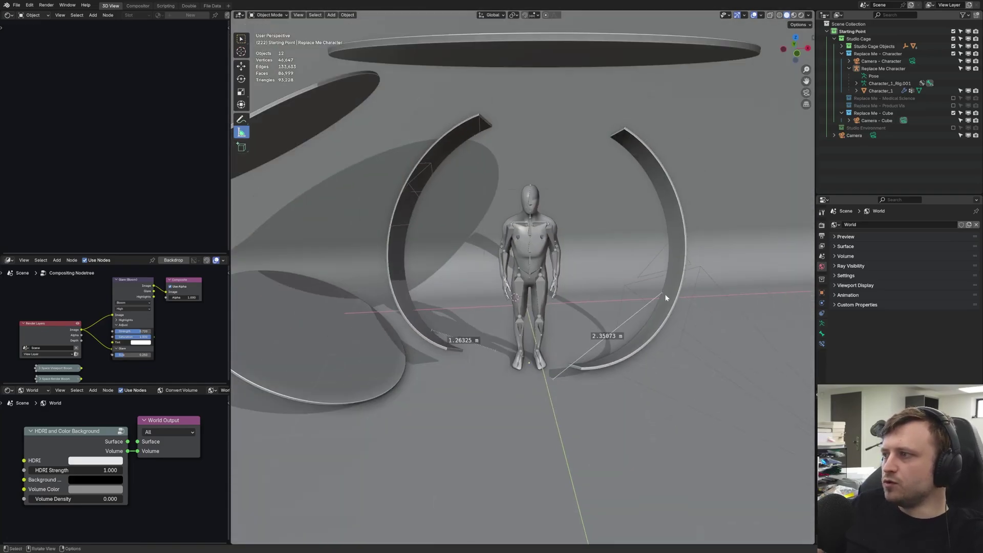
left_click_drag(666, 296, 620, 135)
mouse_move(620, 221)
middle_mouse_down()
mouse_move(636, 194)
mouse_move(578, 207)
middle_mouse_up()
left_click(647, 204)
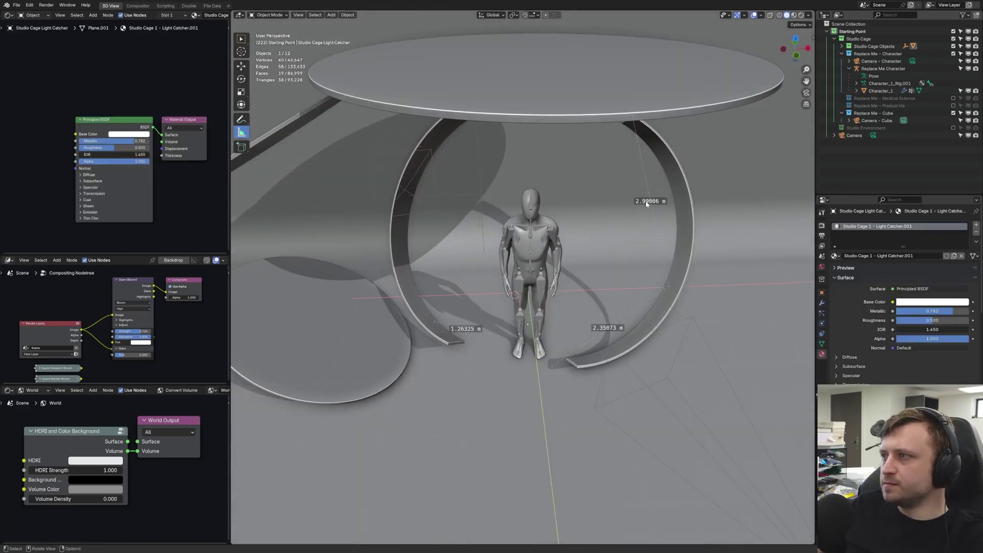
Draw a diagonal ruler beside the character and bend it at its midpoint to measure an angle.
left_click_drag(421, 307, 538, 122)
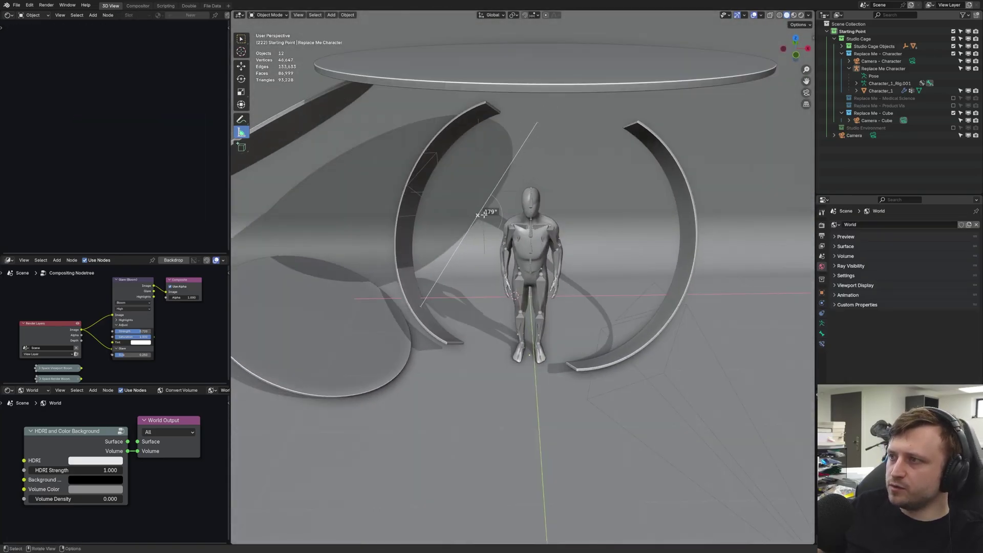
left_click_drag(477, 214, 423, 172)
middle_click_drag(422, 172, 614, 289)
left_click_drag(646, 296, 566, 286)
Reposition the angle ruler's points across the two curved light catchers, and clear the ruler.
middle_click_drag(567, 285, 648, 201)
left_click_drag(647, 202, 685, 126)
middle_click_drag(684, 125, 439, 193)
left_click_drag(439, 193, 639, 183)
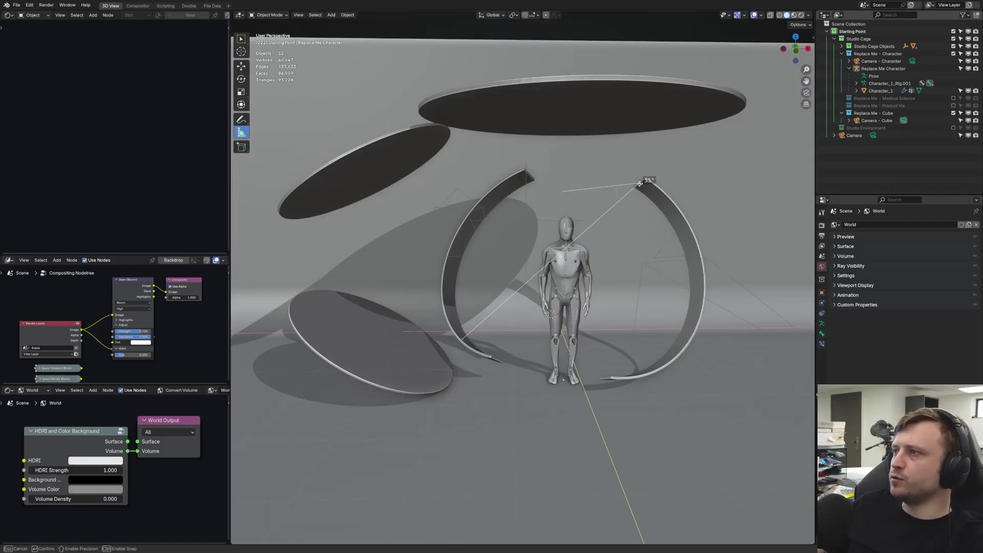
middle_click_drag(640, 200, 605, 220)
right_click(604, 221)
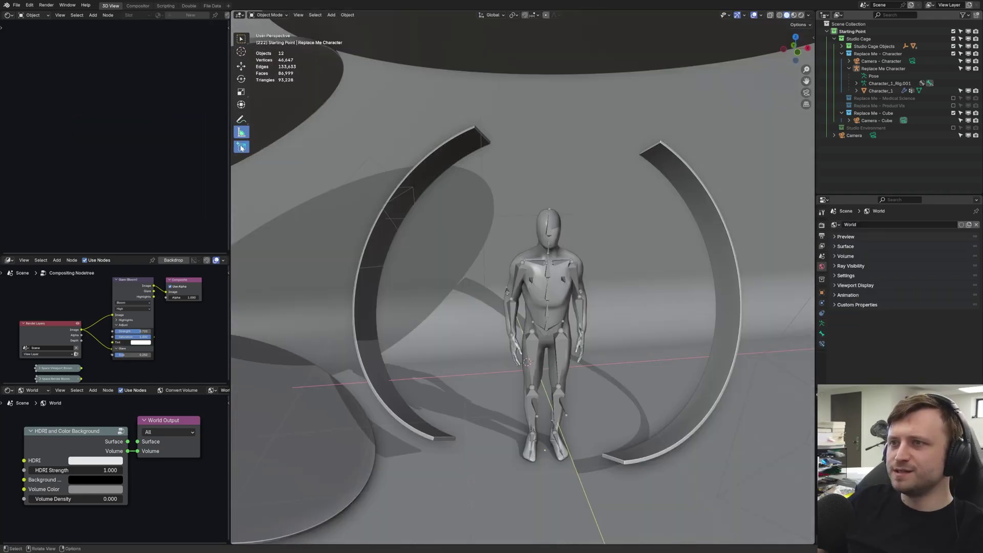
Draw a cube on the floor beside the character's feet with the Add Cube tool.
left_click(241, 147)
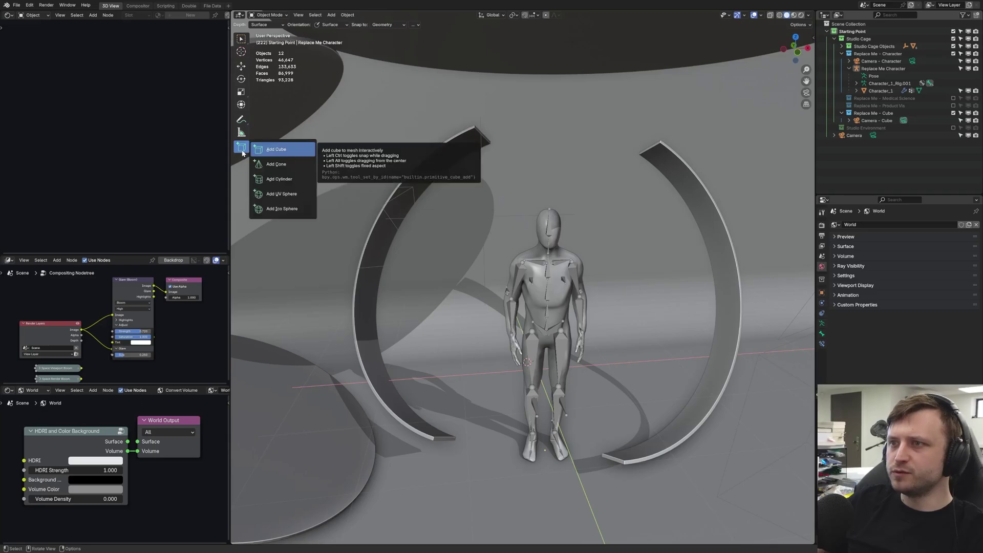
left_click(276, 149)
left_click_drag(472, 407, 507, 435)
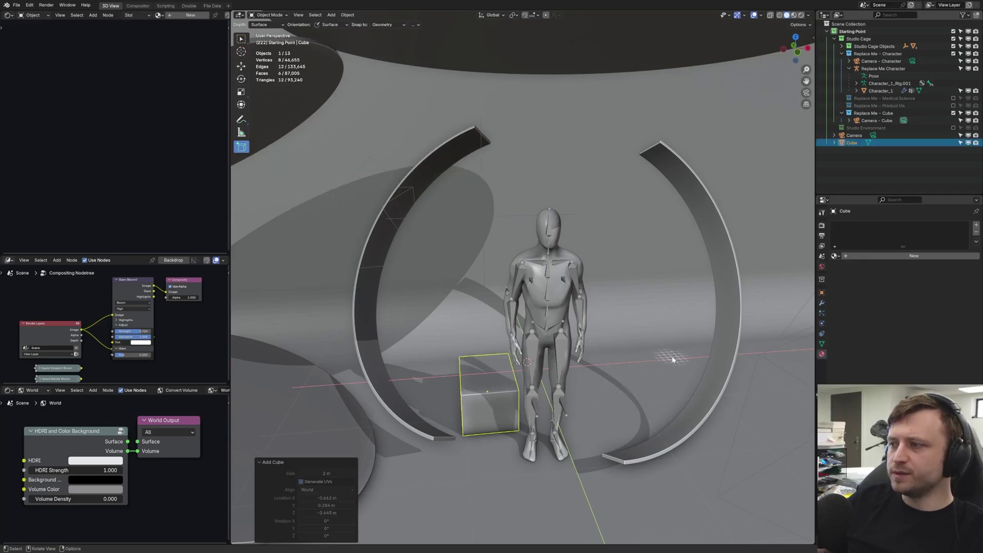
Draw a cluster of stacked and adjoining cubes of various sizes on the open floor outside the curved light catcher.
mouse_move(507, 435)
middle_mouse_down()
mouse_move(515, 358)
mouse_move(589, 365)
mouse_move(521, 336)
middle_mouse_up()
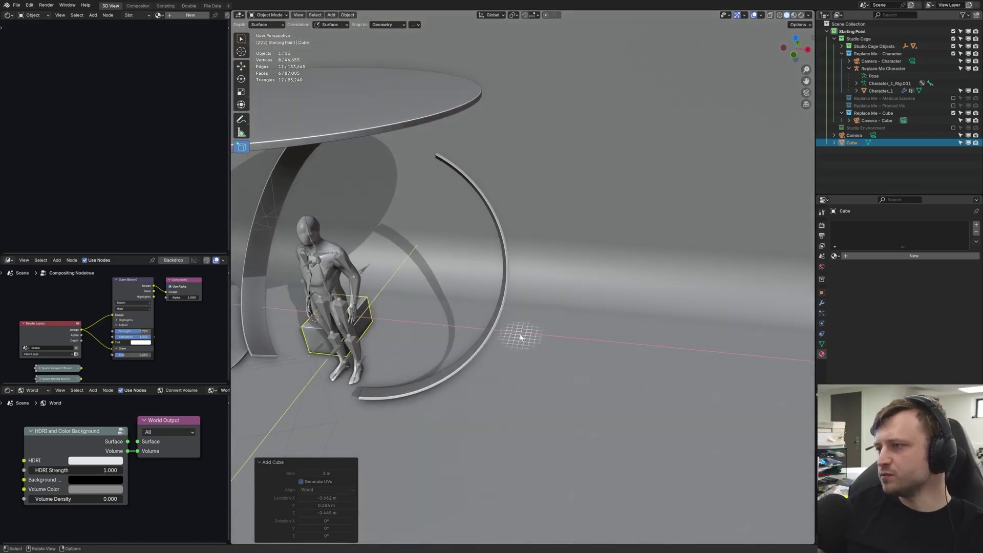
mouse_move(521, 336)
left_mouse_down()
mouse_move(588, 408)
mouse_move(514, 385)
mouse_move(514, 359)
left_mouse_up()
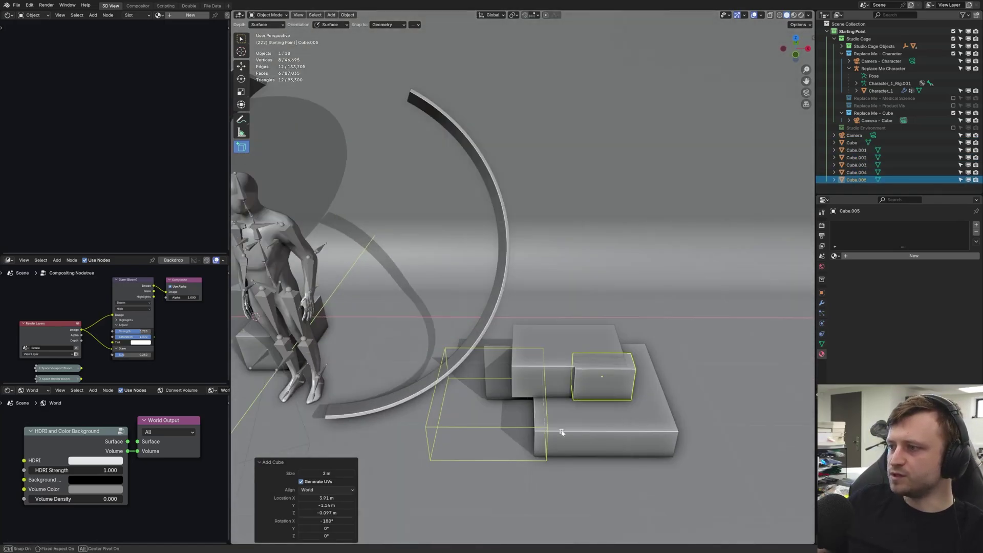
left_click(562, 433)
mouse_move(562, 433)
middle_mouse_down()
mouse_move(592, 437)
mouse_move(554, 373)
middle_mouse_up()
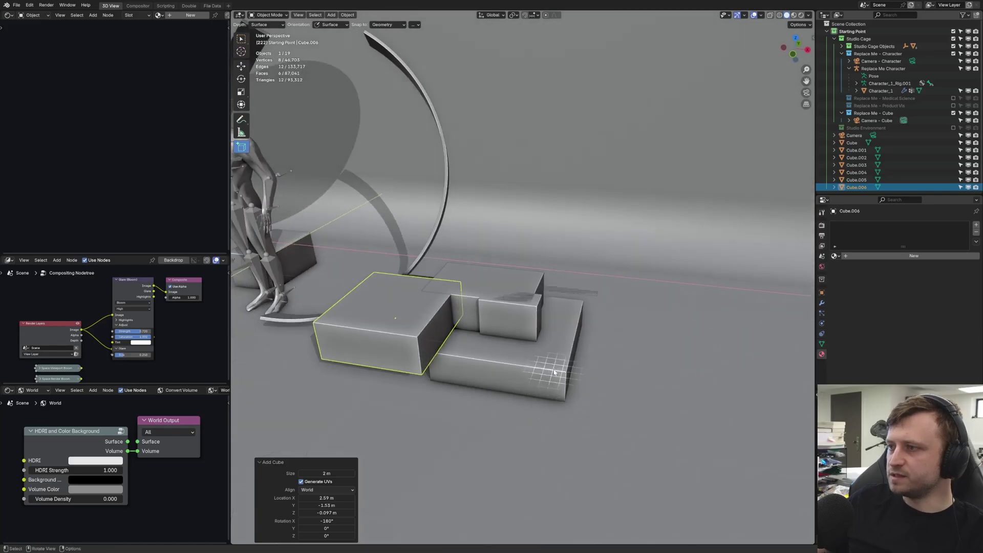
left_click(491, 280)
middle_click_drag(492, 280, 548, 372)
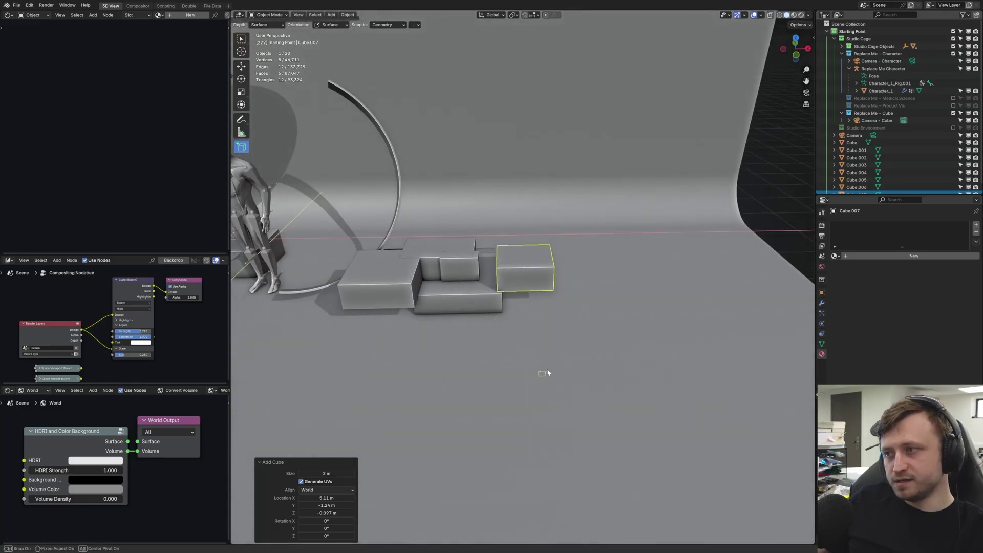
Draw two large separate cubes in front of the cube cluster, and return to the selection tool with nothing selected.
left_click(616, 325)
middle_click_drag(615, 324, 575, 314)
left_click(682, 262)
middle_click_drag(682, 262, 379, 164)
key("w")
left_click(617, 382)
scroll(459, 220, "down", 2)
left_click(298, 15)
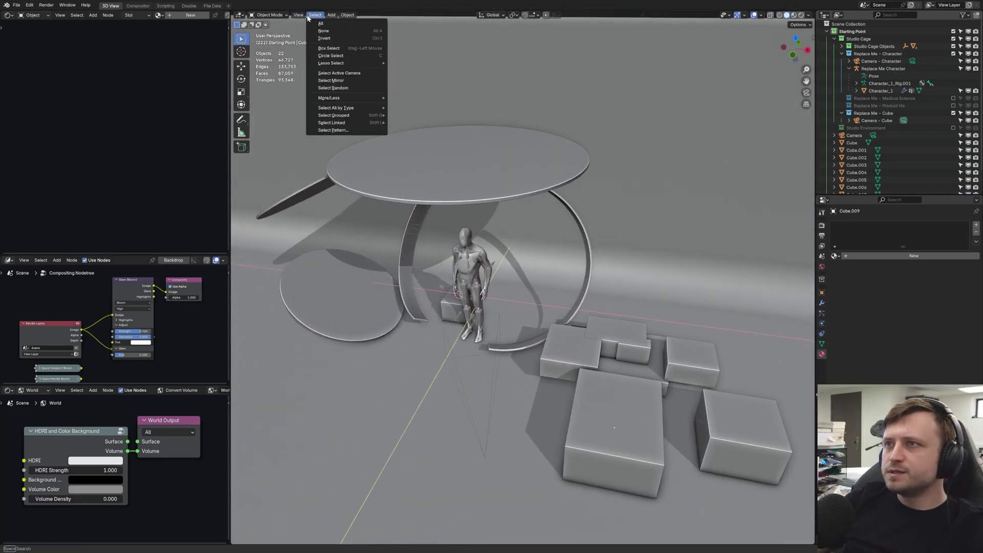
mouse_move(345, 19)
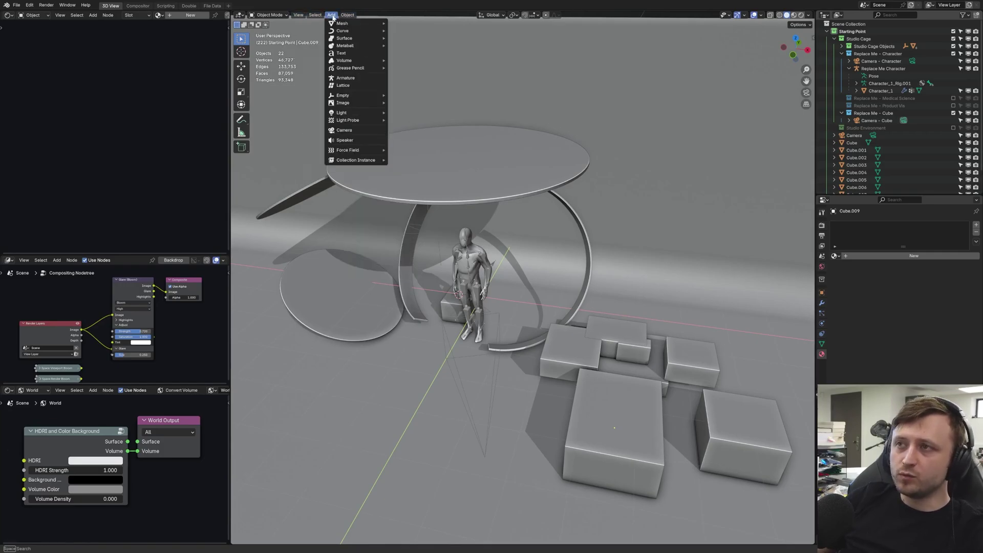
left_click(332, 17)
key("shift+a")
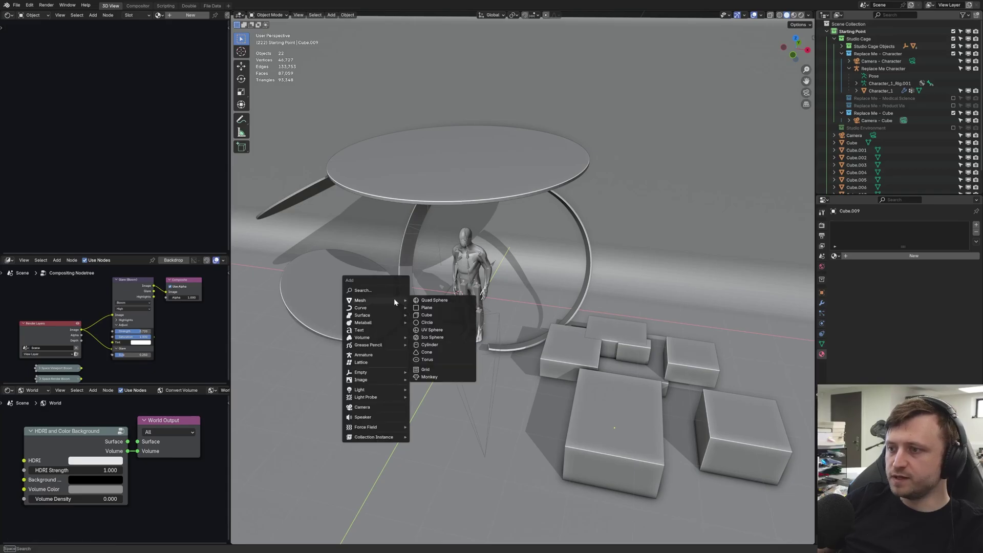
left_click(242, 16)
left_click(242, 18)
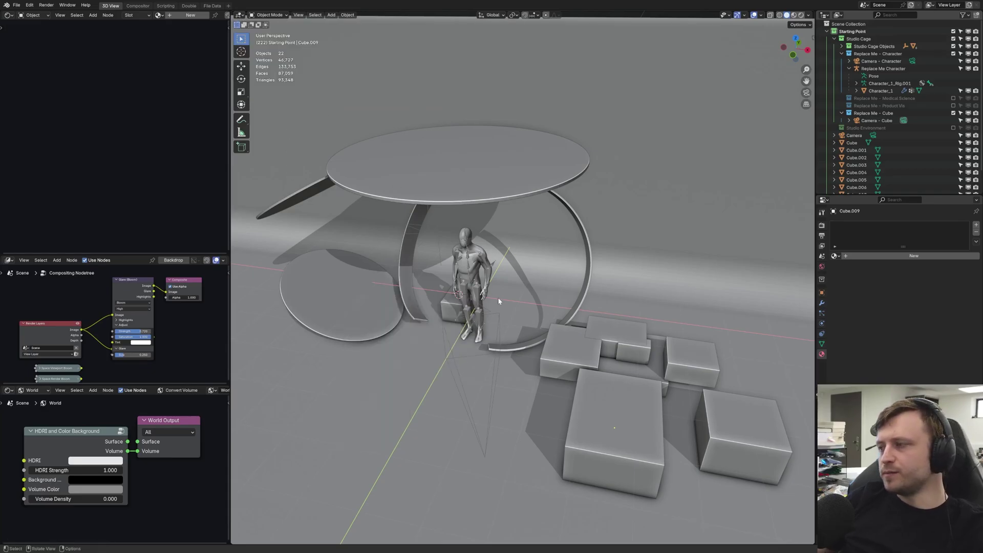
middle_click_drag(499, 301, 493, 294)
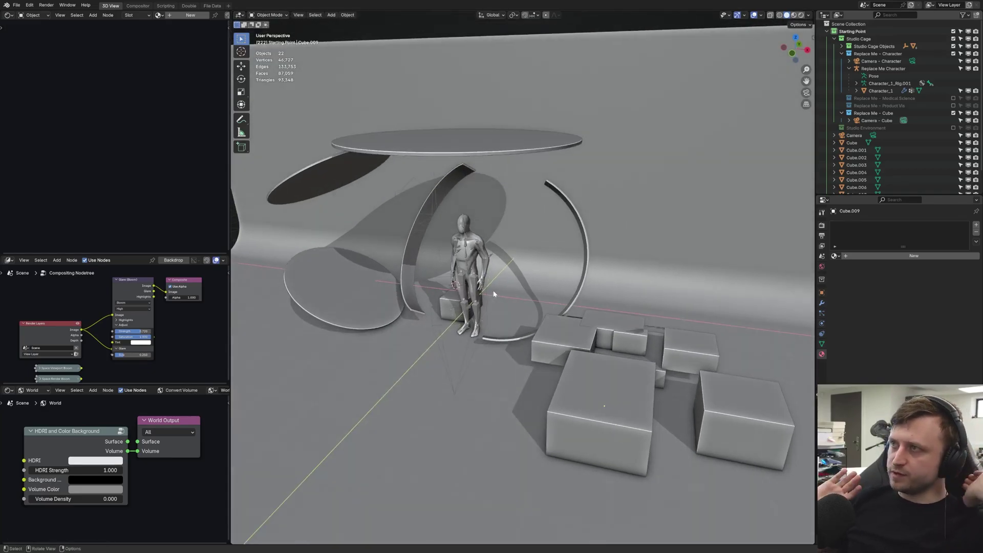